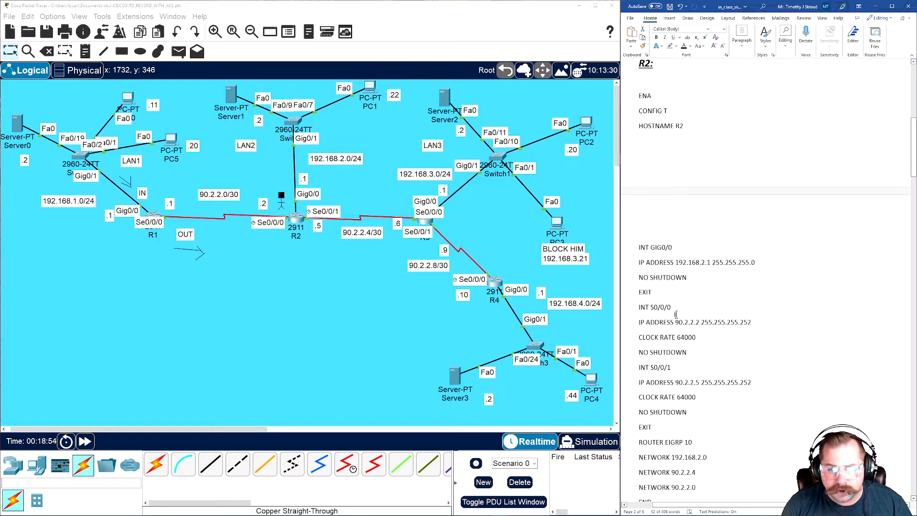
Step: Review R1's routing commands in the Word notes and highlight the ROUTER OSPF 10 line
click(679, 304)
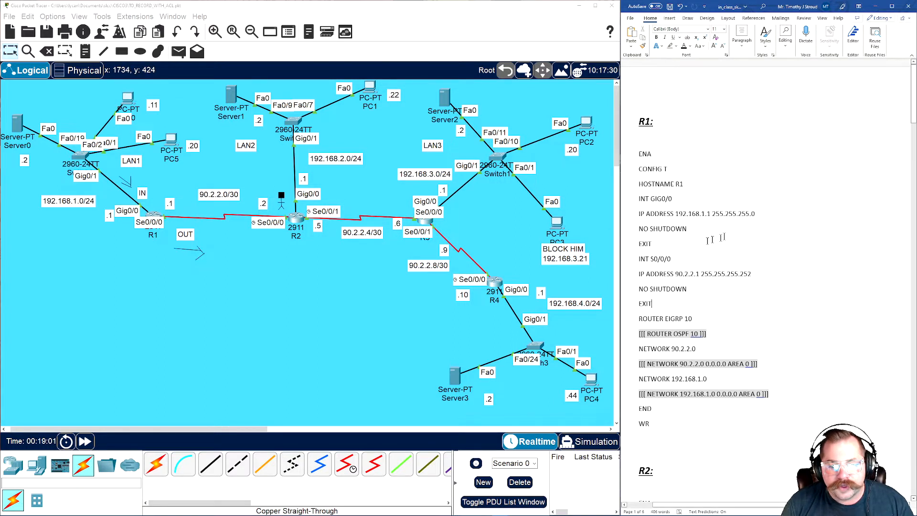
scroll(724, 236, down, 3)
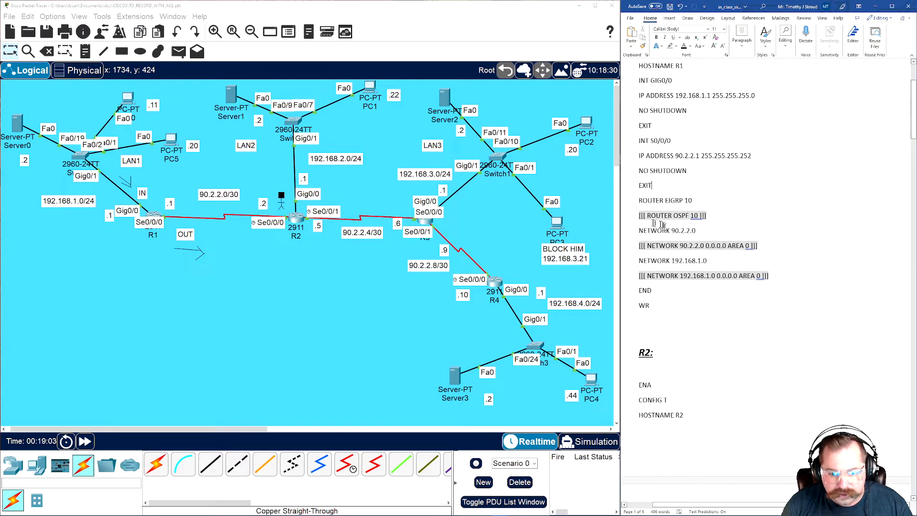
drag(638, 217, 714, 220)
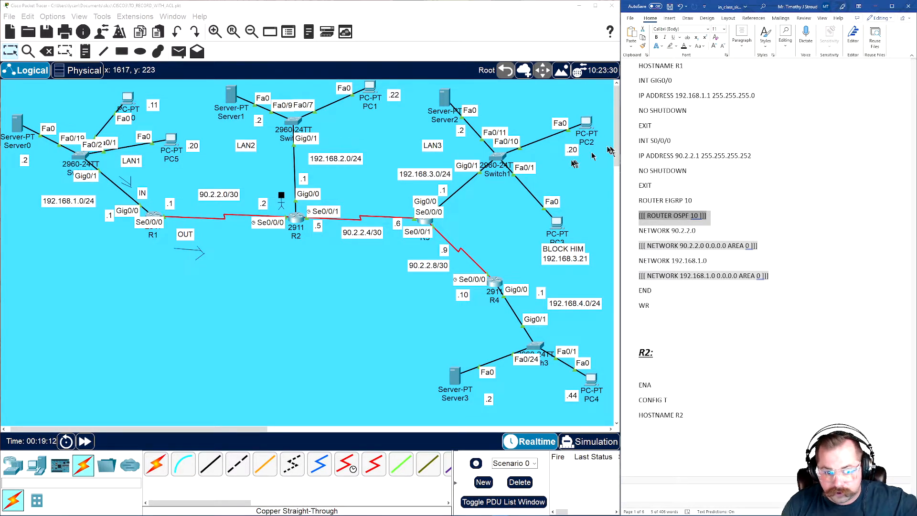
Step: In Packet Tracer's second topology, open Server4's IP configuration to check its static addressing
scroll(531, 199, down, 5)
scroll(531, 194, down, 3)
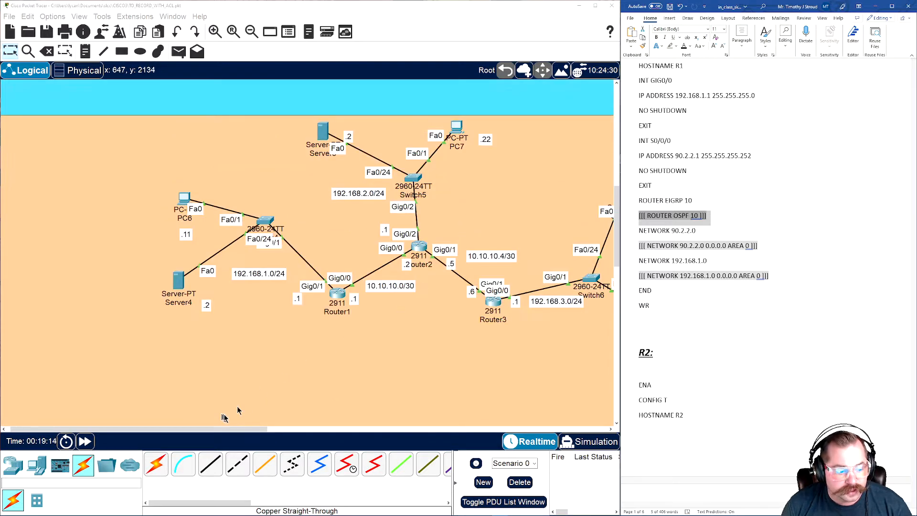
drag(231, 424, 280, 424)
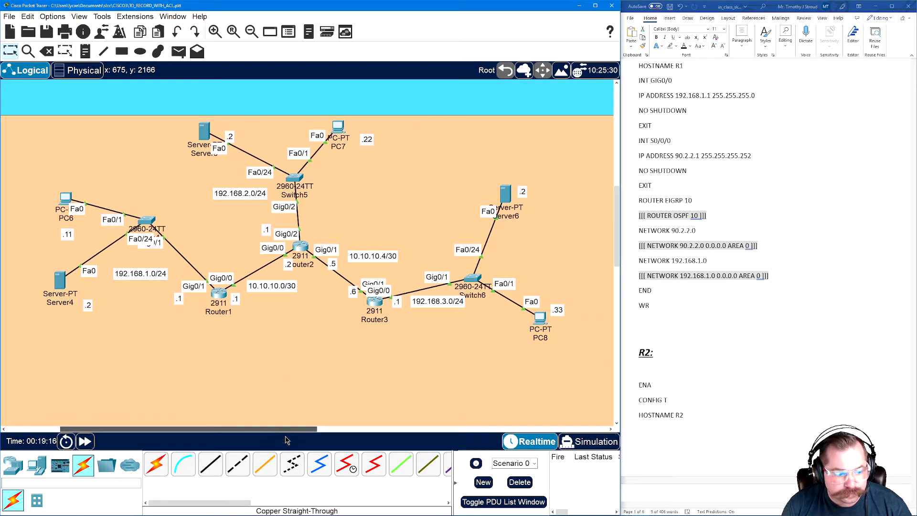
click(60, 281)
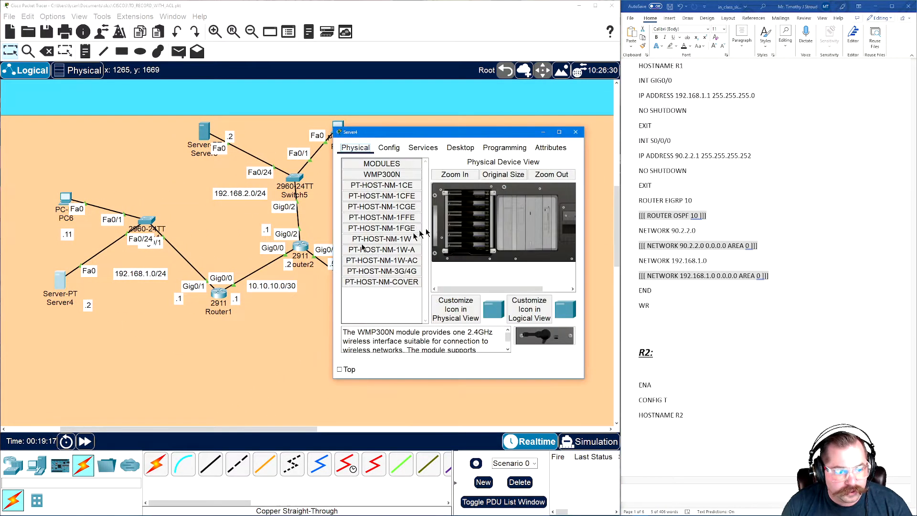
click(460, 148)
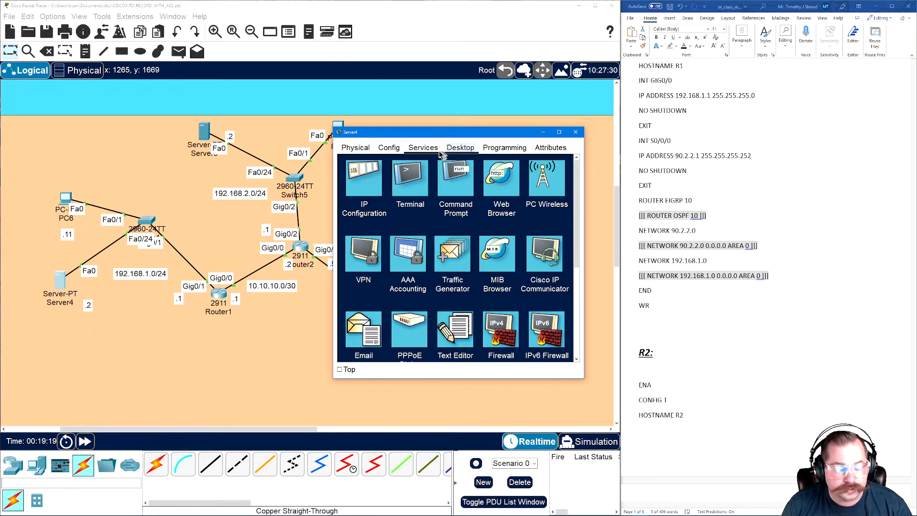
click(364, 178)
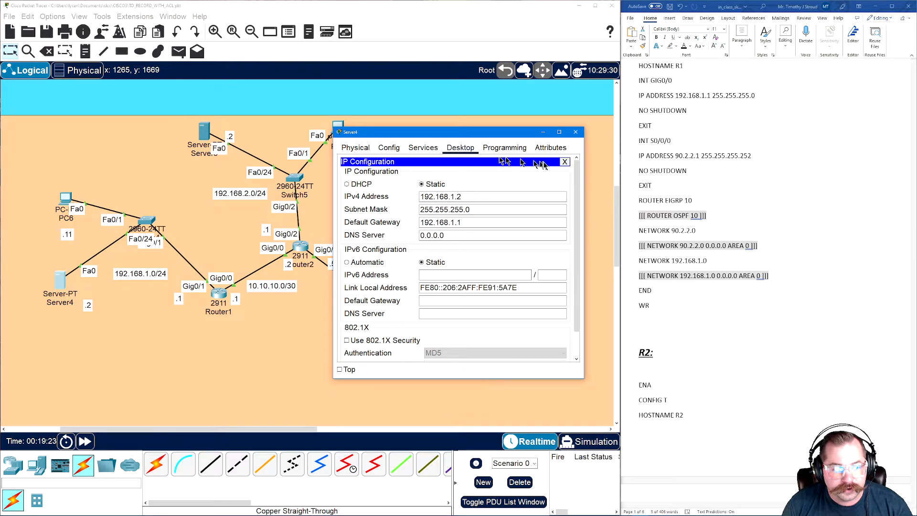
Step: Ping PC8 at 192.168.3.33 from Server4's command prompt, and close the server's window
click(564, 162)
click(456, 179)
drag(493, 128, 282, 156)
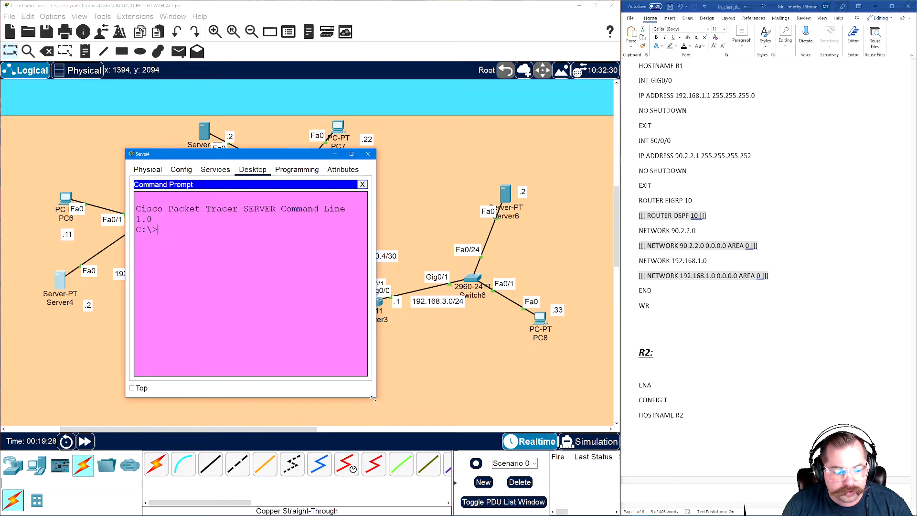
drag(375, 397, 501, 429)
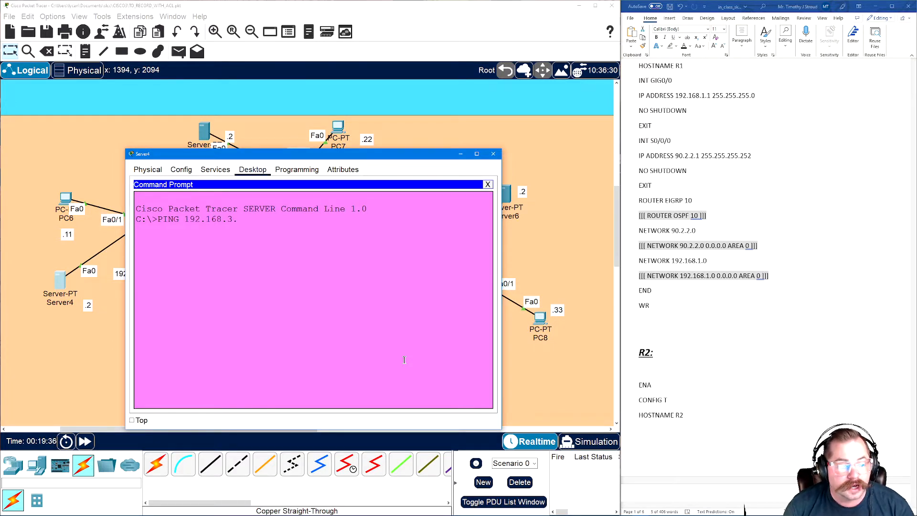
key(Return)
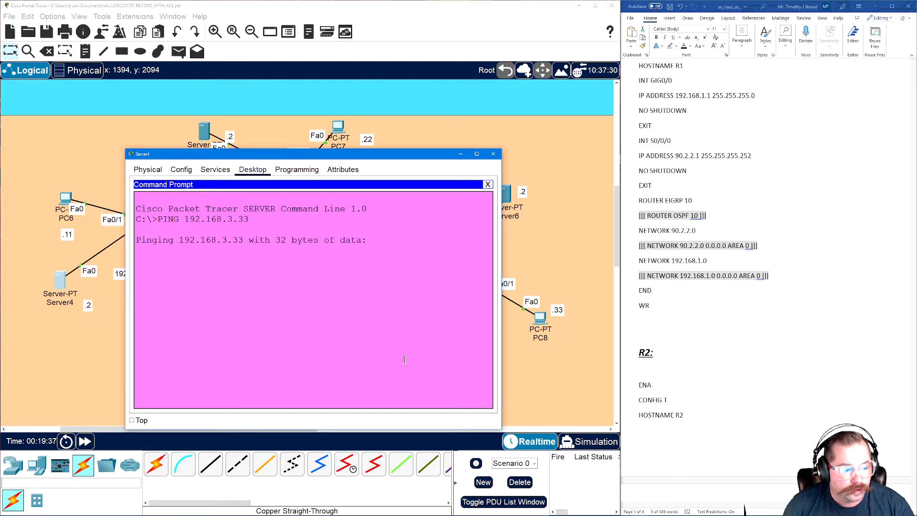
drag(397, 156, 353, 95)
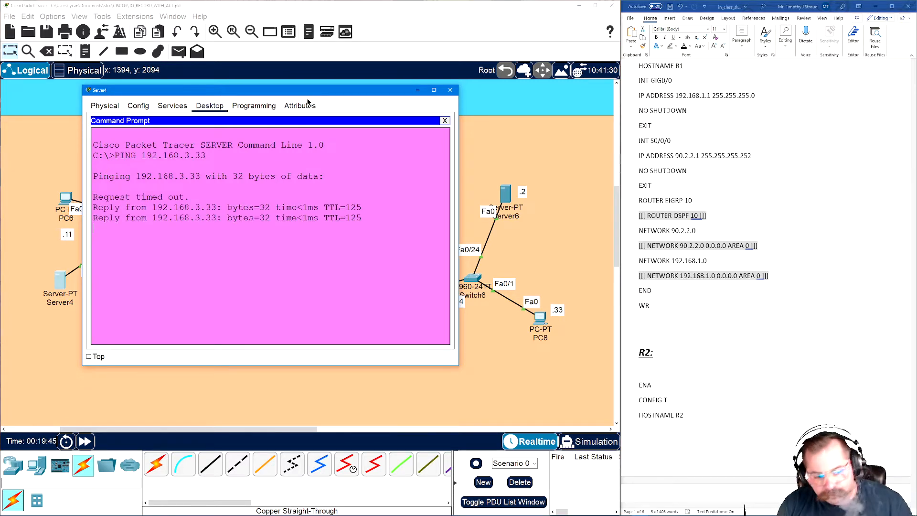
drag(320, 92, 479, 200)
click(440, 54)
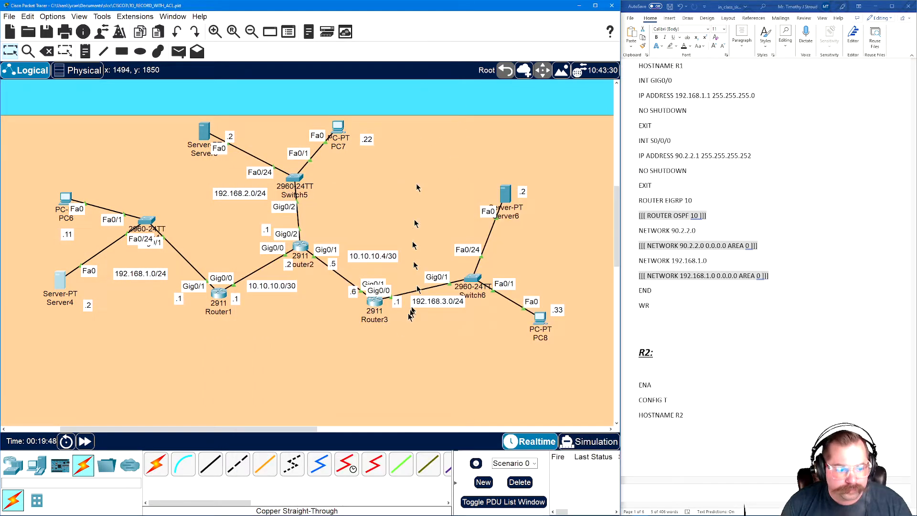
Step: Return to the upper topology and read the three access-list tasks under FOR TEST in the Word notes
scroll(348, 310, up, 10)
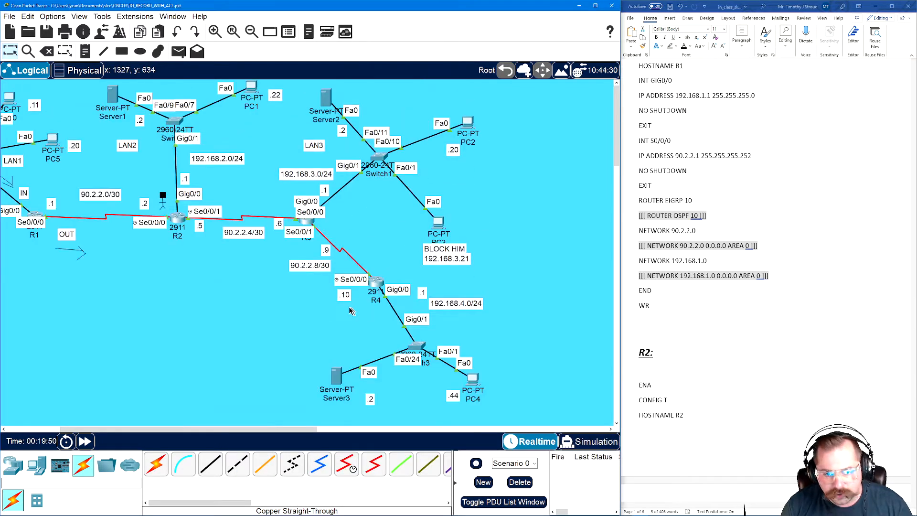
drag(302, 429, 239, 432)
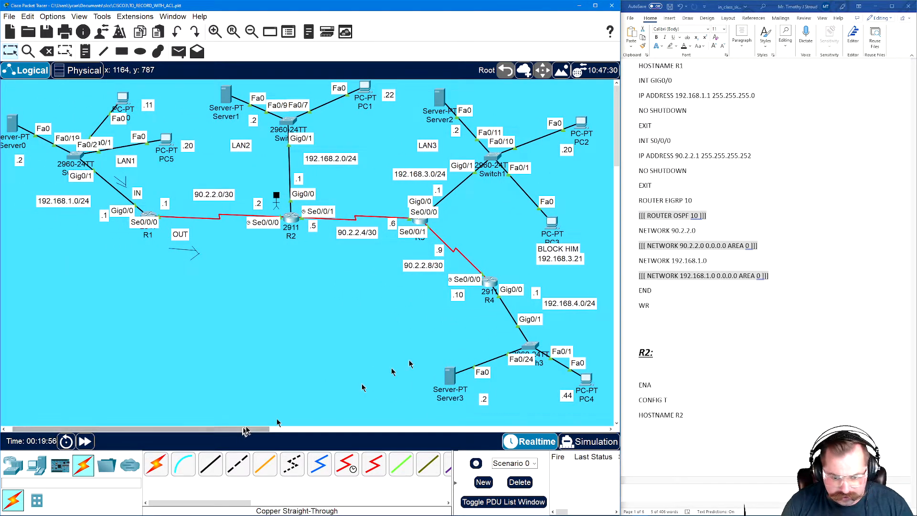
scroll(696, 371, down, 12)
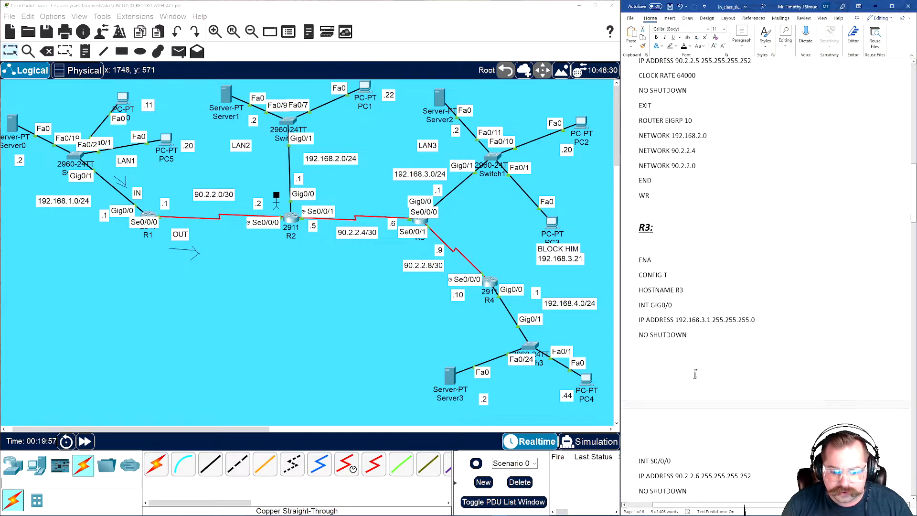
scroll(696, 371, down, 5)
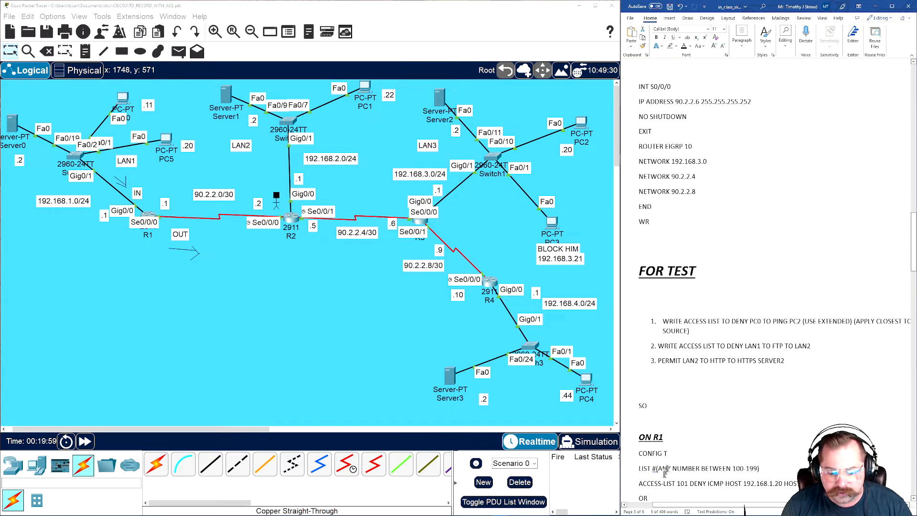
drag(728, 507, 743, 506)
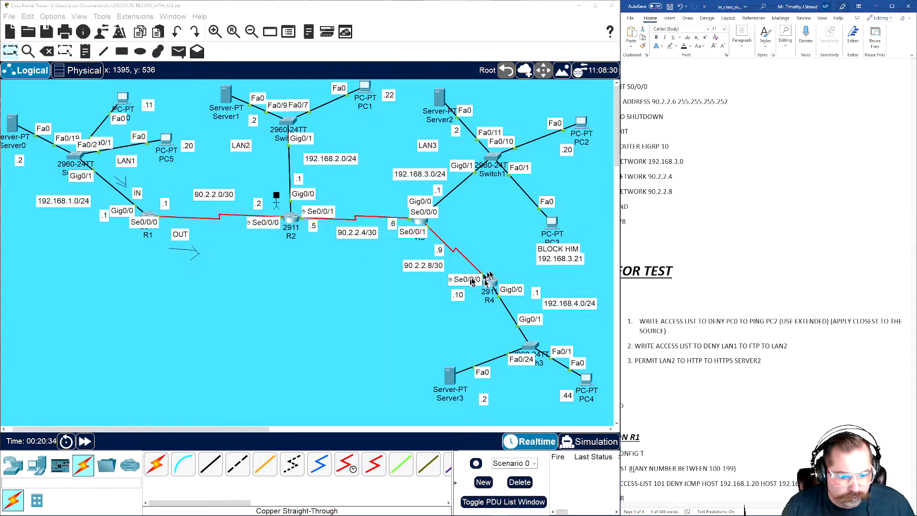
click(697, 290)
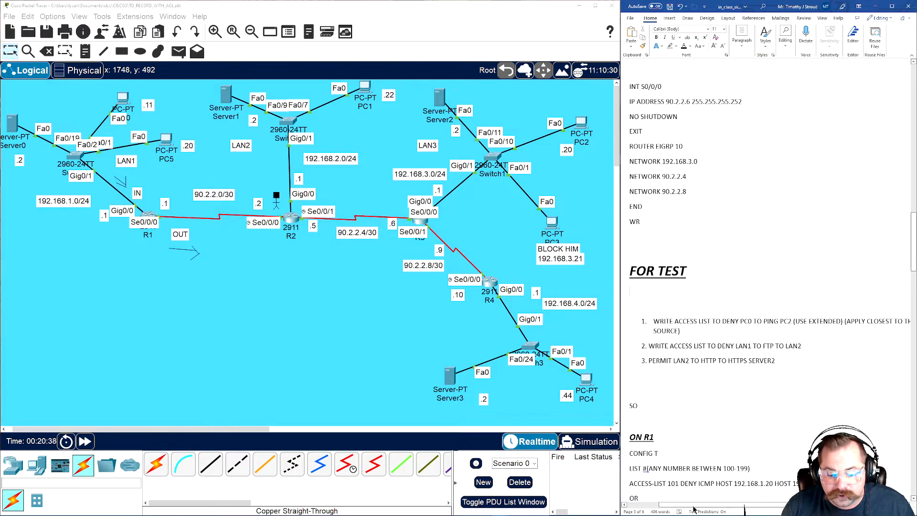
drag(693, 506, 704, 506)
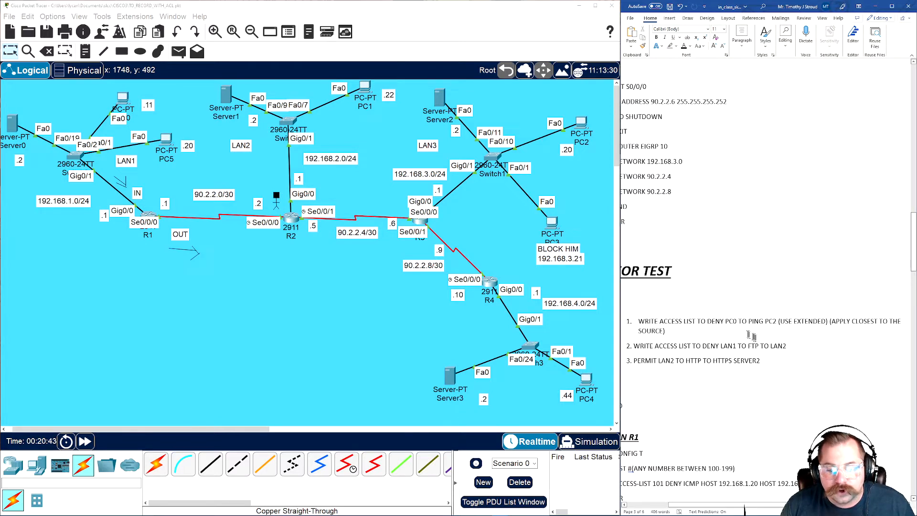
Step: Examine the notes' access-list commands for R1, the NO-FTP and NO-WEB lists and the port reference, returning to the test tasks
scroll(740, 332, down, 15)
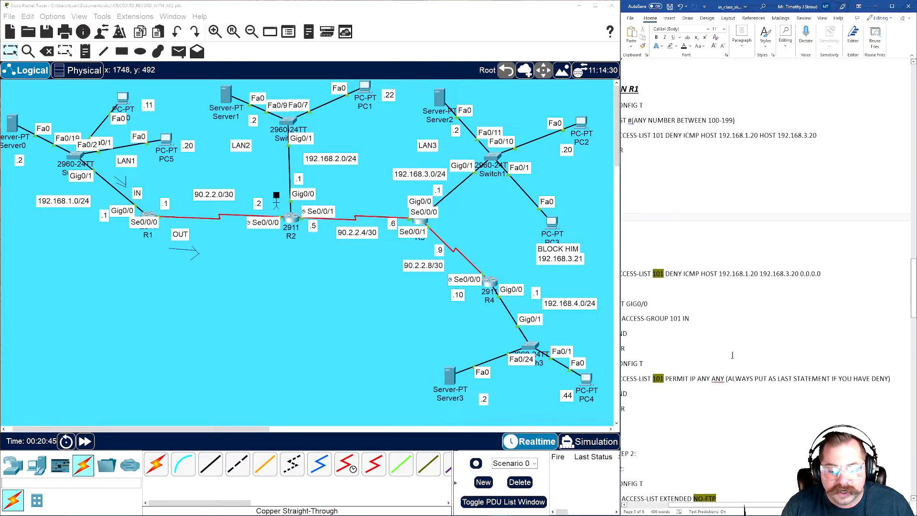
scroll(748, 329, down, 4)
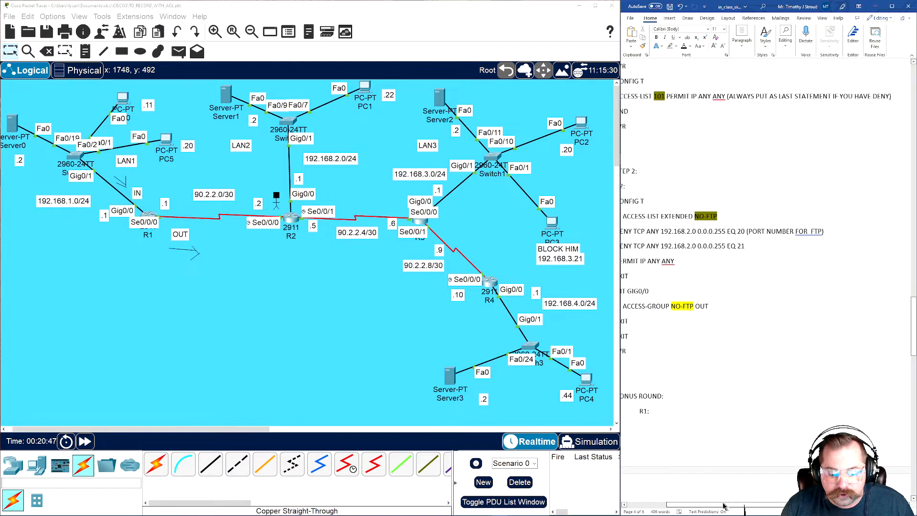
scroll(749, 329, down, 9)
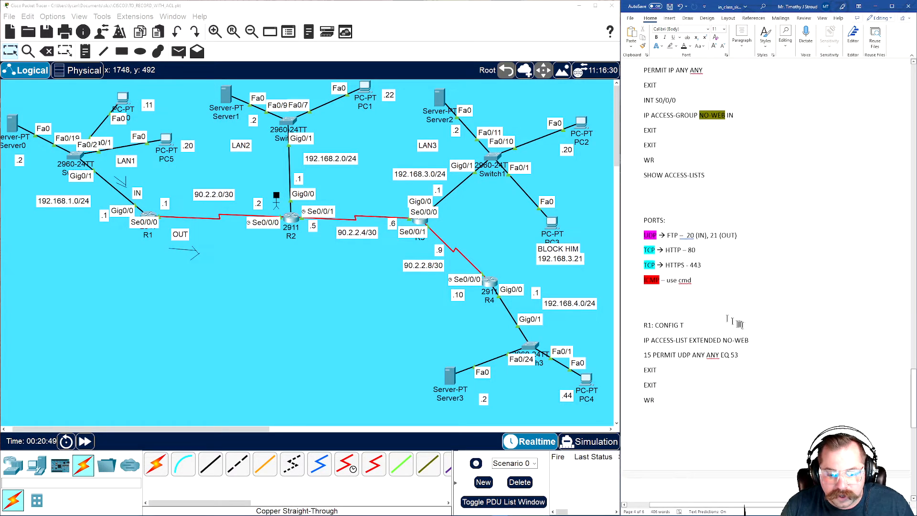
scroll(682, 237, up, 8)
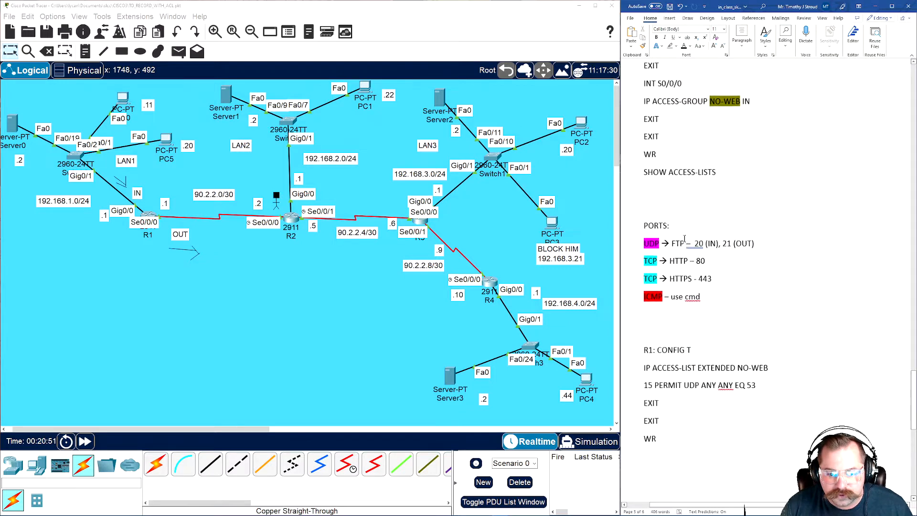
scroll(694, 288, up, 5)
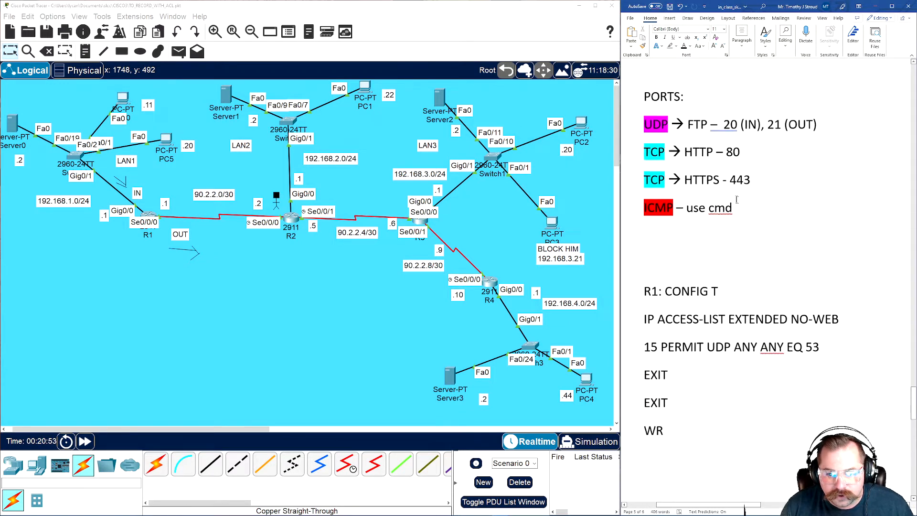
scroll(743, 228, down, 2)
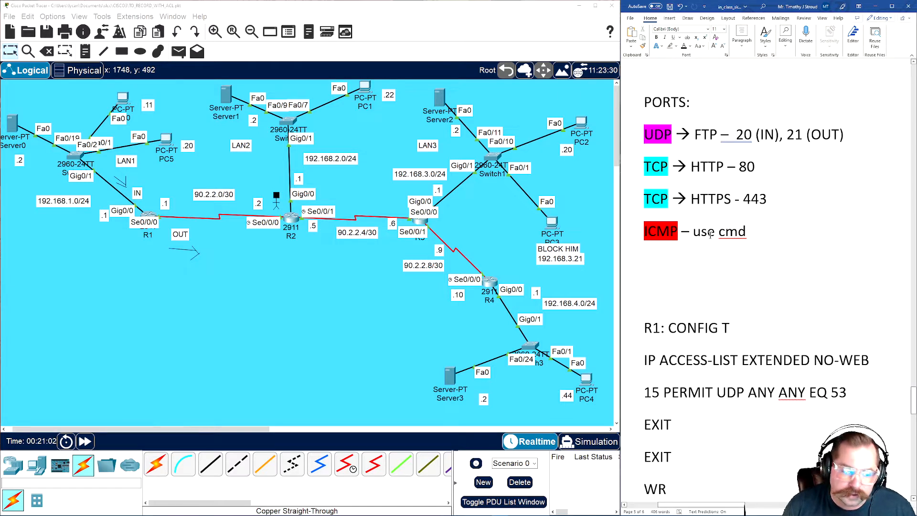
scroll(715, 232, up, 20)
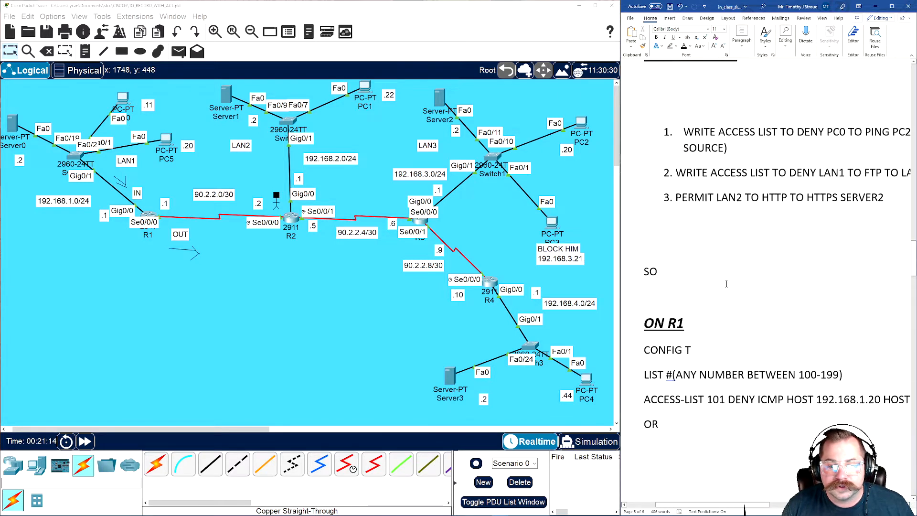
drag(736, 506, 748, 502)
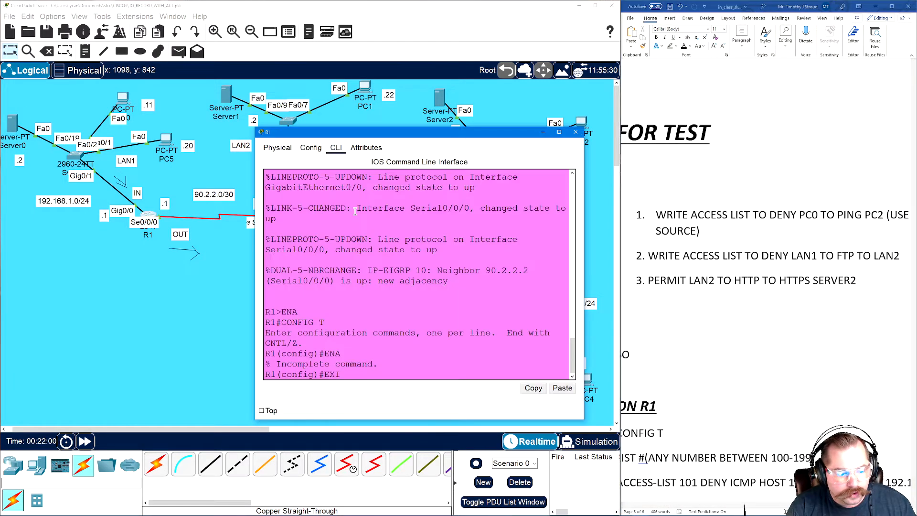
Step: Exit configuration mode on R1, show its access lists, and highlight the destination host denied by list 101
text(T)
key(Return)
key(Return)
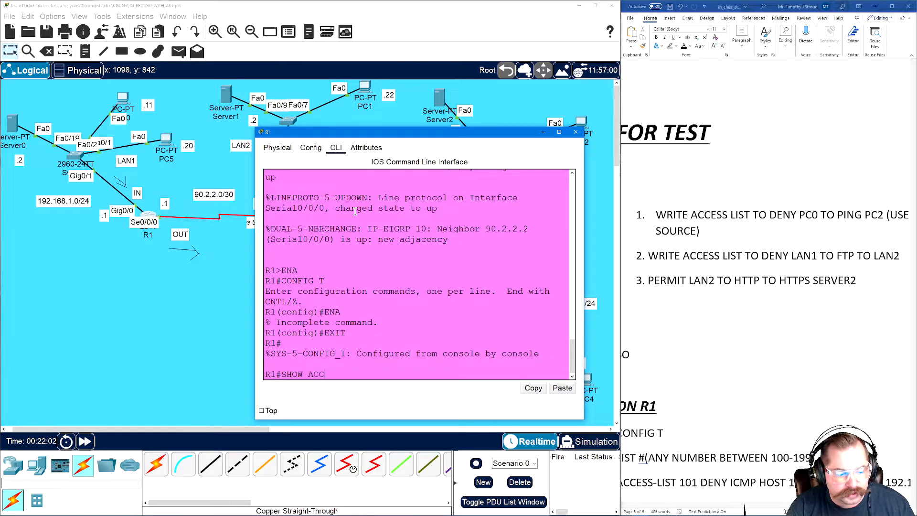
text(SHOW ACC)
key(Tab)
key(Return)
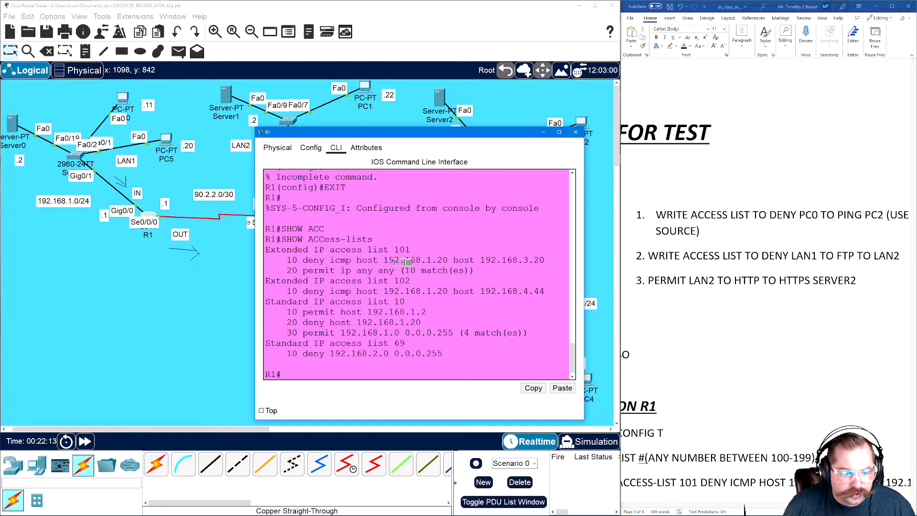
drag(478, 259, 557, 260)
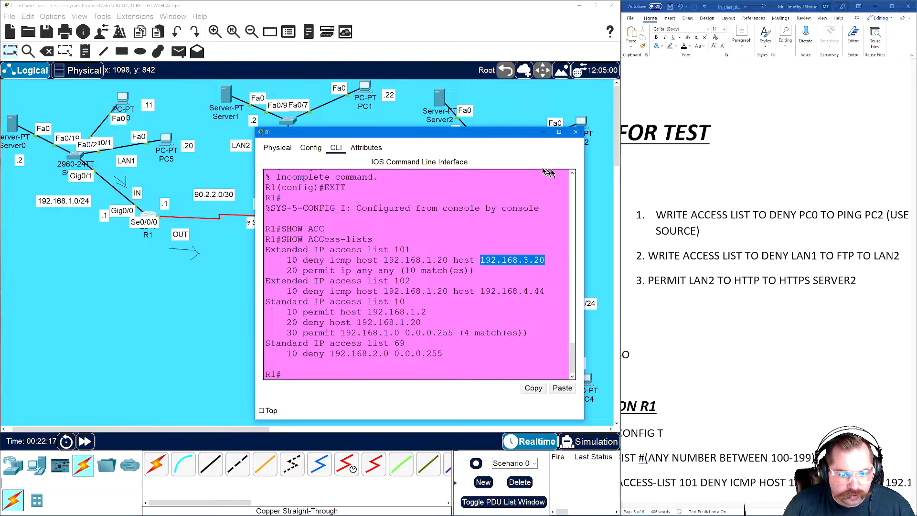
Step: Minimize R1's window and open PC5's IP configuration to check its IPv4 address
click(543, 131)
click(167, 140)
click(422, 149)
click(371, 177)
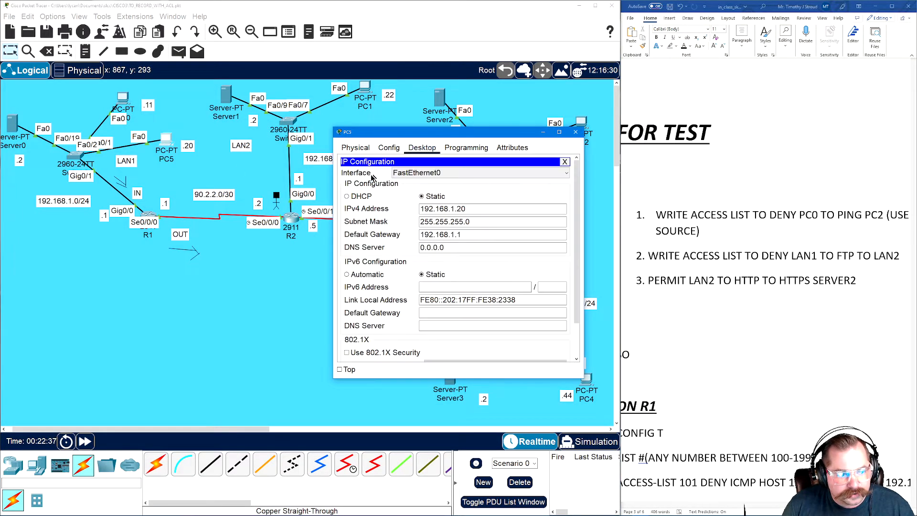
Step: Test list 101 by pinging 192.168.3.20 from PC5's command prompt
click(564, 161)
drag(333, 380, 259, 422)
drag(511, 138, 426, 153)
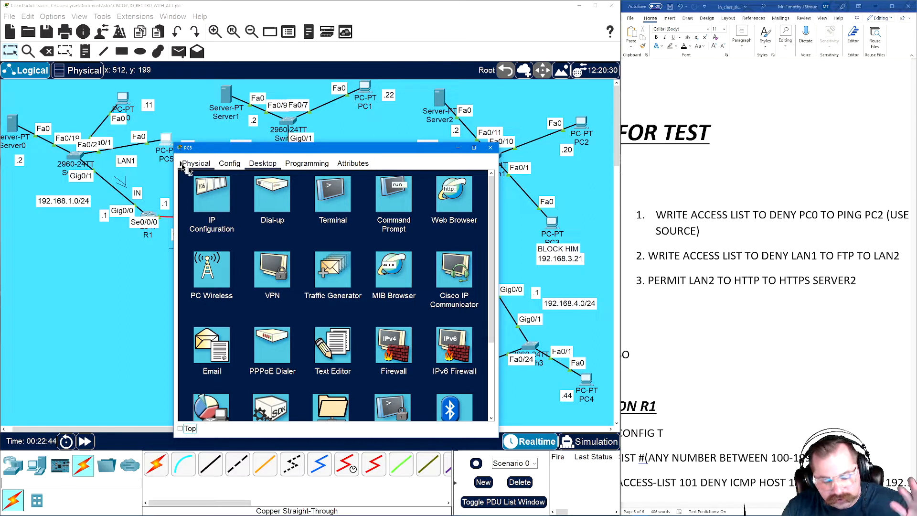
click(383, 205)
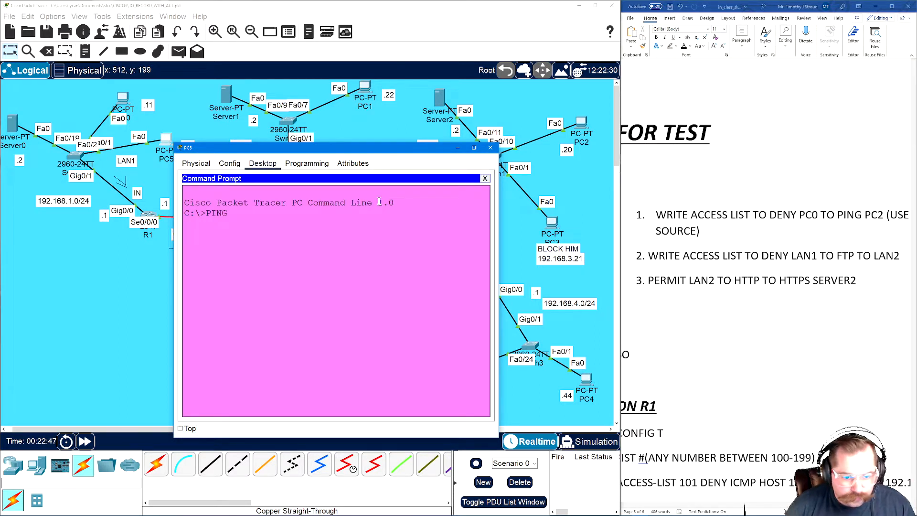
text(PING 192.168.3.20)
key(Return)
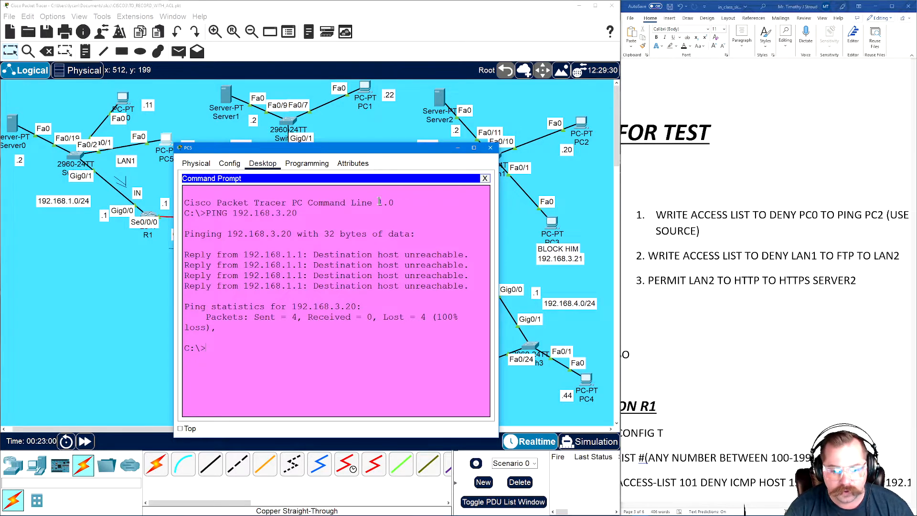
Step: Examine the notes' R1 access-list section, highlighting the list number range and the list 101 ICMP deny command
click(801, 361)
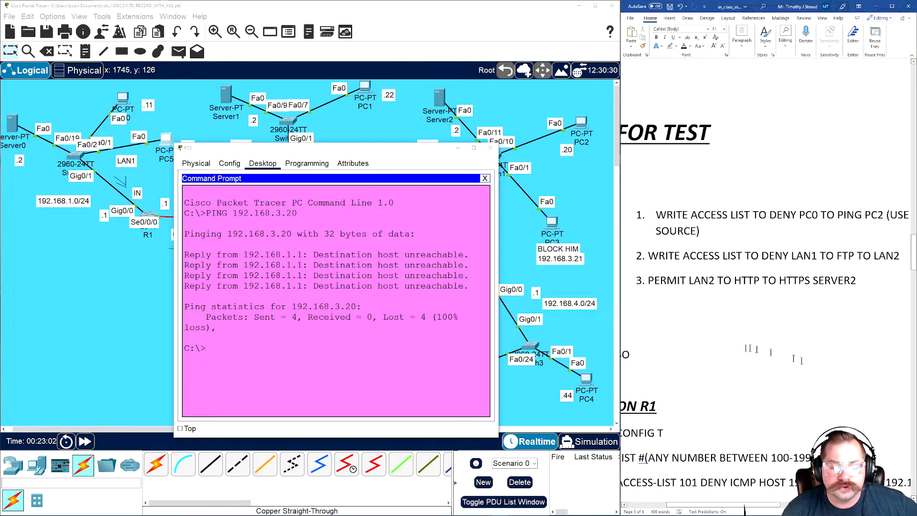
scroll(801, 361, down, 8)
drag(713, 506, 708, 506)
scroll(707, 328, up, 3)
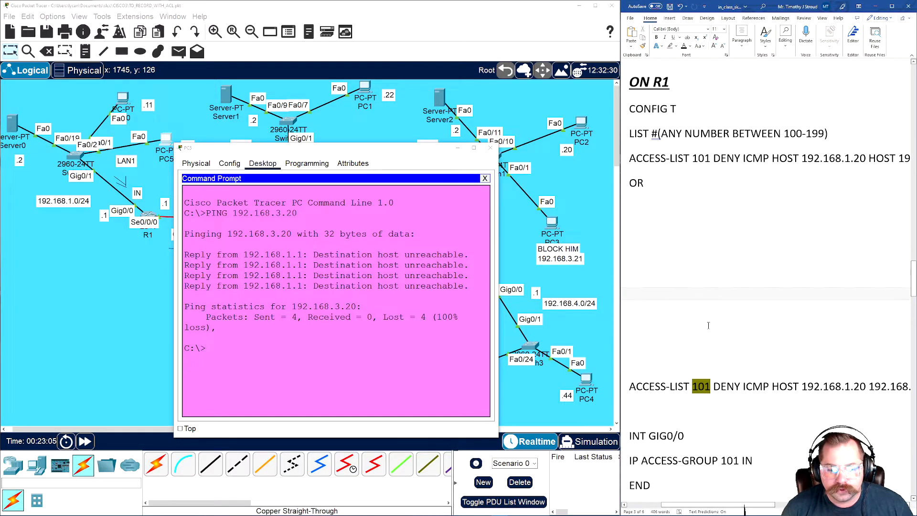
drag(631, 137, 794, 145)
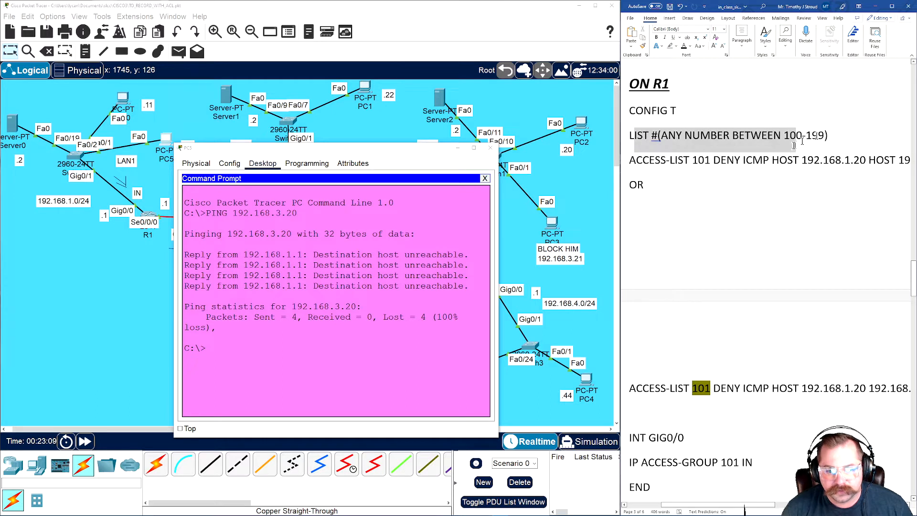
click(661, 163)
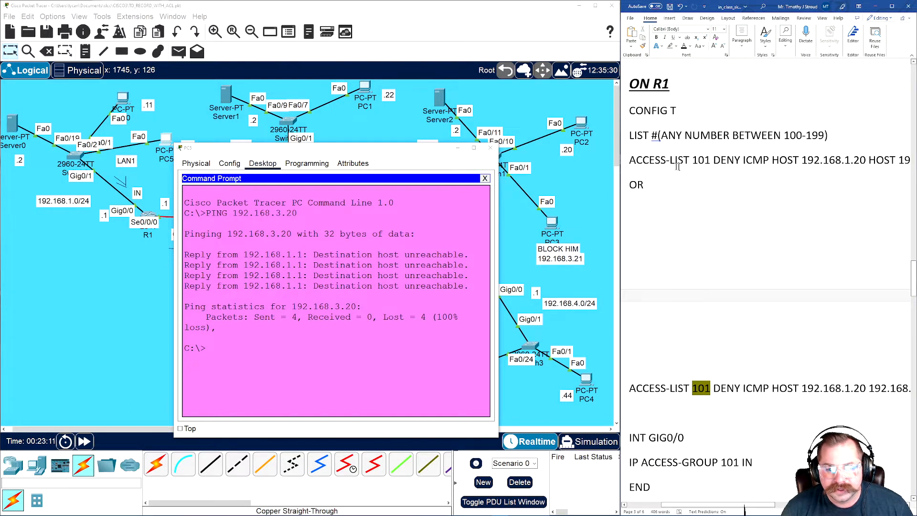
drag(627, 161, 872, 161)
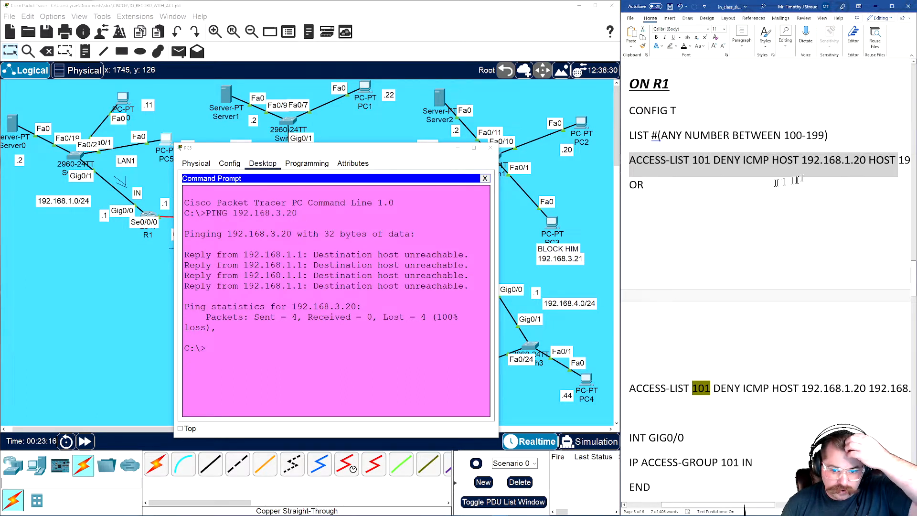
drag(732, 506, 761, 490)
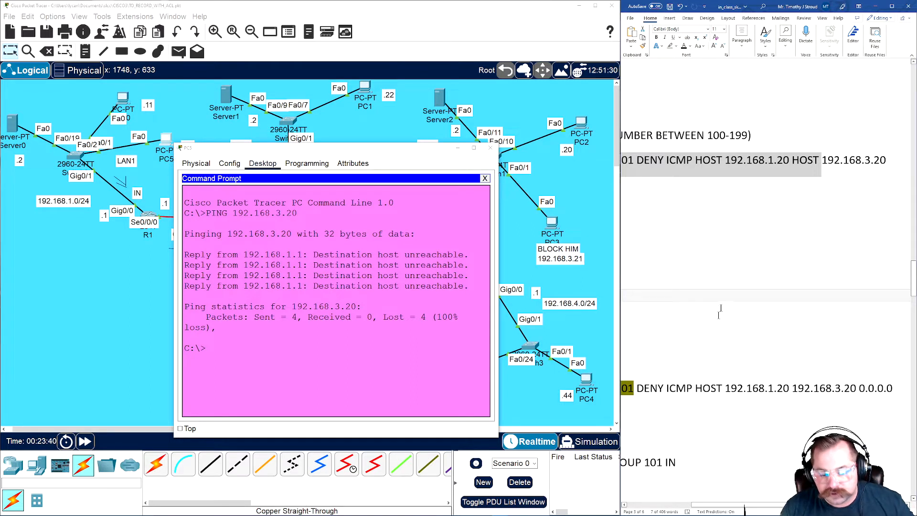
Step: Return to R1's command line and enter global configuration mode with CONFIG T
click(240, 349)
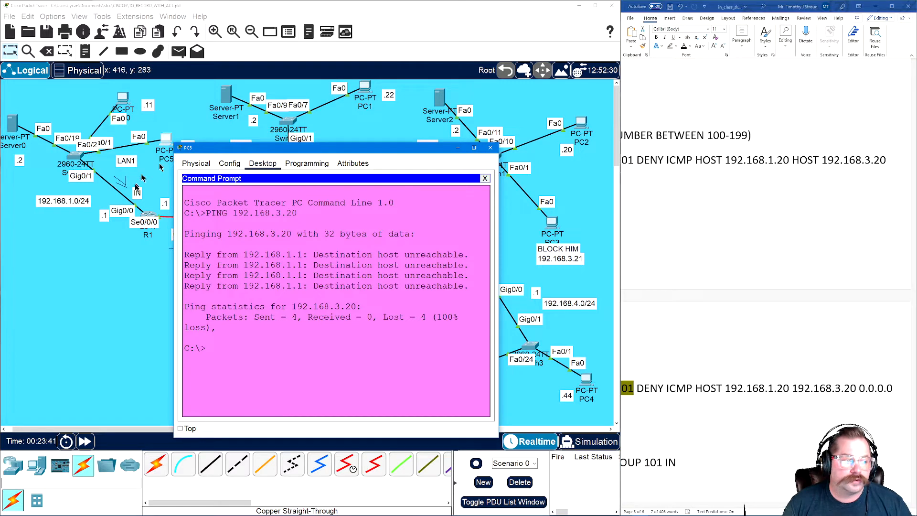
click(154, 218)
click(409, 301)
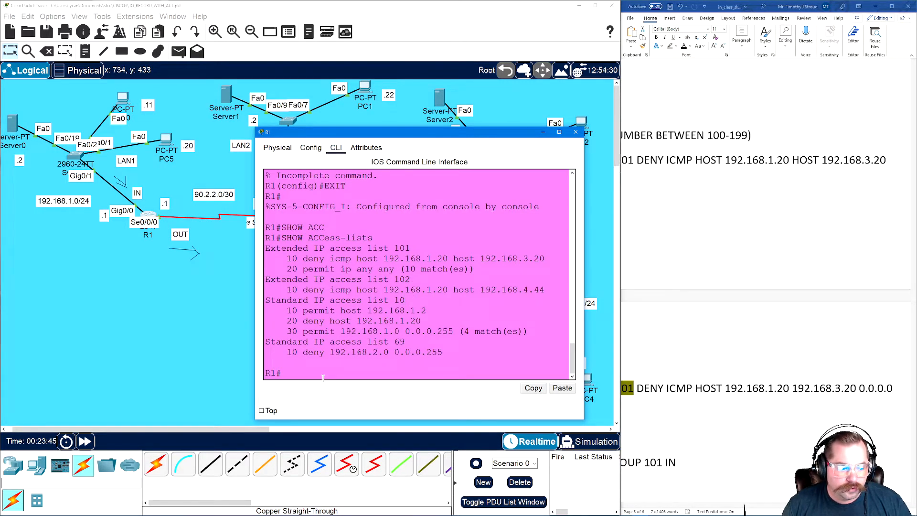
text(CONFI)
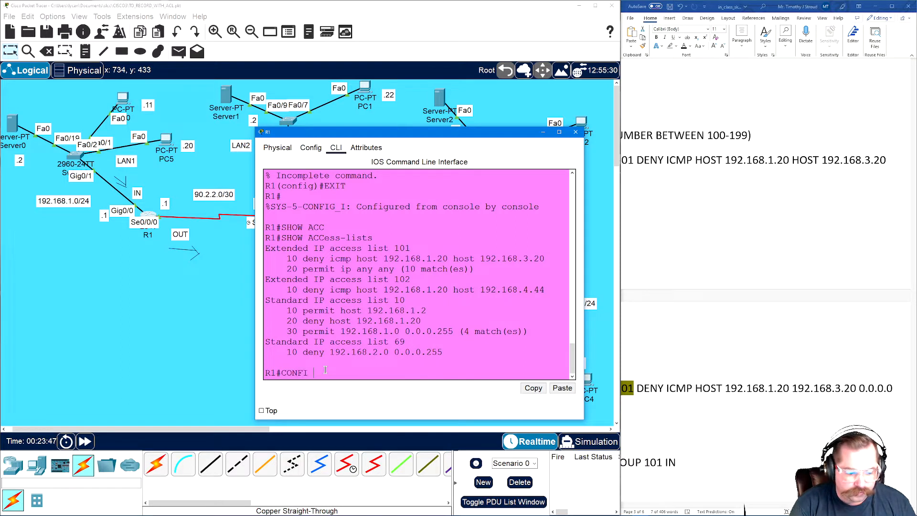
text(G T)
key(Return)
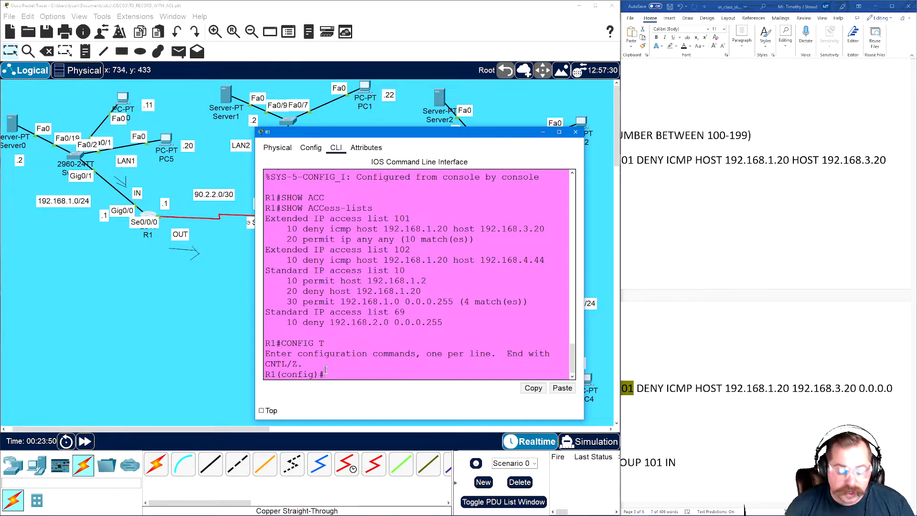
text(ACC)
key(Tab)
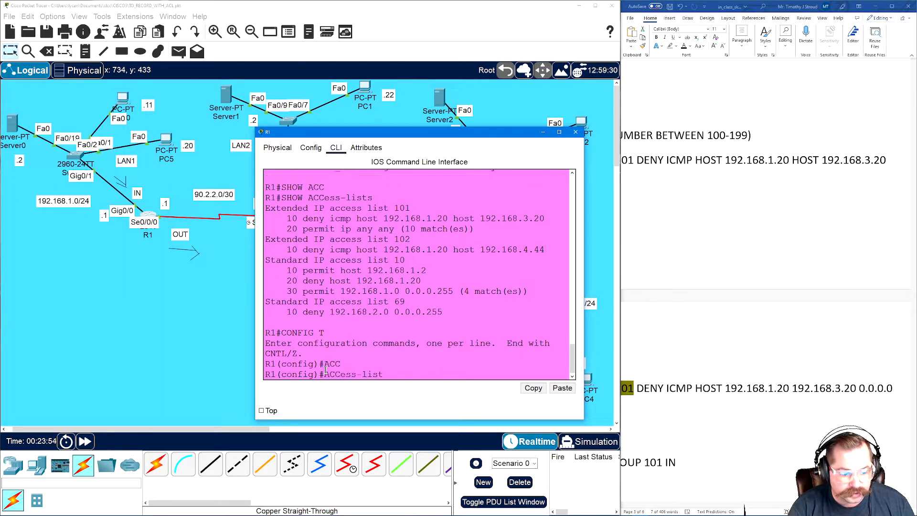
text(10)
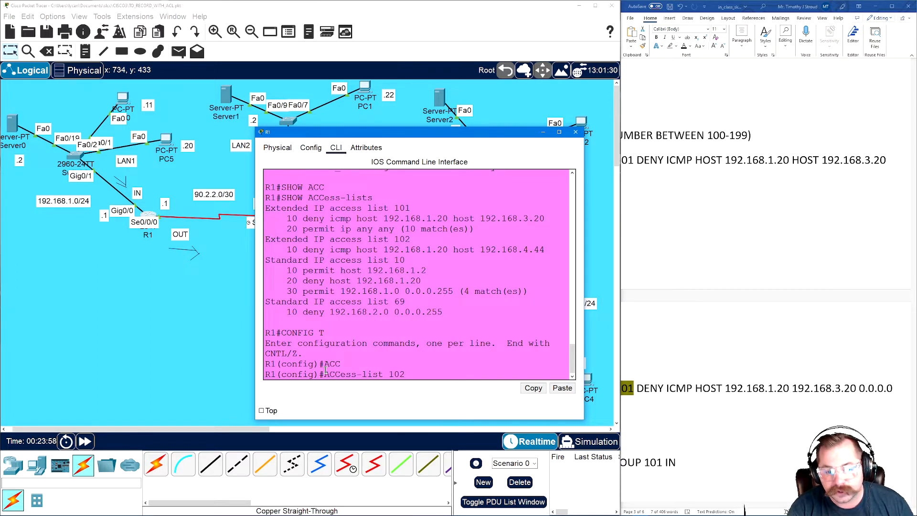
key(BackSpace)
text(11)
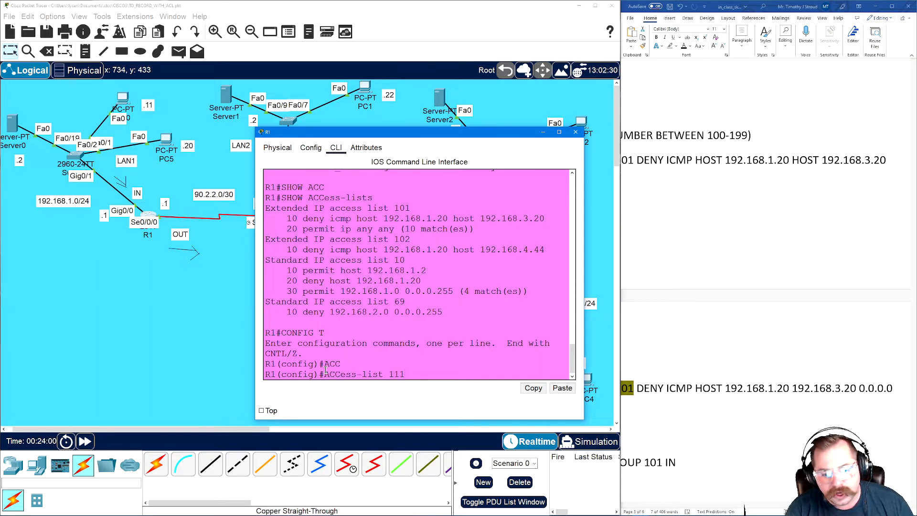
text( DE)
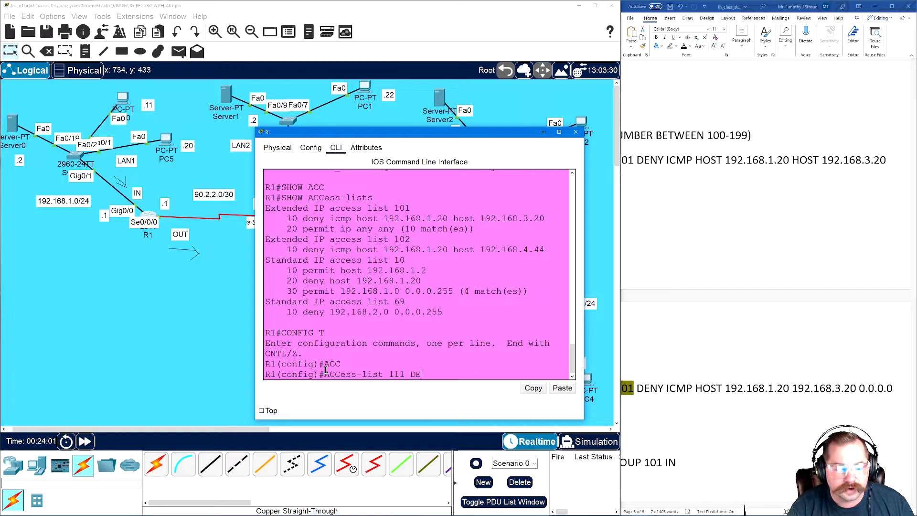
key(BackSpace)
key(BackSpace)
key(BackSpace)
key(BackSpace)
key(BackSpace)
key(BackSpace)
key(BackSpace)
key(BackSpace)
key(BackSpace)
key(BackSpace)
key(BackSpace)
key(BackSpace)
key(BackSpace)
key(BackSpace)
key(BackSpace)
key(BackSpace)
key(BackSpace)
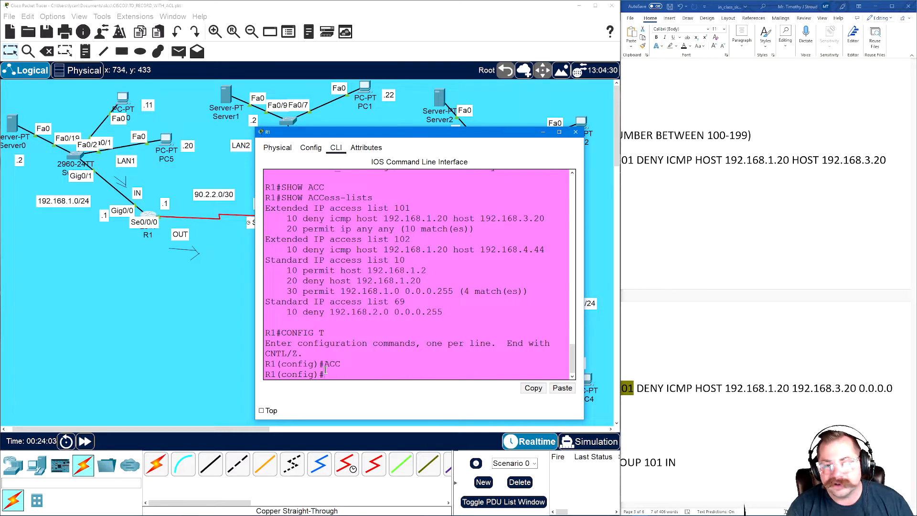
Step: Display R1's context help for global configuration commands and look through the list
text(>?)
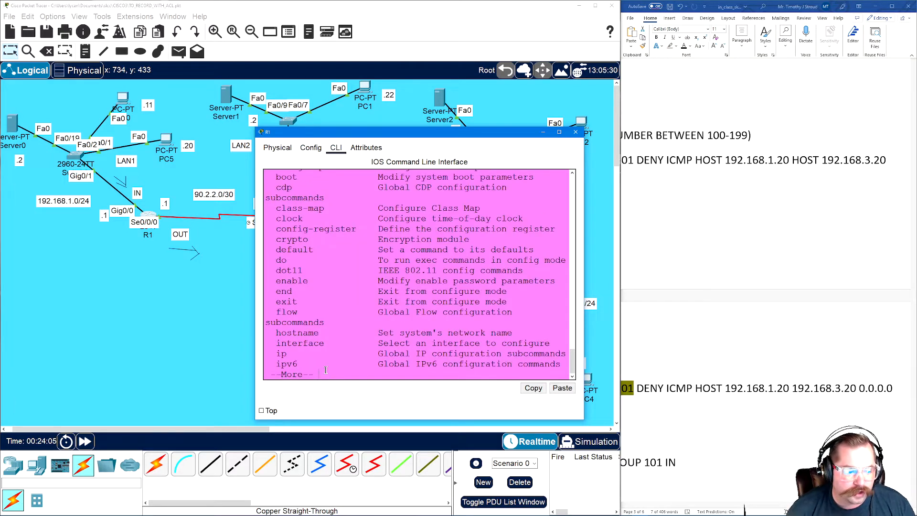
scroll(287, 248, up, 10)
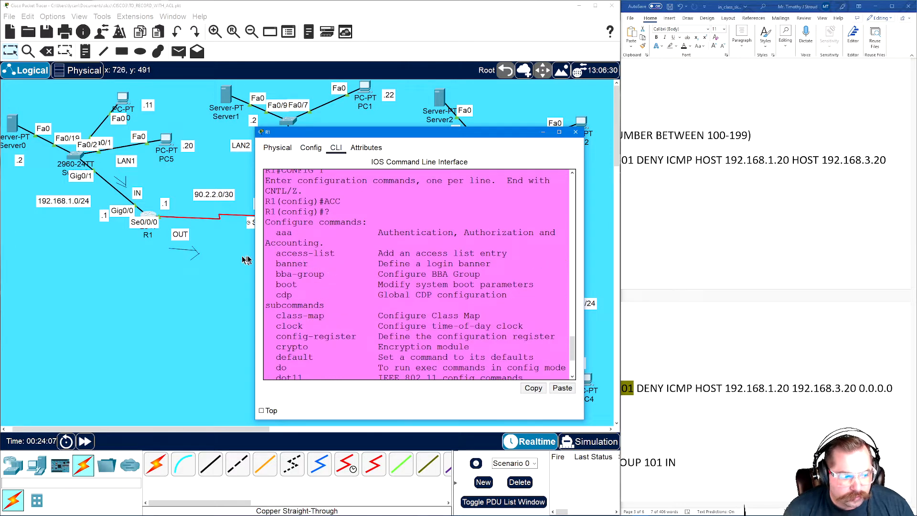
scroll(333, 262, down, 5)
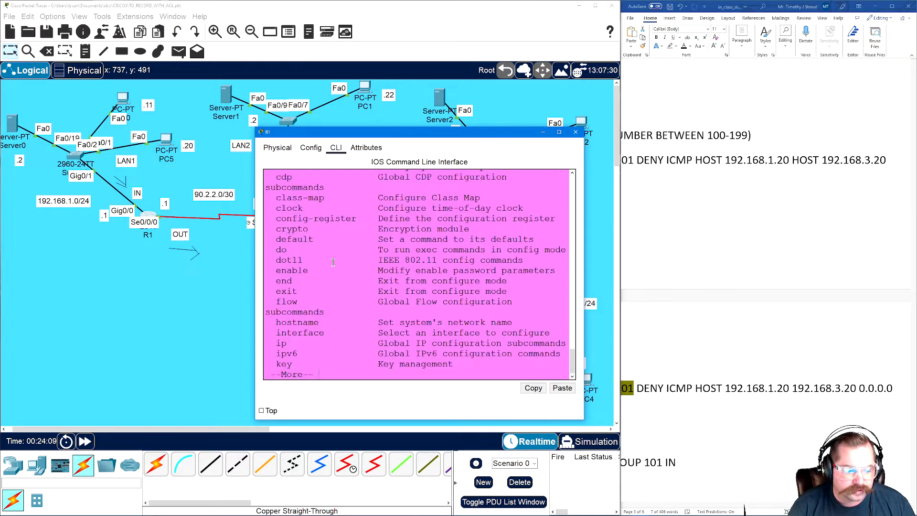
Step: Begin an access-list command numbered 111 on R1, displaying help for the number ranges and the available actions
text(ACC)
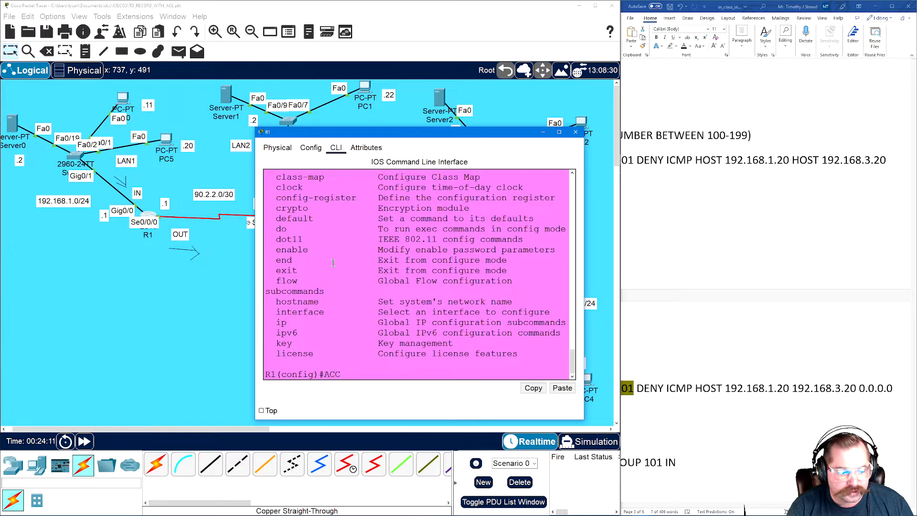
key(Tab)
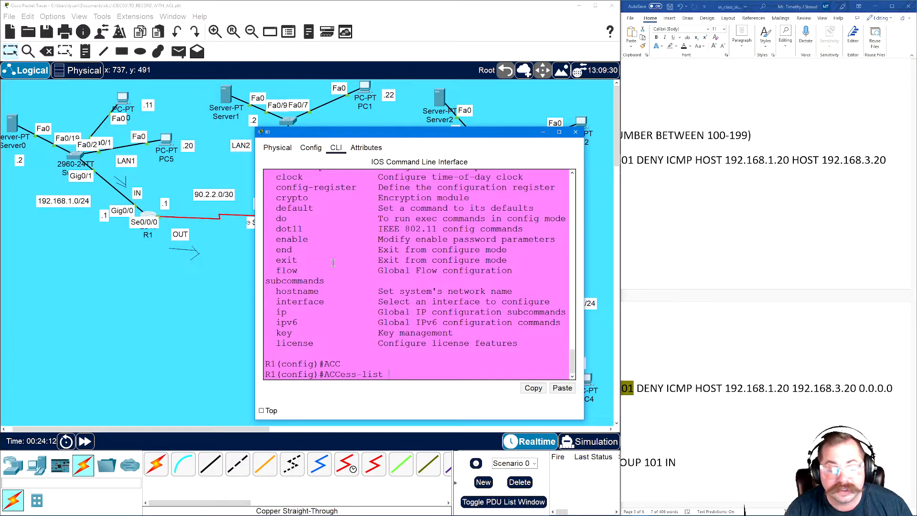
text(?)
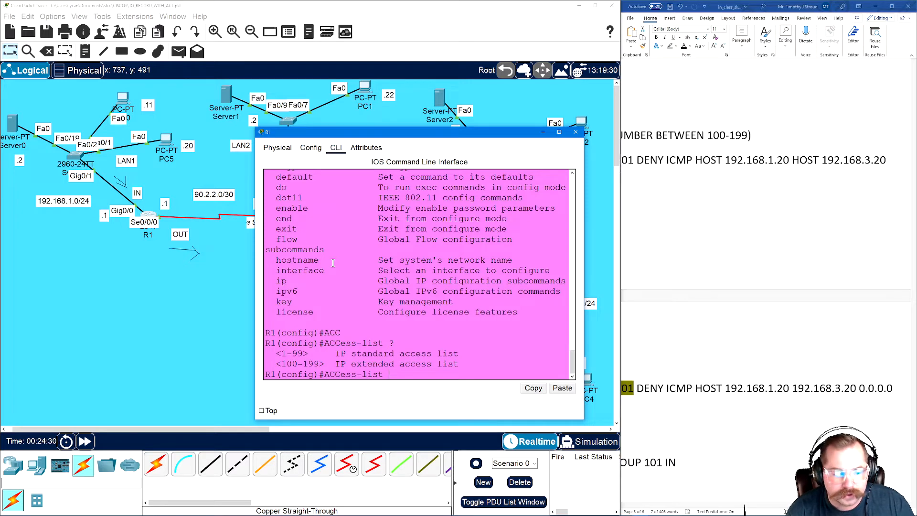
text(11 ?)
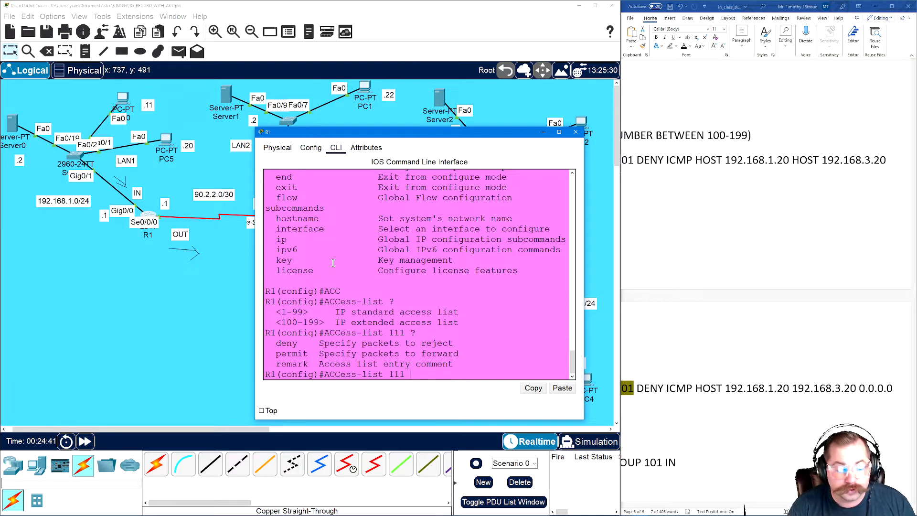
Step: Add the DENY action to the list 111 command, display its protocol options, and highlight icmp, tcp and udp
text(DENY ?)
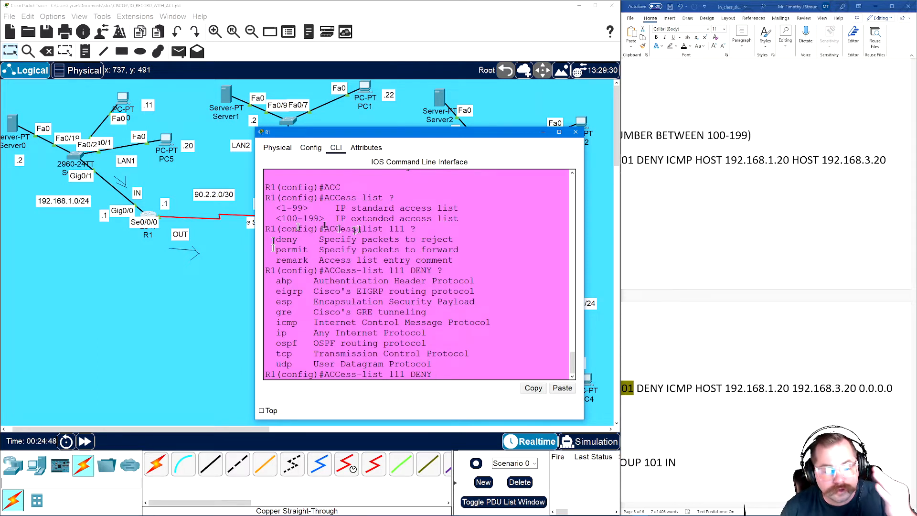
double_click(286, 322)
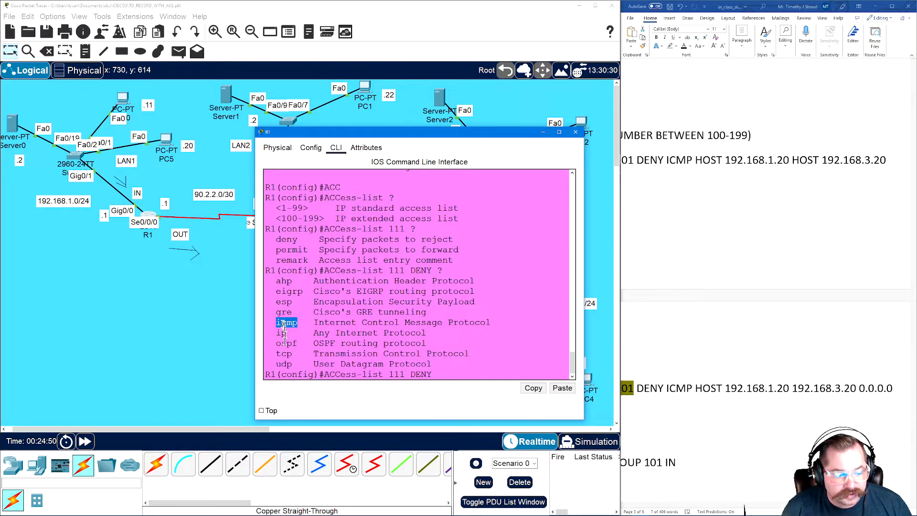
double_click(283, 353)
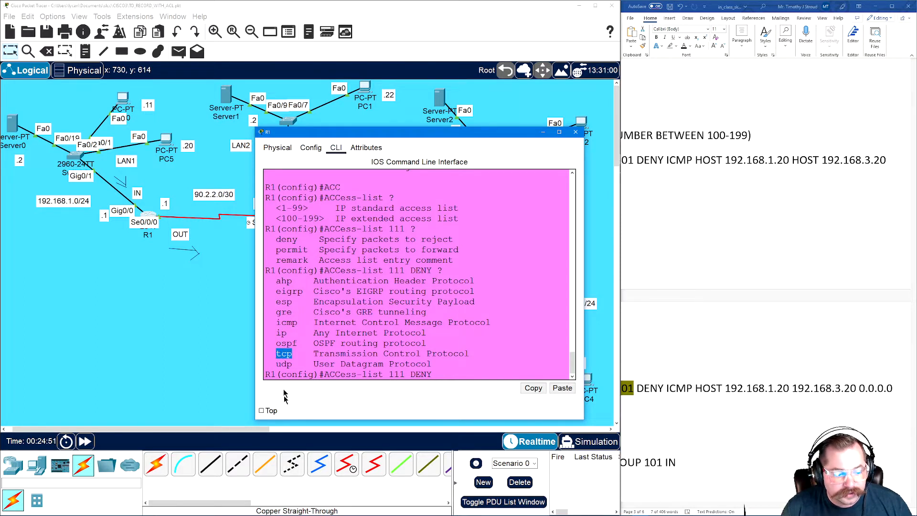
double_click(283, 364)
click(449, 377)
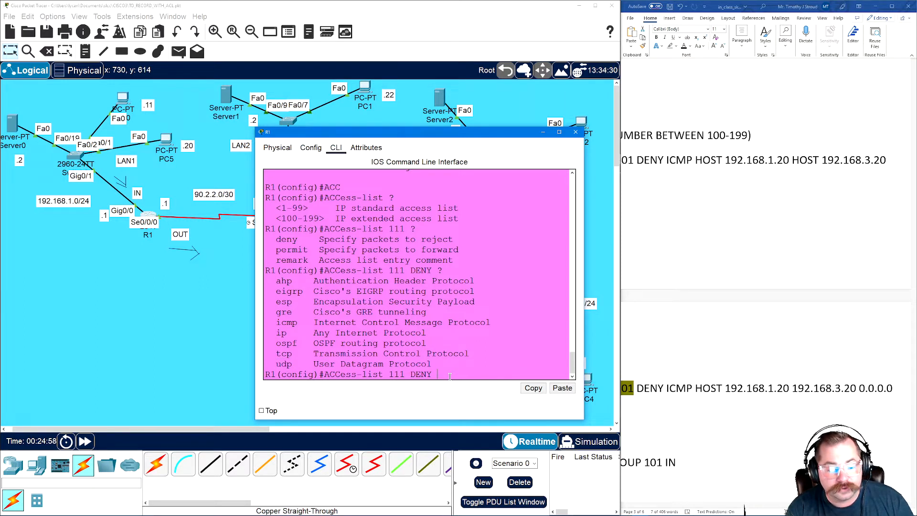
Step: Specify ICMP as the denied protocol, display the source options, and enter HOST 192.168.1.20 as the source
text(ICMP)
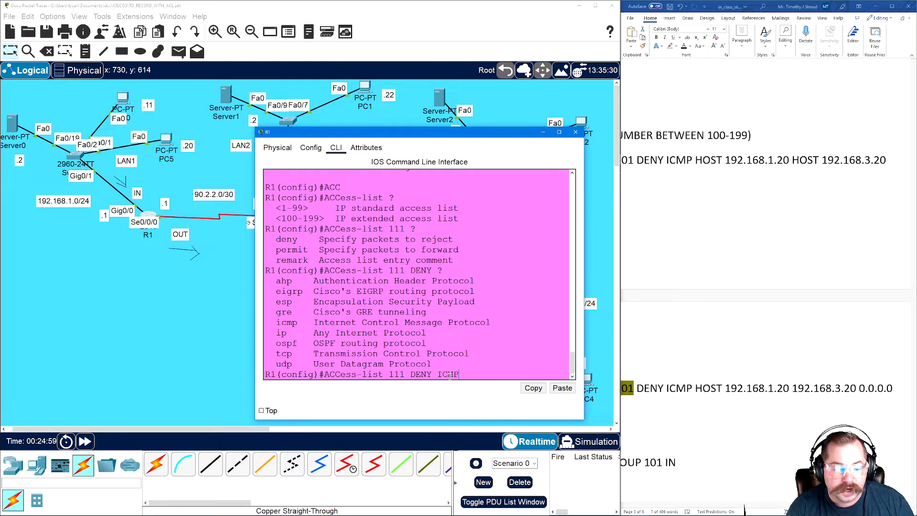
text( ?)
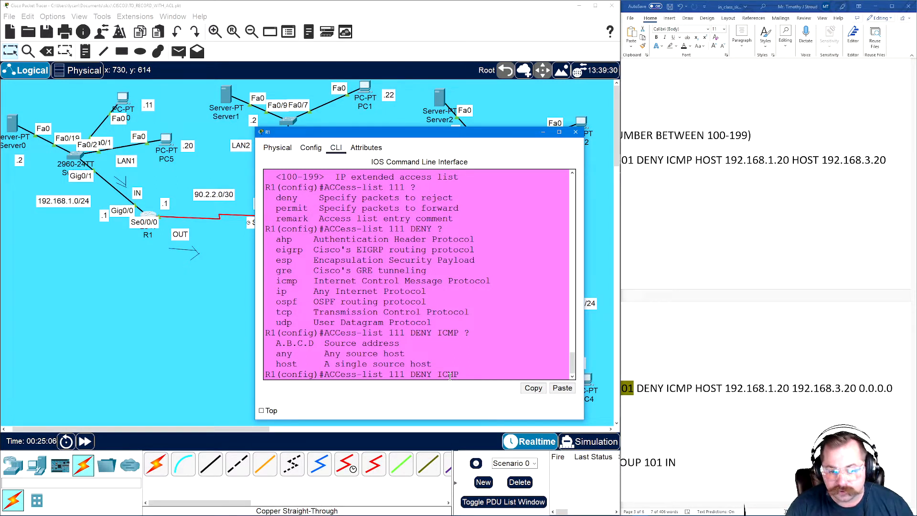
text(HOST)
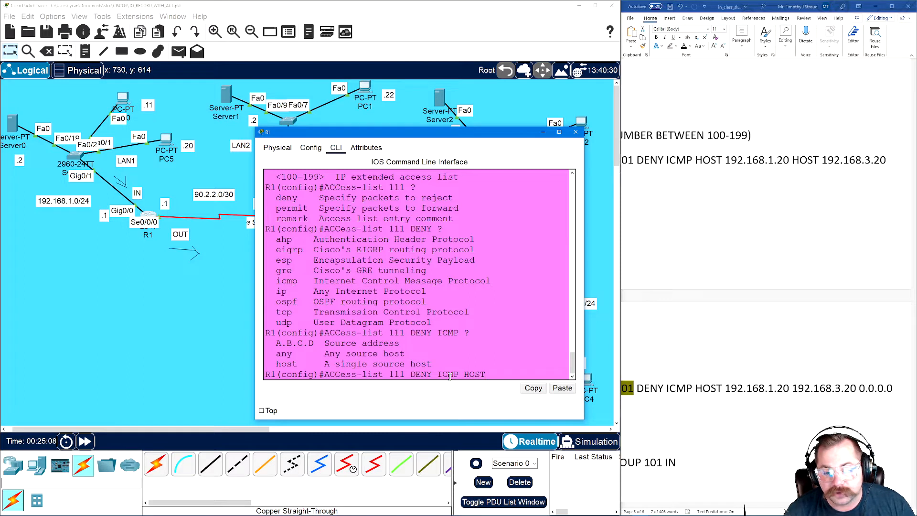
text( 19)
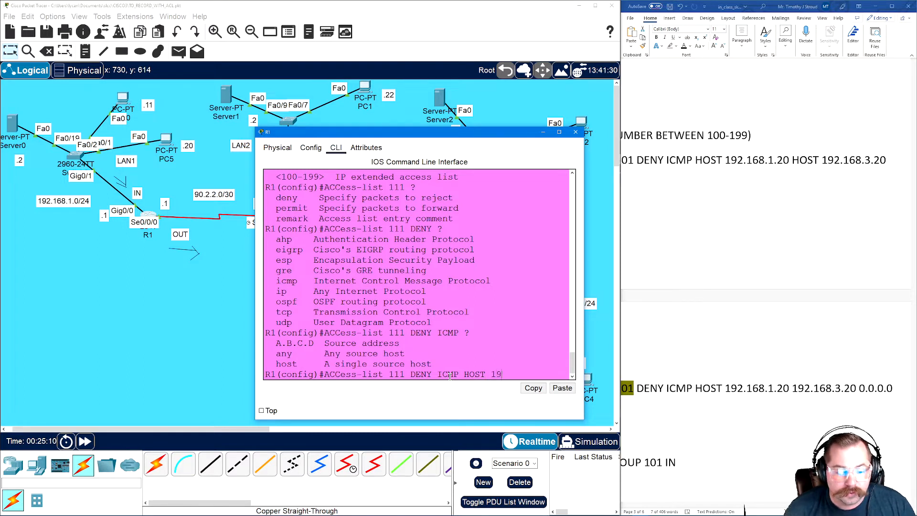
text(2.168.1.20)
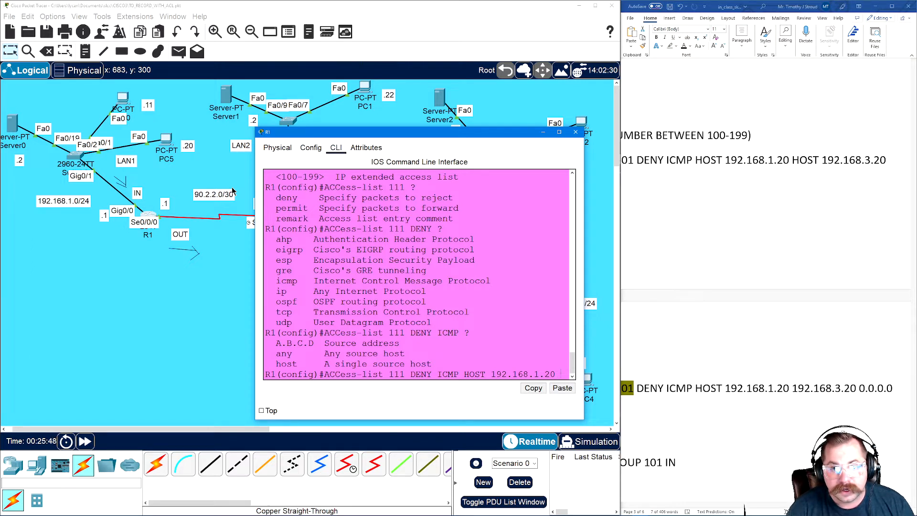
Step: Add HOST 192.168.3.20 as the list 111 command's destination, moving R1's window aside to check PC2's address
text(HOST)
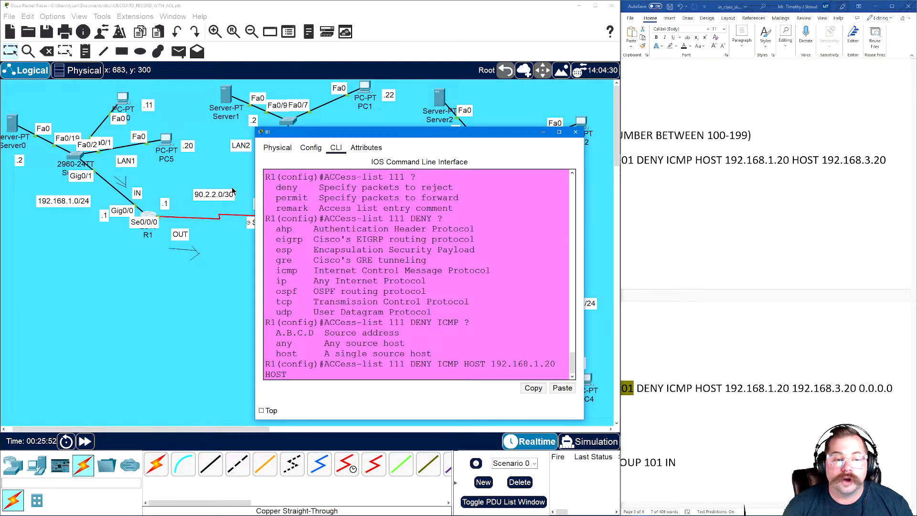
drag(449, 132, 355, 153)
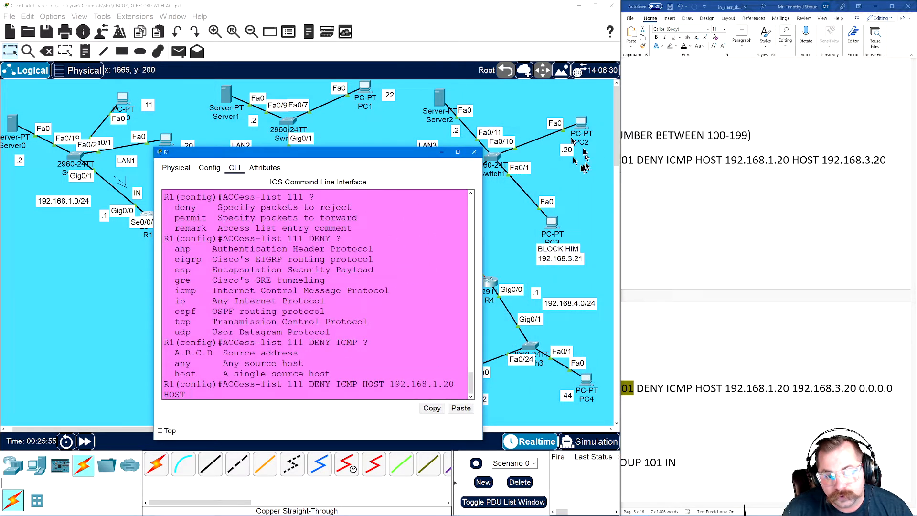
drag(406, 153, 441, 151)
text(192.168.3.20)
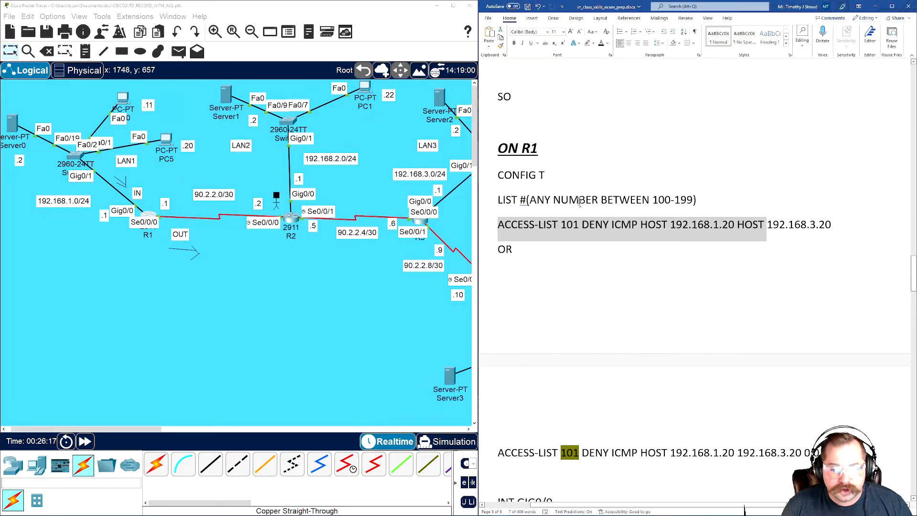
Step: Examine the notes' two list 101 ICMP deny variants and the interface and permit commands that follow them
scroll(663, 224, down, 5)
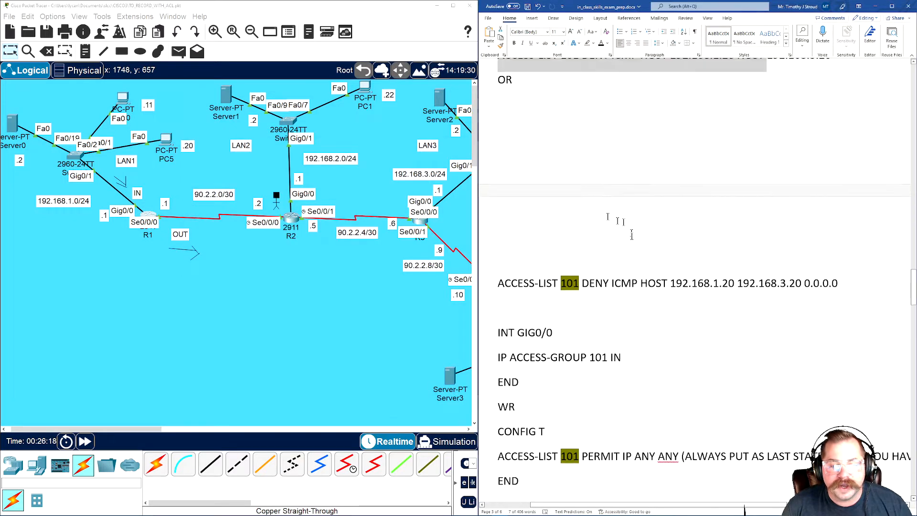
scroll(602, 253, down, 1)
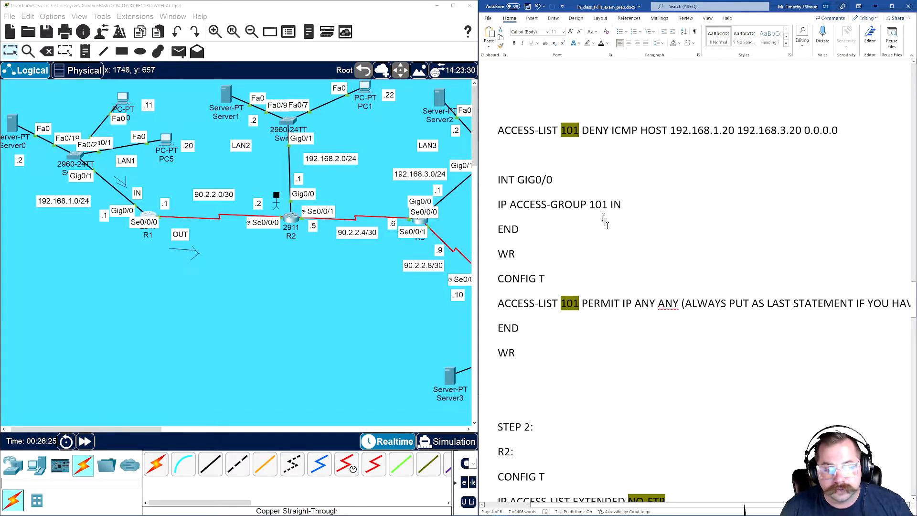
scroll(607, 230, up, 2)
scroll(607, 230, up, 1)
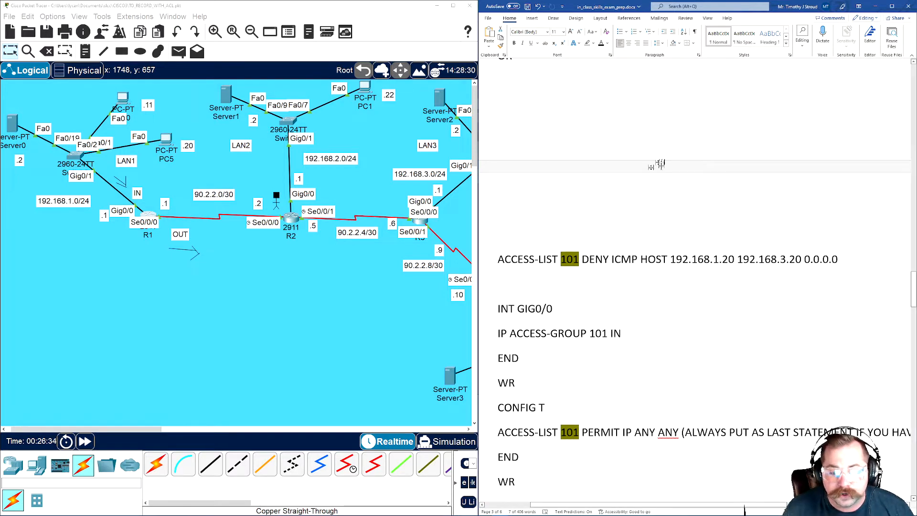
scroll(646, 283, up, 5)
scroll(645, 281, down, 3)
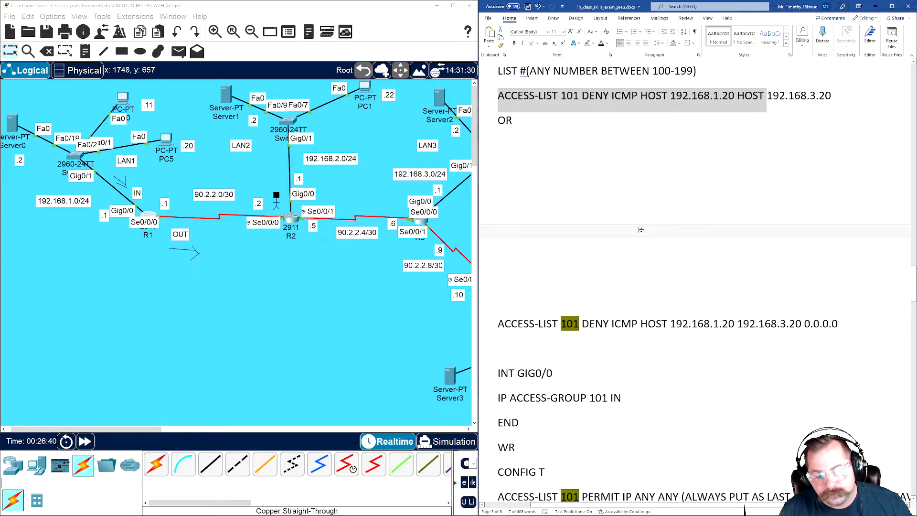
scroll(641, 230, down, 3)
scroll(549, 170, up, 3)
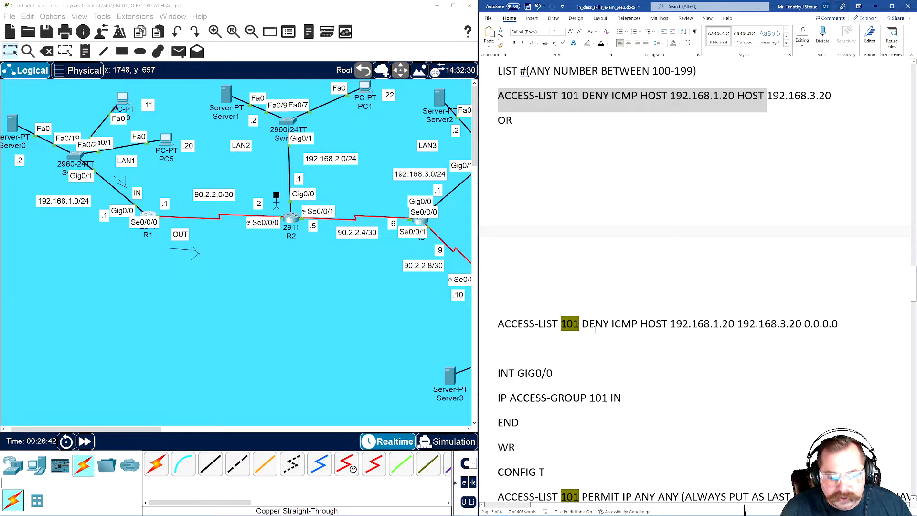
scroll(594, 329, down, 8)
Step: Highlight the INT GIG0/0 line in the notes and read through the list 101 PERMIT IP ANY ANY commands to step 2
drag(499, 181, 555, 182)
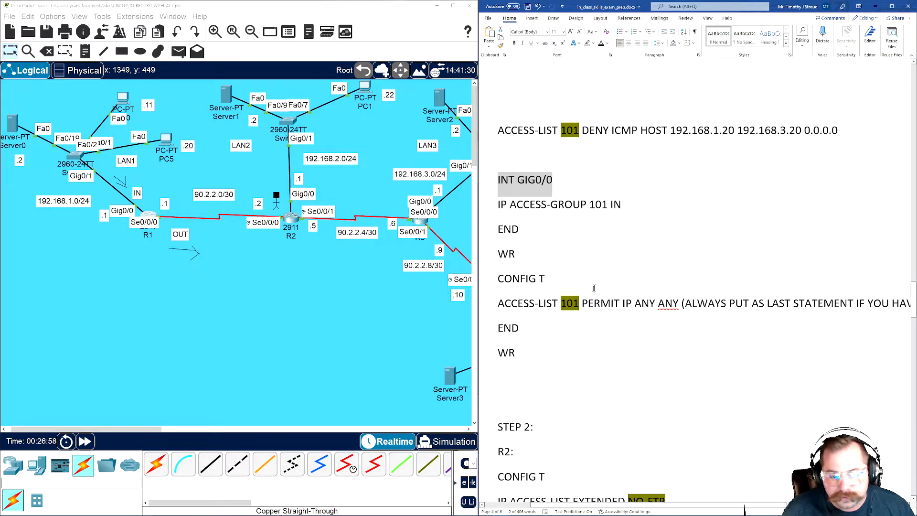
click(518, 187)
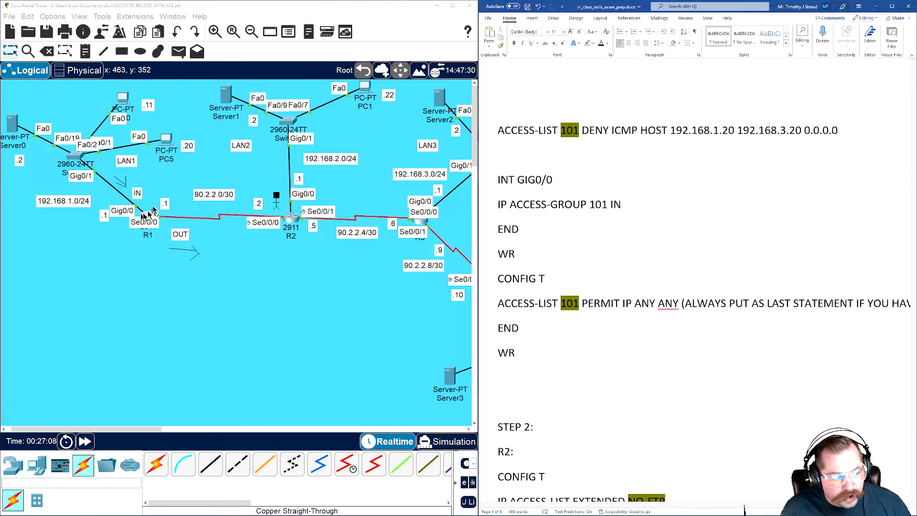
scroll(539, 185, down, 4)
scroll(539, 186, up, 4)
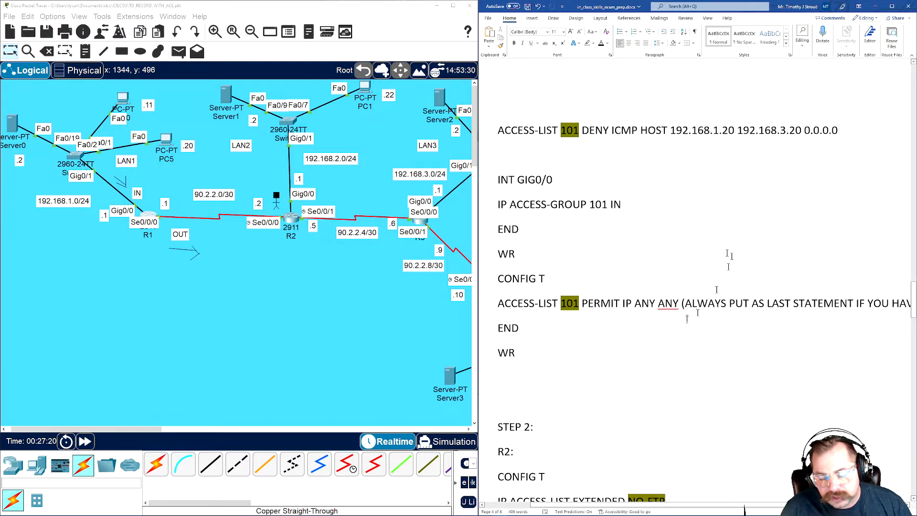
scroll(682, 265, down, 5)
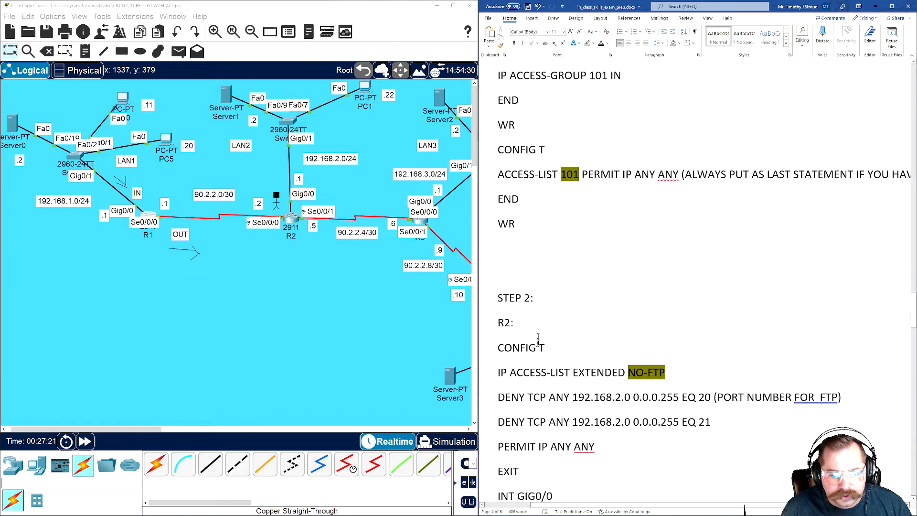
scroll(573, 201, up, 2)
scroll(569, 201, up, 1)
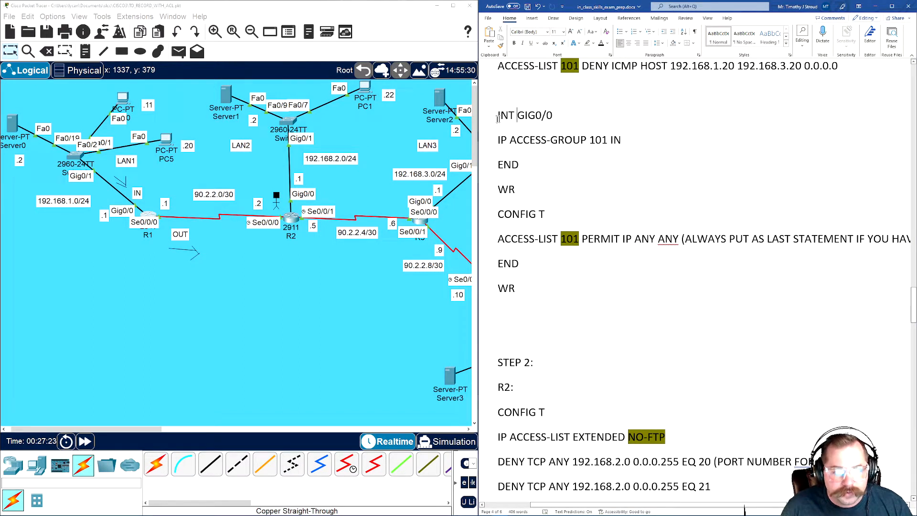
Step: Highlight INT GIG0/0 and IP ACCESS-GROUP 101 IN in the notes, and examine R1's Gig0/0 interface up close in the topology
drag(498, 120, 559, 119)
drag(495, 142, 630, 143)
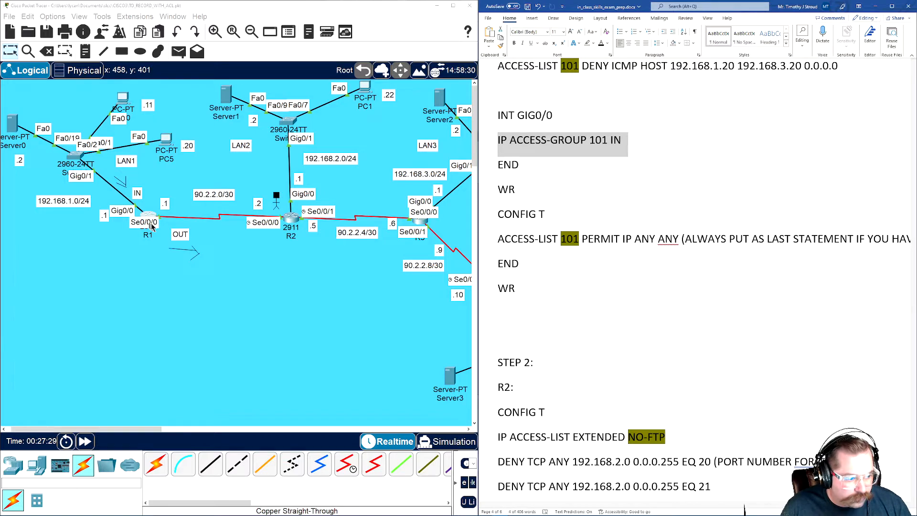
scroll(138, 233, up, 5)
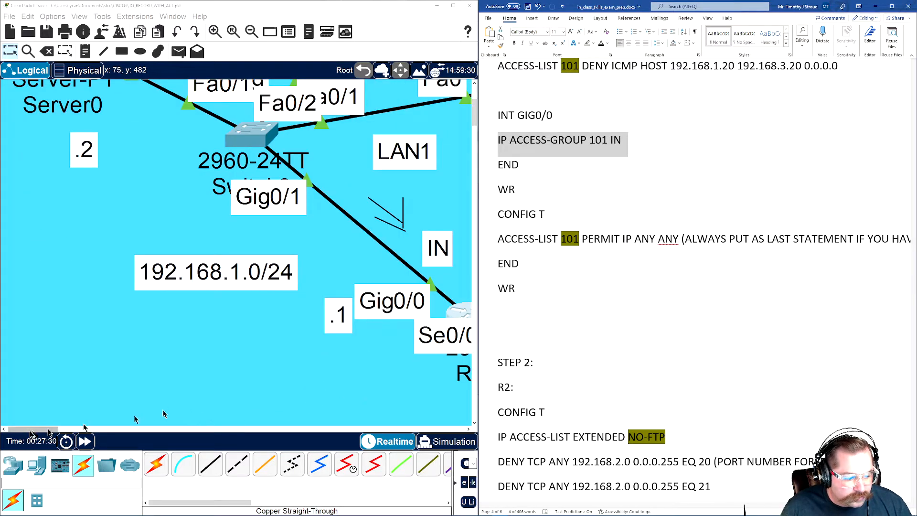
drag(33, 429, 56, 422)
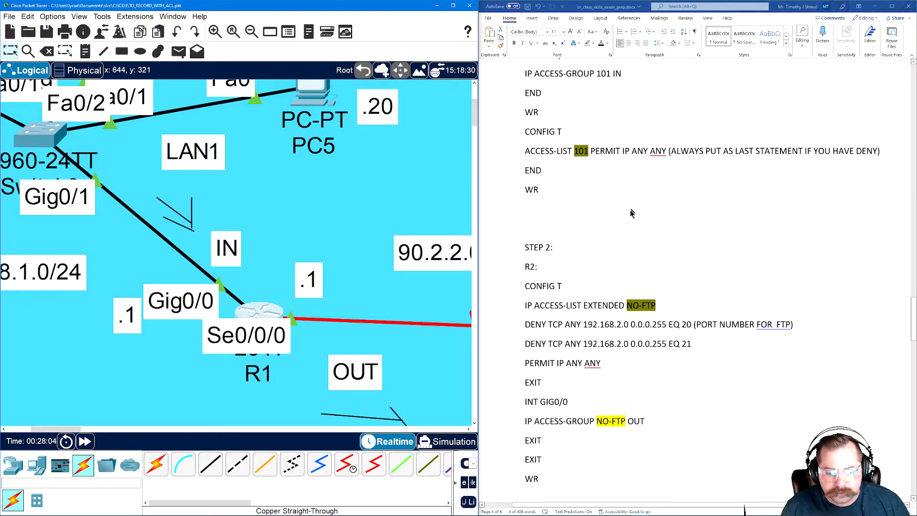
Step: Review the FOR TEST tasks and step 2's R2 commands in the notes, and bring LAN1 and LAN2 back into the topology view
scroll(635, 217, up, 10)
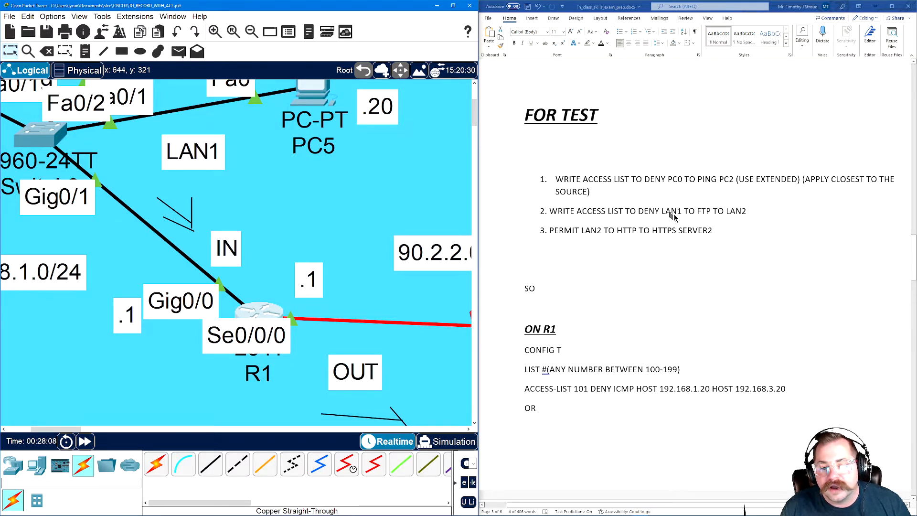
scroll(602, 312, down, 10)
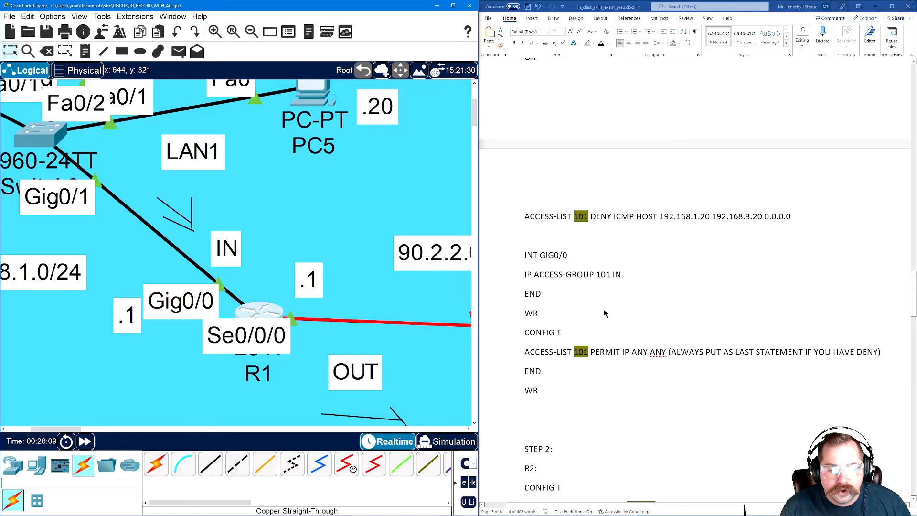
scroll(604, 312, down, 5)
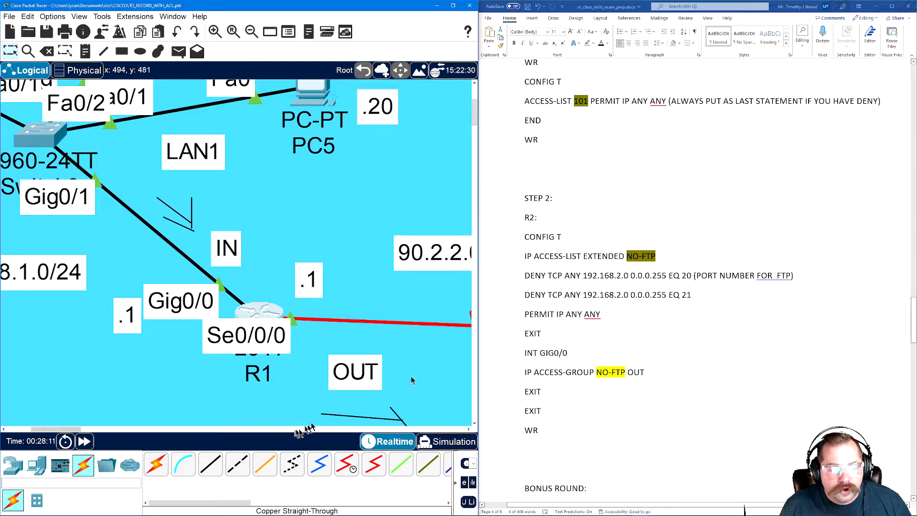
scroll(306, 352, down, 5)
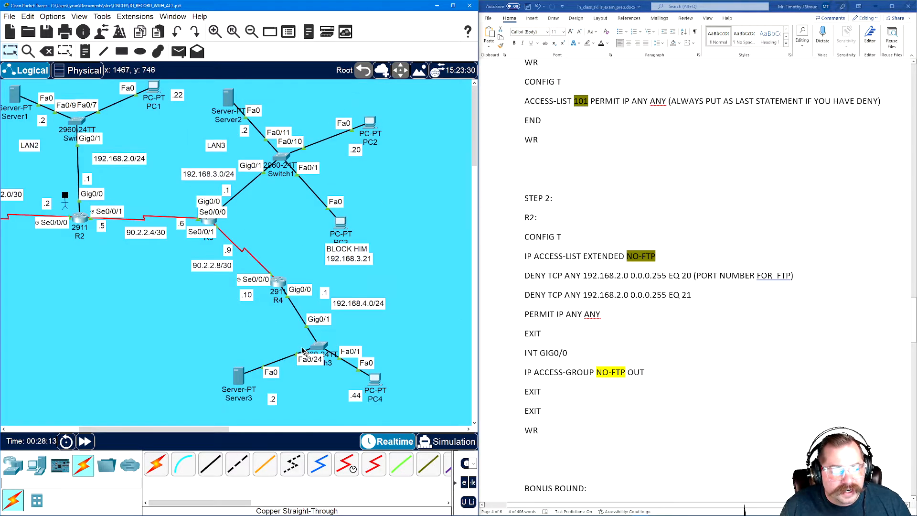
drag(217, 429, 148, 437)
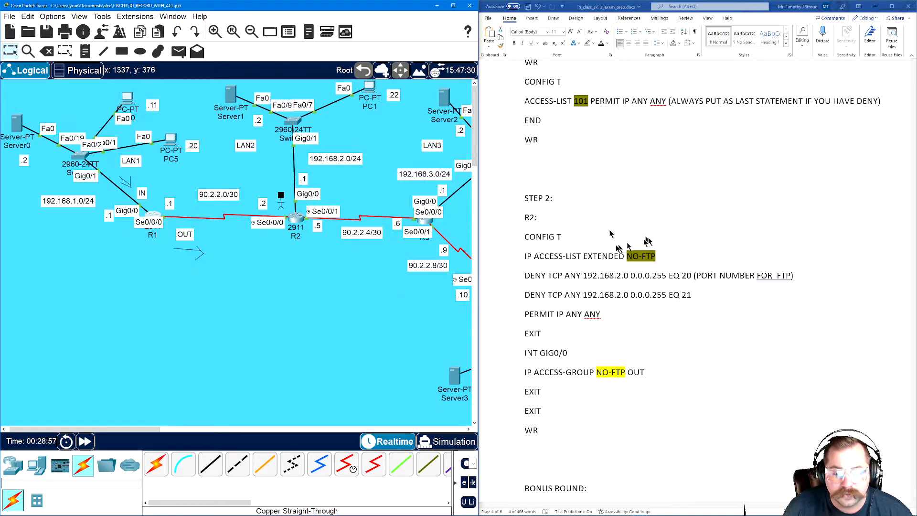
Step: Highlight the IP ACCESS-LIST EXTENDED NO-FTP command in step 2 and the TCP keyword in its port 20 deny line
drag(523, 256, 675, 253)
click(524, 258)
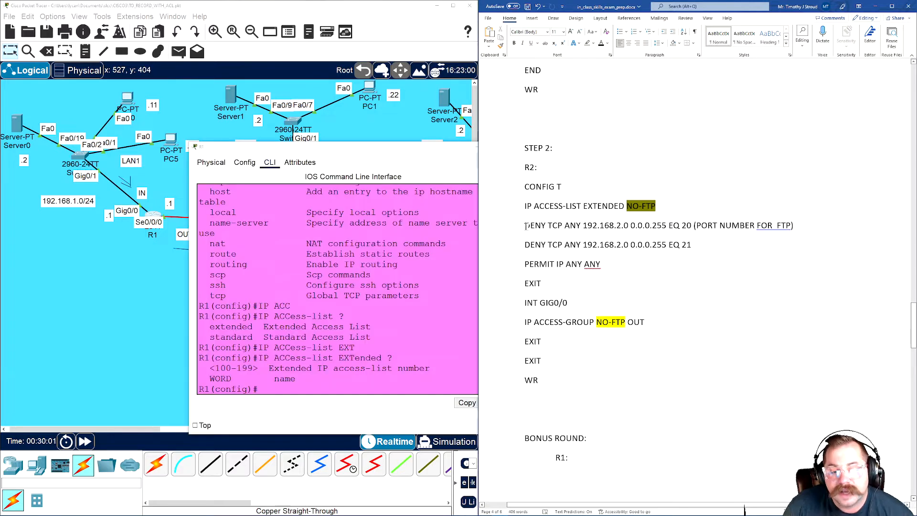
drag(524, 226, 561, 228)
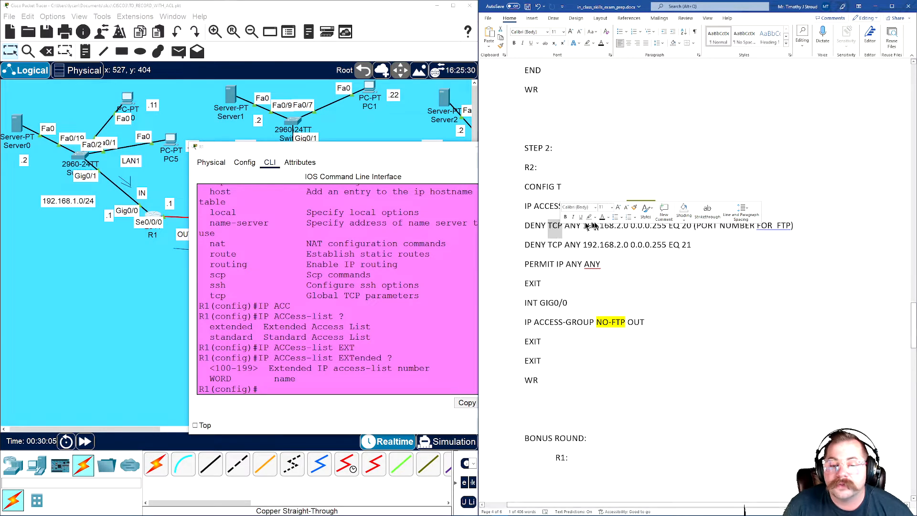
Step: Check the notes' PORTS section, highlight the UDP entry for FTP ports 20 and 21, and return to step 2's commands
scroll(760, 252, up, 3)
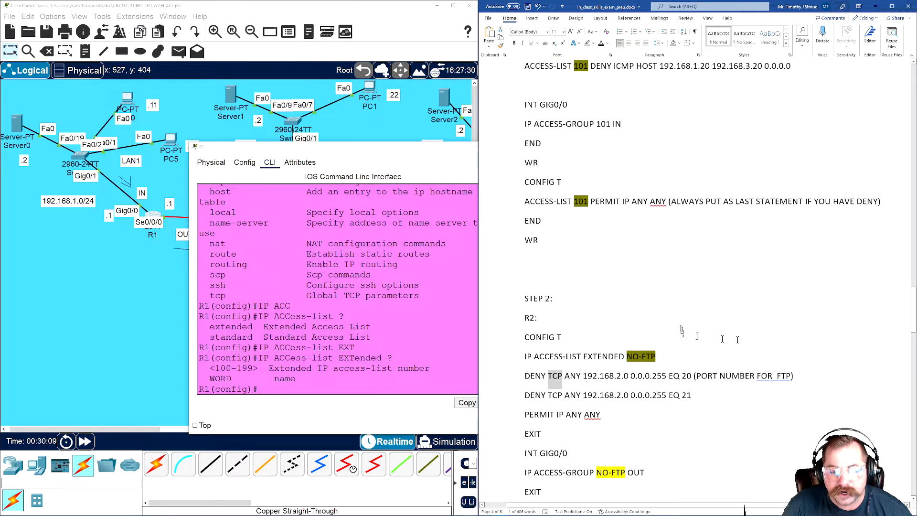
scroll(739, 340, up, 12)
scroll(639, 282, down, 20)
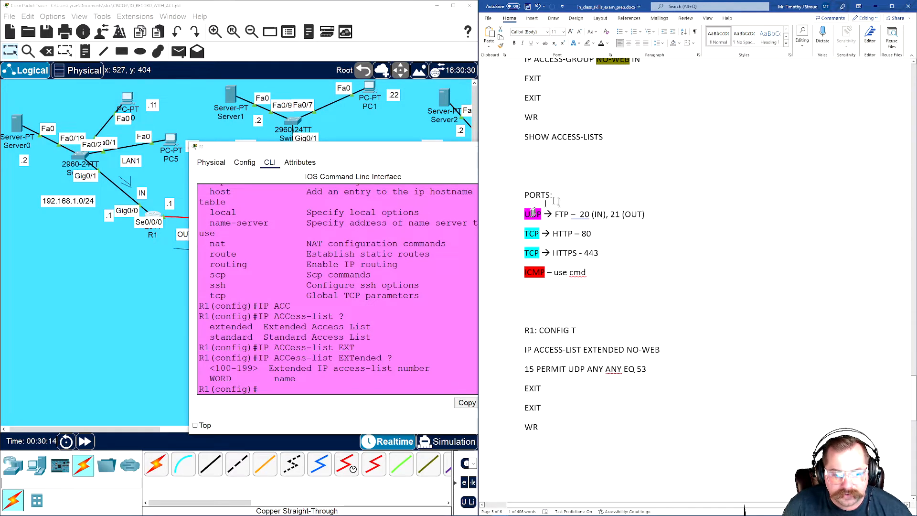
drag(523, 214, 663, 222)
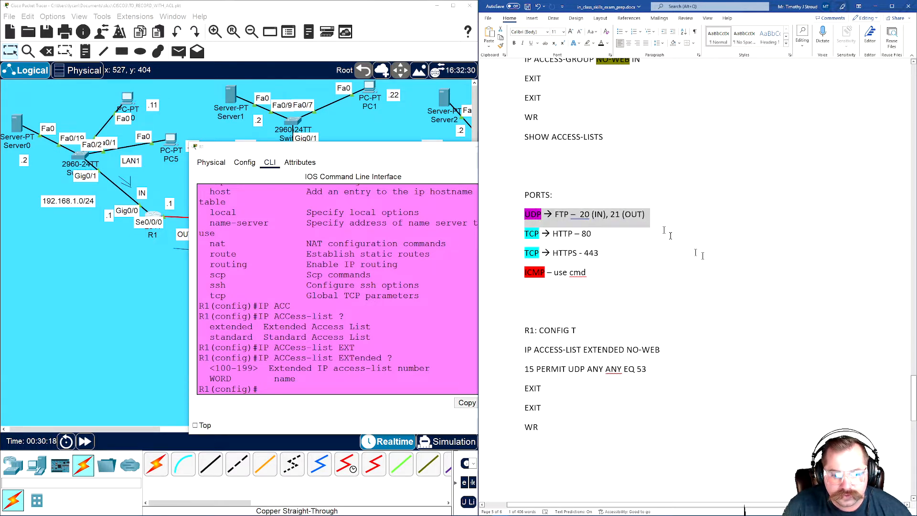
scroll(670, 236, up, 10)
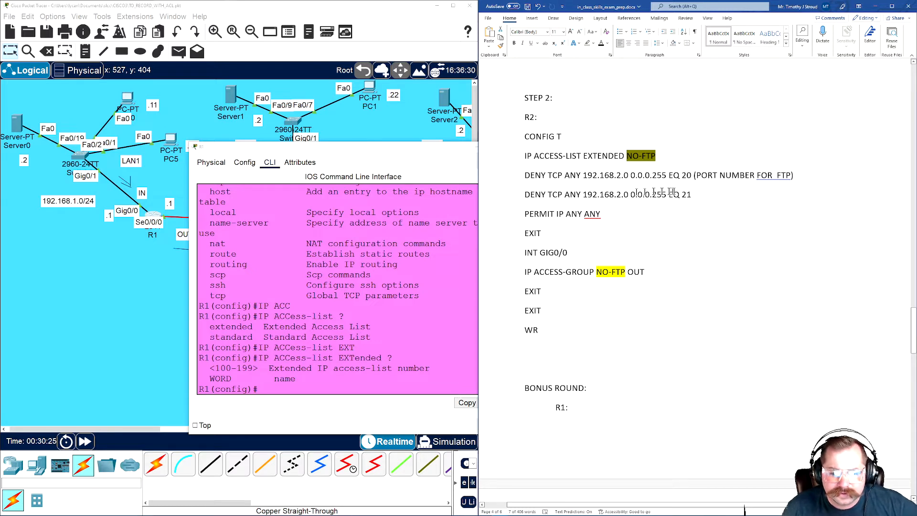
scroll(671, 196, down, 2)
scroll(669, 205, up, 2)
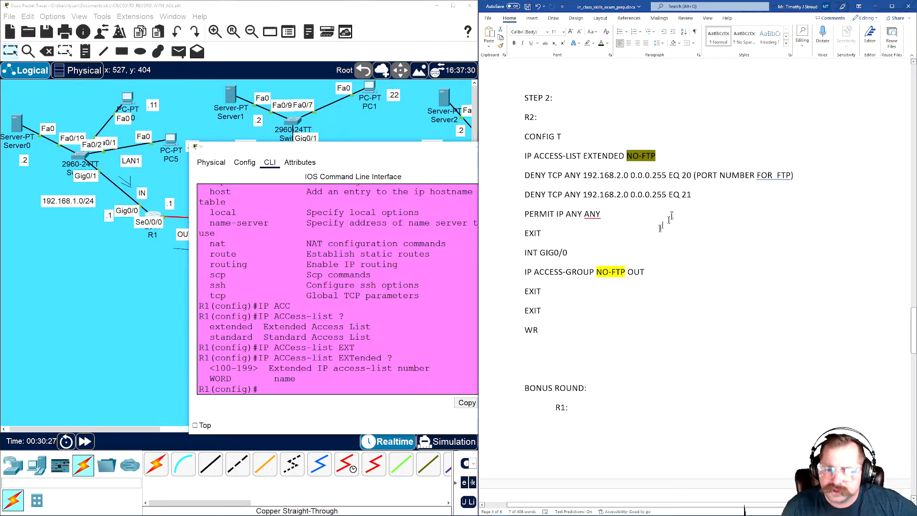
scroll(657, 229, up, 2)
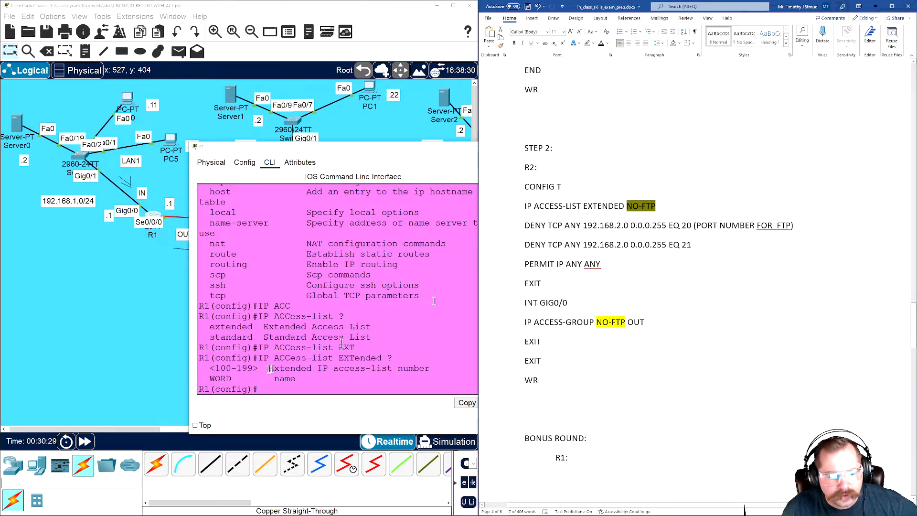
Step: Create an extended named access list called NO-FTP2 in R1's command line
click(281, 389)
text(EXIT)
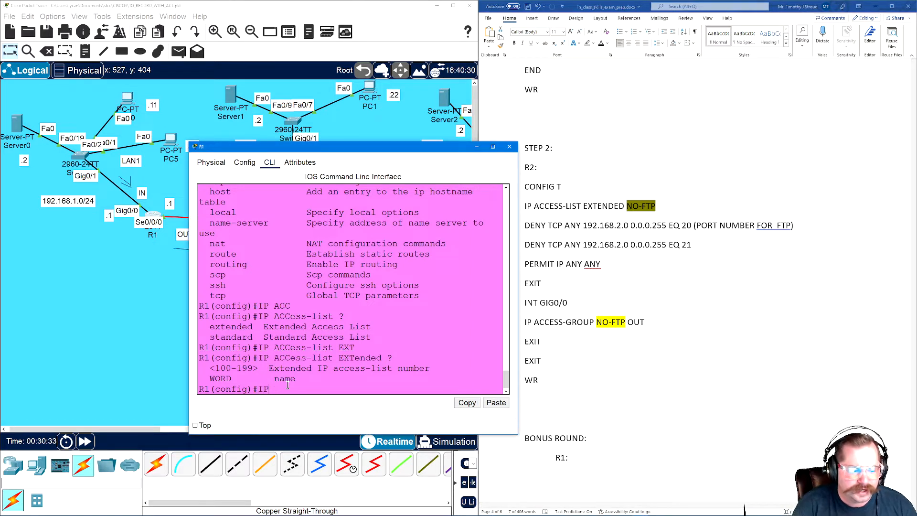
text(CCES)
key(Tab)
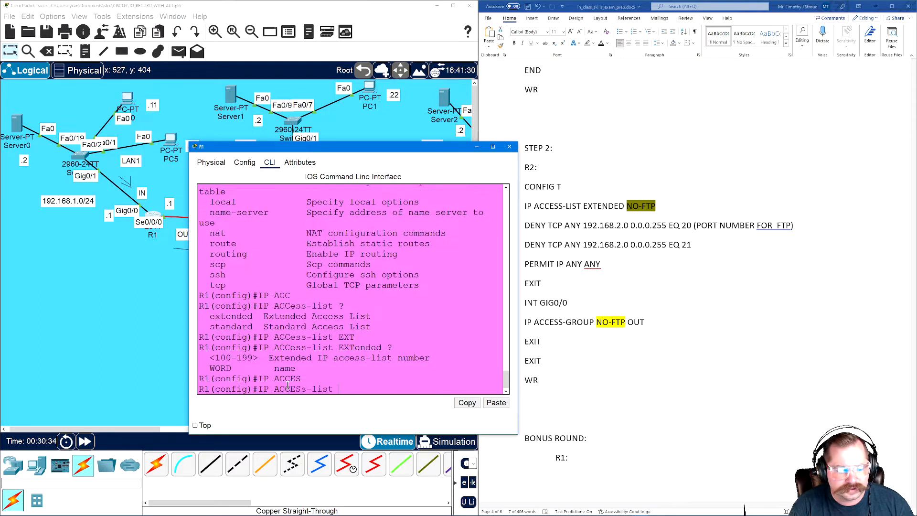
text(EXTENDED NO)
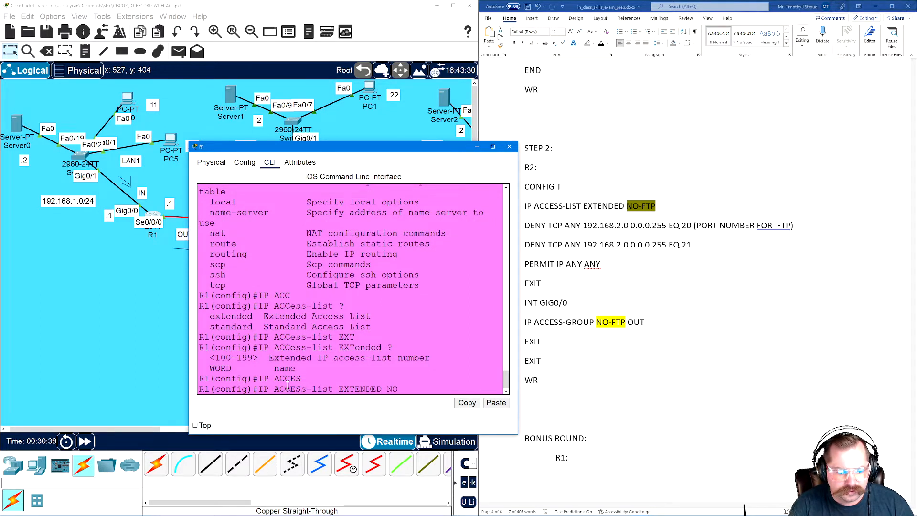
text(-FTP2)
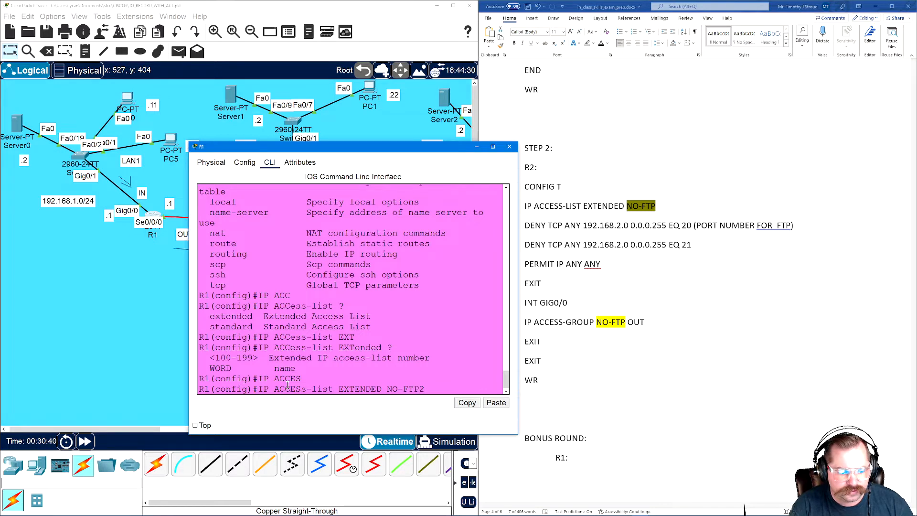
key(Return)
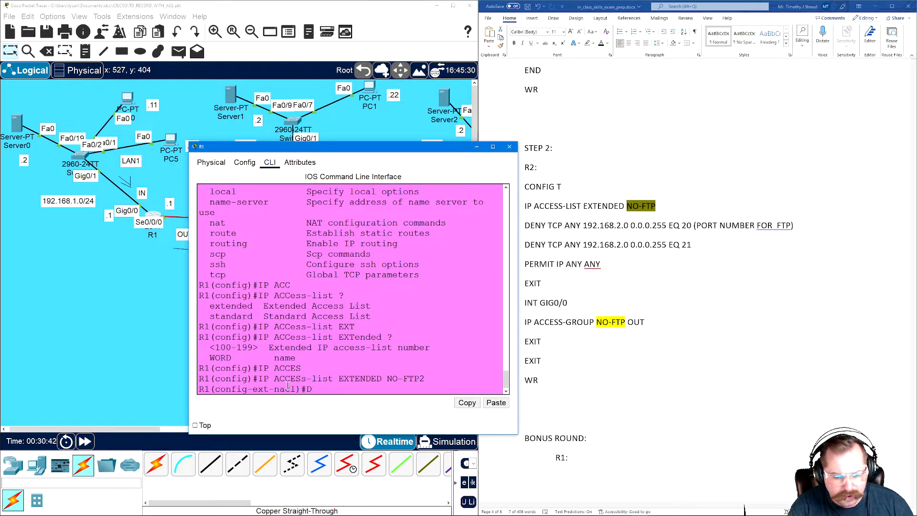
Step: Check the context help for DENY and DENY UDP, and add DENY UDP ANY 192.168.2.0 0.0.0.255 EQ 20 to NO-FTP2
text(DENY ?)
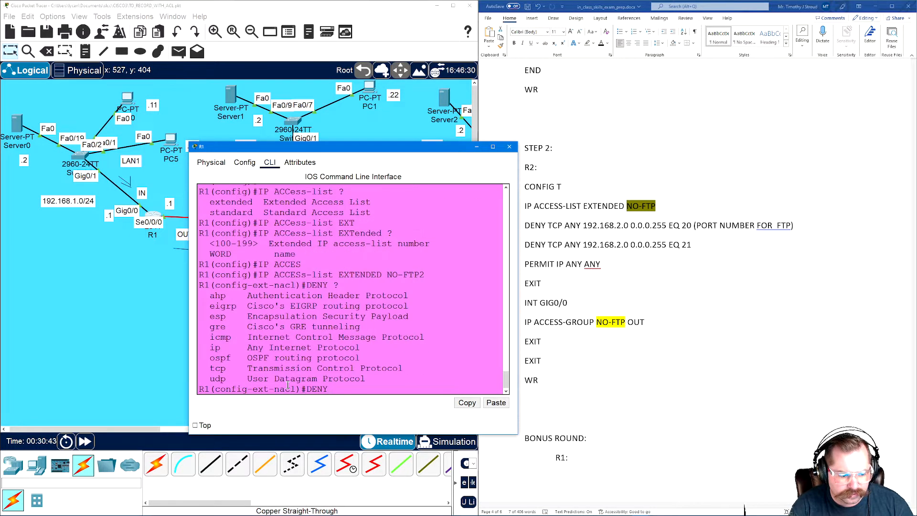
text(UDP ?)
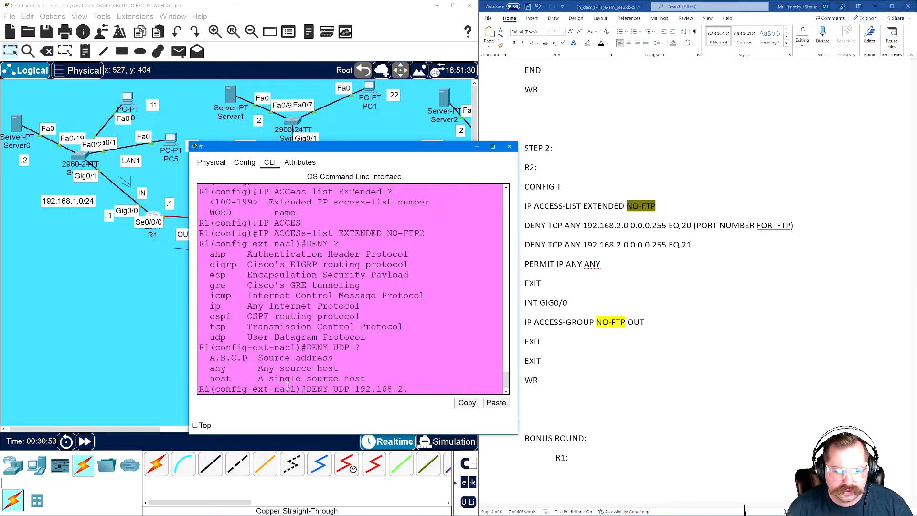
text(0.0.0.255)
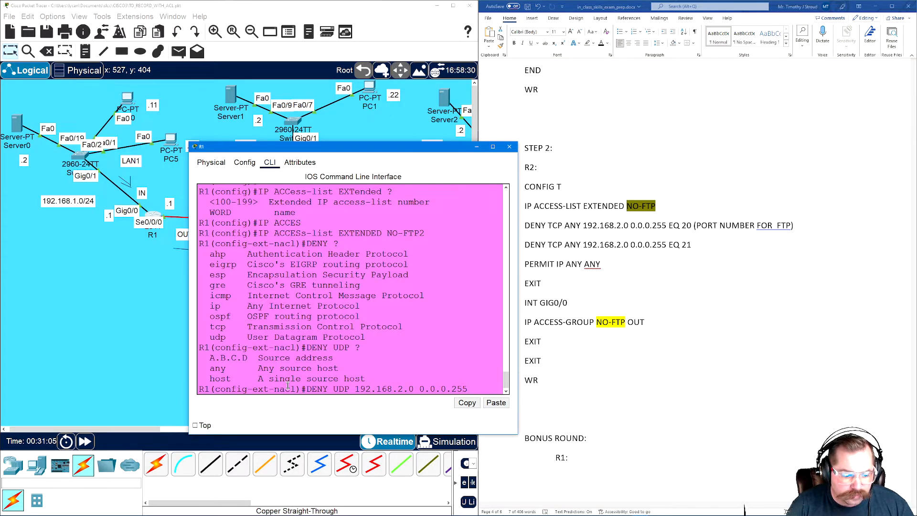
text(ANT)
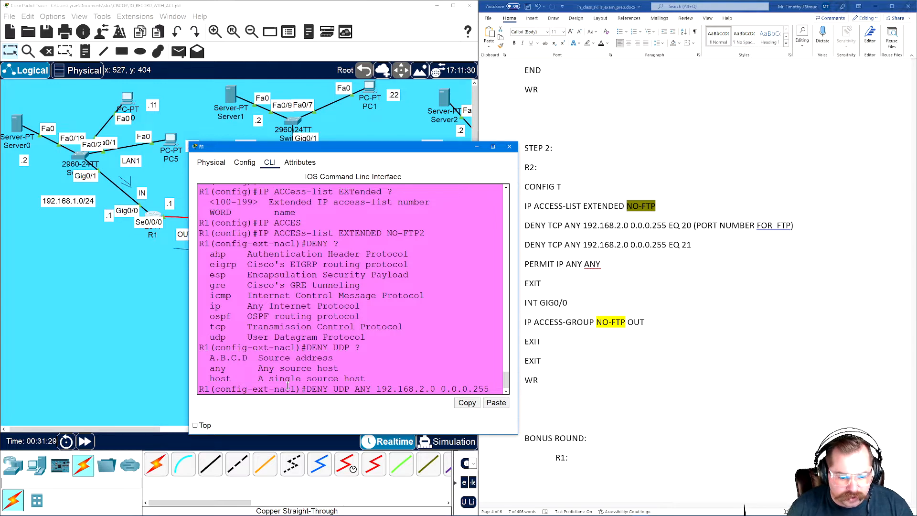
drag(517, 434, 605, 451)
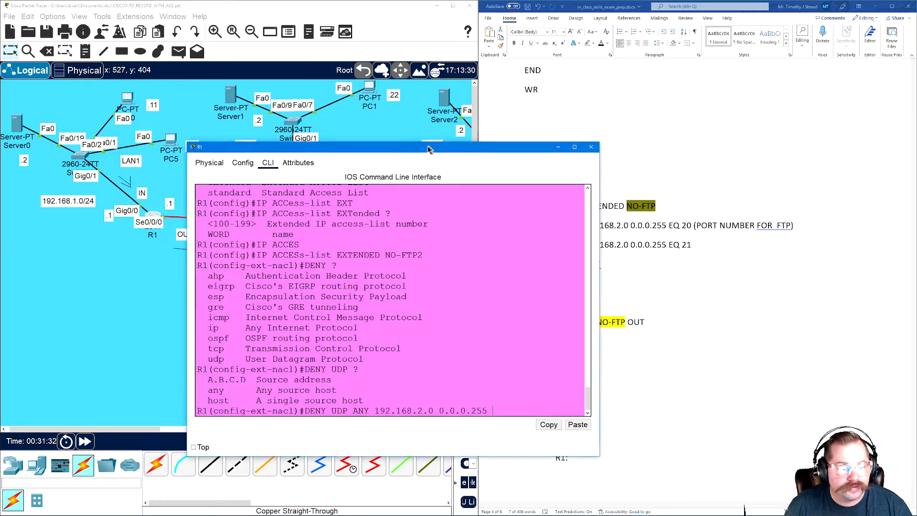
drag(436, 148, 351, 118)
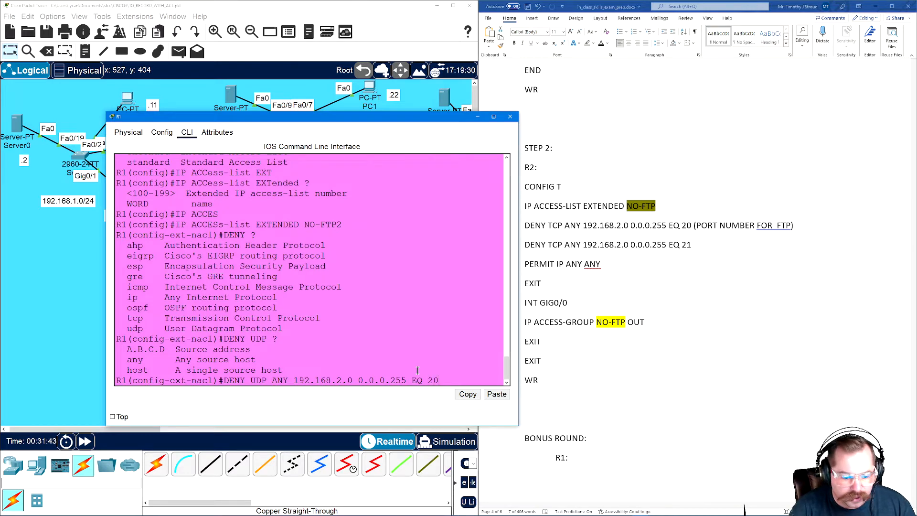
key(Return)
Step: Add a second NO-FTP2 rule denying UDP from any source to 192.168.2.0 0.0.0.255 on port 21
key(Up)
key(BackSpace)
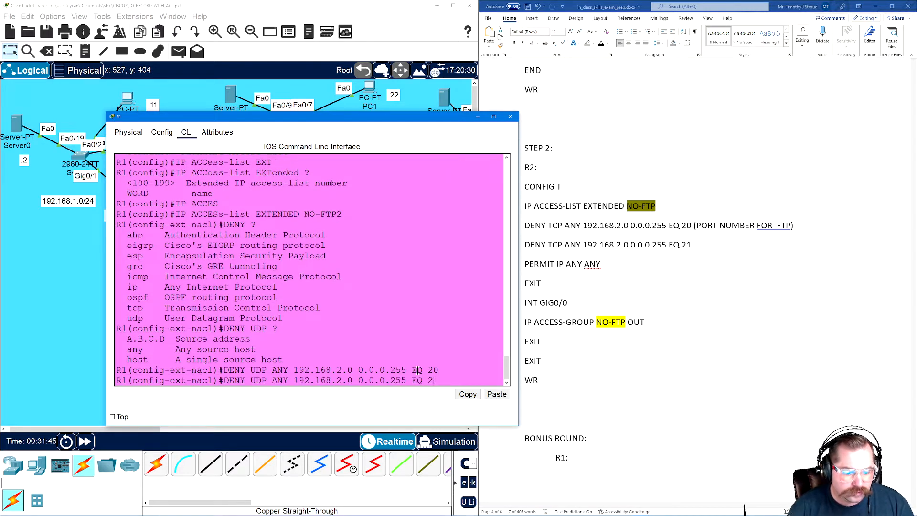
text(1)
key(Return)
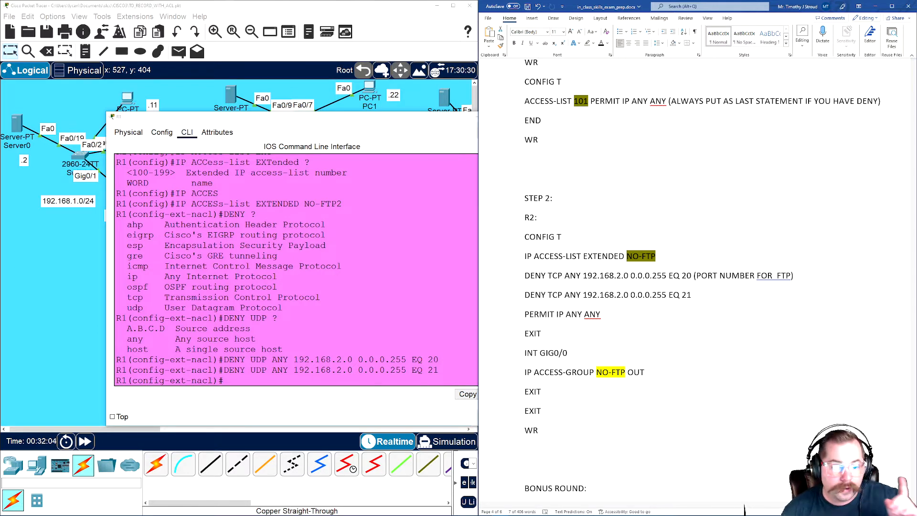
Step: Check the FOR TEST tasks, then recall the port 21 deny command and replace its ANY source with 192.168.1.0 0.0.0.255
scroll(634, 221, up, 15)
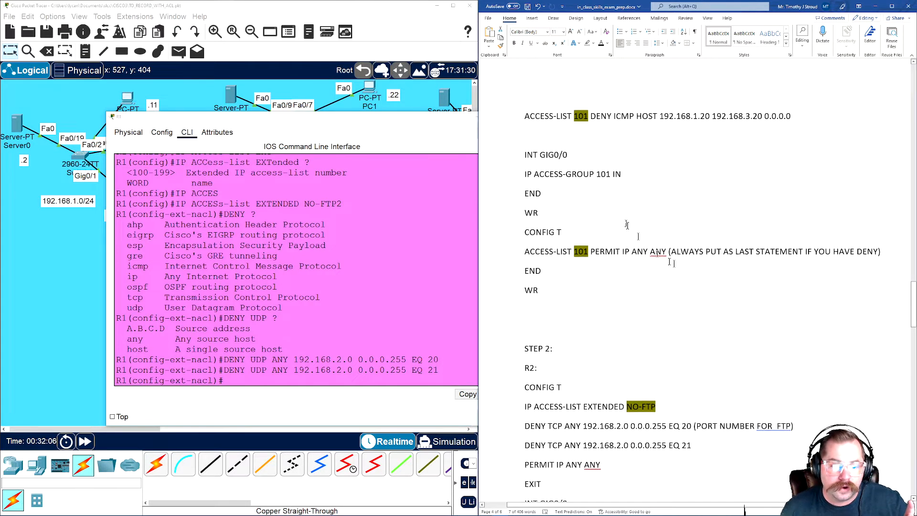
scroll(676, 299, up, 3)
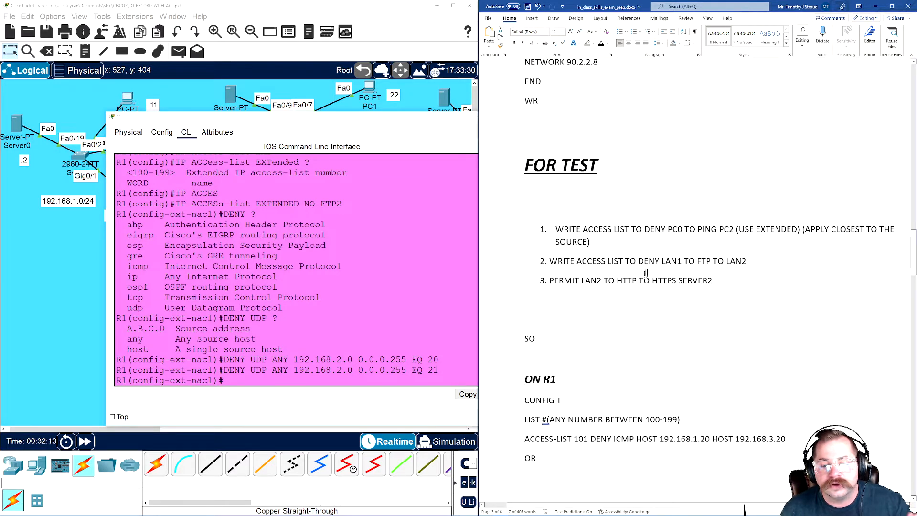
scroll(645, 271, down, 10)
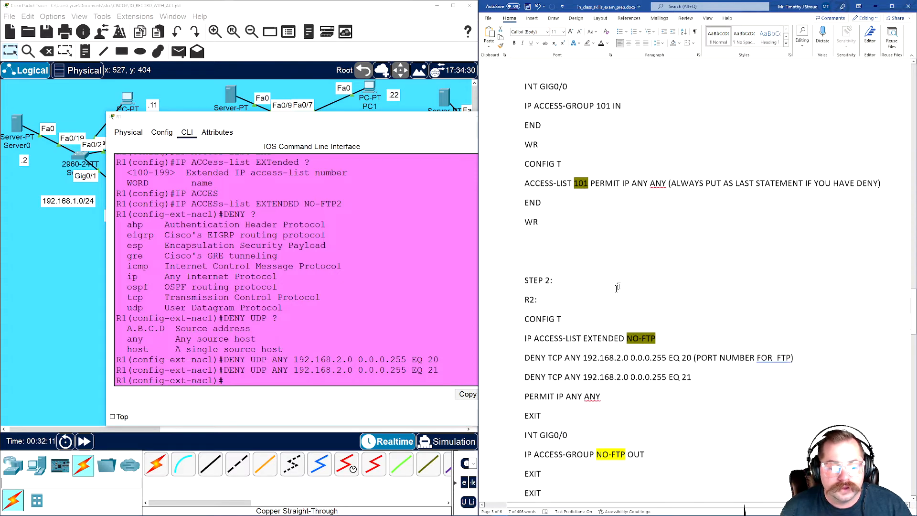
click(293, 358)
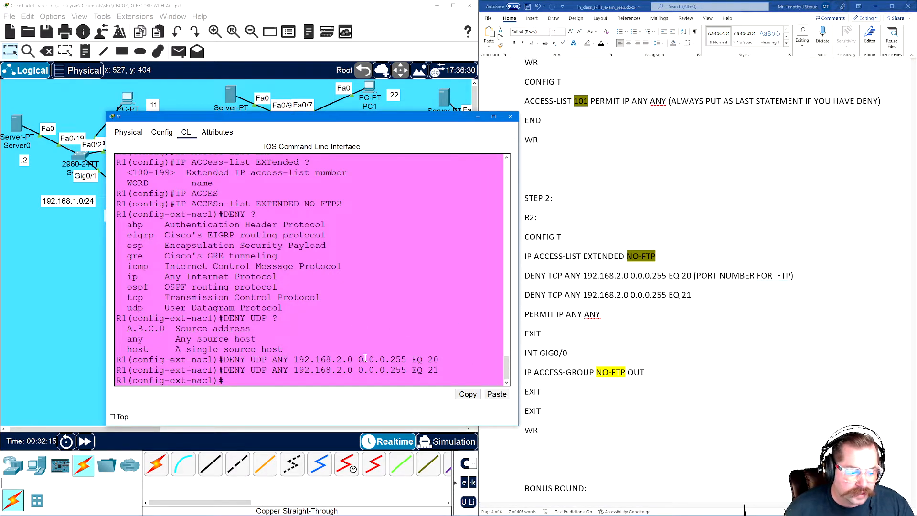
key(Up)
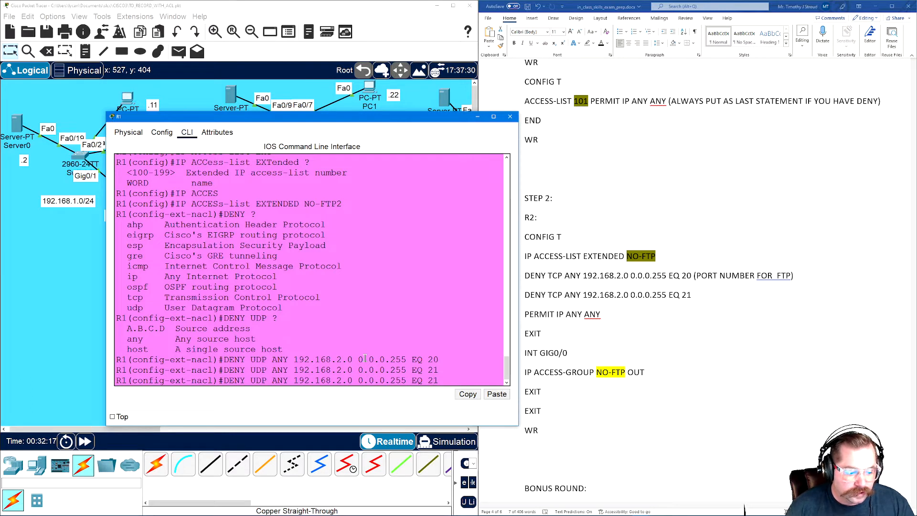
key(Left)
key(Left)
key(Left)
key(Left)
key(Left)
key(Left)
key(Left)
key(Left)
key(Left)
key(Left)
key(Left)
key(Left)
key(Left)
key(Left)
key(Left)
key(Left)
key(Left)
key(Left)
key(Left)
key(Left)
key(BackSpace)
key(BackSpace)
key(BackSpace)
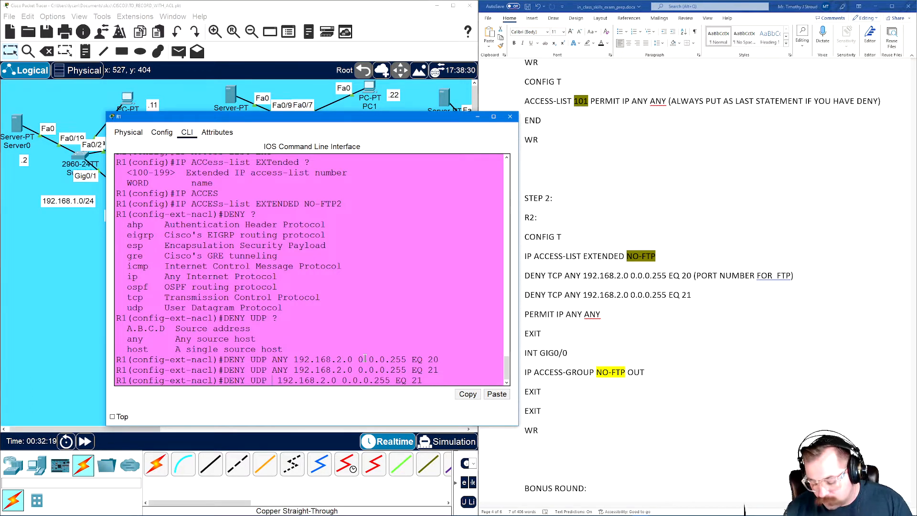
text(192.1)
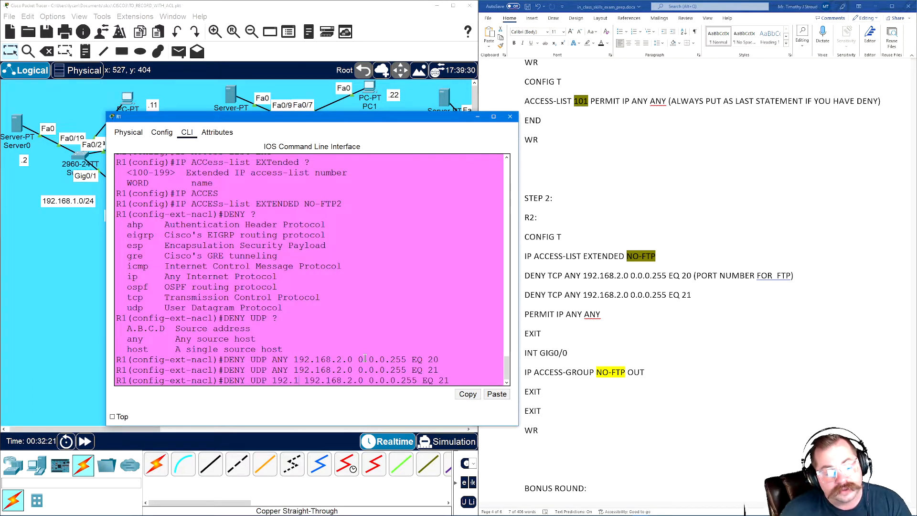
text(68.1.0)
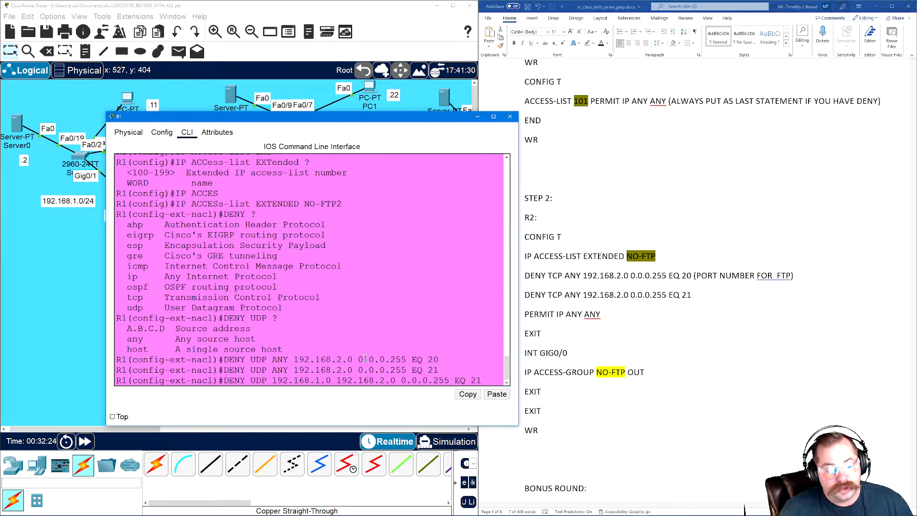
text( 0.0.0.255)
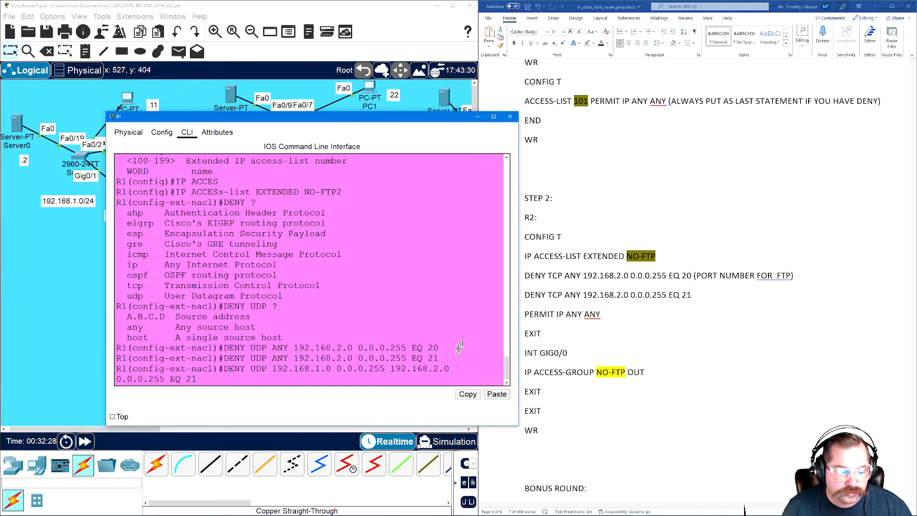
Step: Show LAN2 and R2 in the topology, and highlight NO-FTP in step 2's IP ACCESS-GROUP and IP ACCESS-LIST lines
click(626, 337)
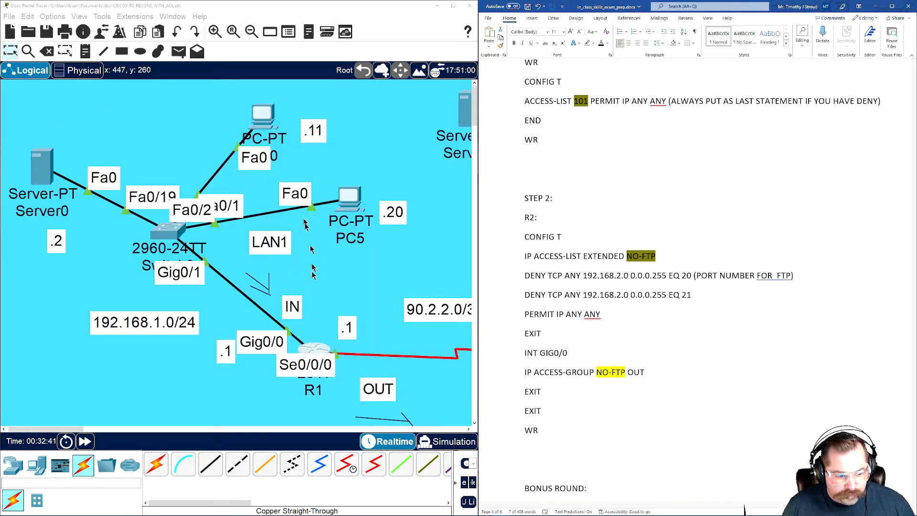
drag(71, 429, 139, 429)
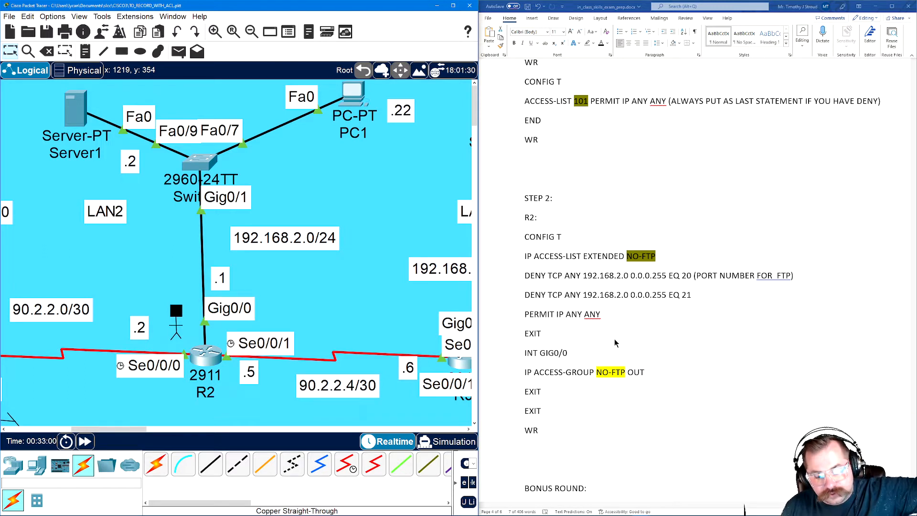
scroll(573, 344, down, 1)
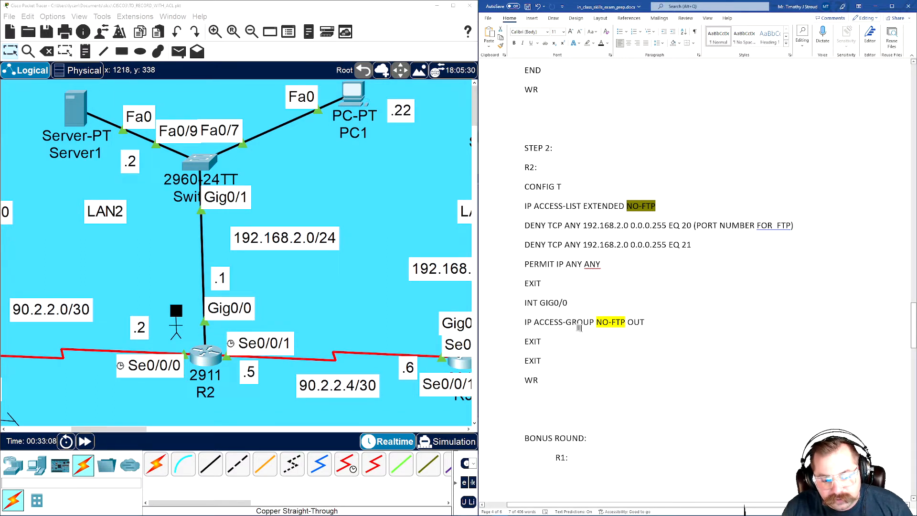
mouse_move(596, 328)
mouse_down()
mouse_move(626, 324)
mouse_move(616, 323)
mouse_up()
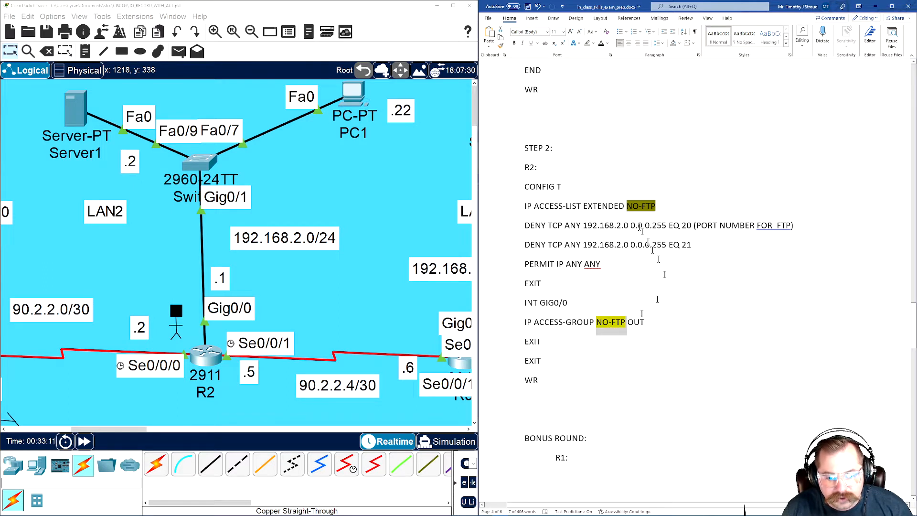
drag(626, 207, 647, 206)
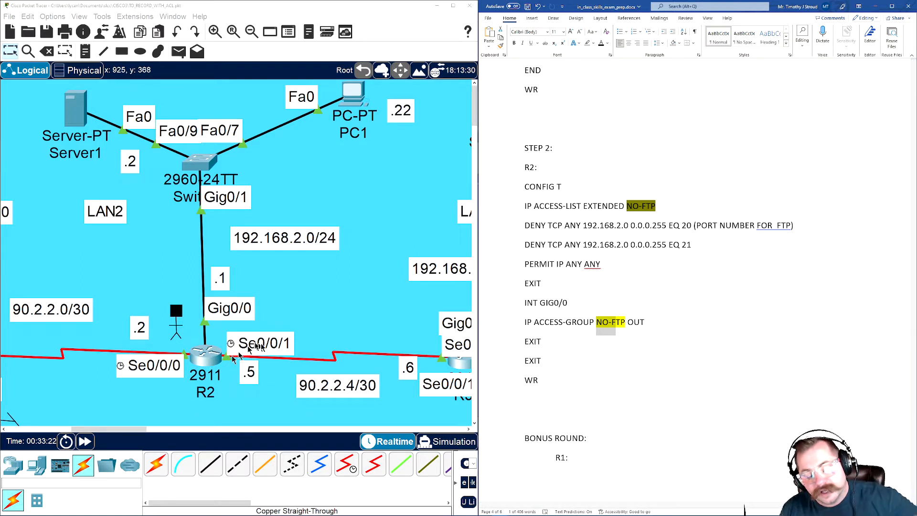
Step: Review the BONUS ROUND commands in the notes, highlighting TCP and WWW in the first NO-WEB deny line
scroll(590, 328, down, 6)
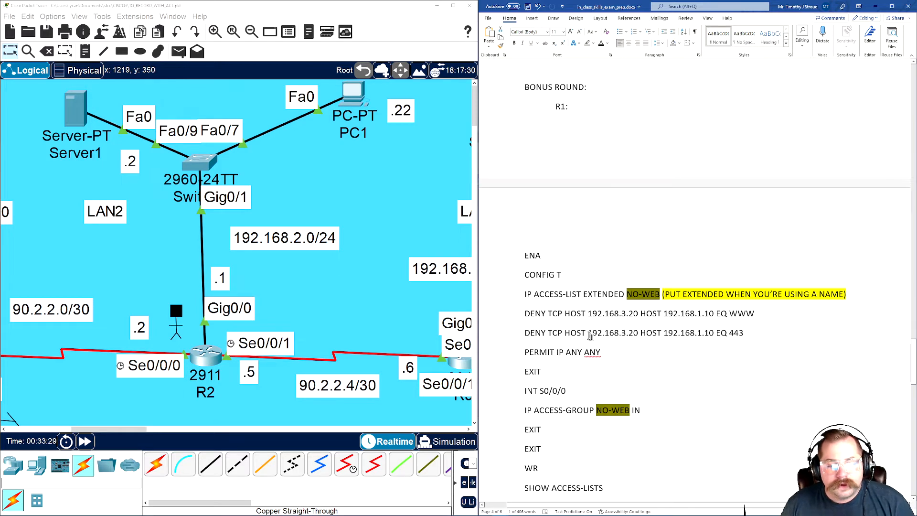
scroll(559, 315, down, 2)
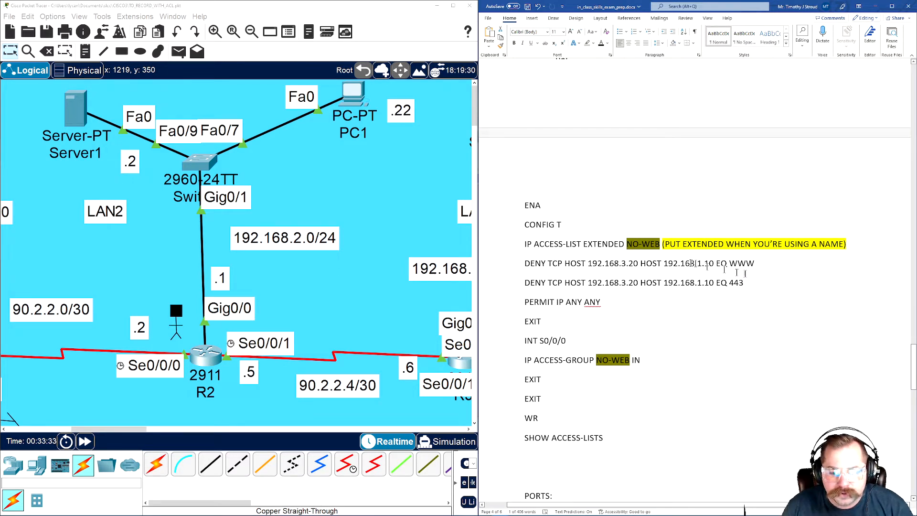
double_click(555, 264)
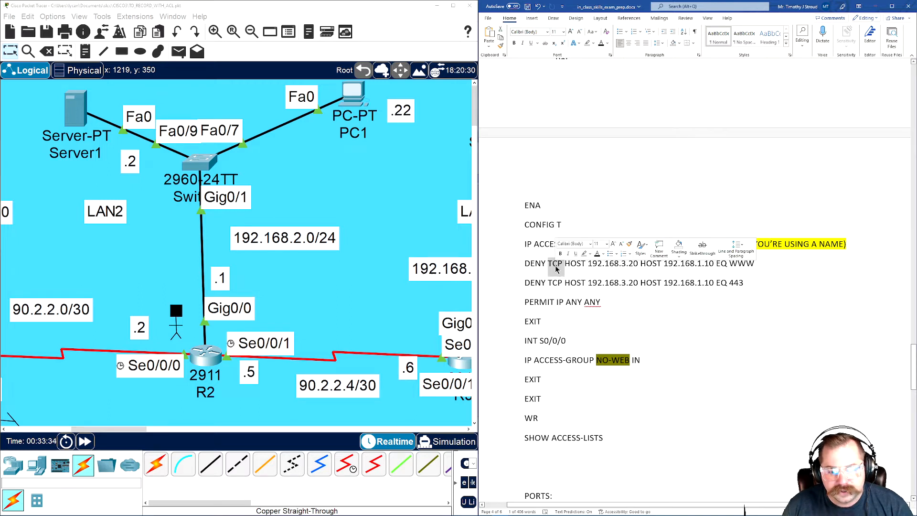
click(555, 264)
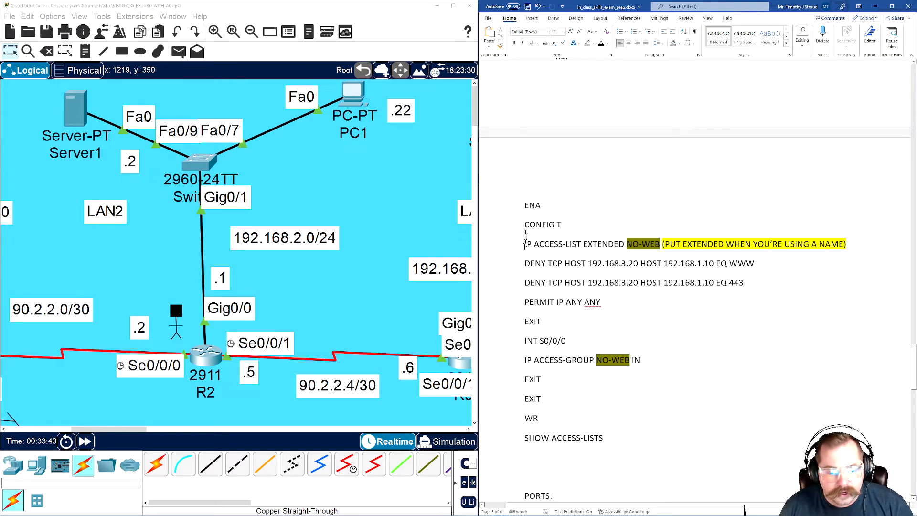
drag(730, 263, 754, 263)
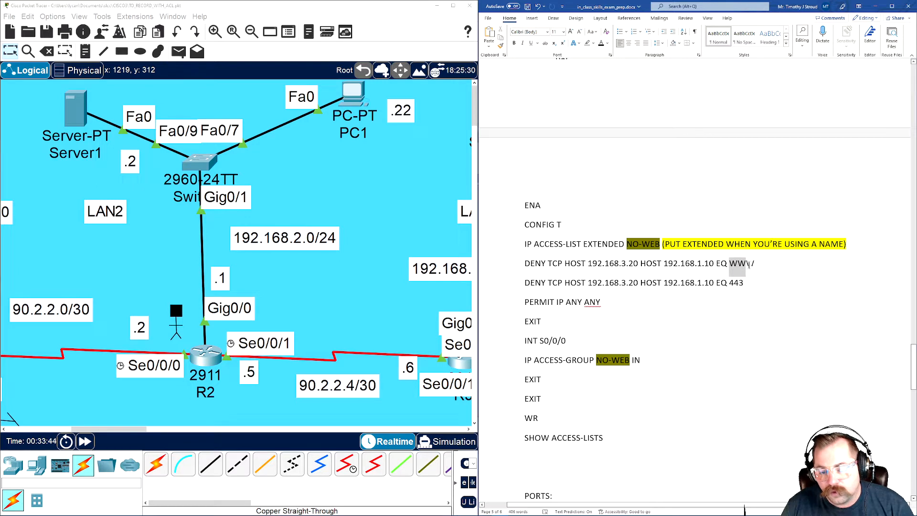
click(729, 264)
drag(729, 264, 754, 264)
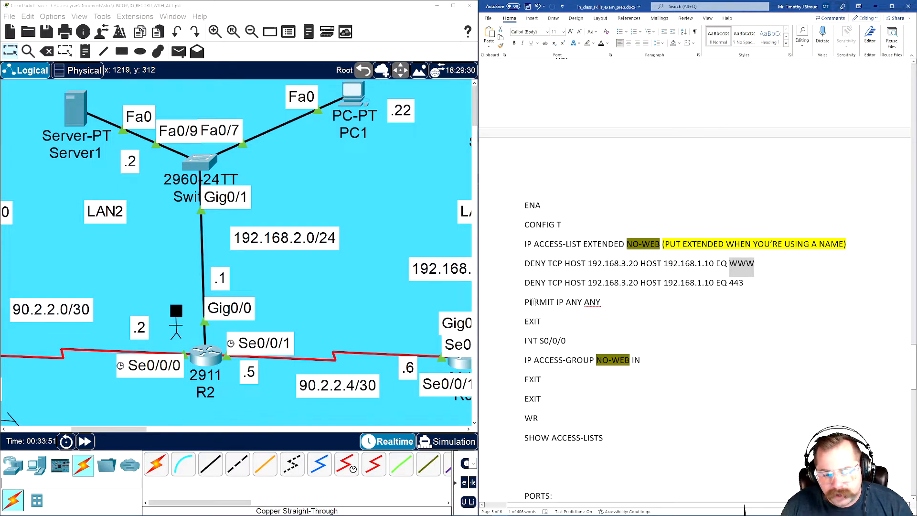
Step: Highlight INT S0/0/0 in the NO-WEB commands and examine the router links in the zoomed-out topology
scroll(617, 302, down, 3)
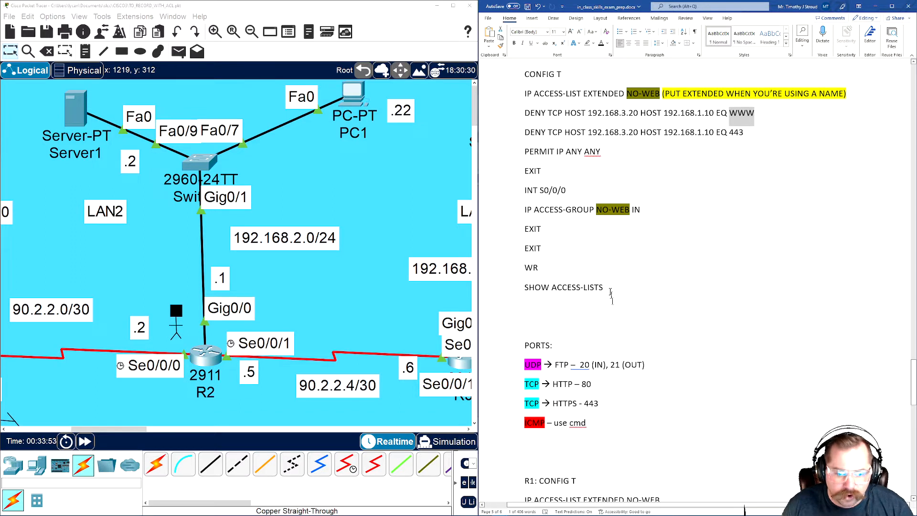
drag(524, 190, 566, 191)
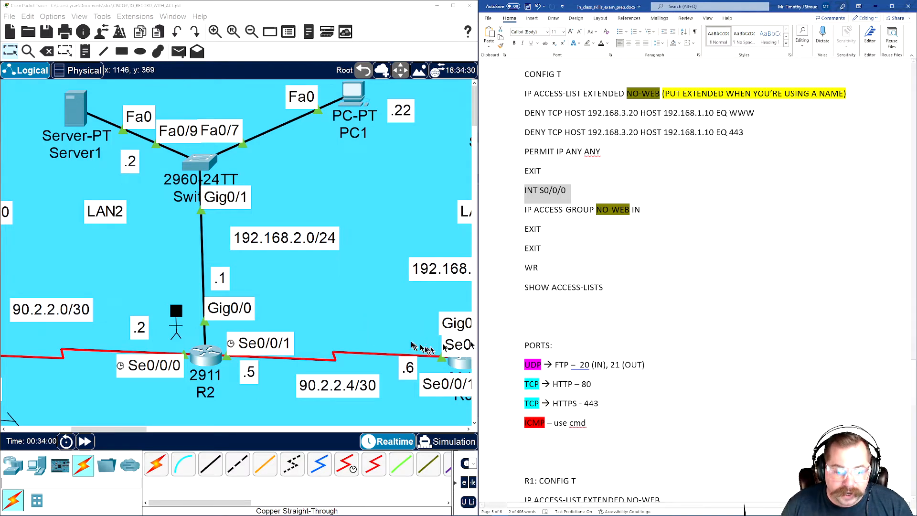
scroll(362, 330, down, 2)
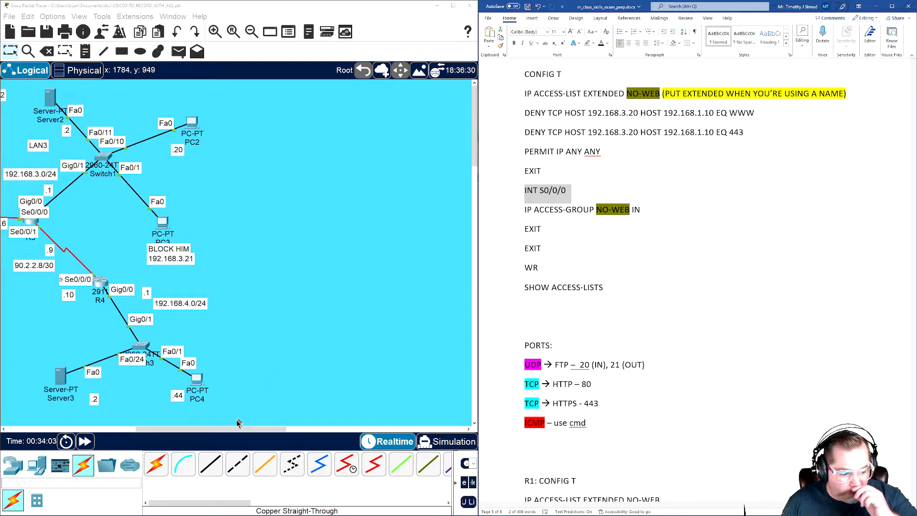
drag(231, 429, 156, 432)
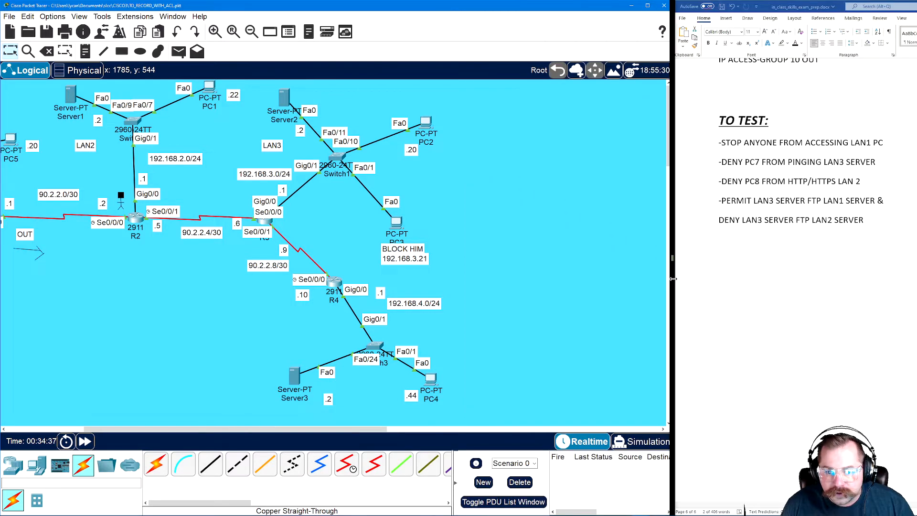
Step: Bring the second topology with Router1, Router2 and Router3 into view and review the TO TEST tasks in the notes
drag(672, 278, 674, 278)
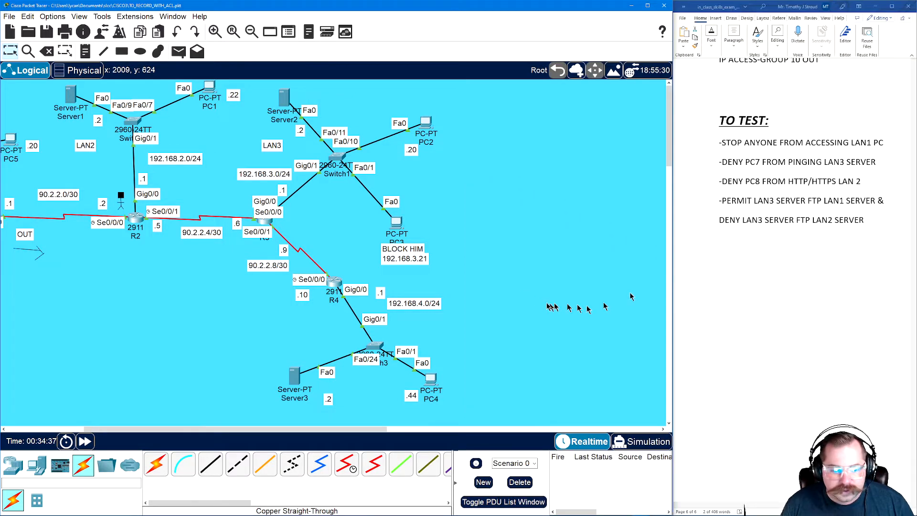
drag(364, 431, 292, 430)
scroll(342, 283, down, 5)
scroll(342, 284, down, 5)
scroll(296, 373, up, 3)
drag(269, 432, 318, 432)
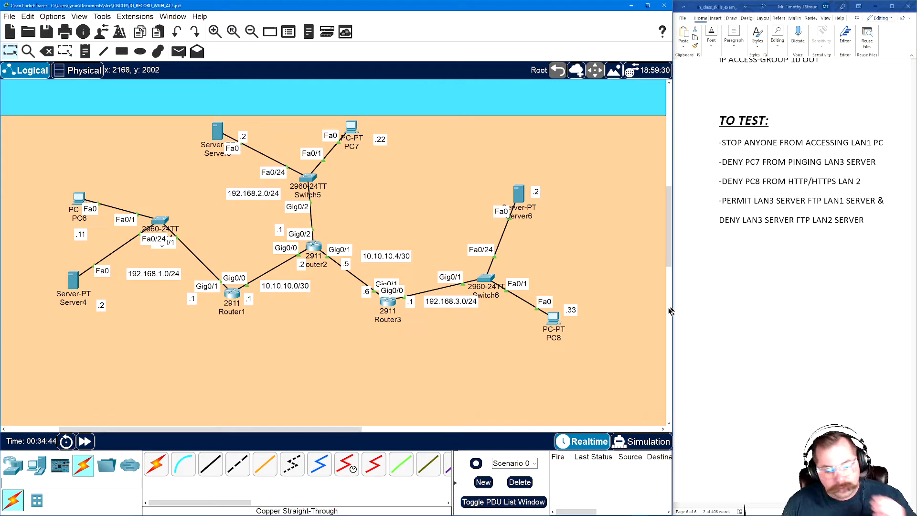
click(768, 352)
scroll(717, 367, up, 15)
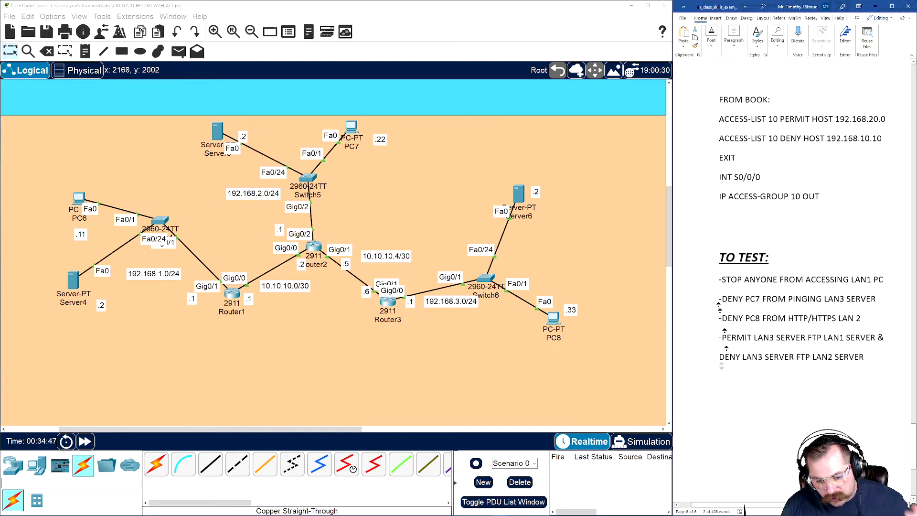
Step: Return to the R1 configuration in the notes and highlight its INT S0/0/0 line
scroll(721, 133, up, 20)
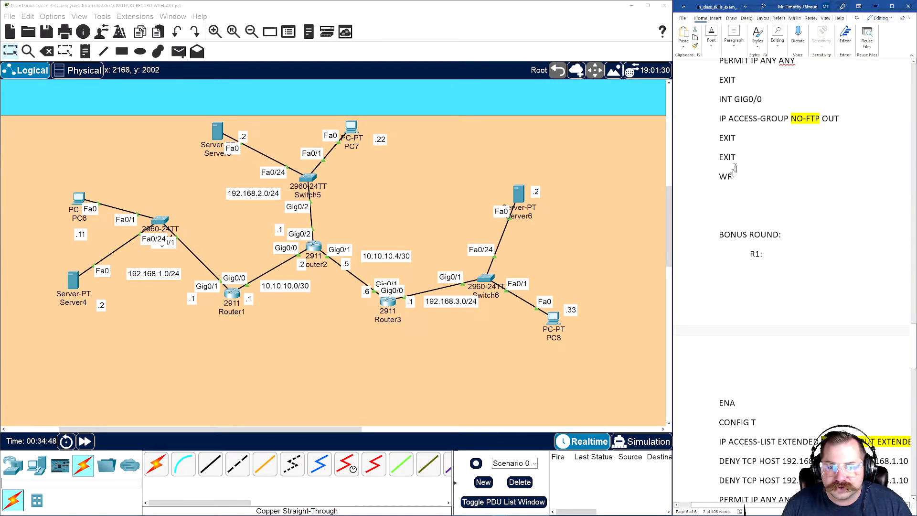
scroll(744, 206, up, 20)
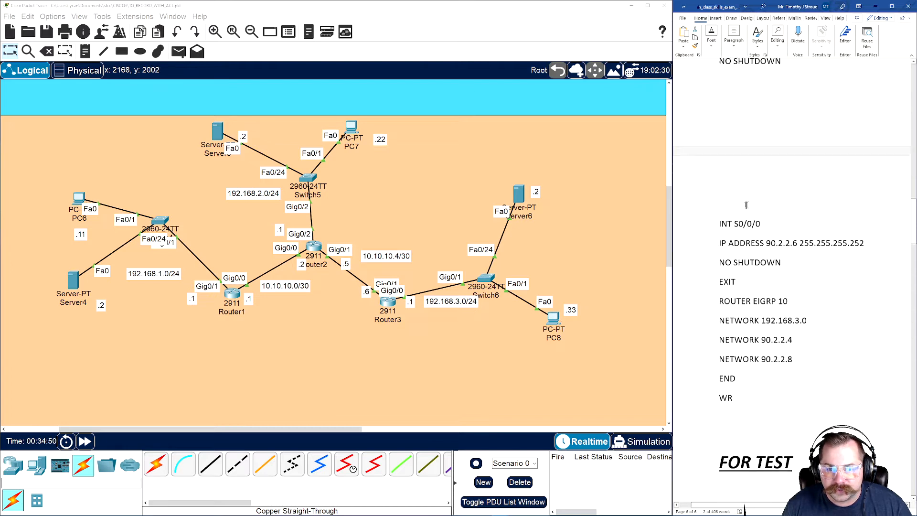
scroll(752, 206, up, 15)
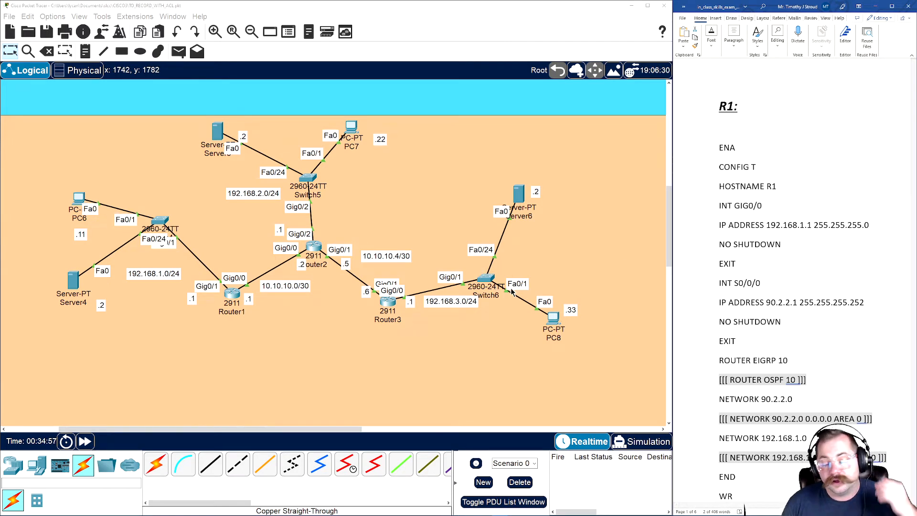
click(714, 206)
click(714, 283)
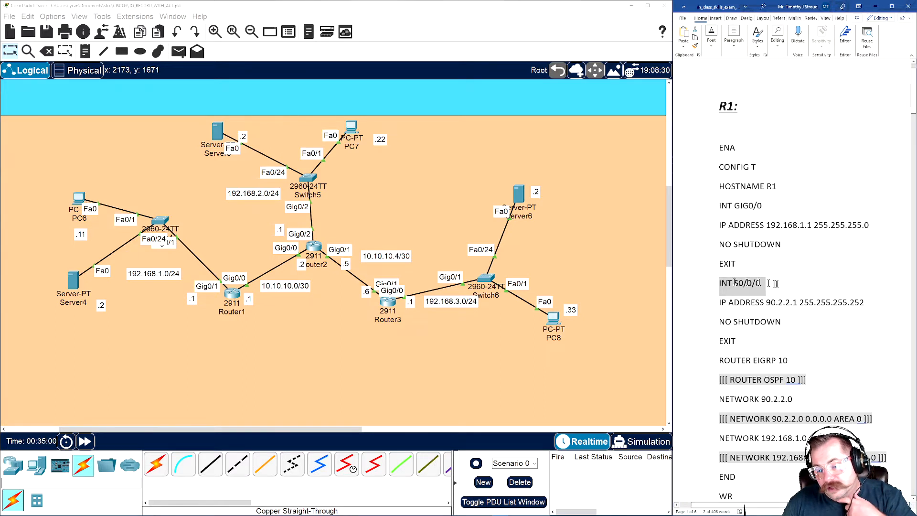
Step: Highlight the ROUTER EIGRP 10, NETWORK 90.2.2.0 and NETWORK 192.168.1.0 lines in the R1 notes
scroll(724, 262, down, 2)
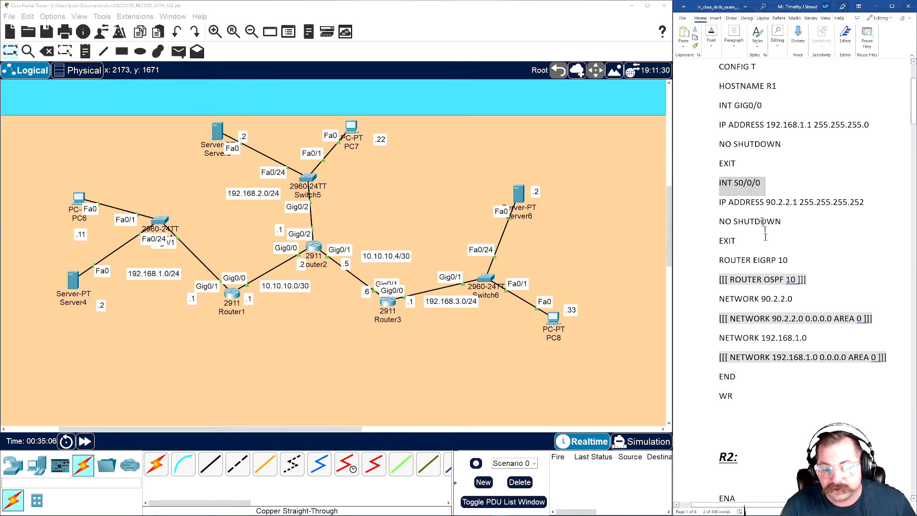
drag(718, 260, 807, 259)
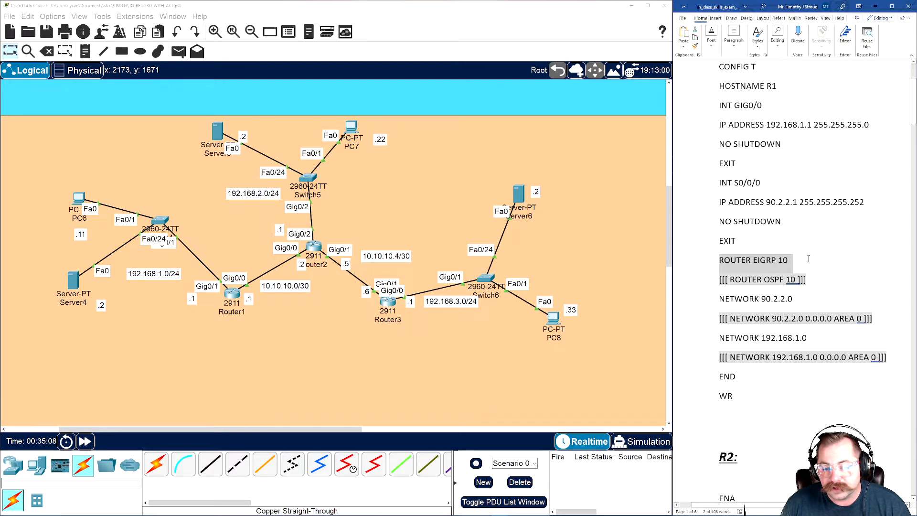
click(791, 260)
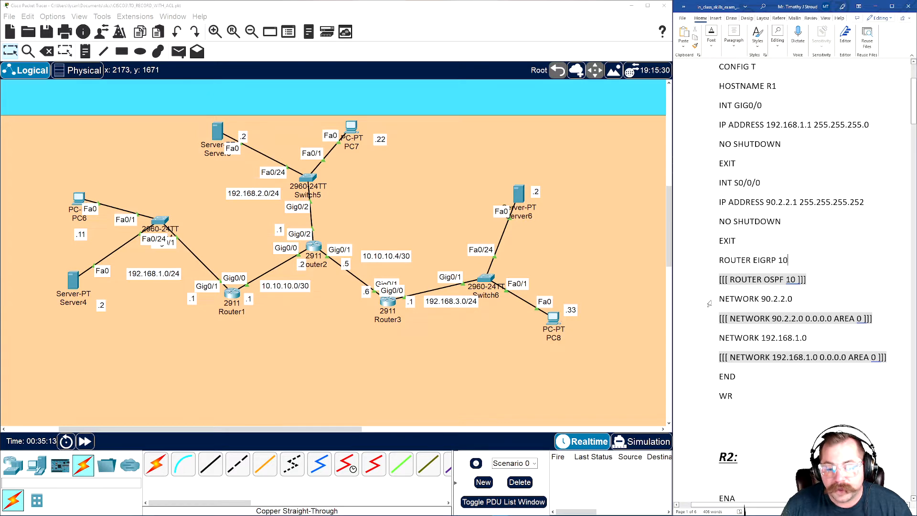
drag(717, 299, 801, 300)
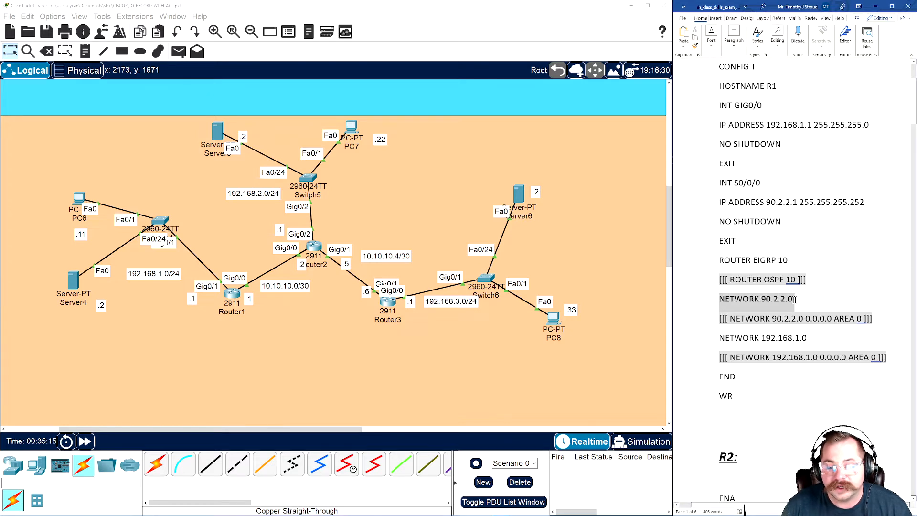
drag(718, 337, 807, 338)
scroll(802, 334, down, 1)
click(790, 319)
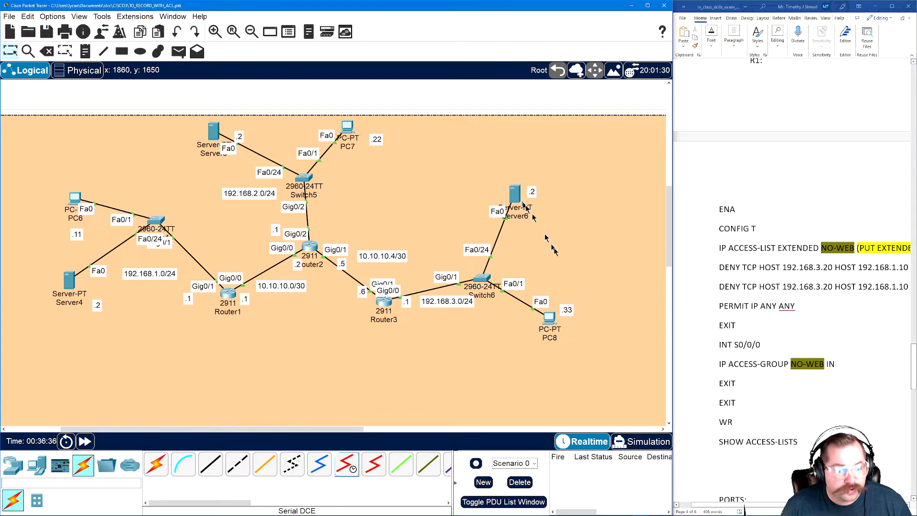
Step: Ping 192.168.1.2 from PC8's command prompt and enlarge the PC8 window
click(549, 316)
click(422, 147)
click(504, 189)
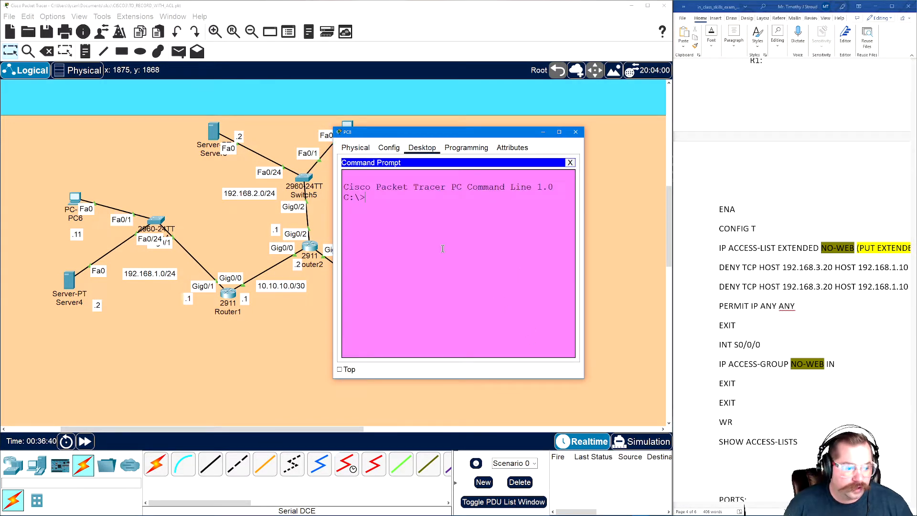
text(PI)
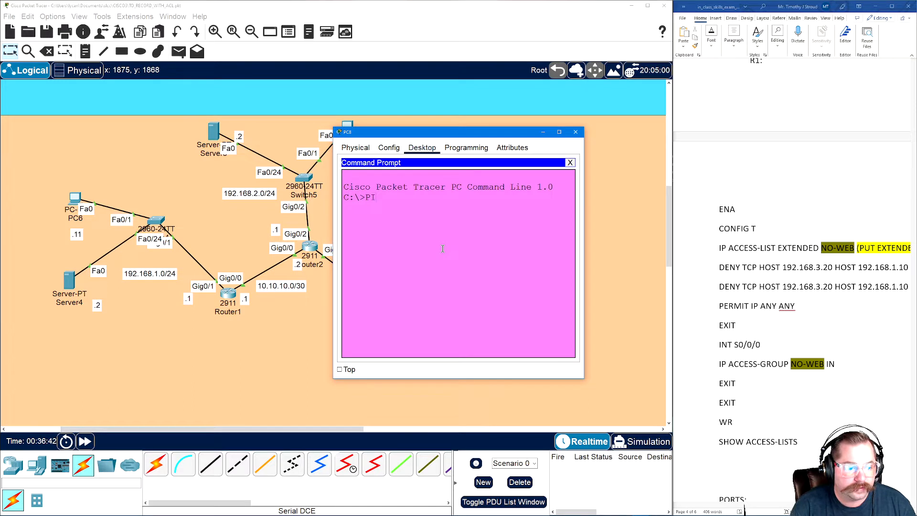
text(NG 192.168.1.2)
key(Return)
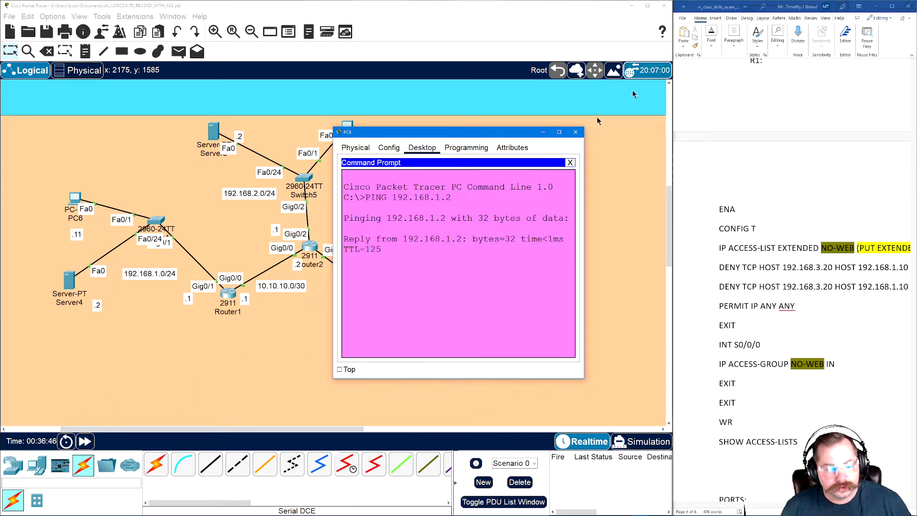
drag(333, 378, 269, 403)
drag(335, 132, 437, 156)
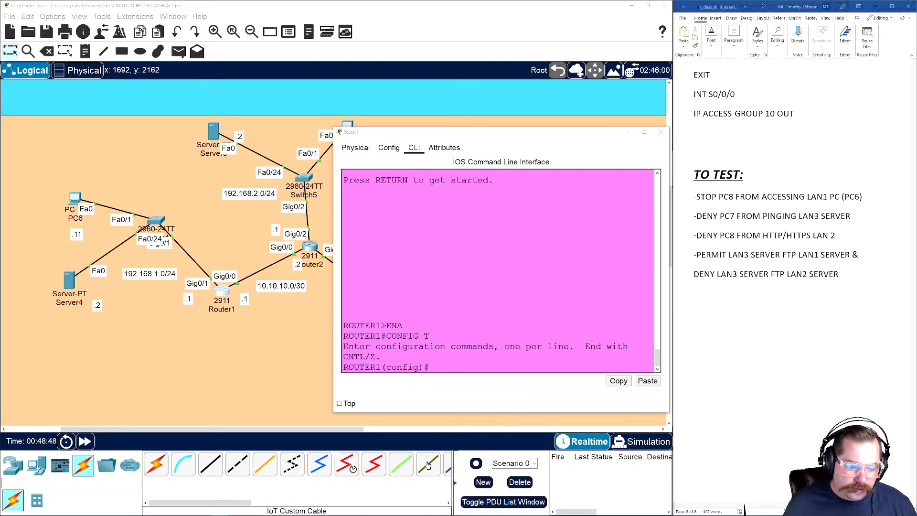
Step: List Router1's global configuration commands and start an access-list command, displaying help for its number ranges
click(449, 359)
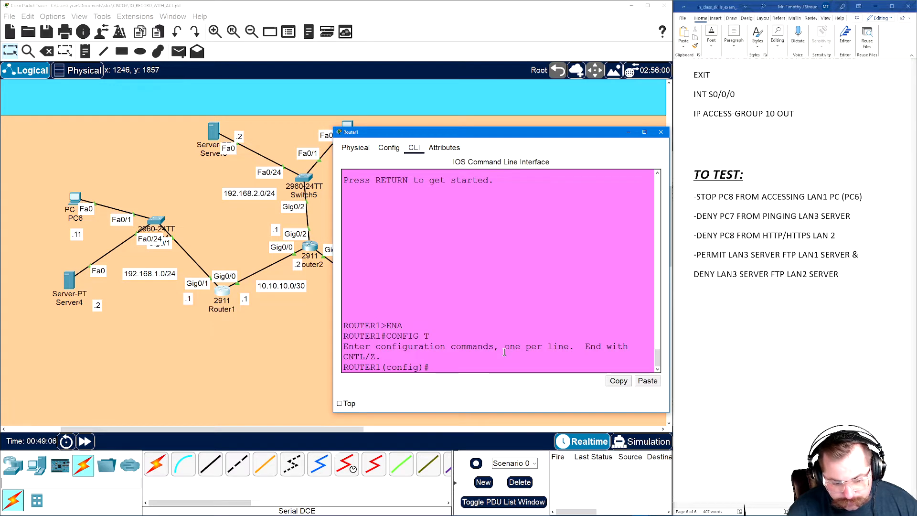
text(?)
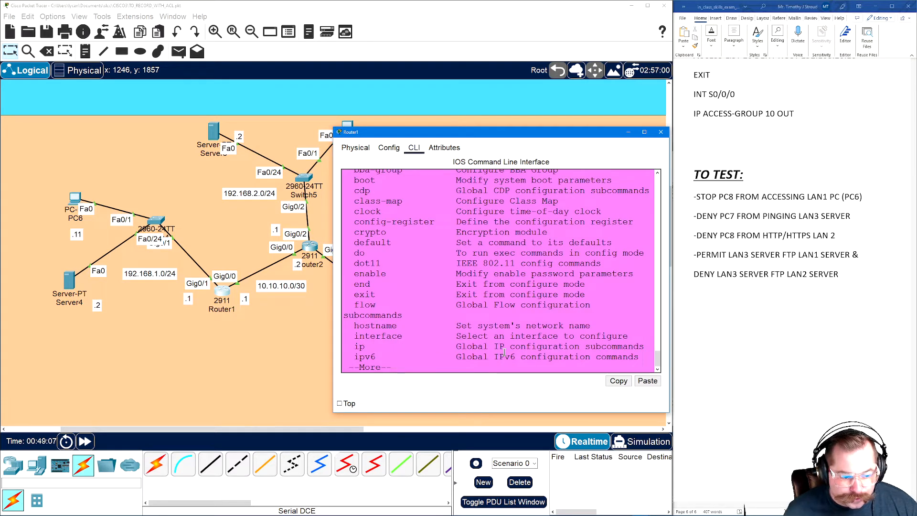
scroll(506, 334, up, 3)
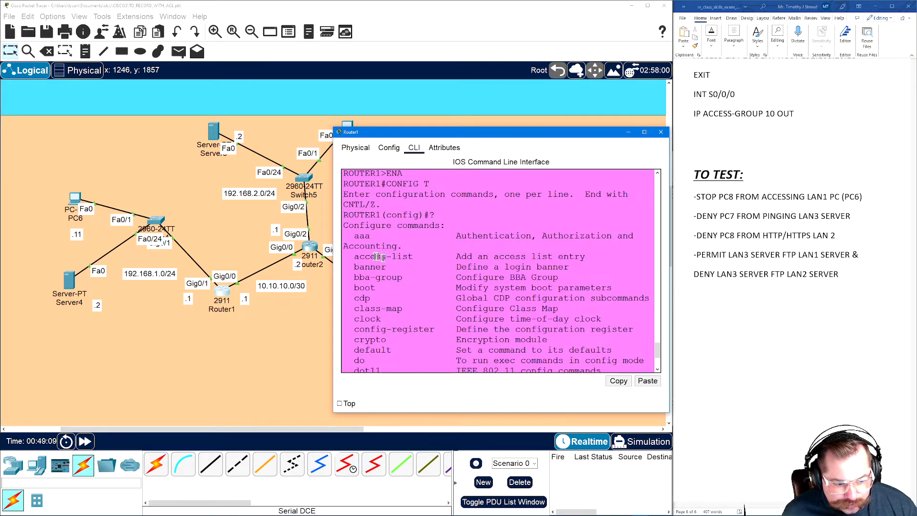
text(ACC)
key(Tab)
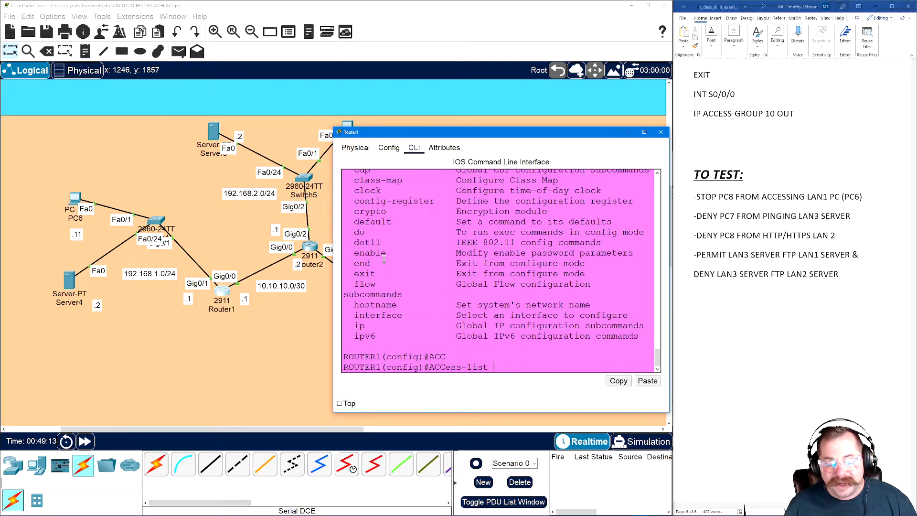
text(?)
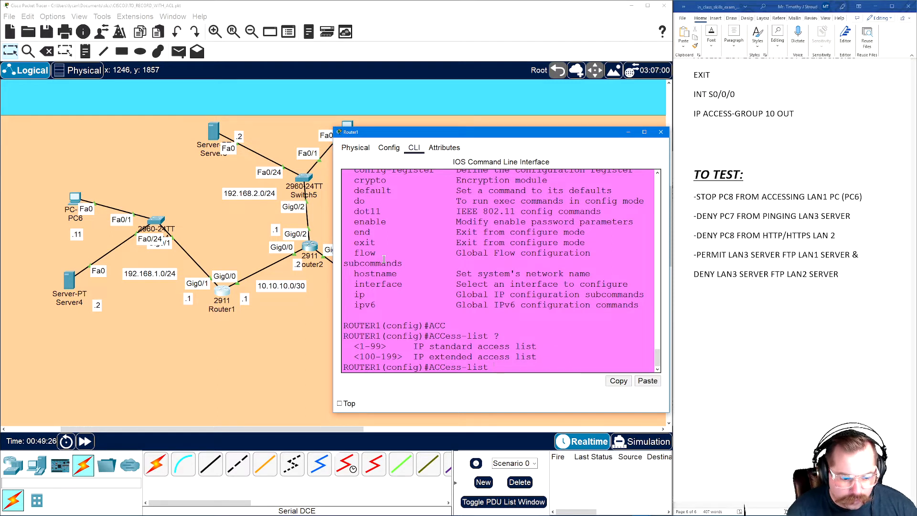
Step: Create standard access list 69 on Router1 with an entry denying host 192.168.3.33, consulting the option help along the way
text(9)
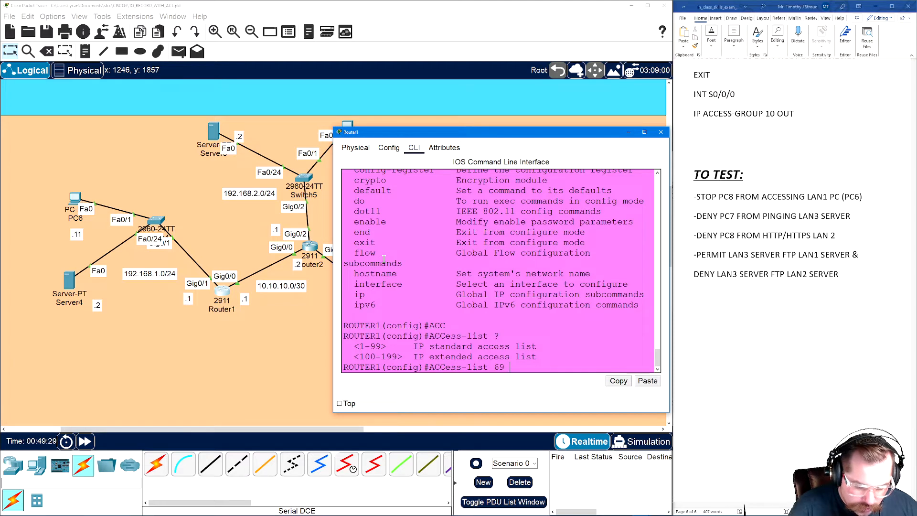
text( ?)
text(DENY)
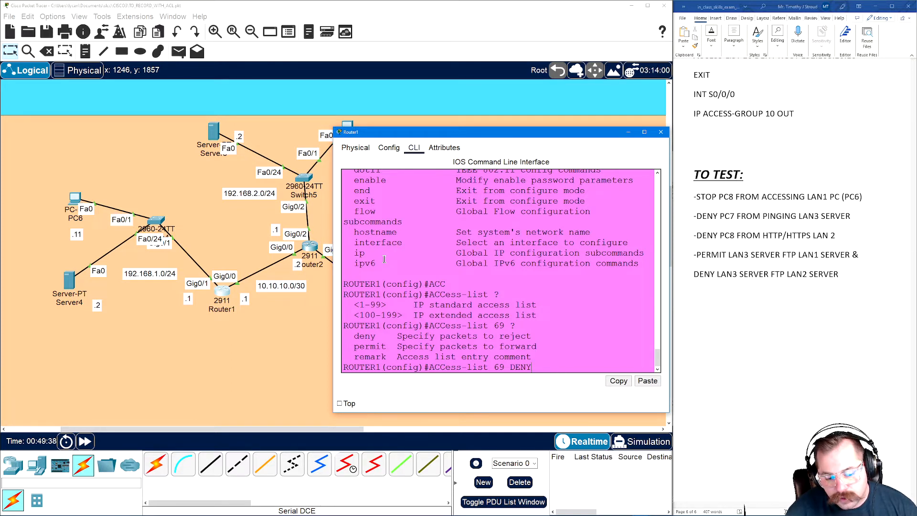
text(?)
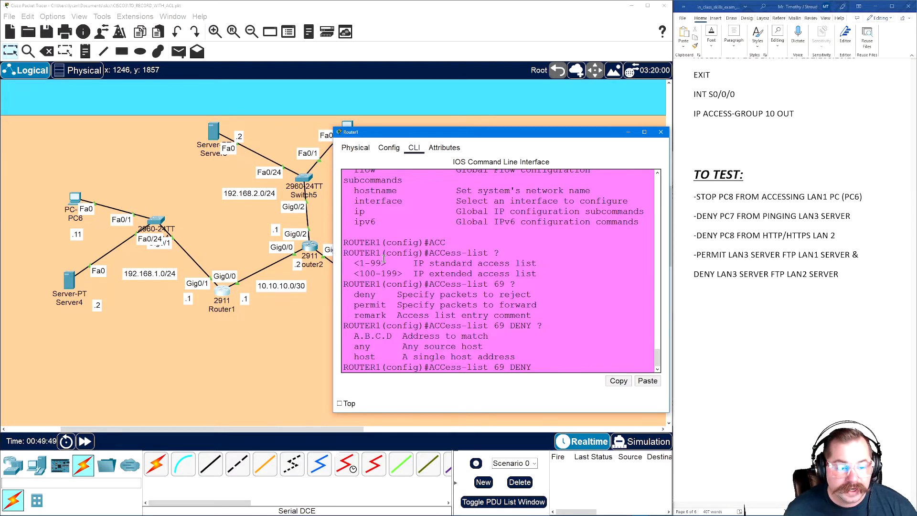
drag(495, 129, 368, 115)
text(192.168.3.33)
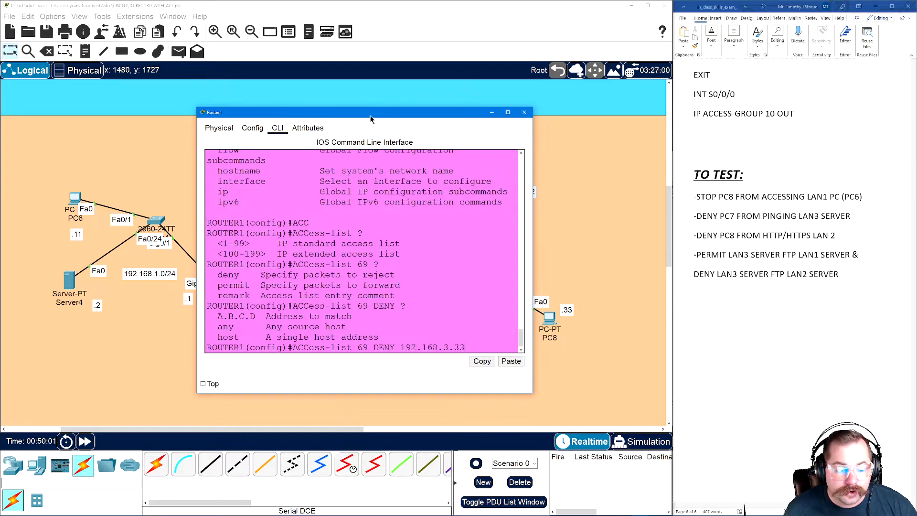
text( ?)
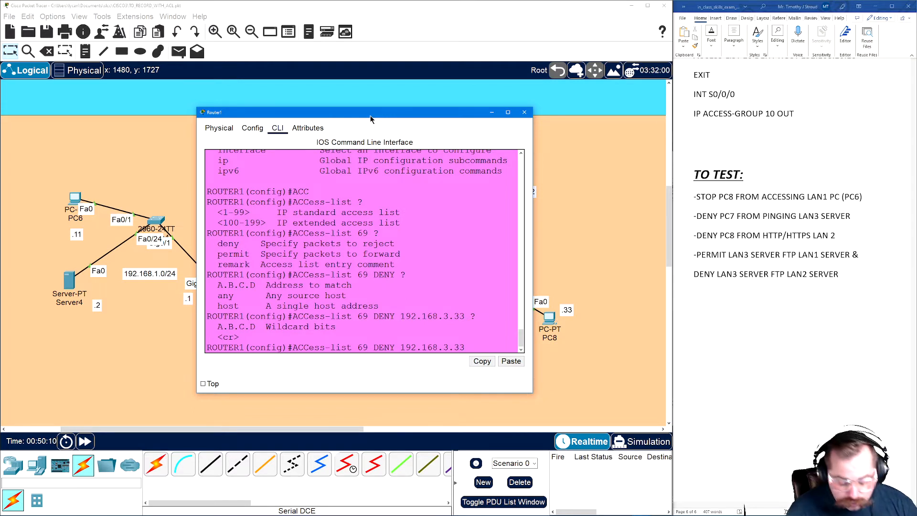
text(HOST)
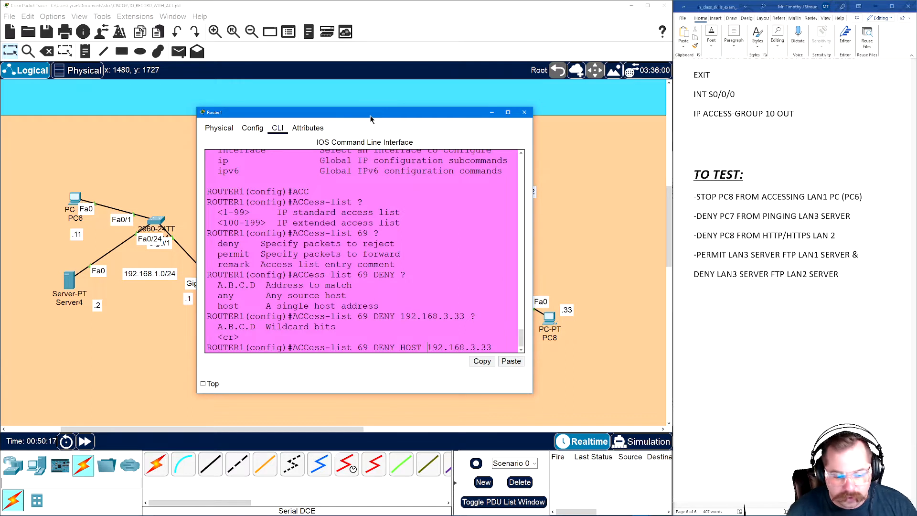
key(Return)
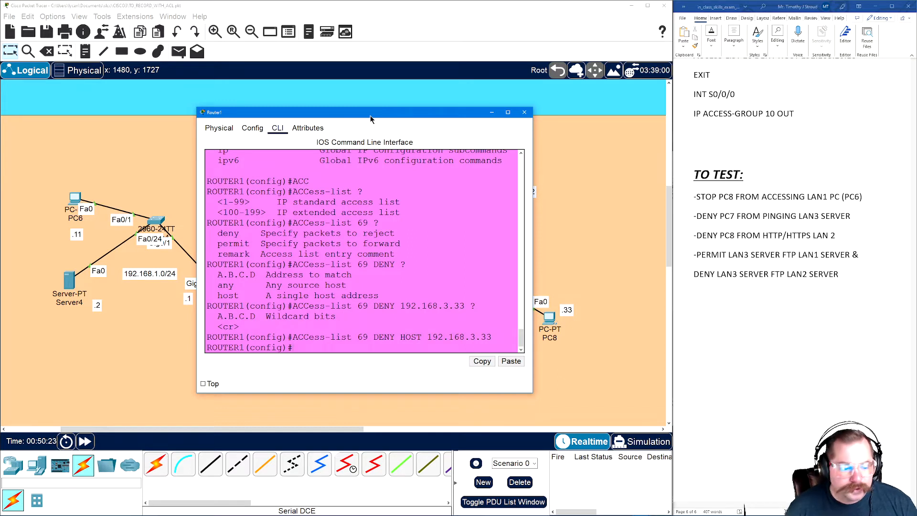
Step: Add a PERMIT ANY entry to access list 69 on Router1, consulting the option help along the way
text(ACCES)
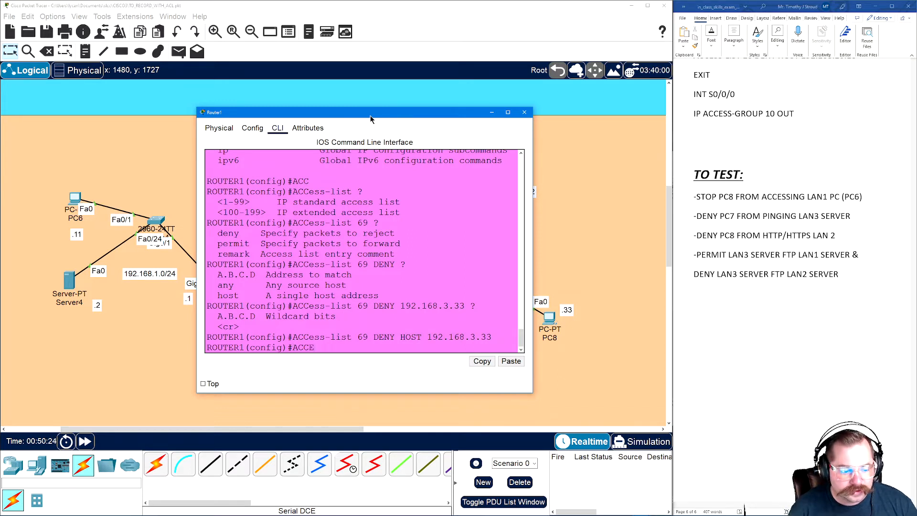
key(Tab)
text(69)
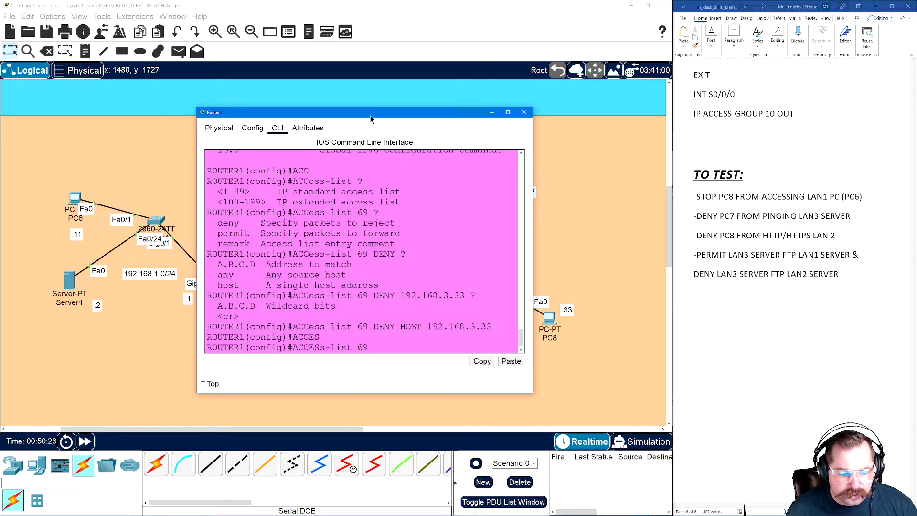
text( ?)
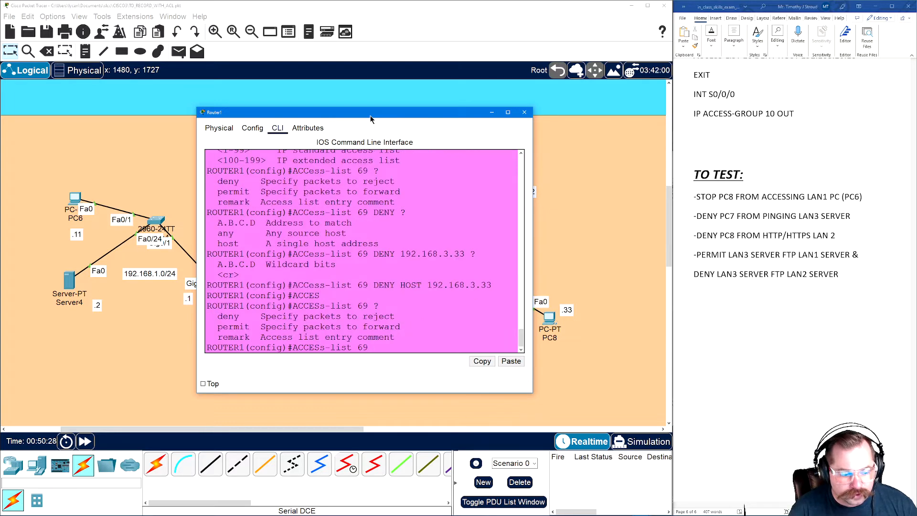
text(PERMIT)
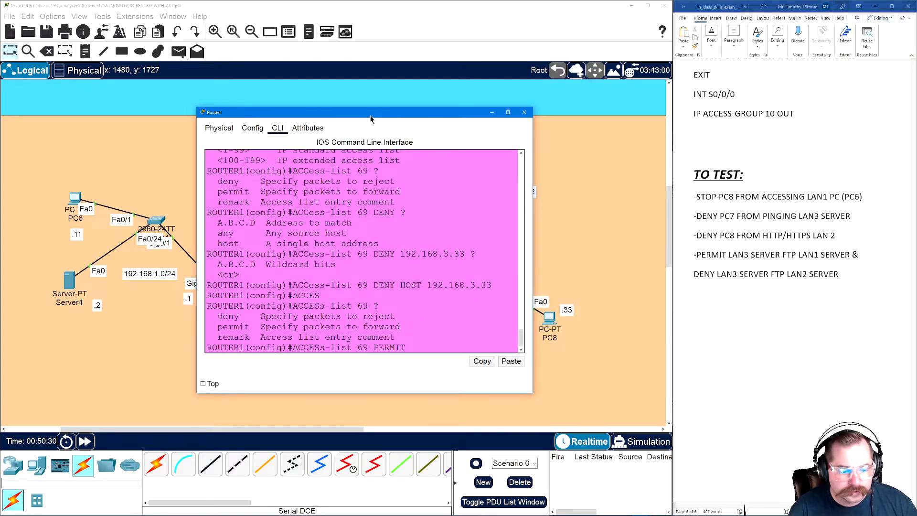
text( ?ANY)
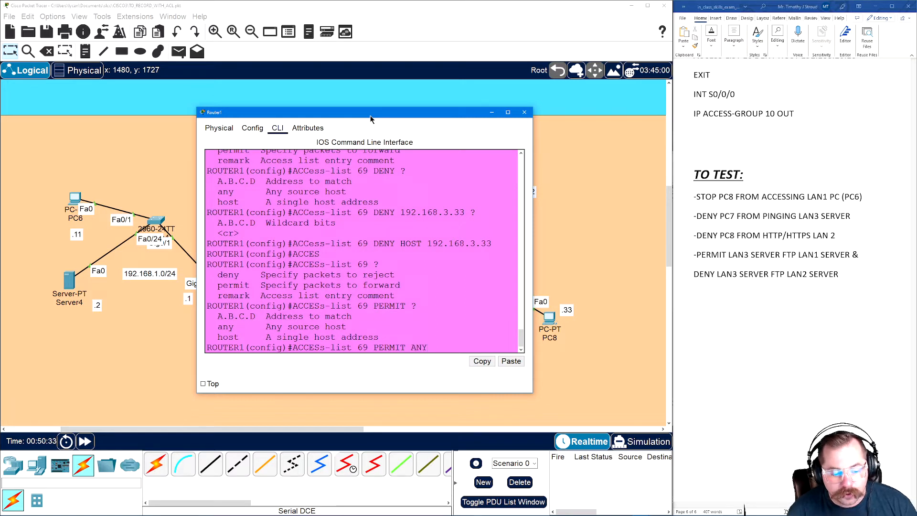
text( ?)
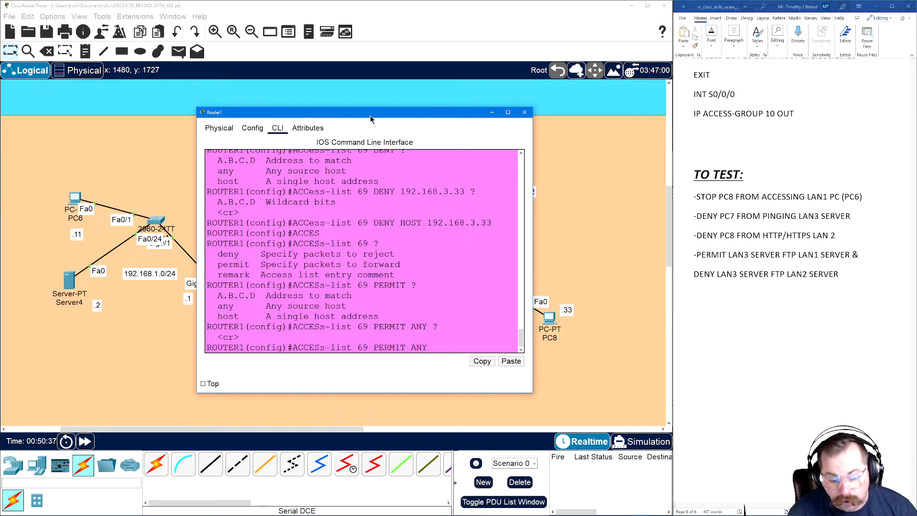
key(Return)
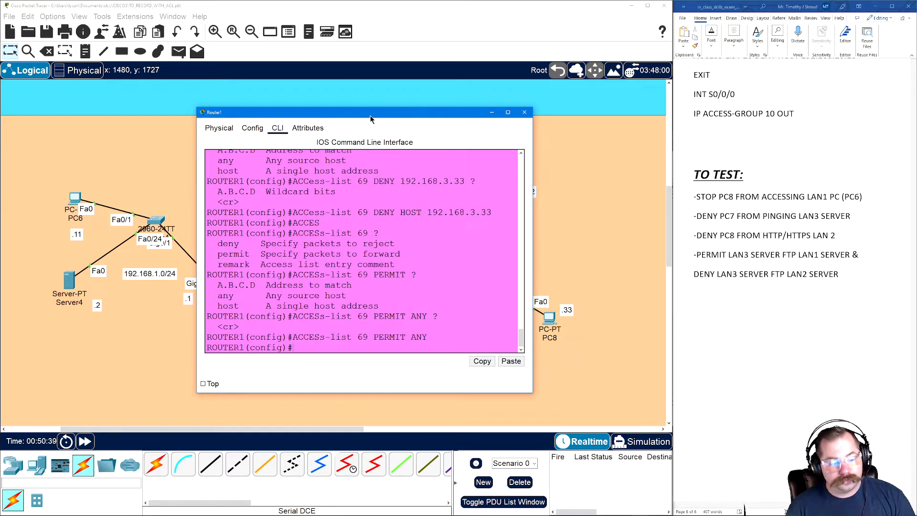
Step: Save Router1's configuration, leave configuration mode and display the router's access lists with SHOW ACCESS-LISTS
text(DO WR)
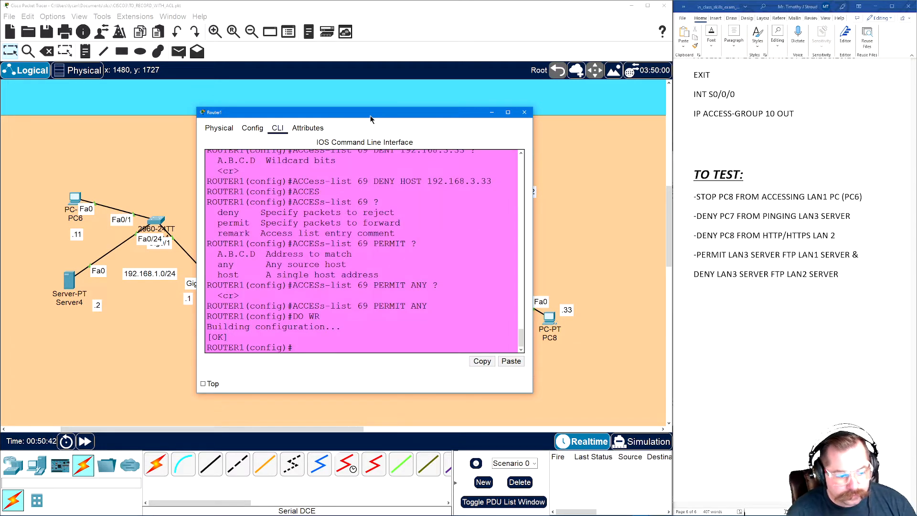
text(EX)
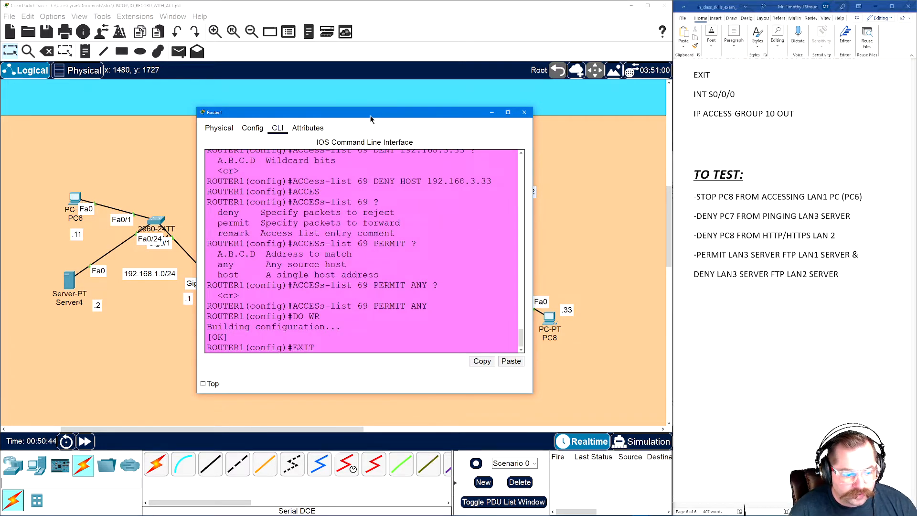
text(IT)
key(Return)
text(SHO)
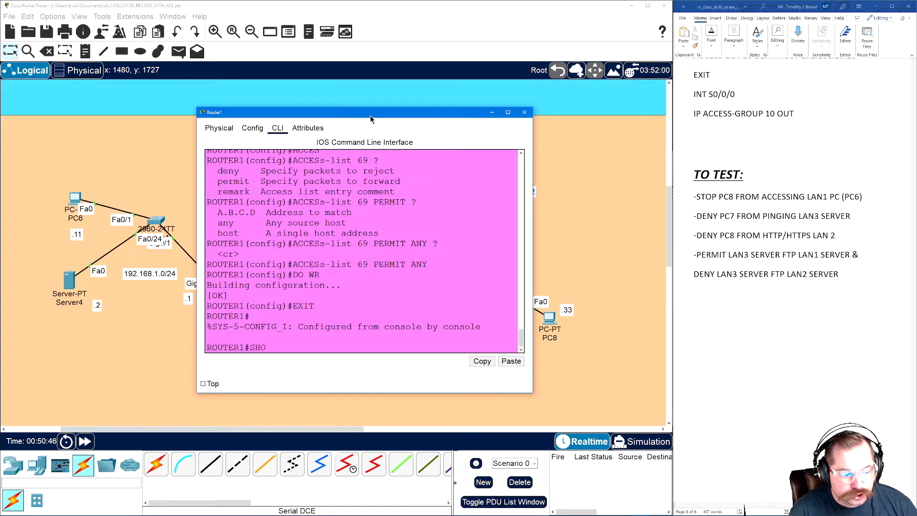
text(W ACC)
key(Tab)
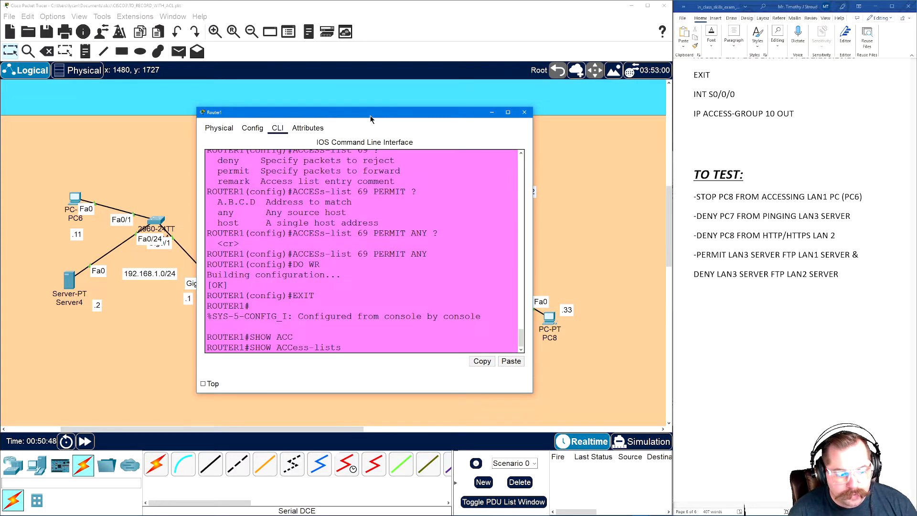
key(Return)
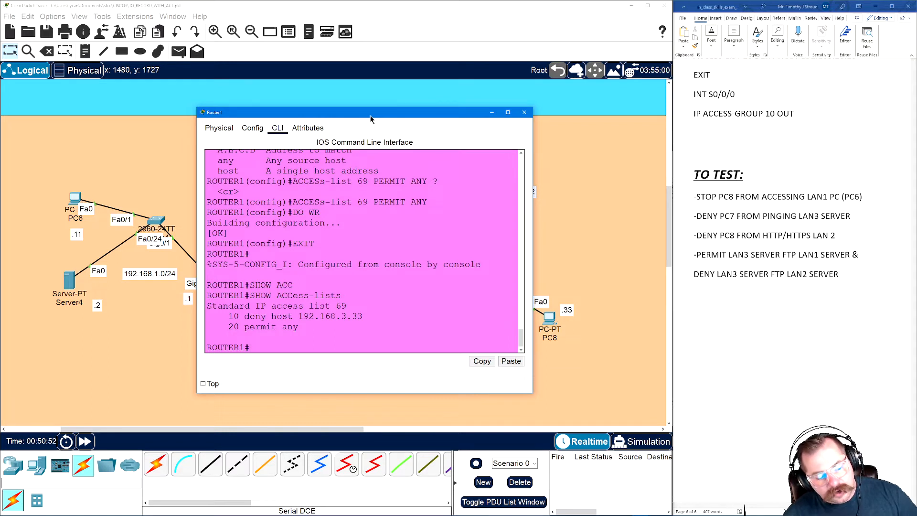
Step: Enter interface configuration for GIG0/1 on Router1 and move the router window clear of the topology
text(CONFIG T)
key(Return)
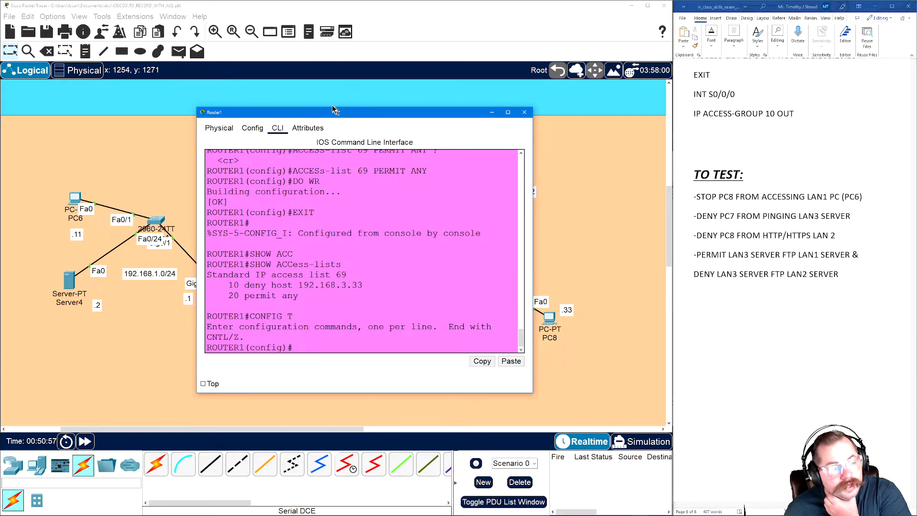
drag(333, 117, 531, 141)
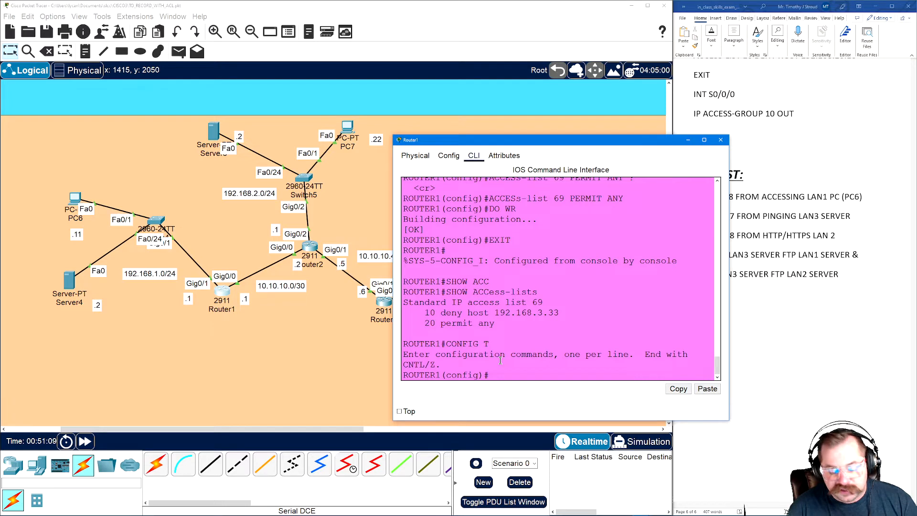
text(INT GIG)
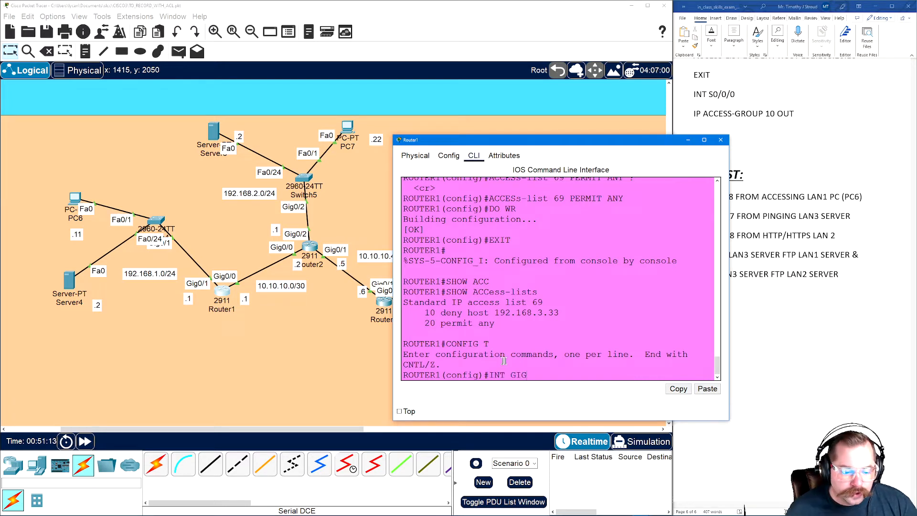
text(0/1)
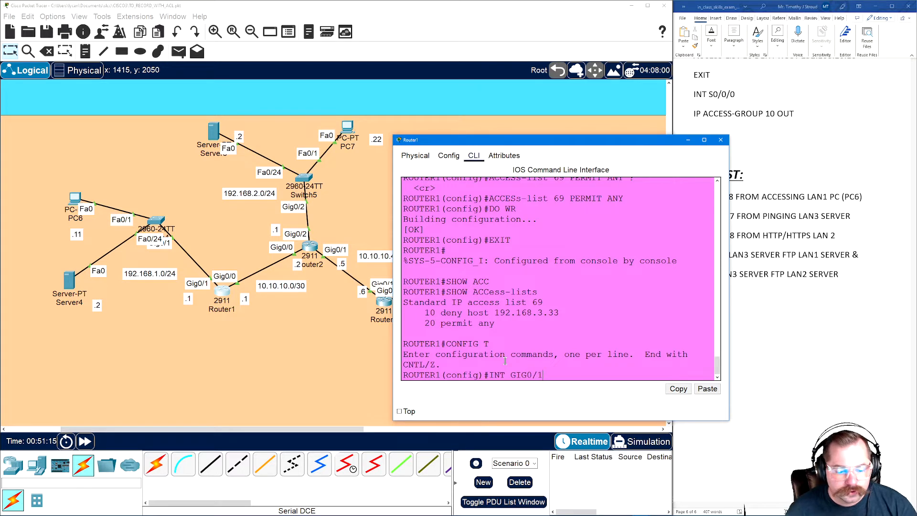
key(Return)
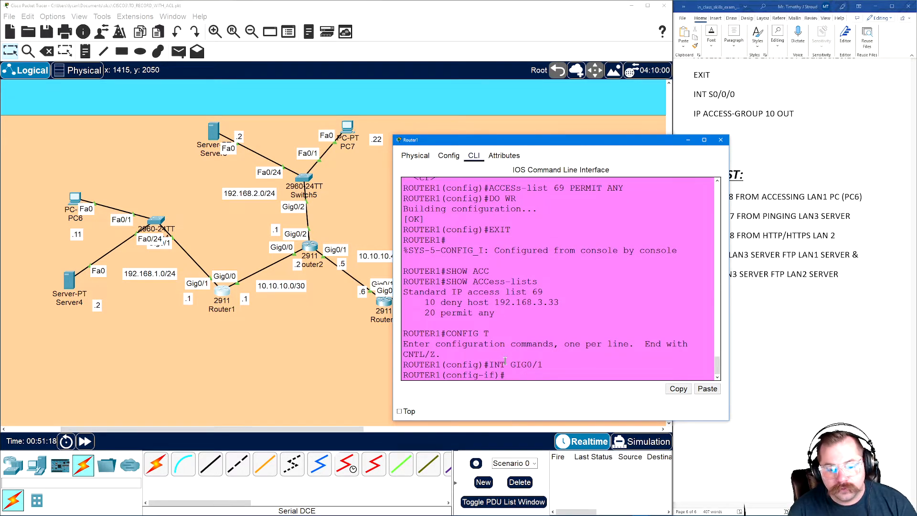
Step: Apply access list 69 to interface GIG0/1 in the OUT direction with IP ACCESS-GROUP, consulting the direction help
text(ACC)
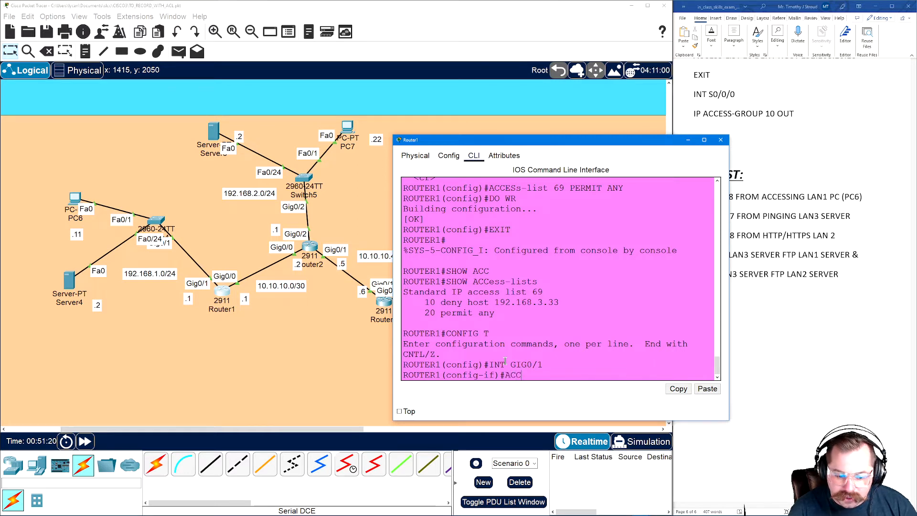
key(Tab)
key(BackSpace)
key(BackSpace)
text(IP AC)
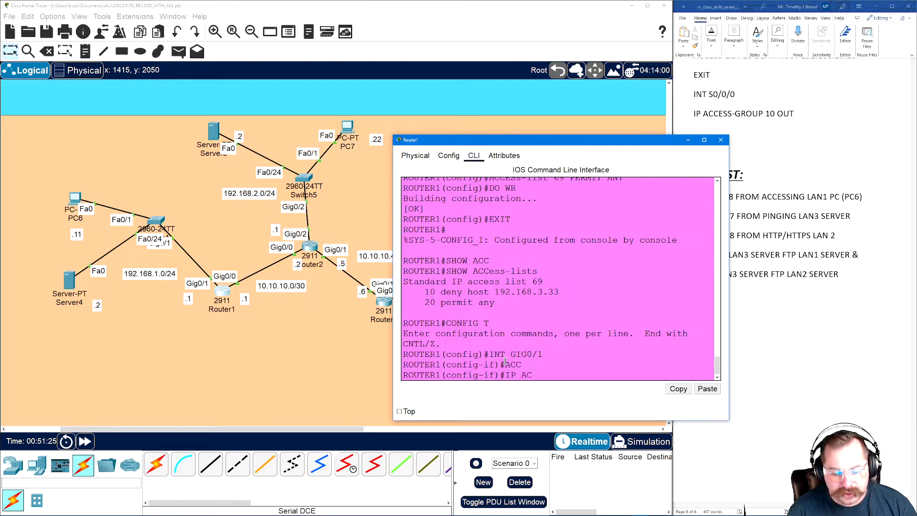
text(C)
key(Tab)
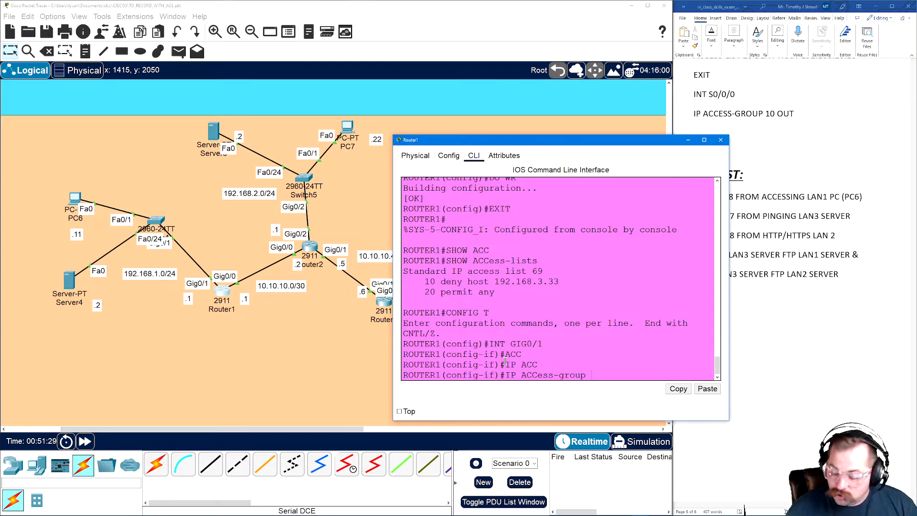
text(69 )
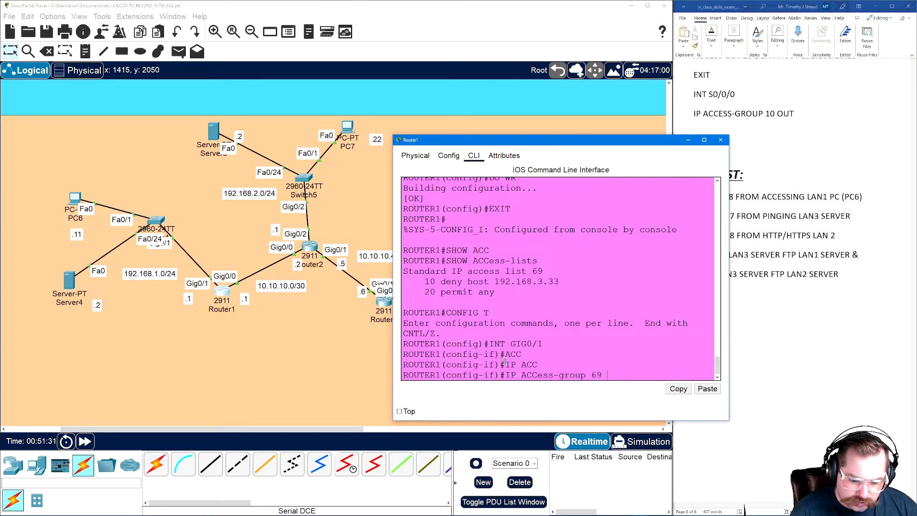
text(?)
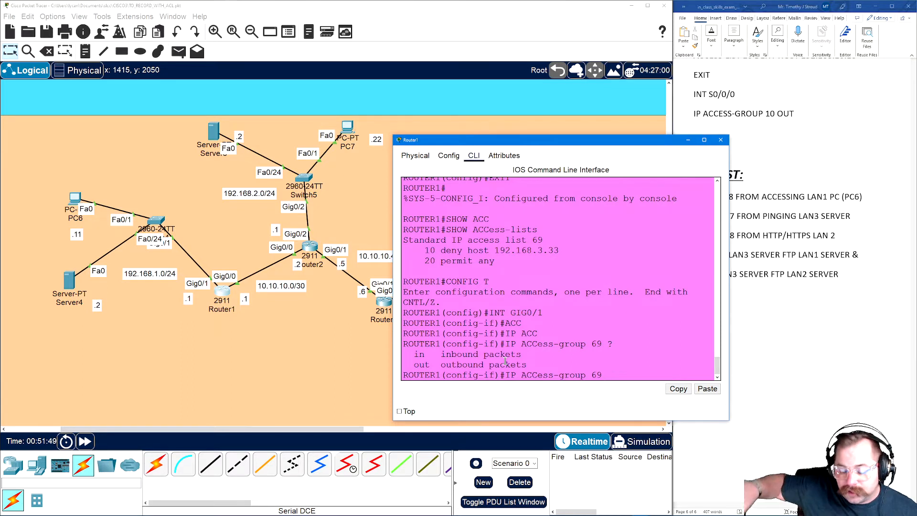
text(UT)
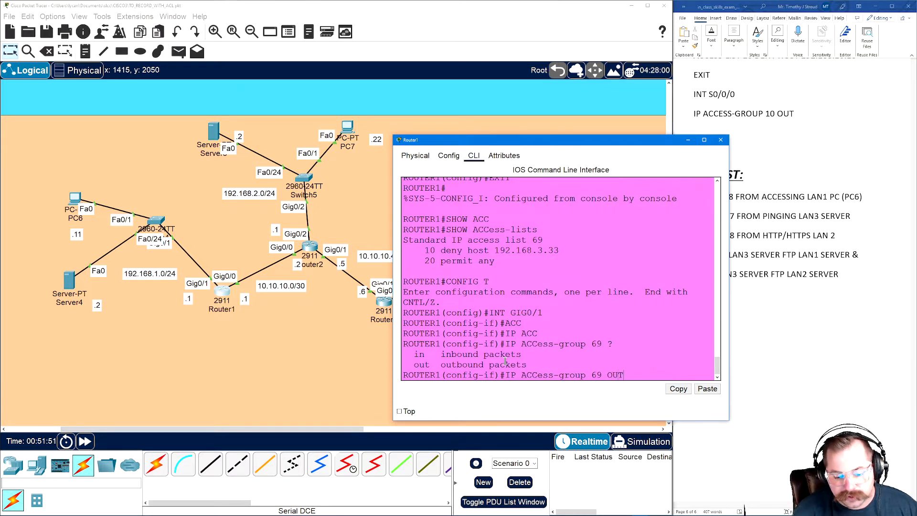
key(Return)
Step: Exit Router1's configuration modes and save the configuration with WR
text(EXIT)
key(Return)
text(EXIT)
key(Return)
text(WR)
key(Return)
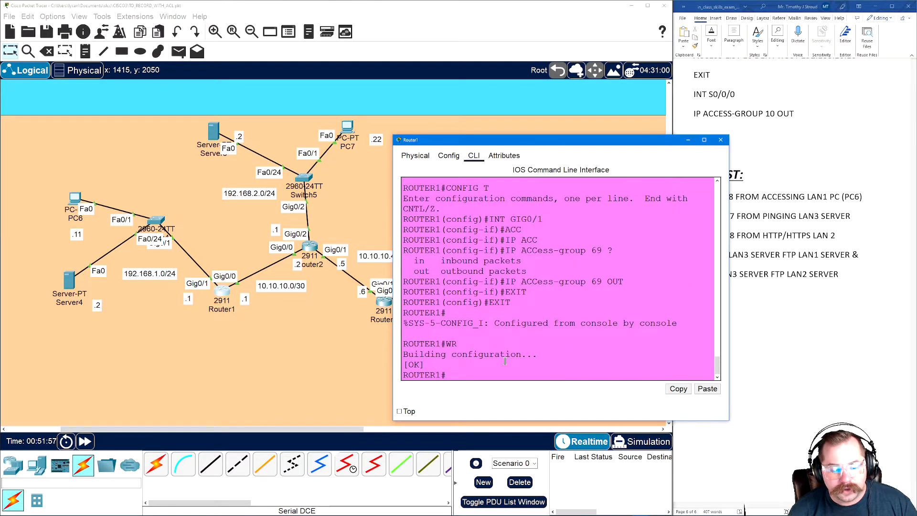
Step: Ping 192.168.1.1 and 192.168.1.2 from PC6's command prompt
click(75, 203)
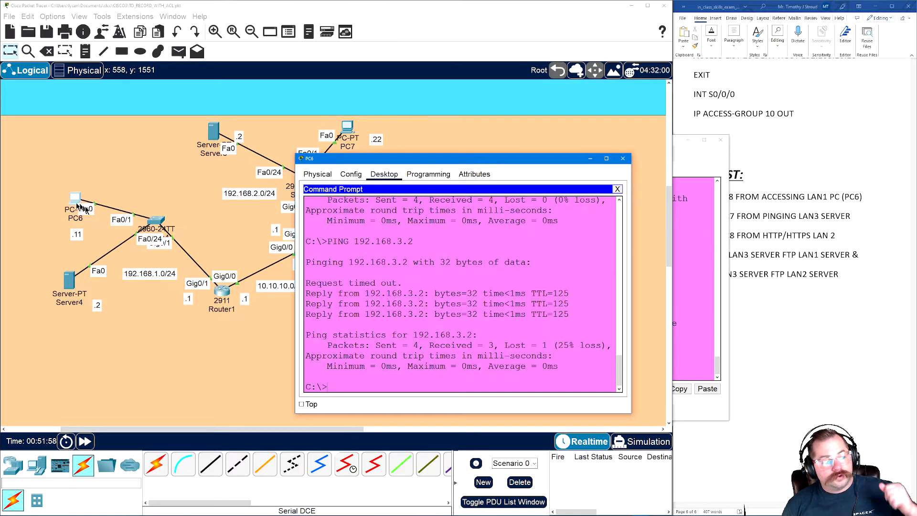
key(Up)
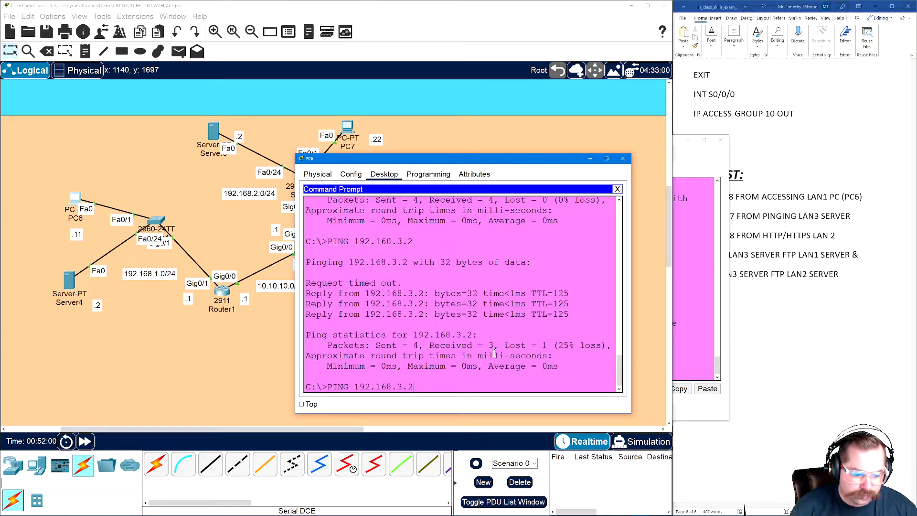
key(BackSpace)
key(BackSpace)
key(BackSpace)
text(1.1)
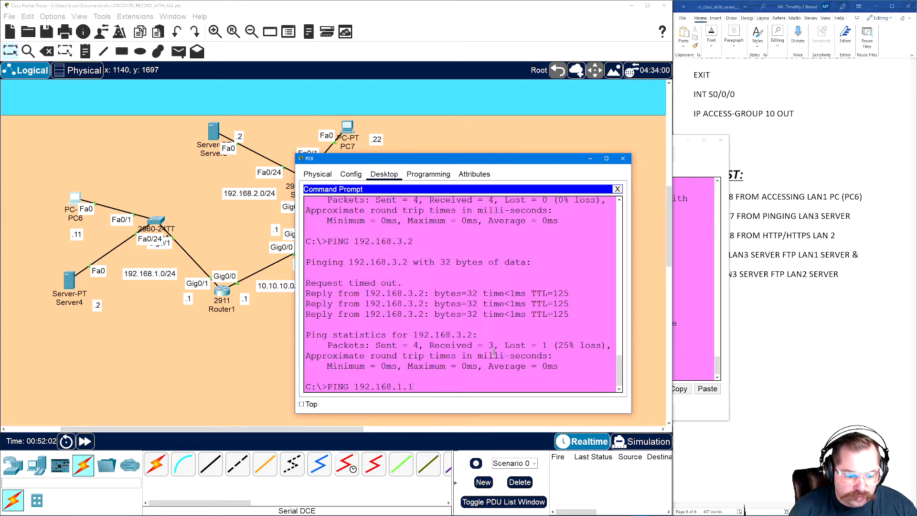
key(Return)
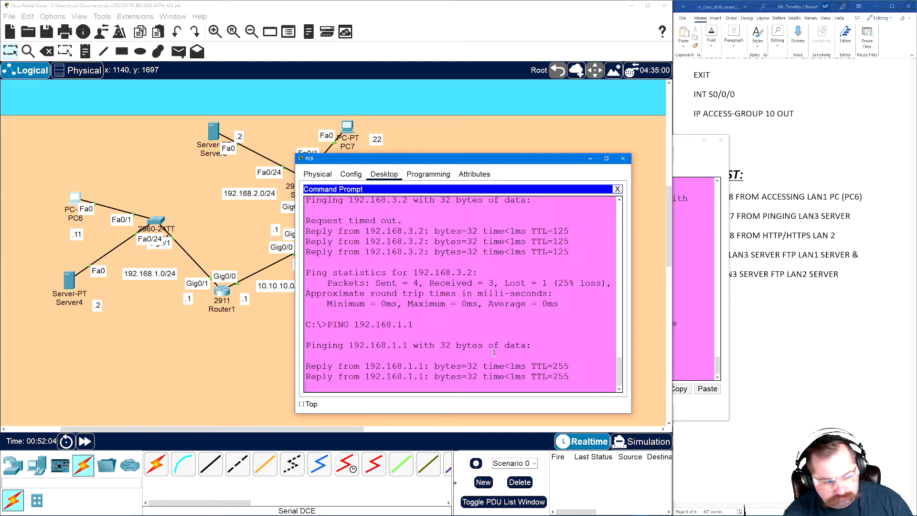
key(Up)
key(Return)
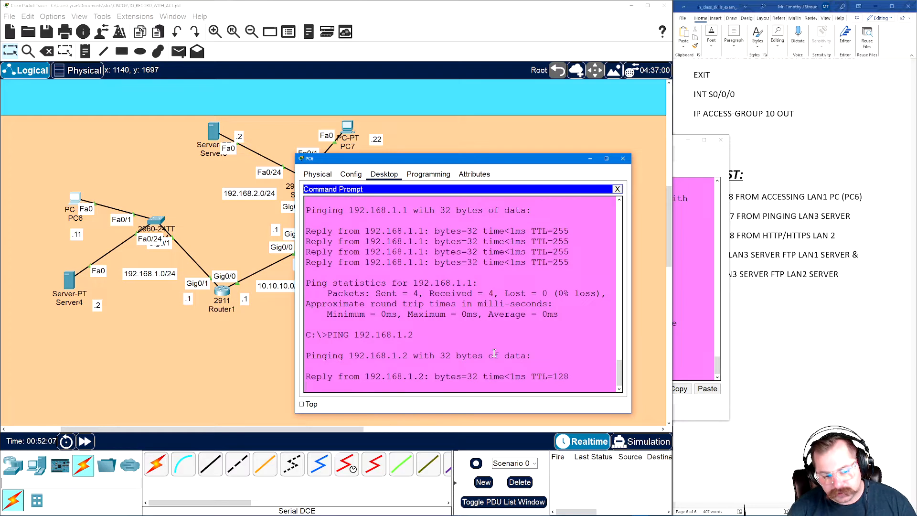
Step: Move the PC6 window clear of the LAN3 devices and ping 192.168.3.2 and 192.168.3.33 from PC6
drag(418, 159, 168, 150)
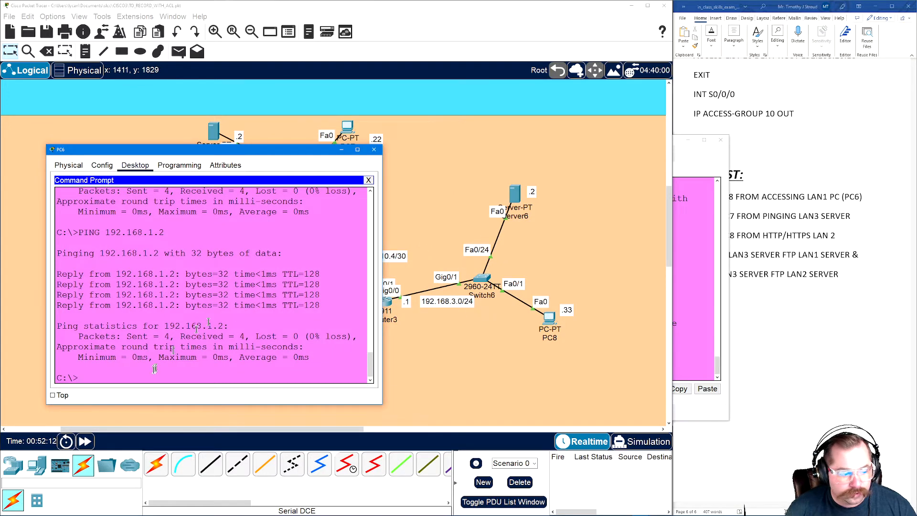
key(Up)
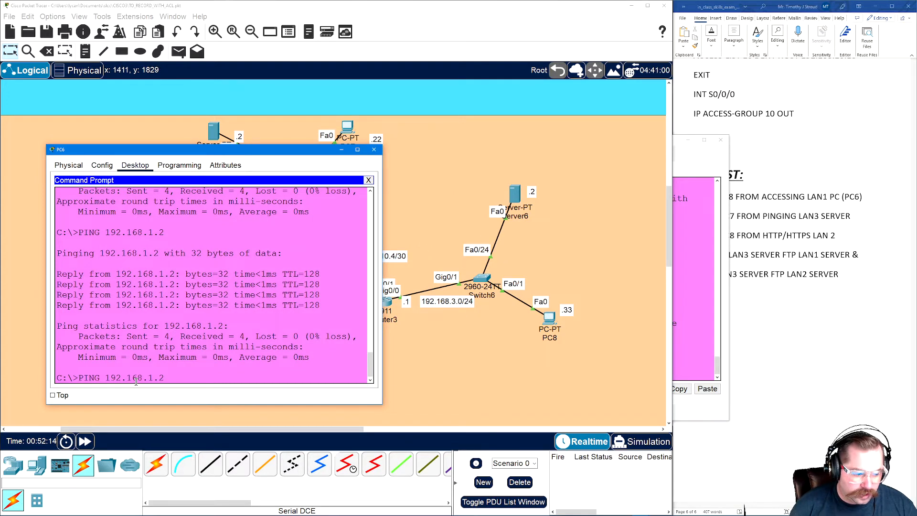
key(Return)
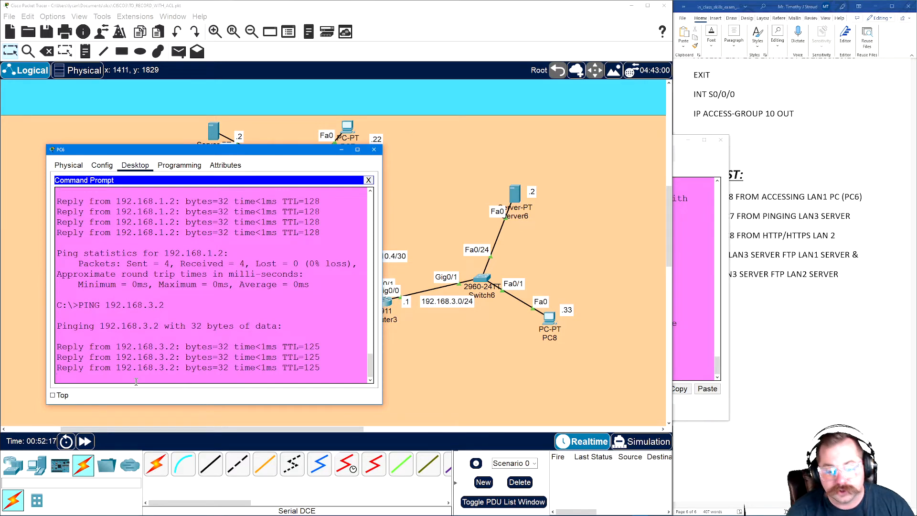
key(Up)
text(33)
key(Return)
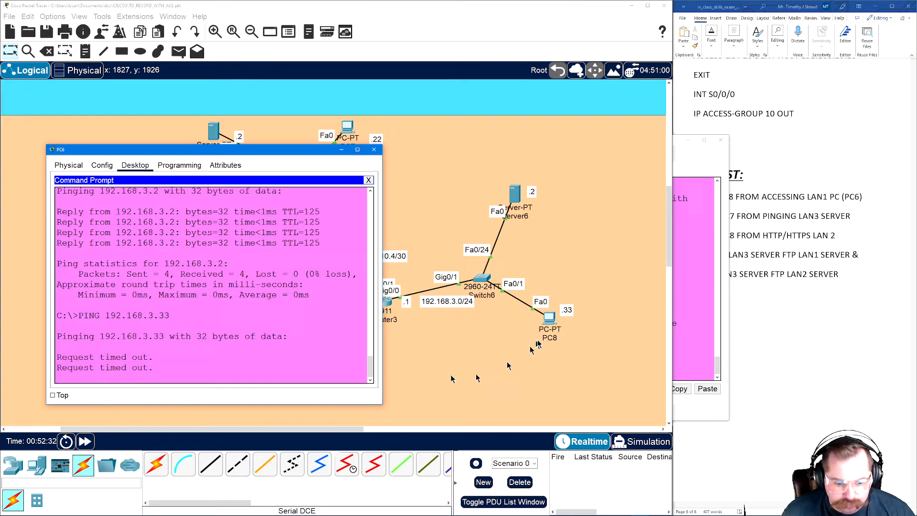
Step: Ping 192.168.1.11 again from PC8's command prompt, moving its window clear of the routers
click(552, 315)
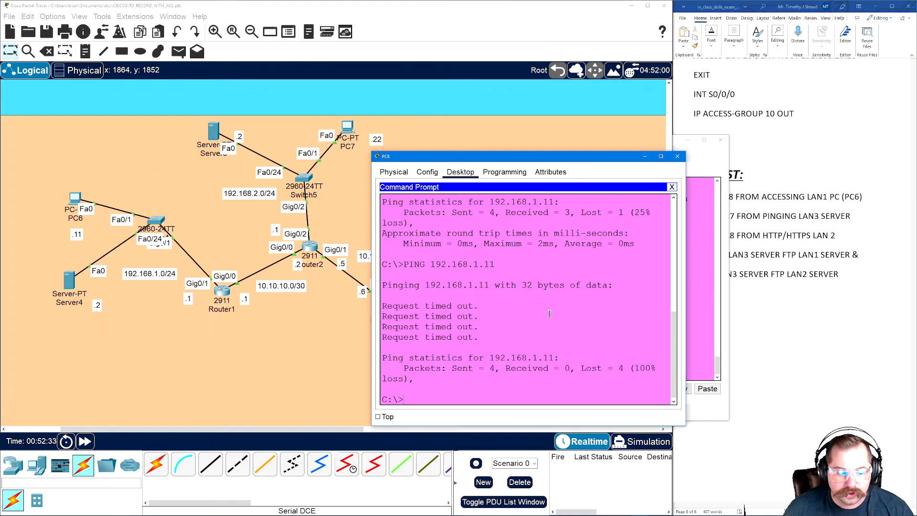
key(Up)
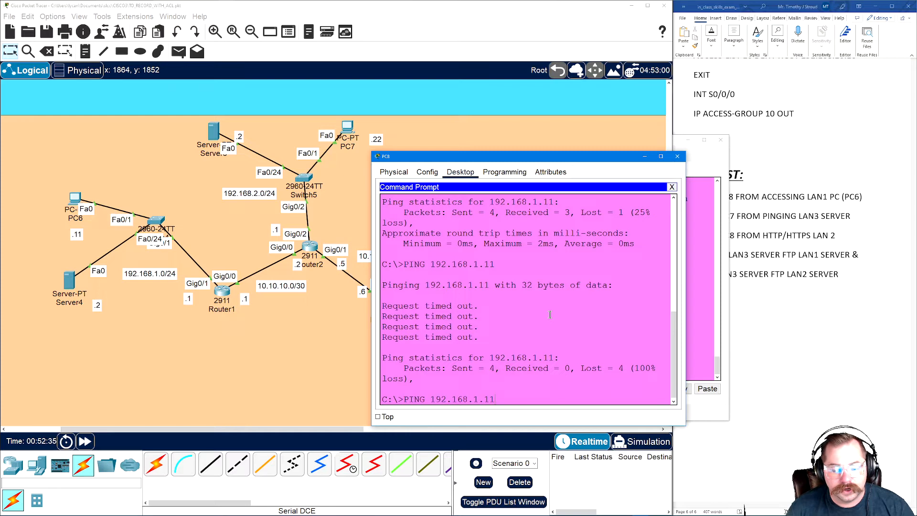
drag(504, 156, 623, 140)
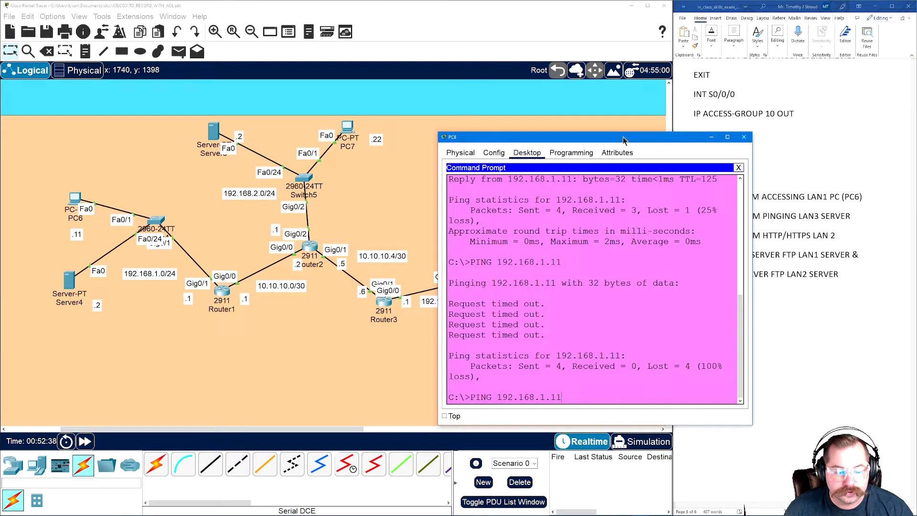
key(Return)
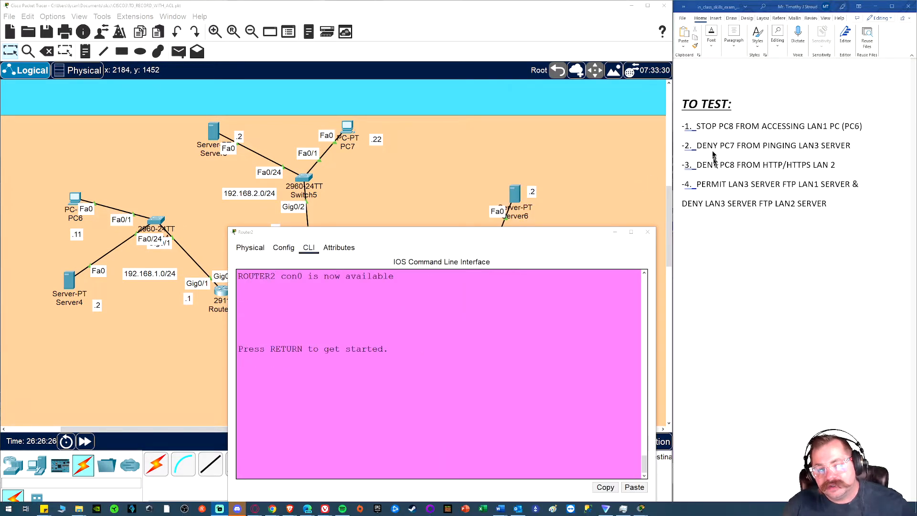
Step: Highlight the task DENY PC7 FROM PINGING LAN3 SERVER, point out PC7 and Server6, and open Router2's command line
drag(696, 146, 850, 146)
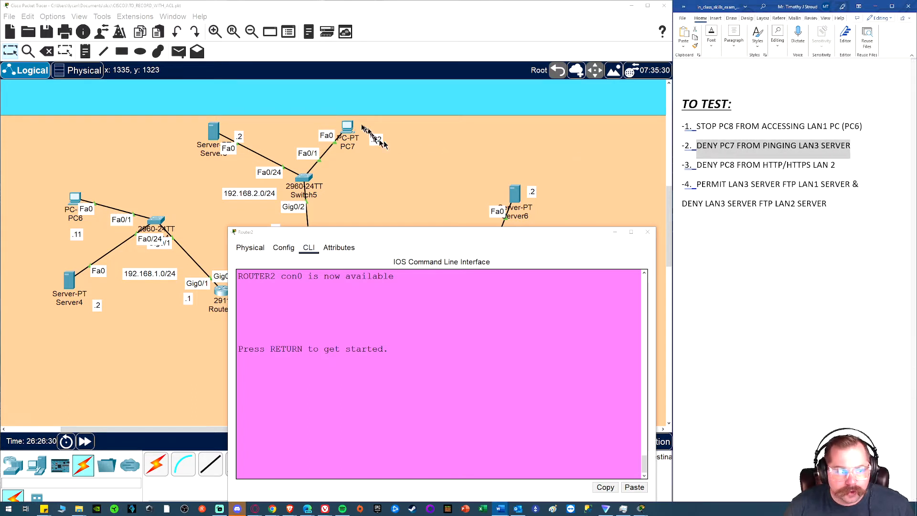
drag(353, 128, 356, 130)
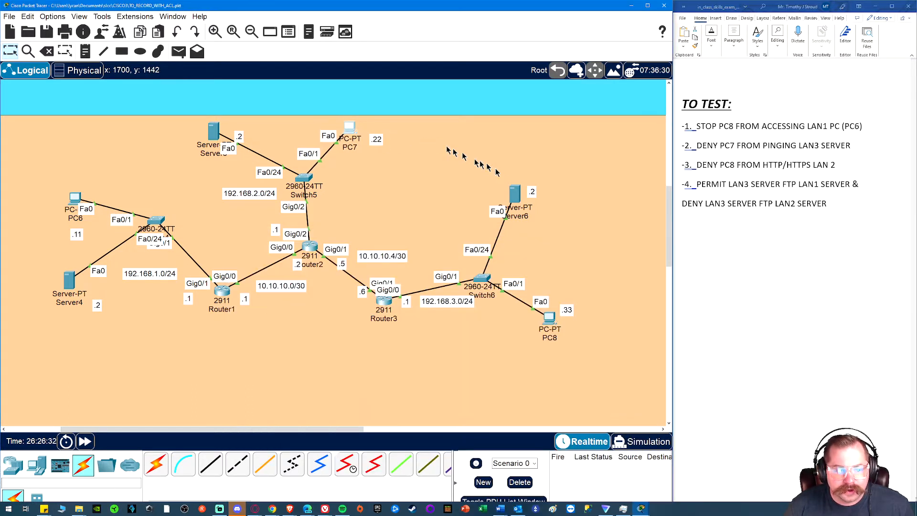
drag(515, 196, 516, 197)
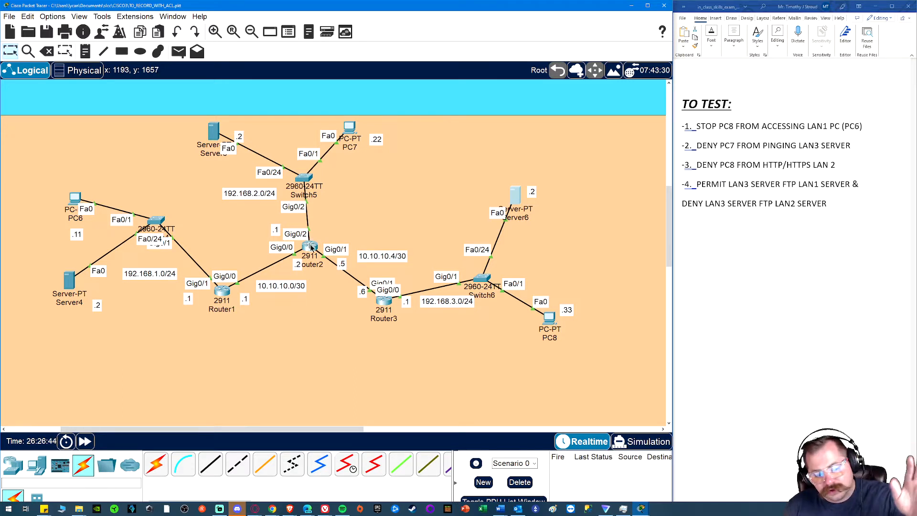
drag(309, 247, 308, 245)
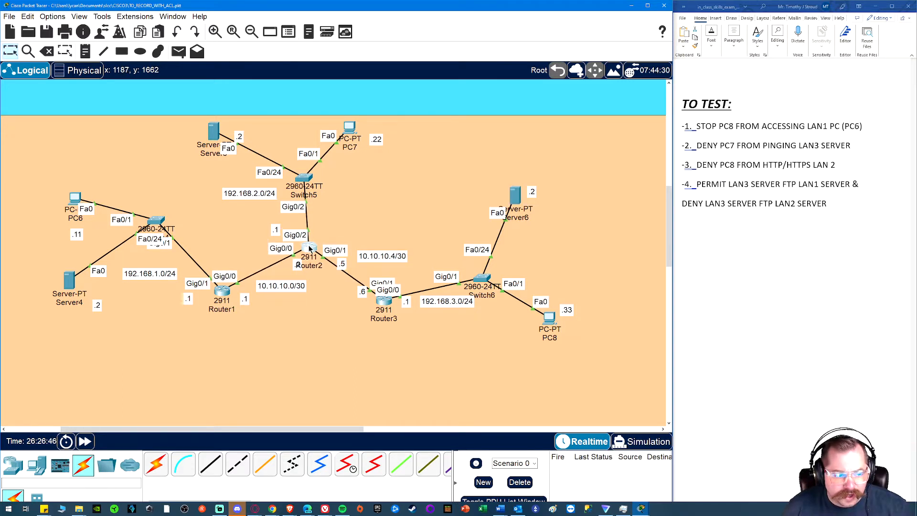
click(307, 246)
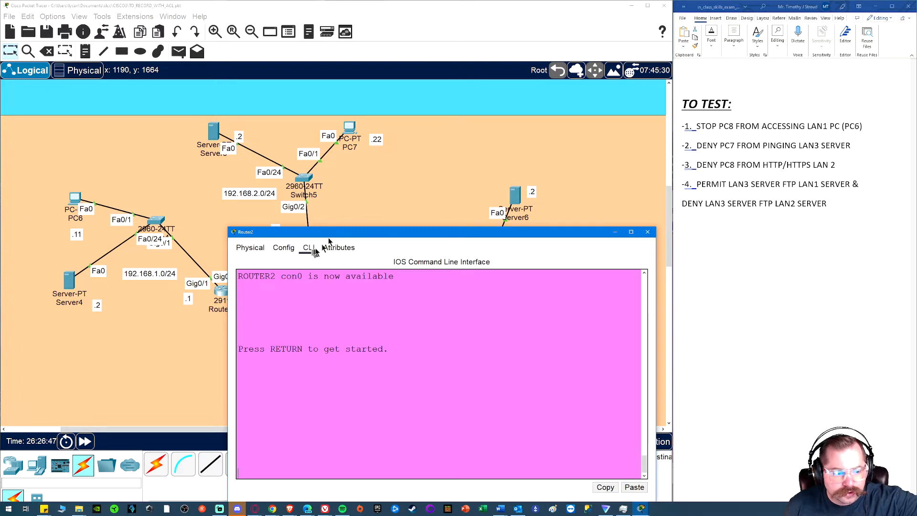
Step: Move the Router2 window clear of Router1 and enter global configuration mode through privileged mode
drag(338, 235, 396, 205)
key(Return)
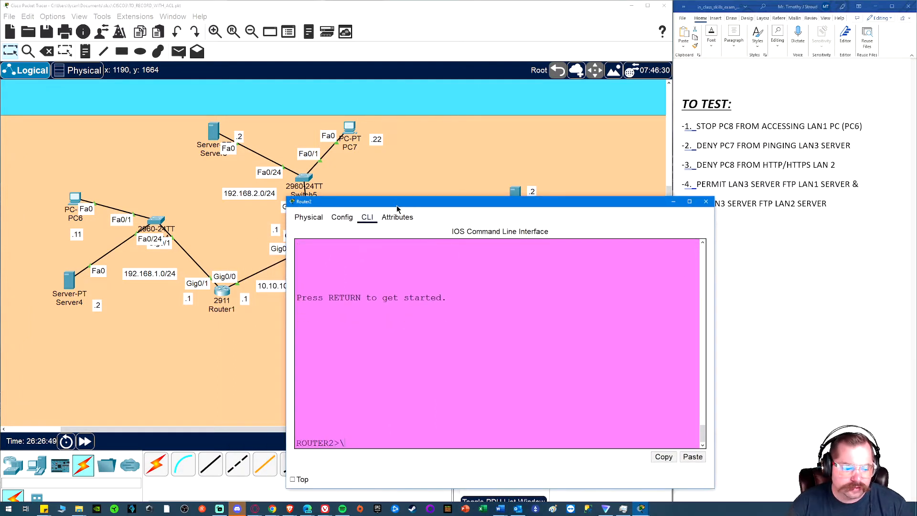
text(ENA)
key(Return)
text(CONFIG T)
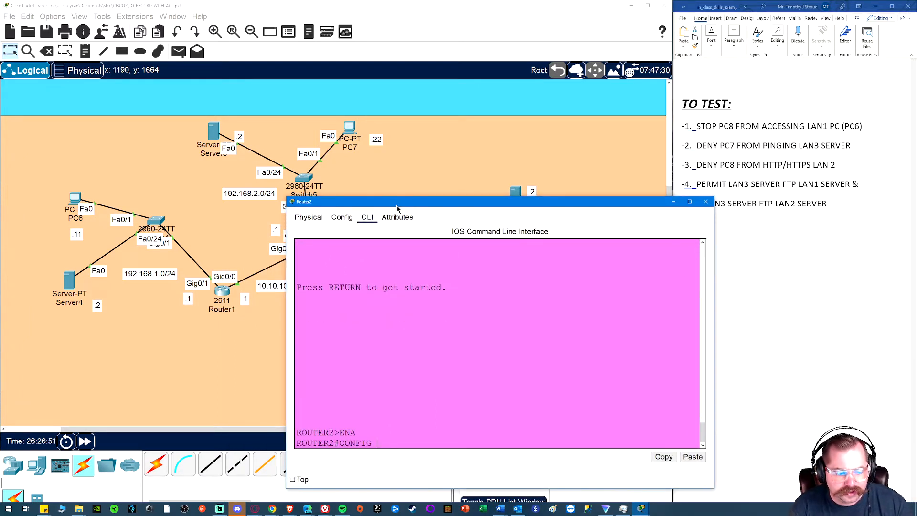
key(Return)
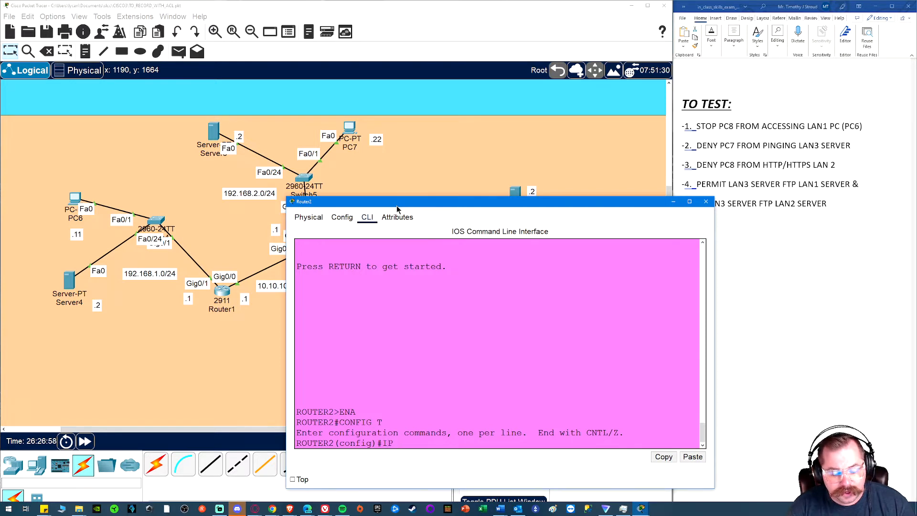
Step: Create an extended named IP access list called DENYPC7 on Router2, consulting the command help for the options
text(?)
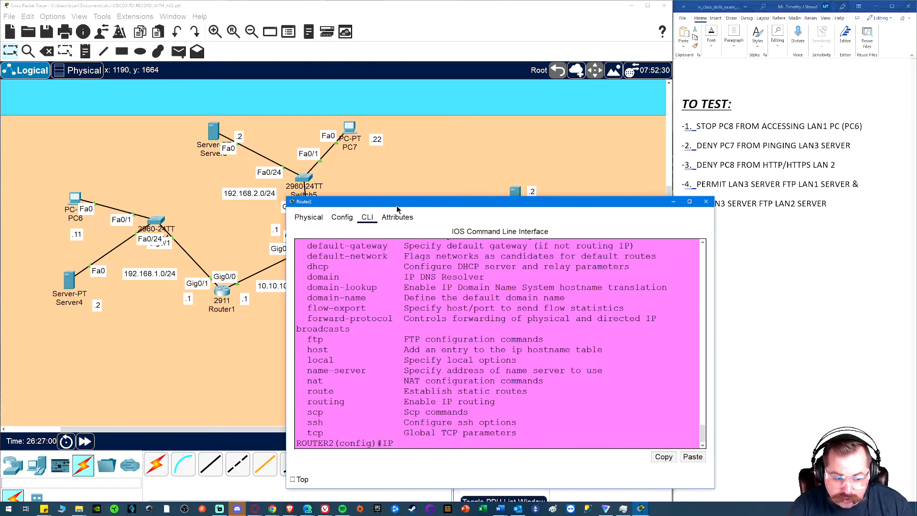
scroll(440, 401, up, 2)
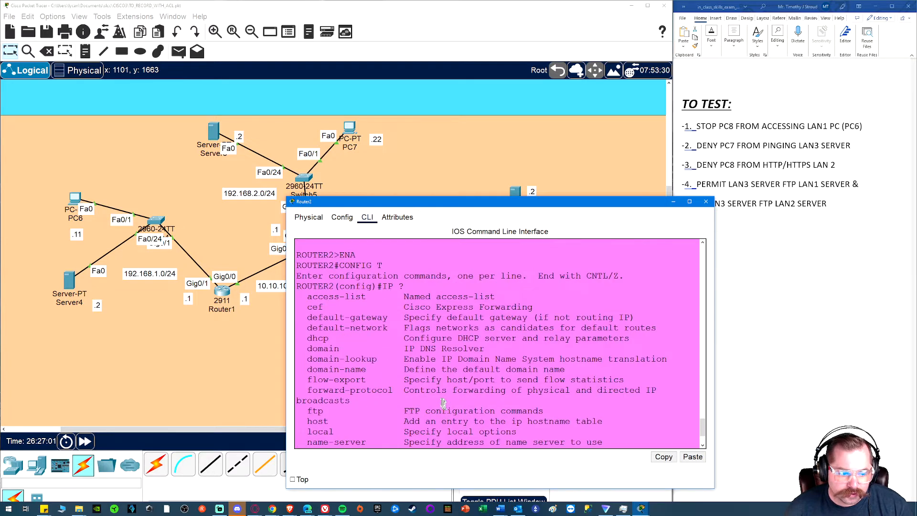
scroll(440, 401, down, 2)
text(ACC)
key(Tab)
text(EXT)
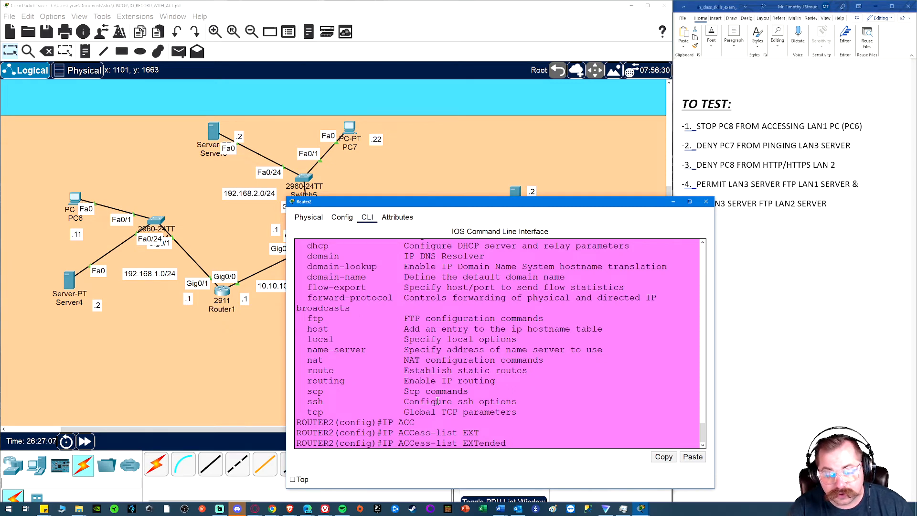
text(?)
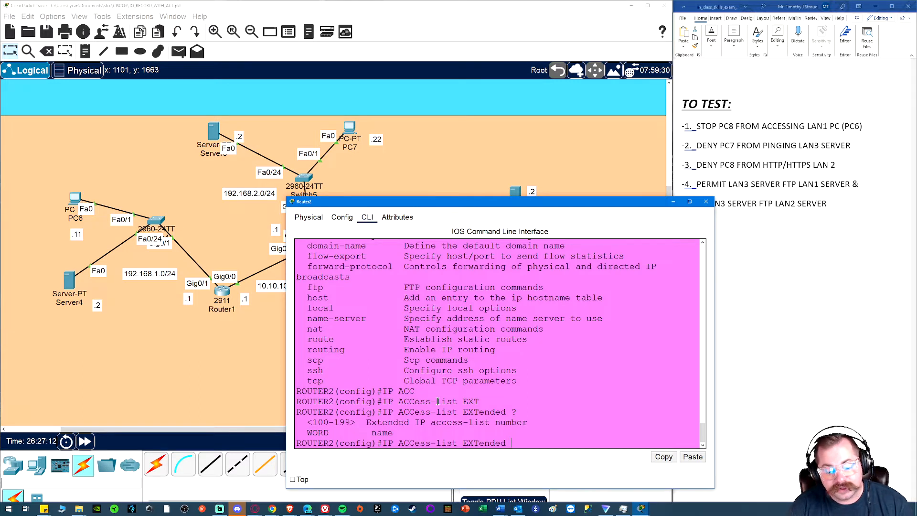
text(DENYPC7)
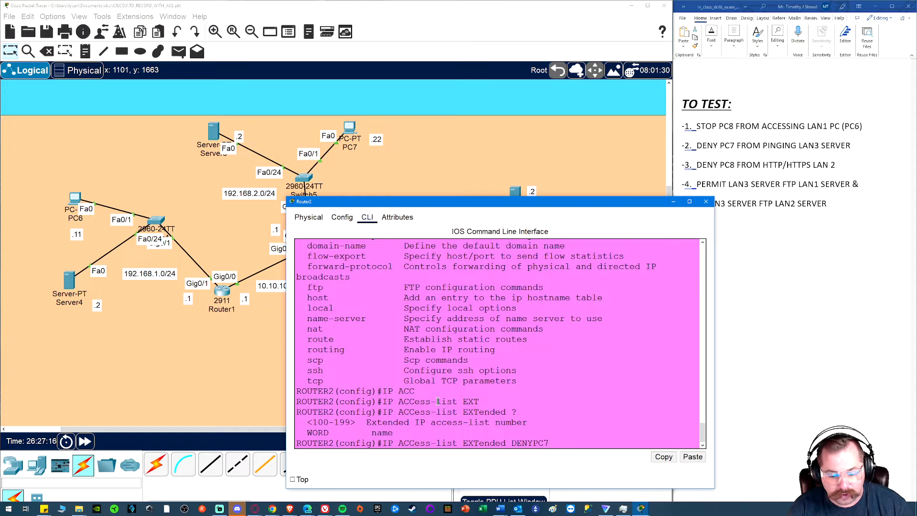
key(Return)
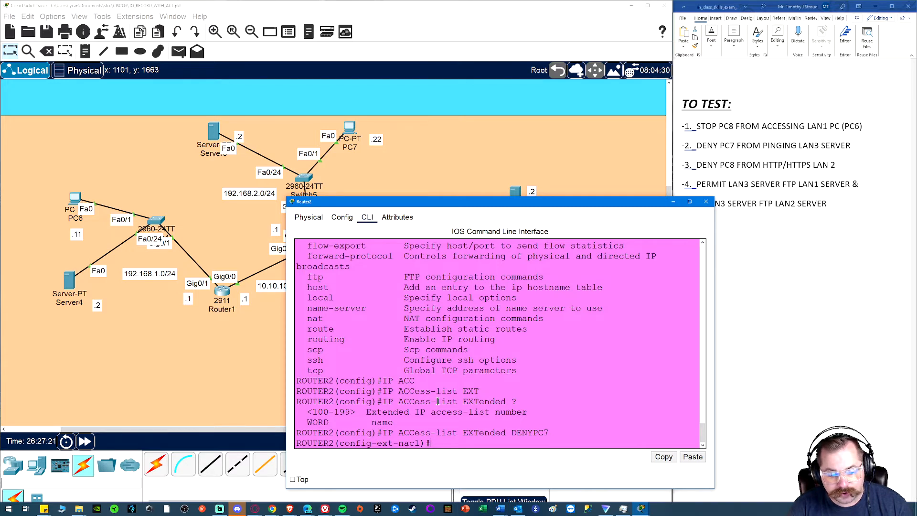
Step: Add a rule to DENYPC7 denying ICMP from host 192.168.2.22 to host 192.168.3.2, consulting the help for protocols and sources
text(DENY)
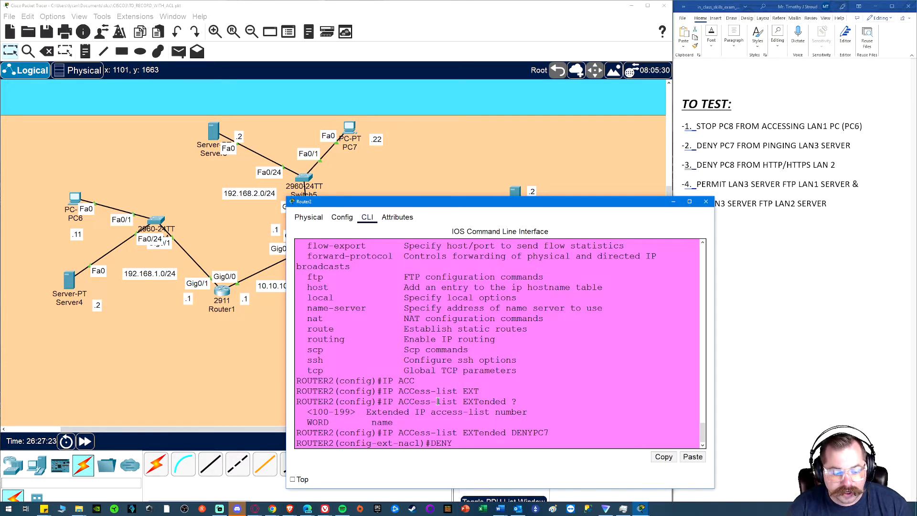
text( ?)
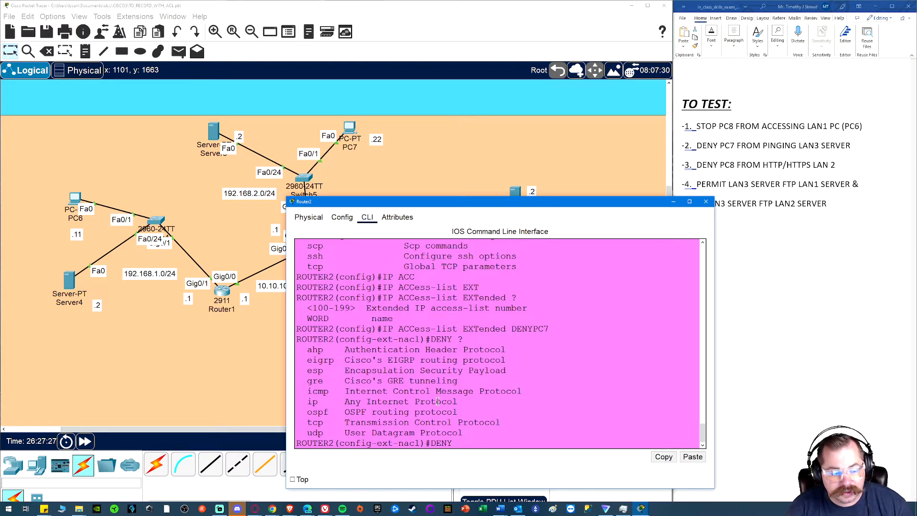
text(ICMP )
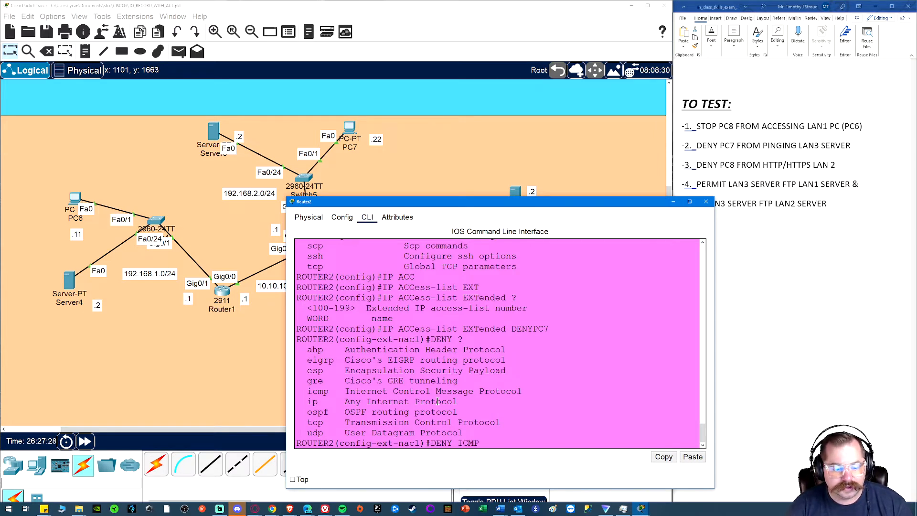
text(?)
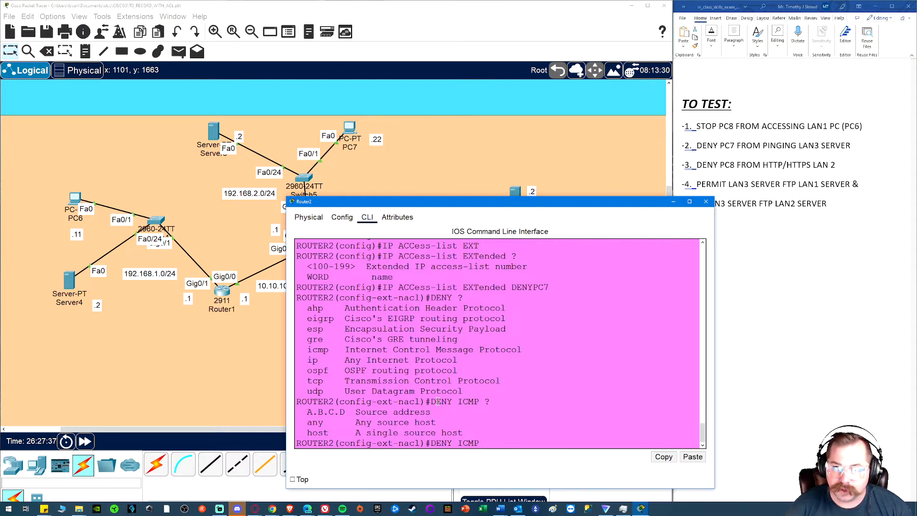
text(HOST)
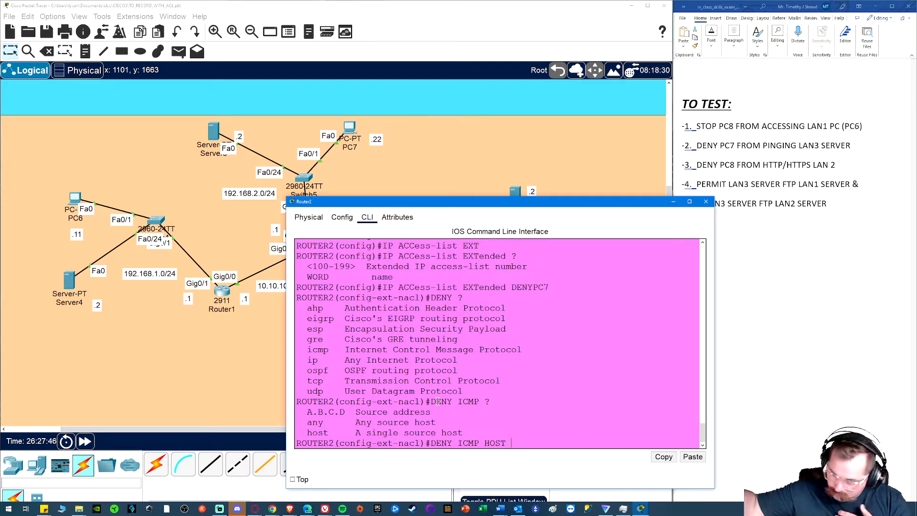
text(192.168.2.22)
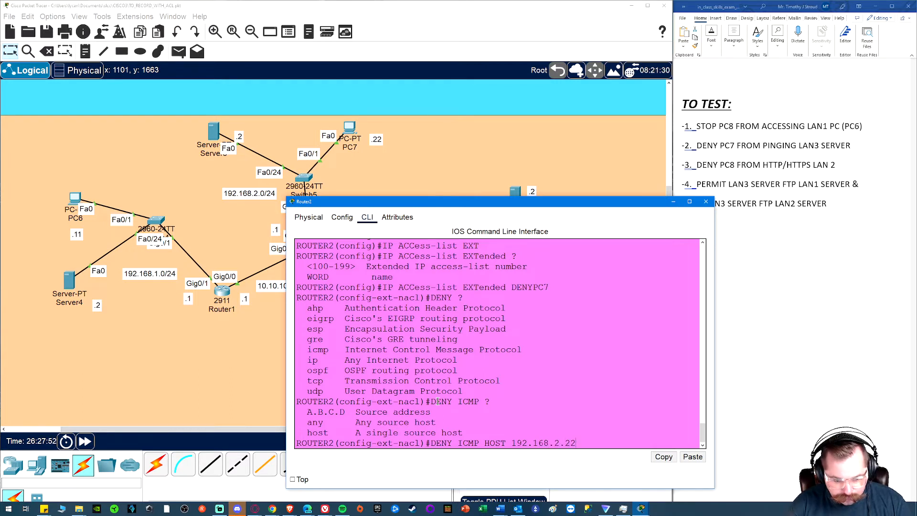
text( J)
text(HOST)
text( 192)
text(.168.3.2)
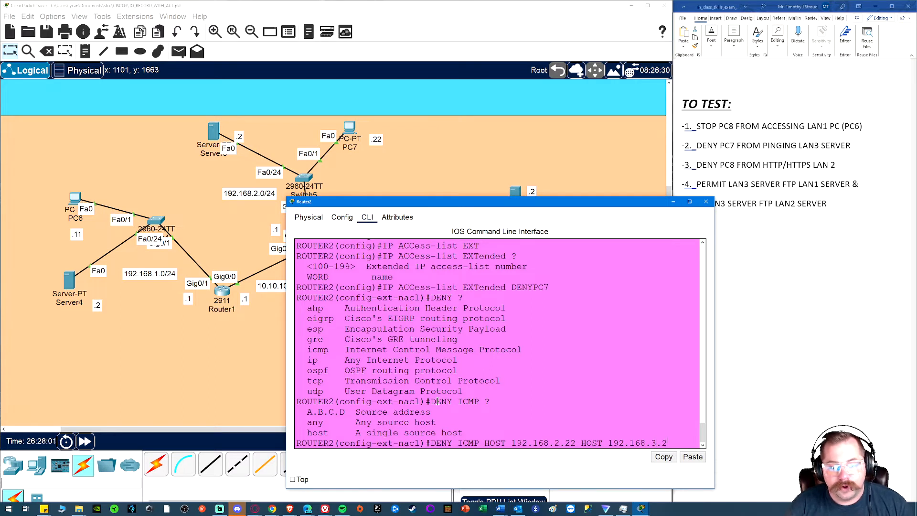
key(Return)
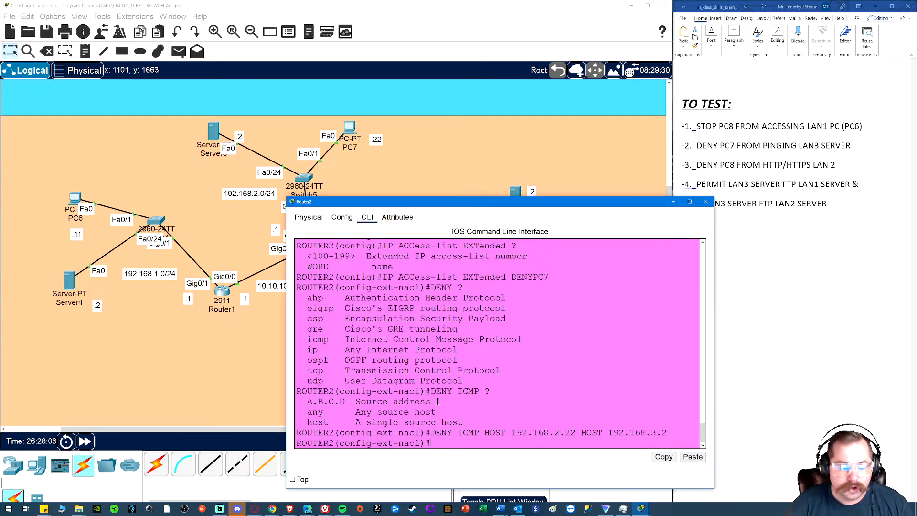
Step: Remove the ICMP deny rule for host 192.168.2.22 to host 192.168.3.2 by negating the recalled command with NO
key(Up)
key(Left)
key(Left)
key(Left)
key(Left)
key(Left)
key(Left)
key(Left)
key(Left)
key(Left)
key(Left)
key(Left)
key(Left)
key(Left)
key(Left)
key(Left)
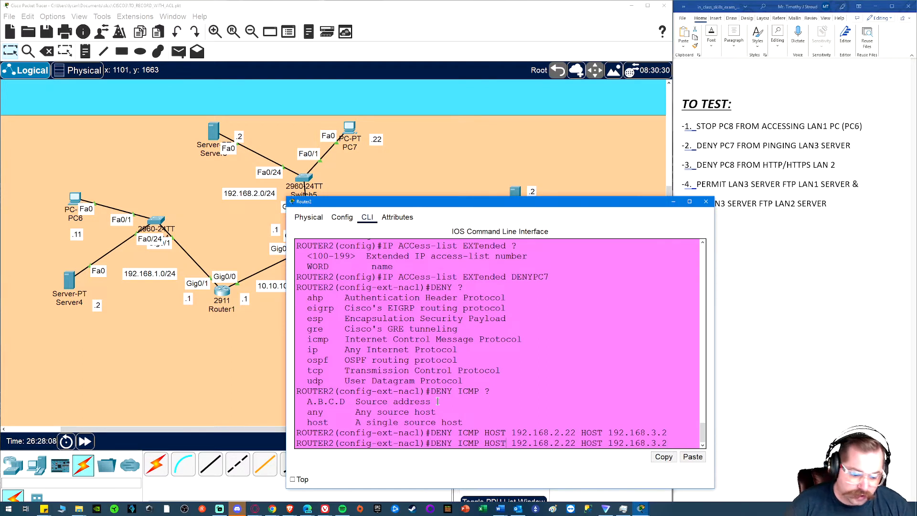
key(Left)
key(Left)
key(Left)
key(Left)
key(Left)
key(Left)
key(Left)
key(Left)
key(Left)
key(Left)
key(Left)
key(Left)
key(Left)
key(Left)
key(Left)
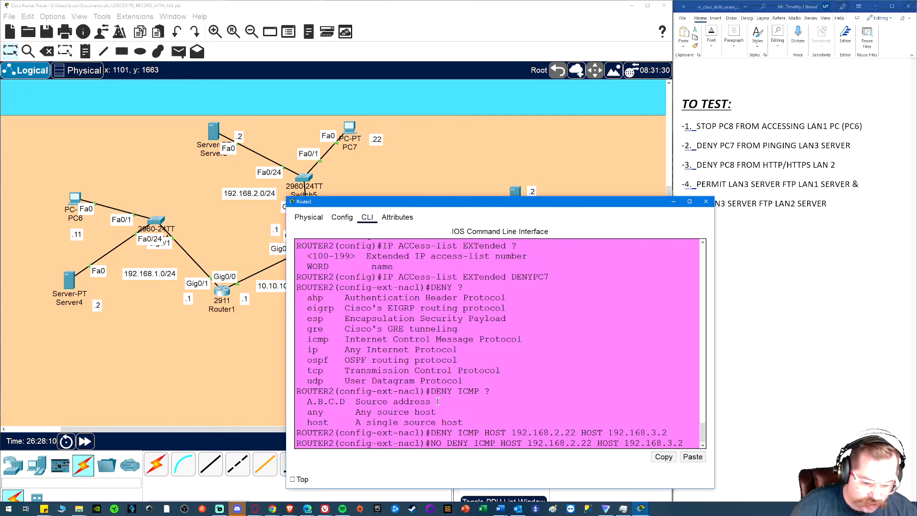
text(NO)
key(Return)
Step: Try to add the ICMP deny rule for host 192.168.2.22 to host 192.168.3.2 with EQ appended
key(Up)
key(Up)
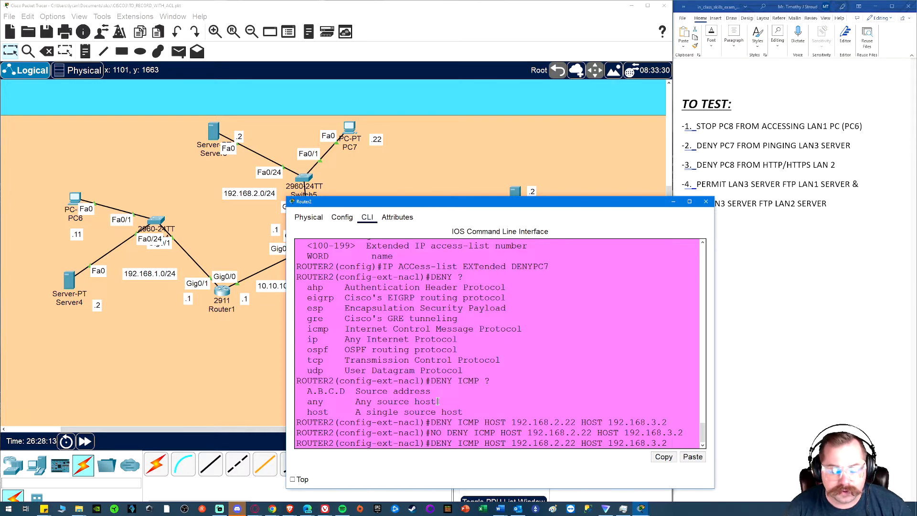
text(EQ)
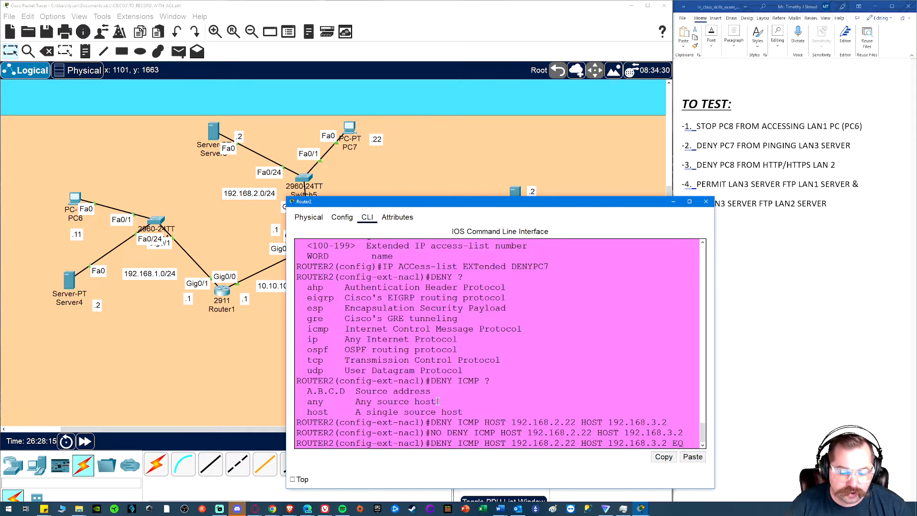
key(Return)
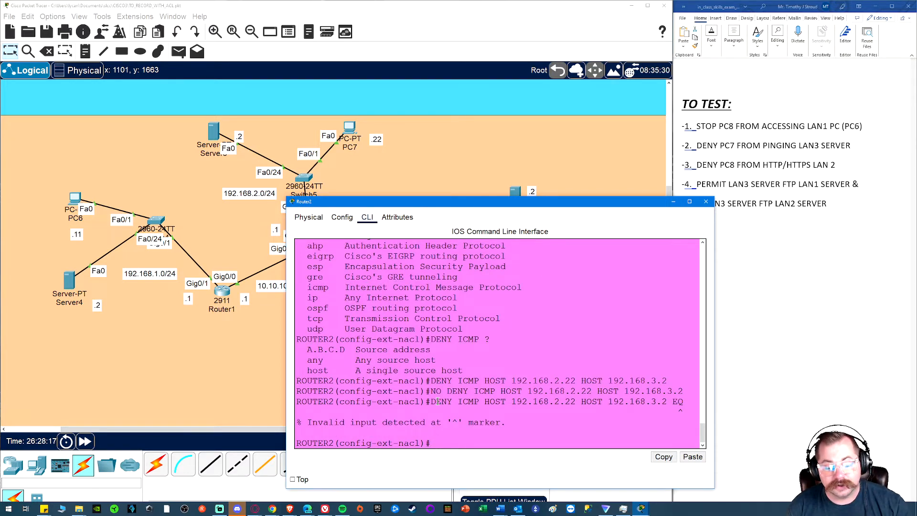
Step: Replace EQ with ECHO in the ICMP deny rule for host 192.168.2.22 to host 192.168.3.2, consulting the help for message types
key(Up)
key(BackSpace)
key(BackSpace)
key(BackSpace)
text(?)
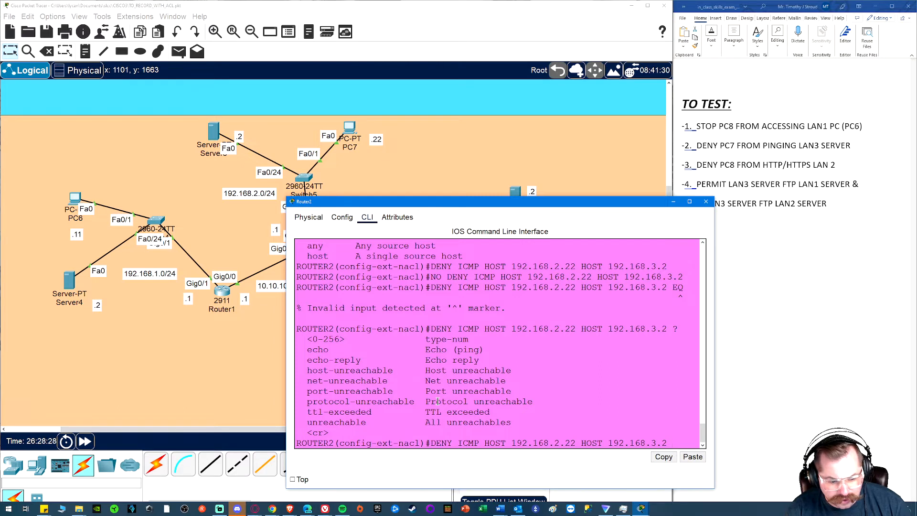
text(ECHO)
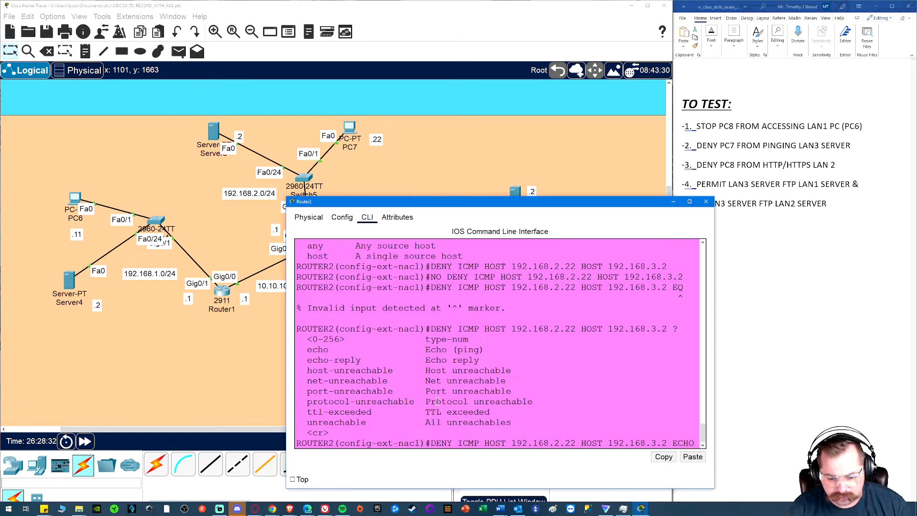
Step: Finish the extended ACL by denying ICMP echo from host 192.168.2.22 to host 192.168.3.2, permitting all other IP traffic, and leave ACL configuration
key(Return)
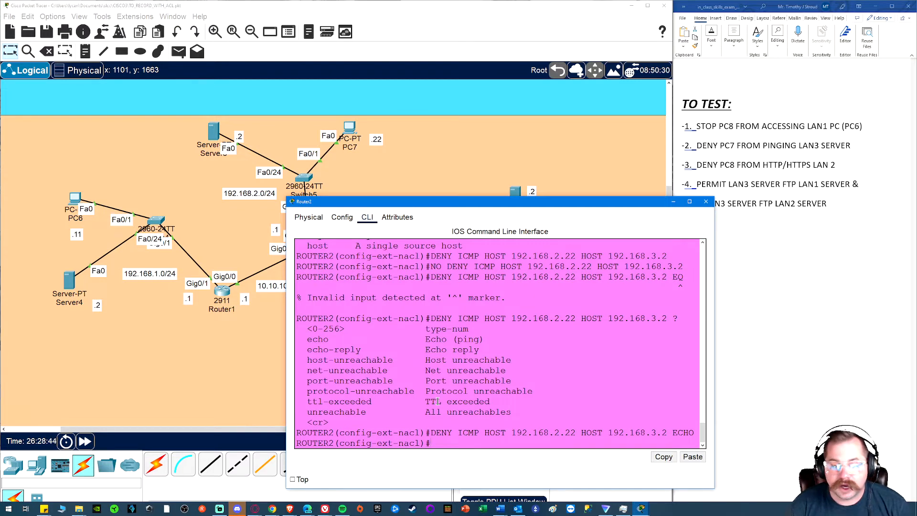
text(PERMIT)
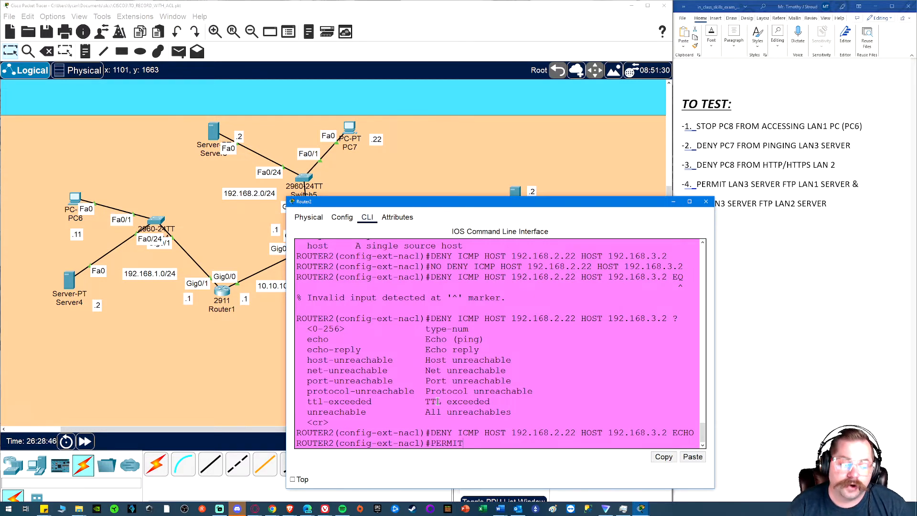
text( IP ANY ANY)
key(Return)
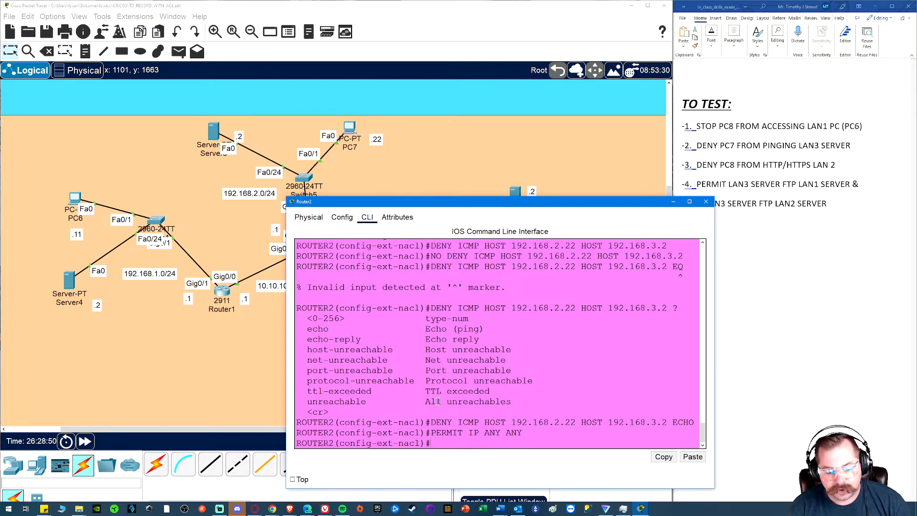
text(EXIT)
key(Return)
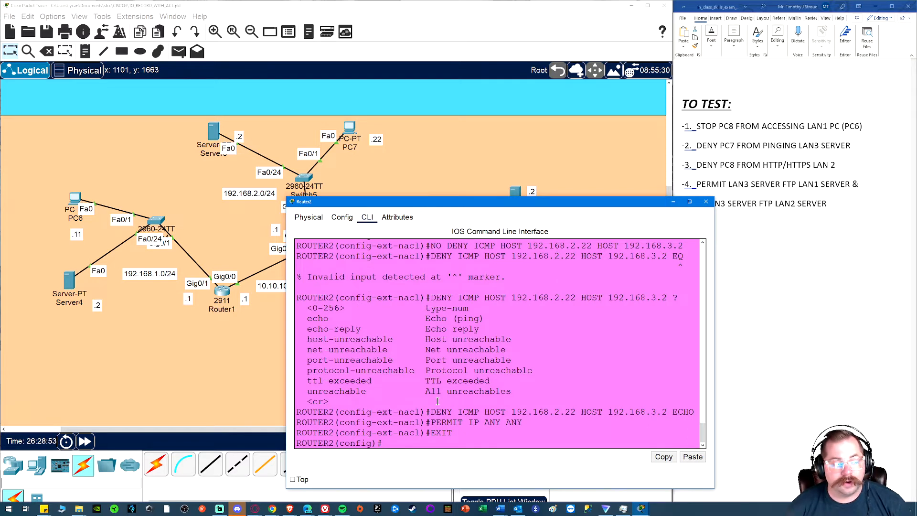
Step: Apply the access list DENYPC7 inbound on Router2's GIG0/2 interface, consulting the command help for the arguments
drag(399, 198, 493, 283)
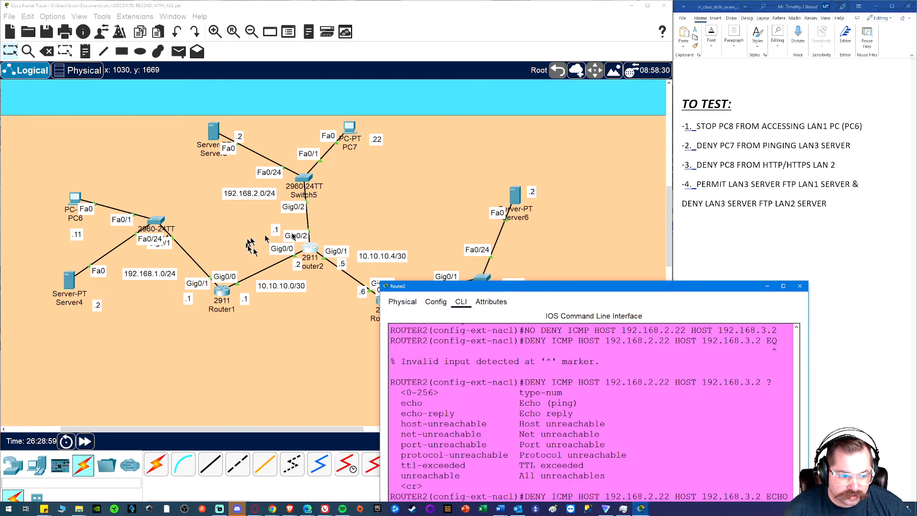
drag(517, 288, 578, 169)
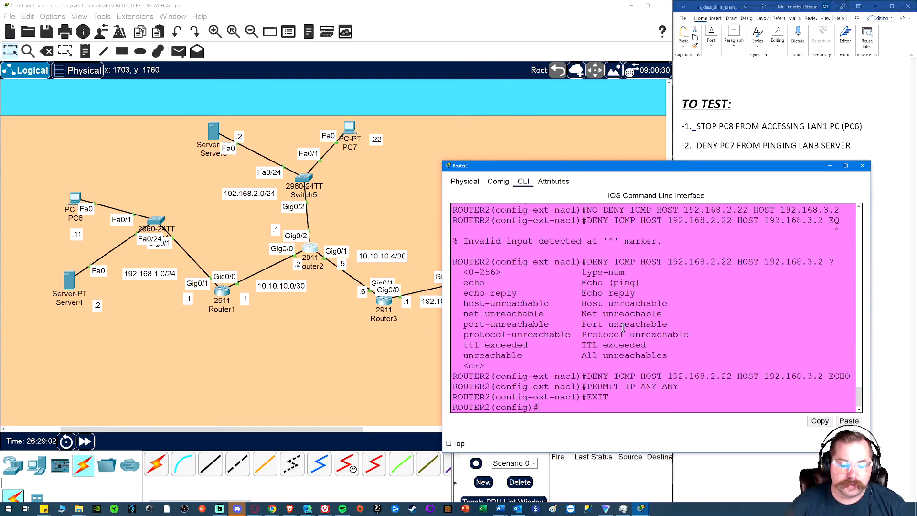
text(INT GI)
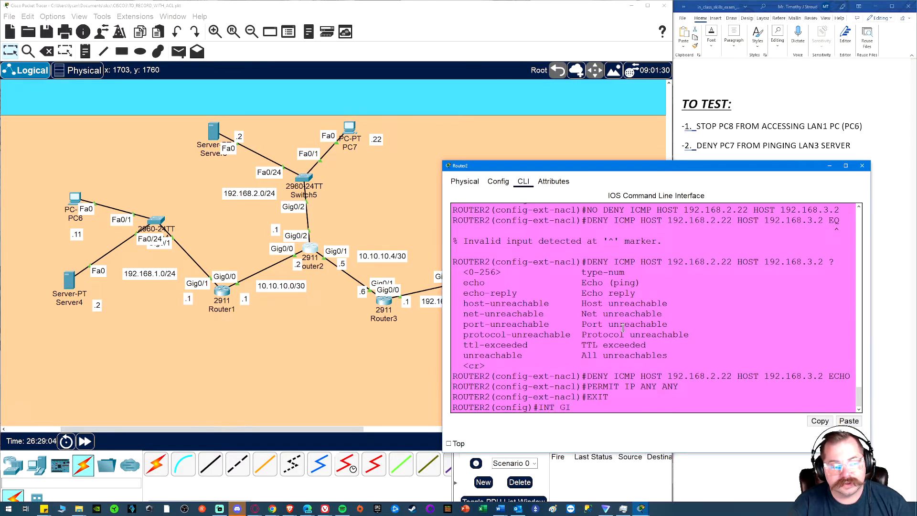
text(G0/2)
key(Return)
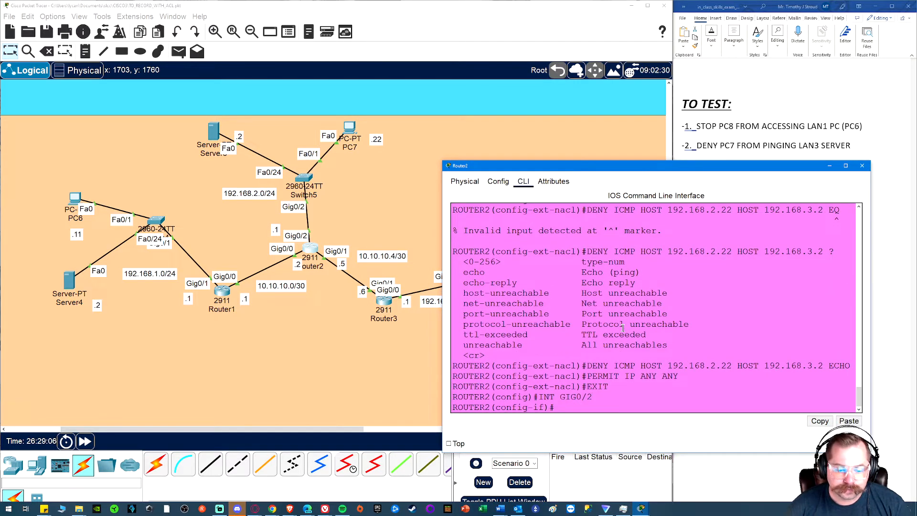
text(IP)
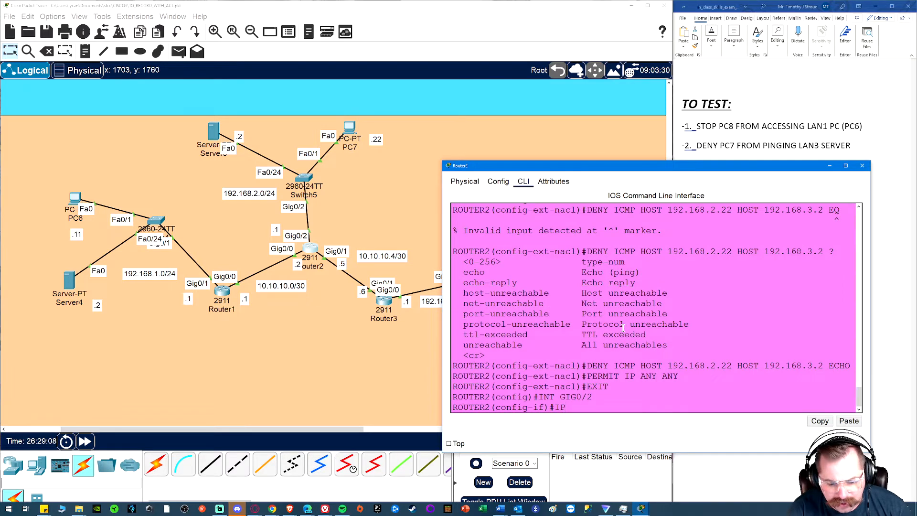
text( ACC)
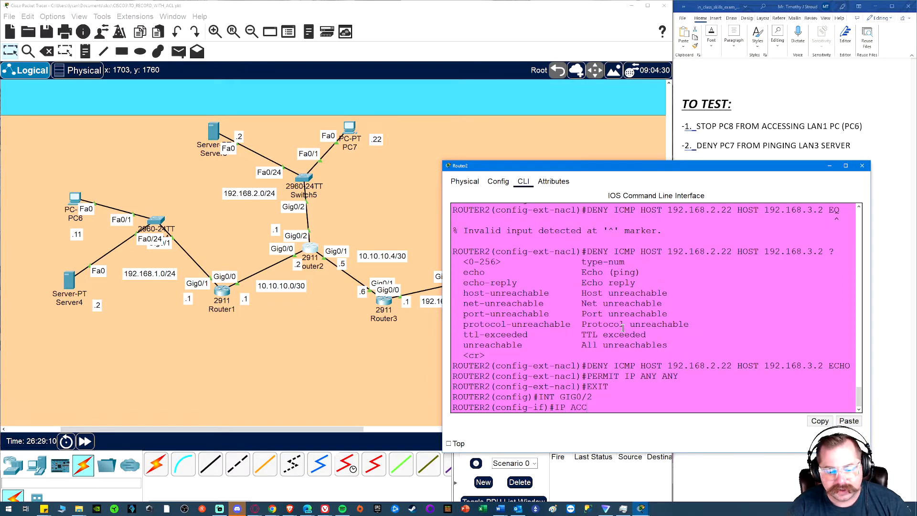
key(Tab)
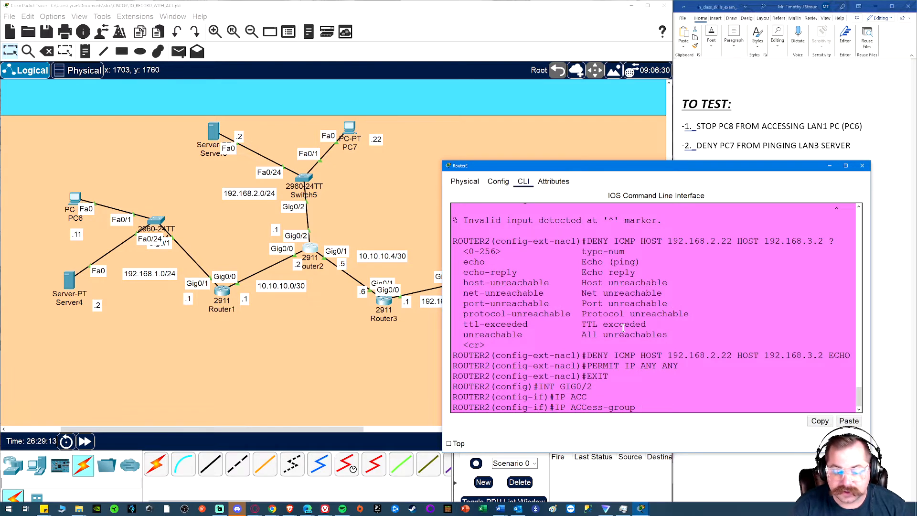
text(?)
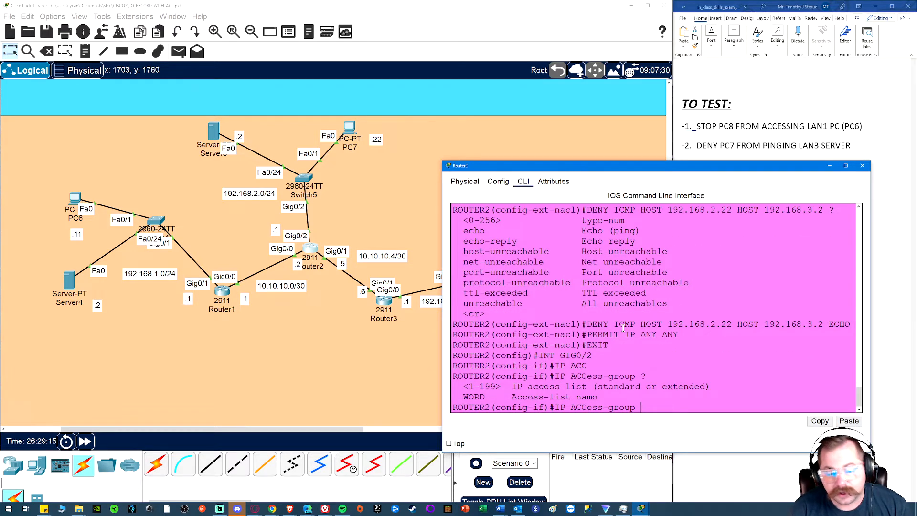
text(D)
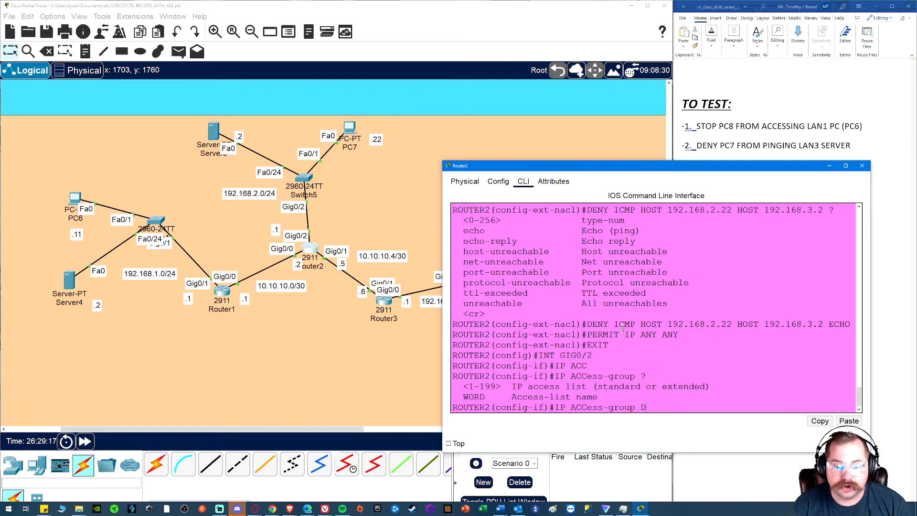
text(ENYPC)
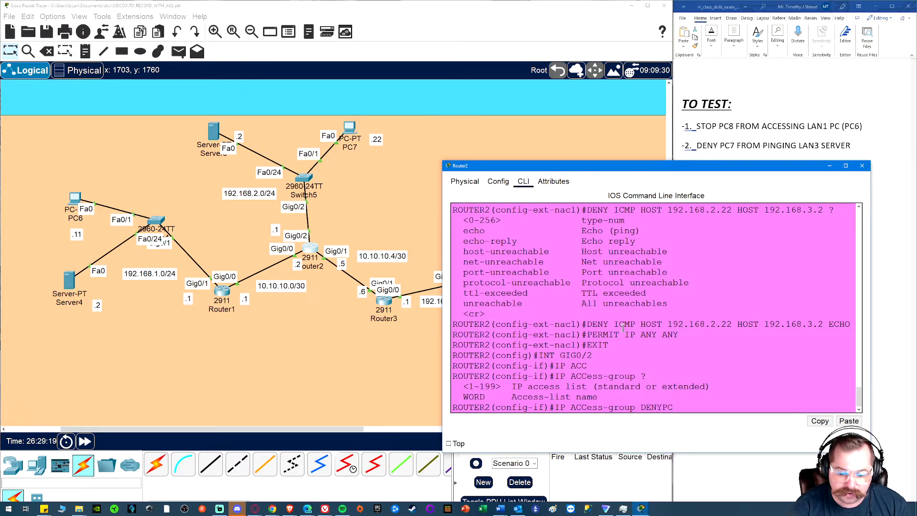
text(7 ?)
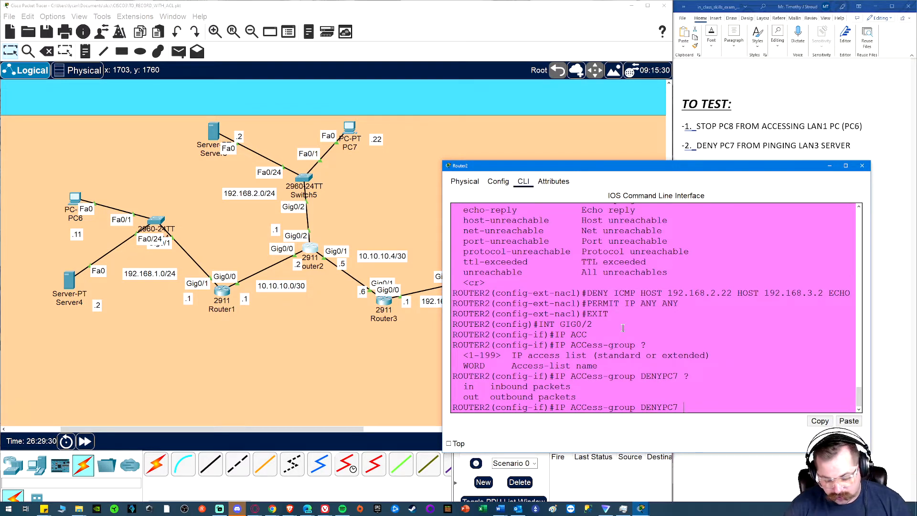
text(IN)
key(Return)
Step: Exit Router2's configuration modes to privileged mode and write the running configuration to memory
text(EXIT)
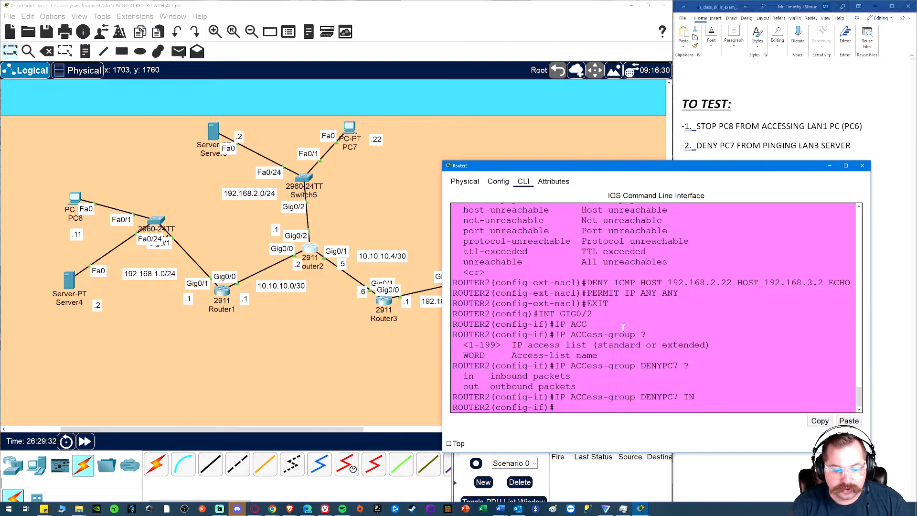
key(Return)
text(EXIT)
key(Return)
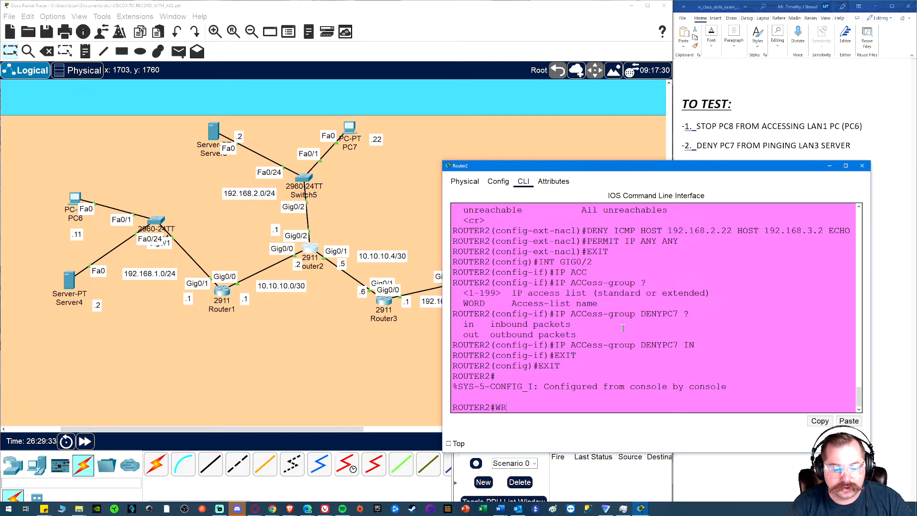
text(WR)
key(Return)
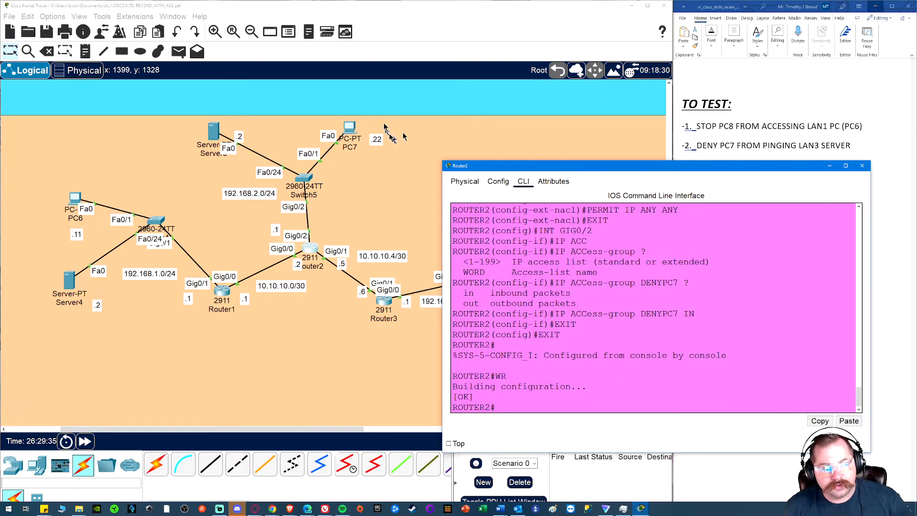
Step: Test the ACL by pinging the LAN3 server at 192.168.3.2 from PC7's command prompt
click(351, 127)
drag(440, 256, 562, 158)
key(Up)
key(Return)
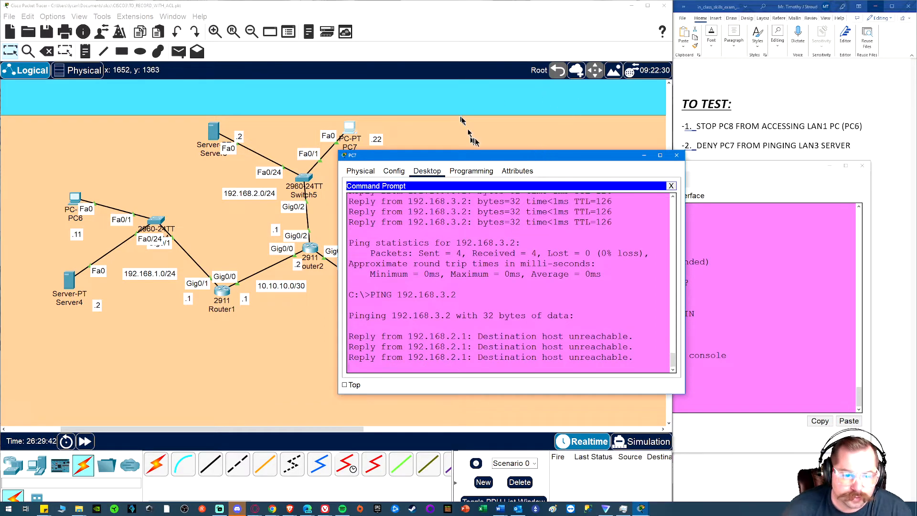
Step: Ping PC7 at 192.168.2.22 from the command prompt of the LAN3 server, Server6
drag(490, 157, 191, 236)
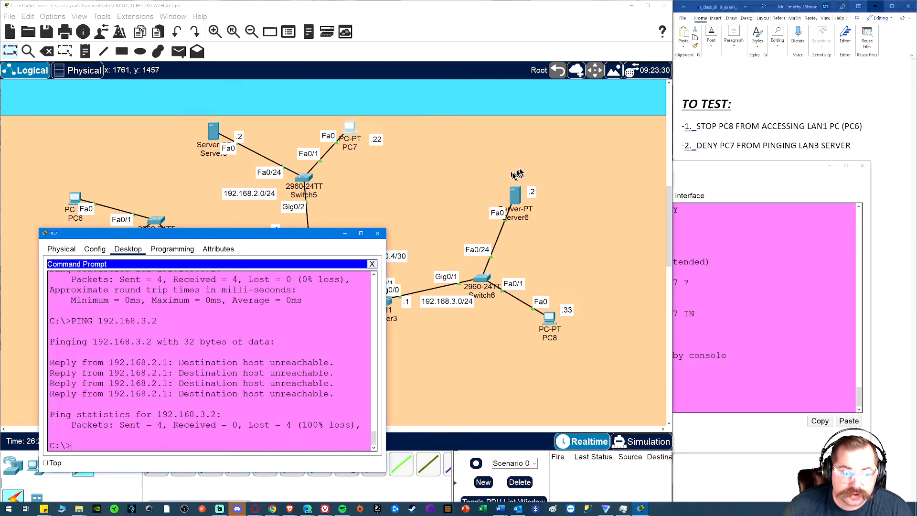
click(516, 198)
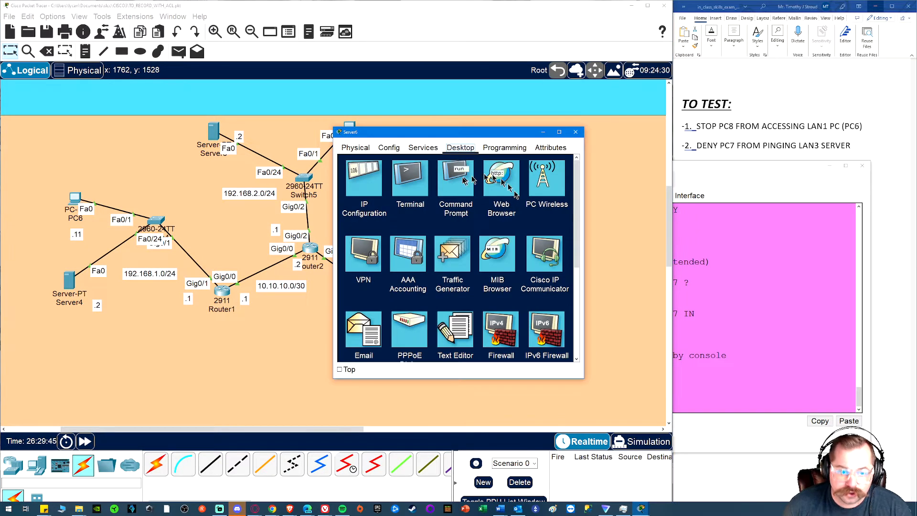
click(453, 188)
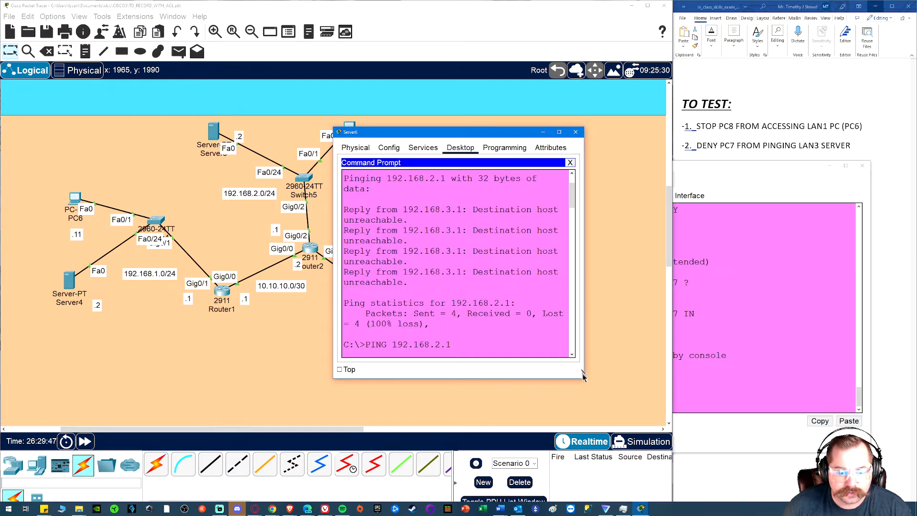
drag(583, 377, 715, 470)
scroll(630, 382, down, 10)
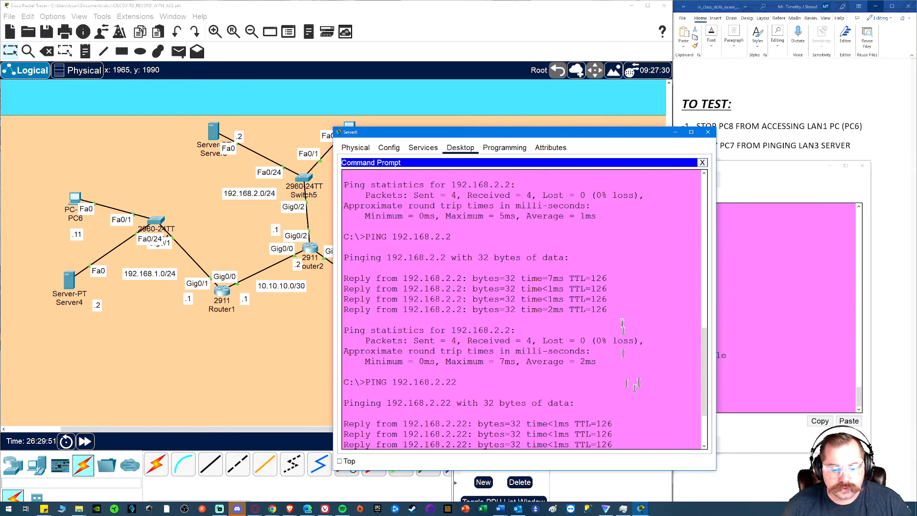
key(Up)
key(Return)
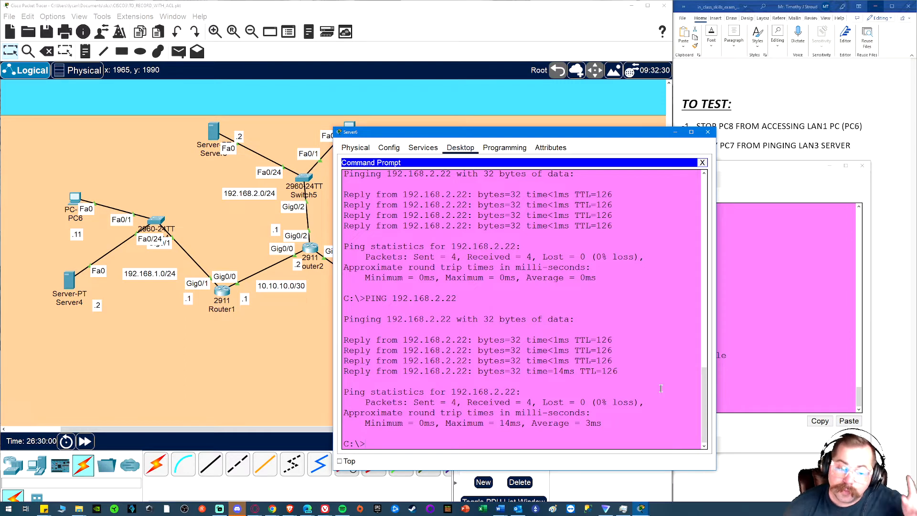
Step: Repeat the ping from PC7 to the LAN3 server at 192.168.3.2
click(353, 127)
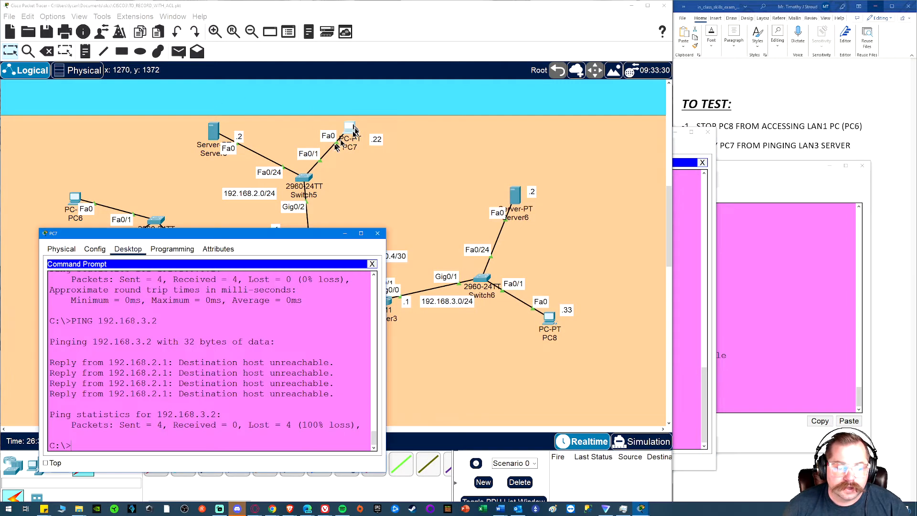
key(Up)
key(Return)
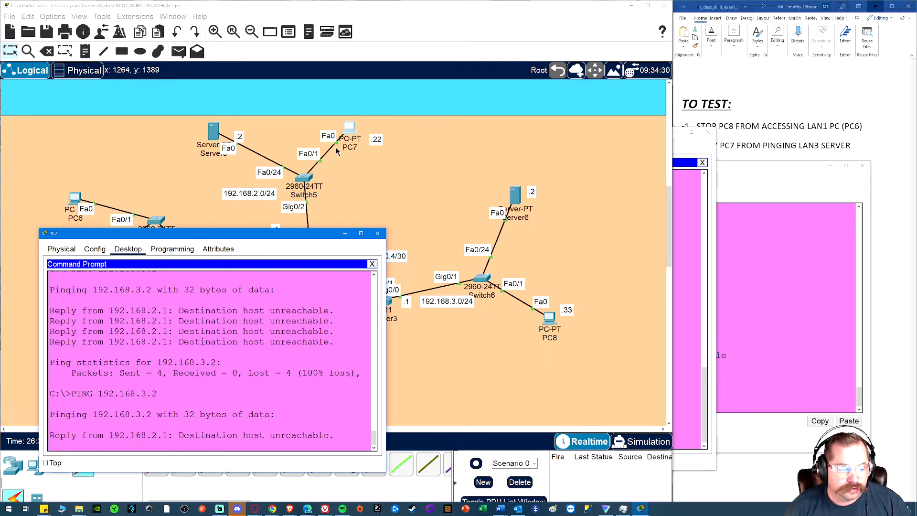
Step: Ping 192.168.3.2 from the command prompt of the LAN2 server, Server5, and return to the topology
click(213, 140)
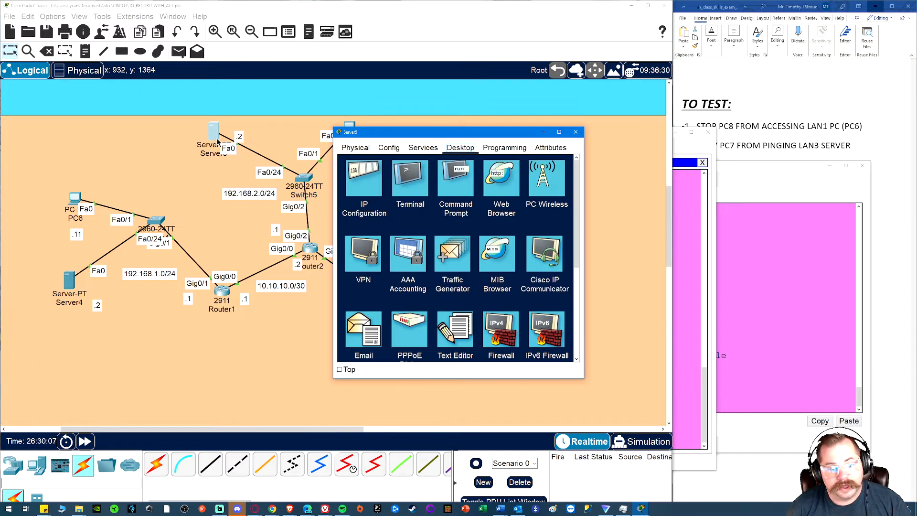
click(446, 187)
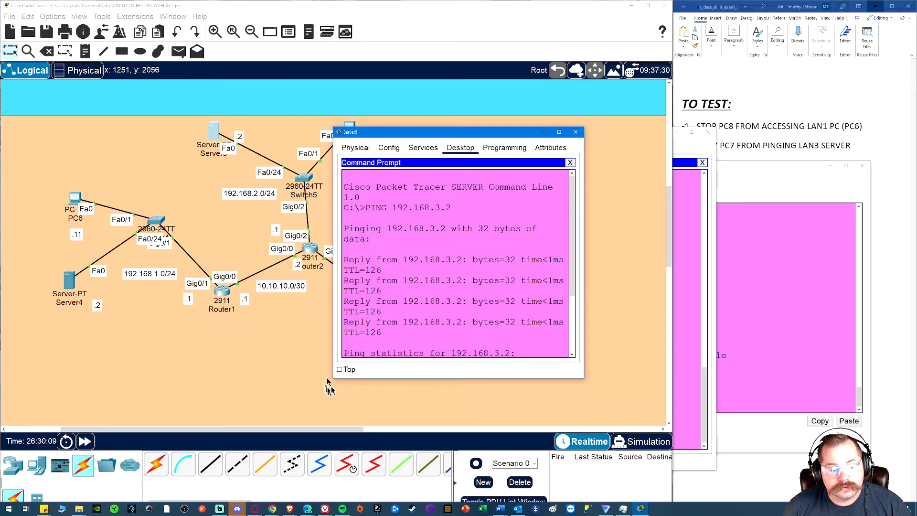
drag(333, 379, 205, 434)
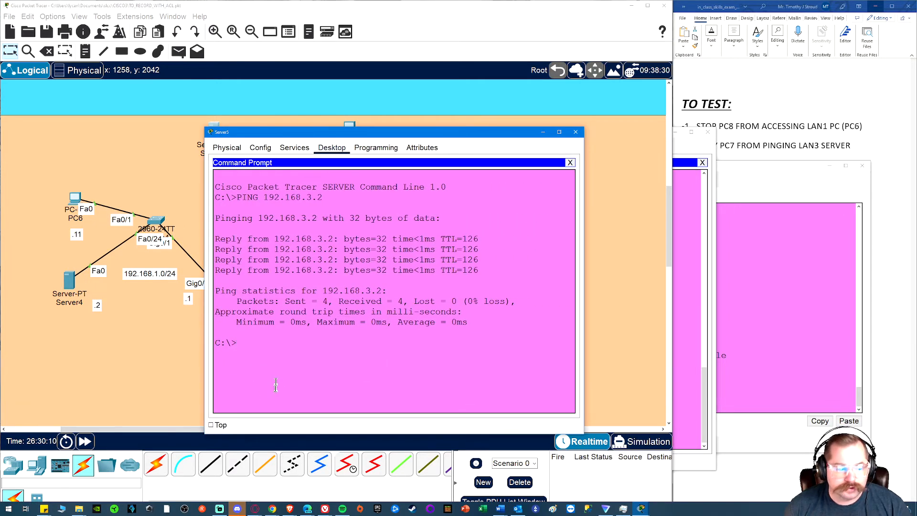
key(Up)
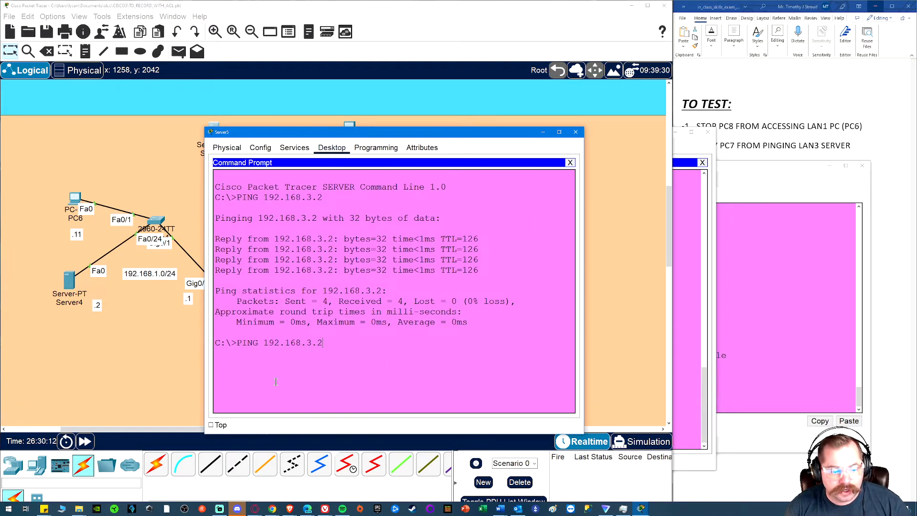
key(Return)
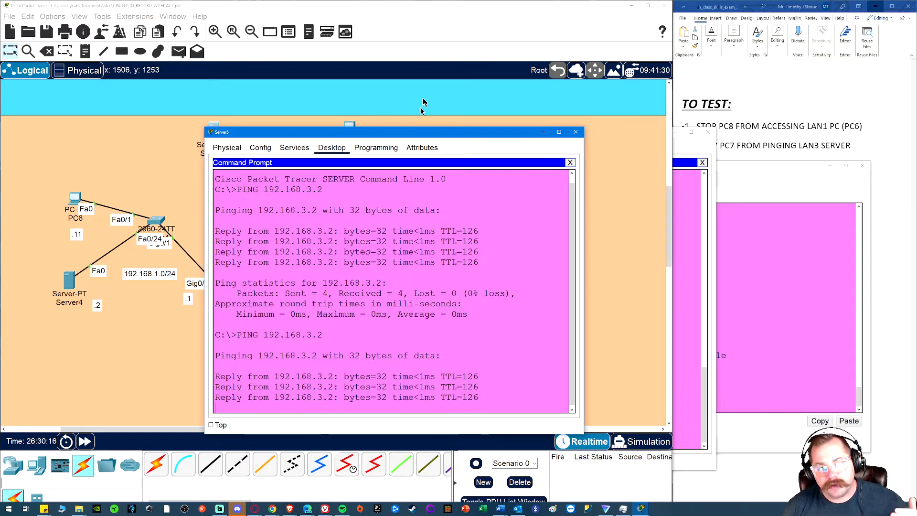
click(457, 31)
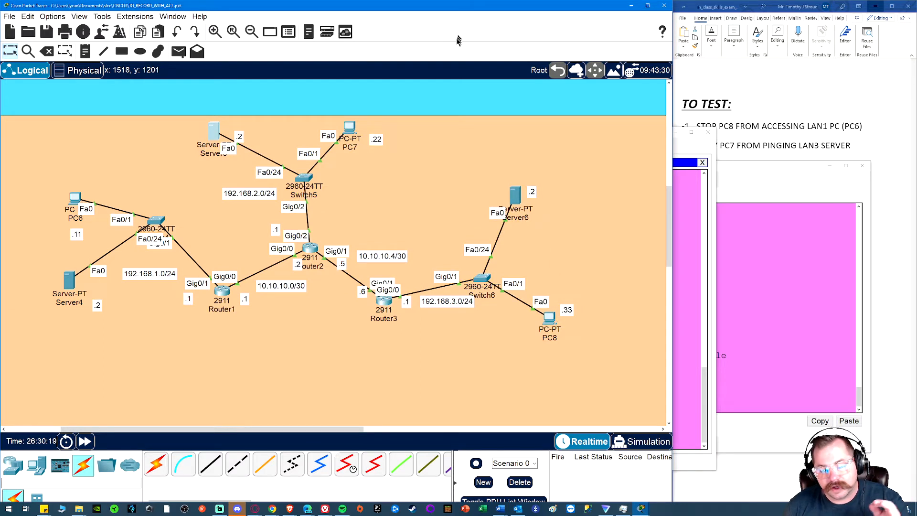
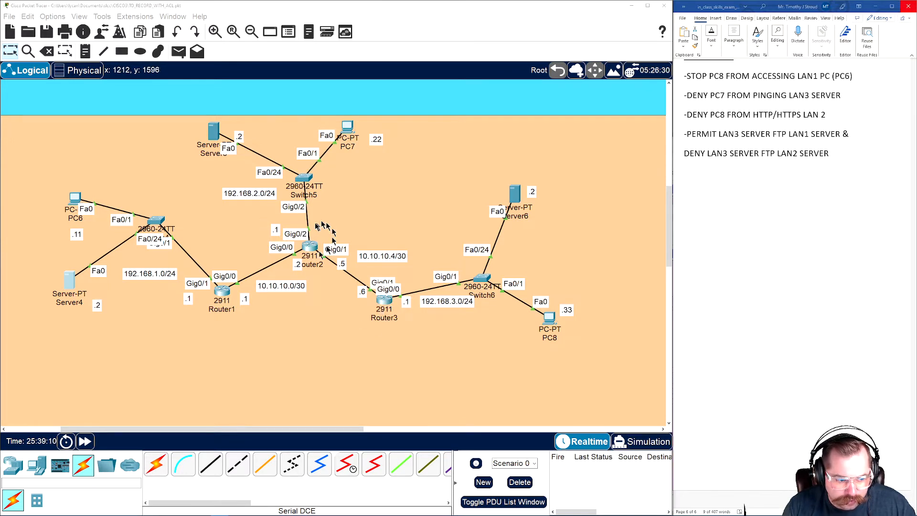
Step: Open Router2's command line and enter global configuration mode
click(310, 246)
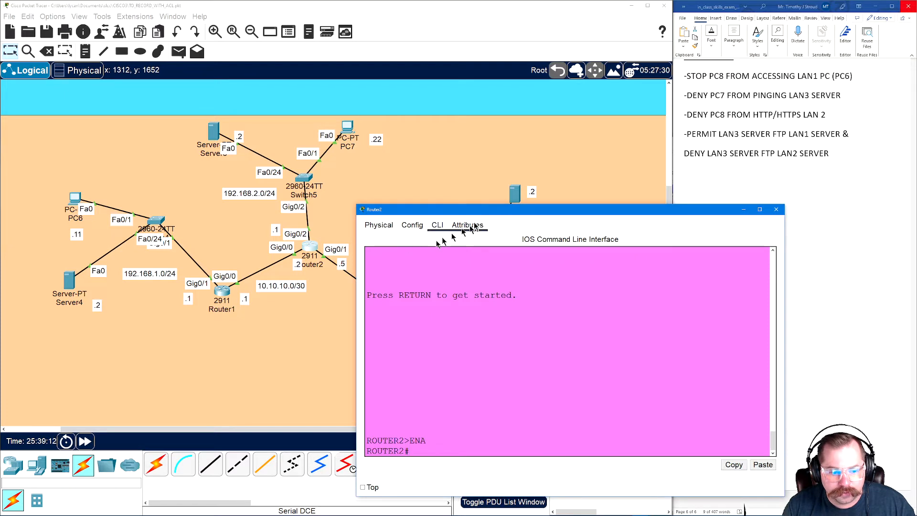
drag(475, 210, 490, 183)
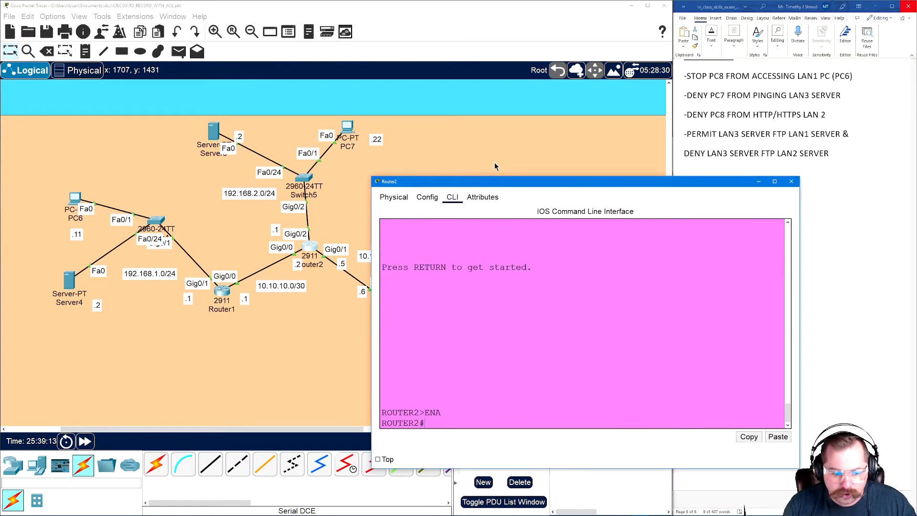
text(CONFIG T)
key(Return)
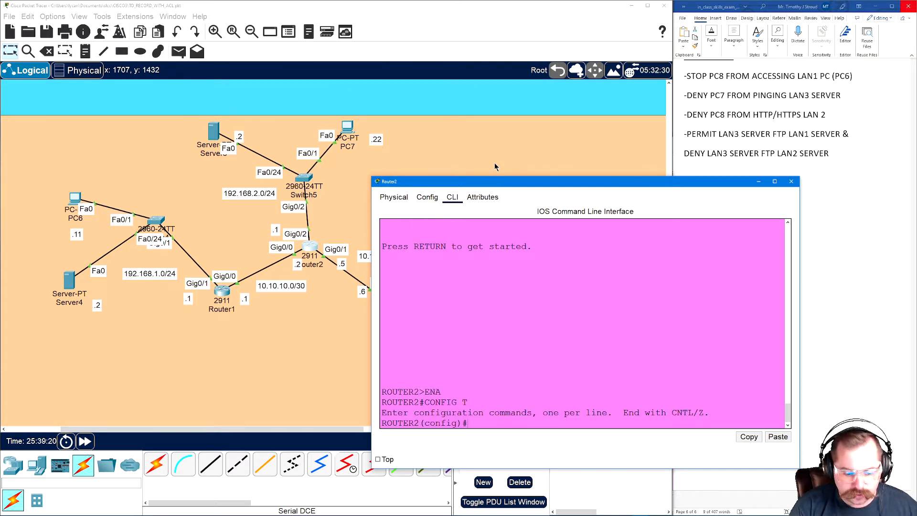
Step: Create a named extended IP access list called DENYPC8 on Router2
text(IP)
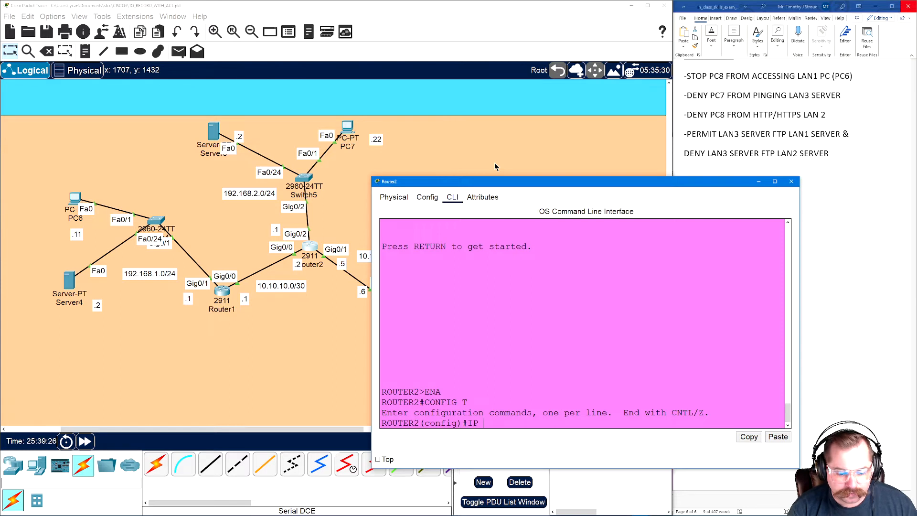
text( ACC)
key(Tab)
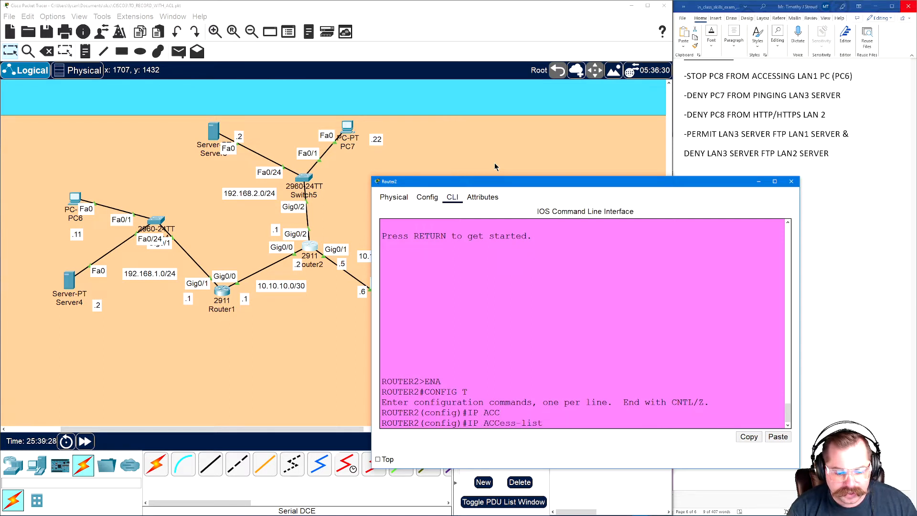
text(?)
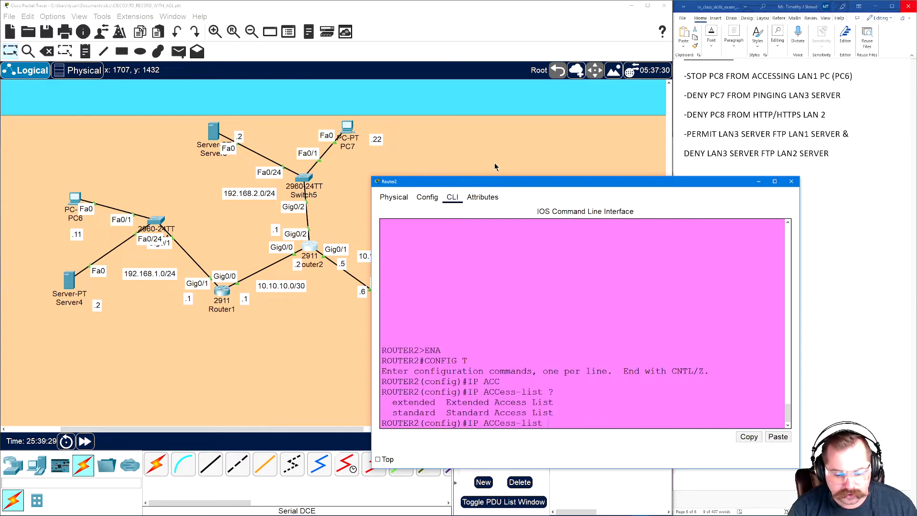
text(EXTE)
key(Tab)
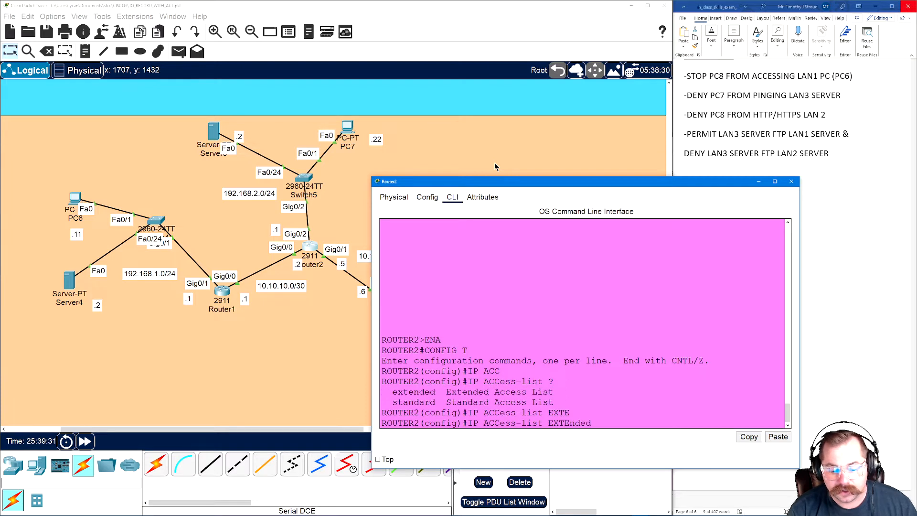
text(DENYPC8)
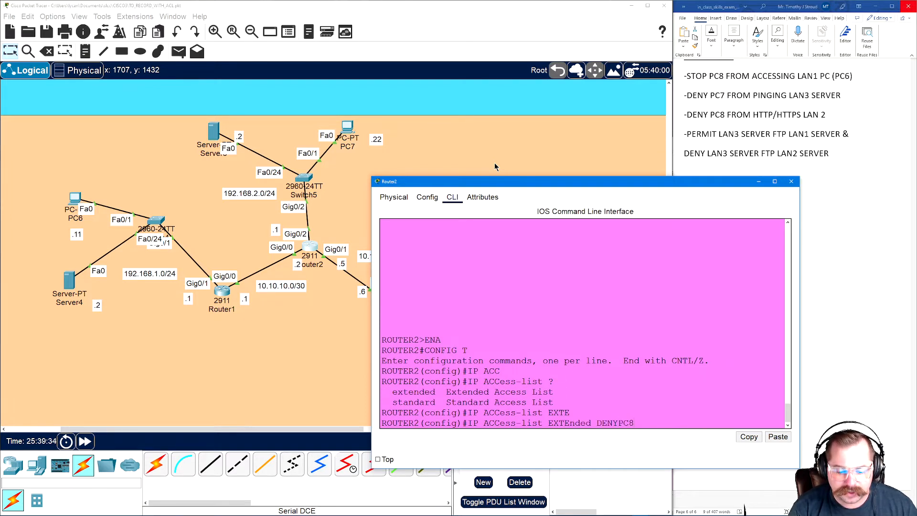
key(Return)
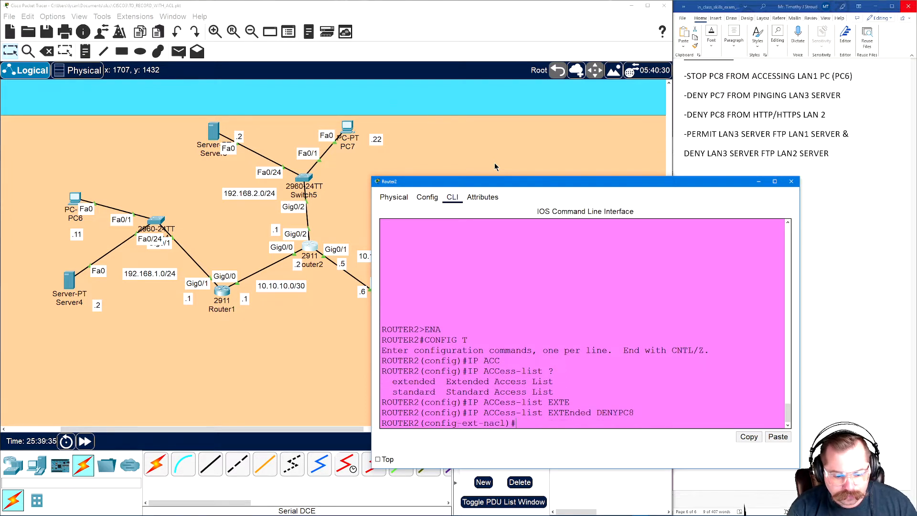
Step: Begin a DENY TCP entry in DENYPC8 and check the Word notes for the HTTP and HTTPS protocol and ports
text(DEN)
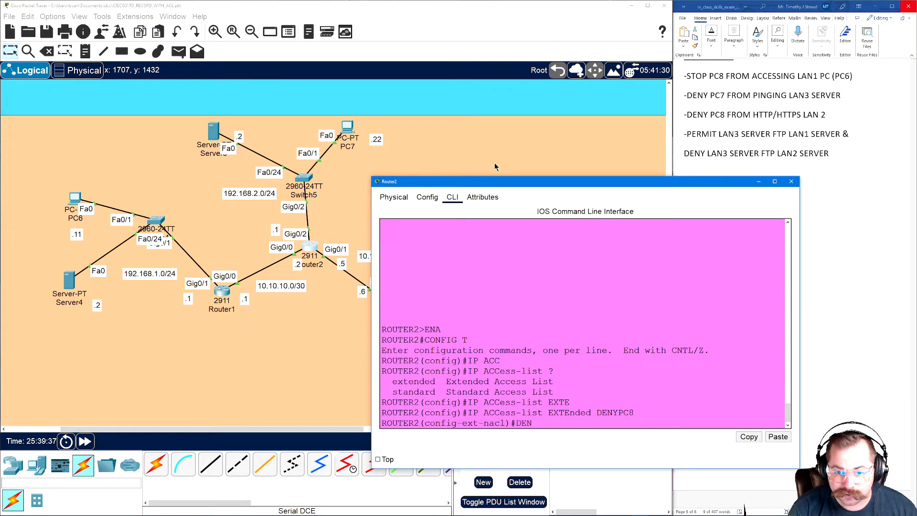
text(Y TCP)
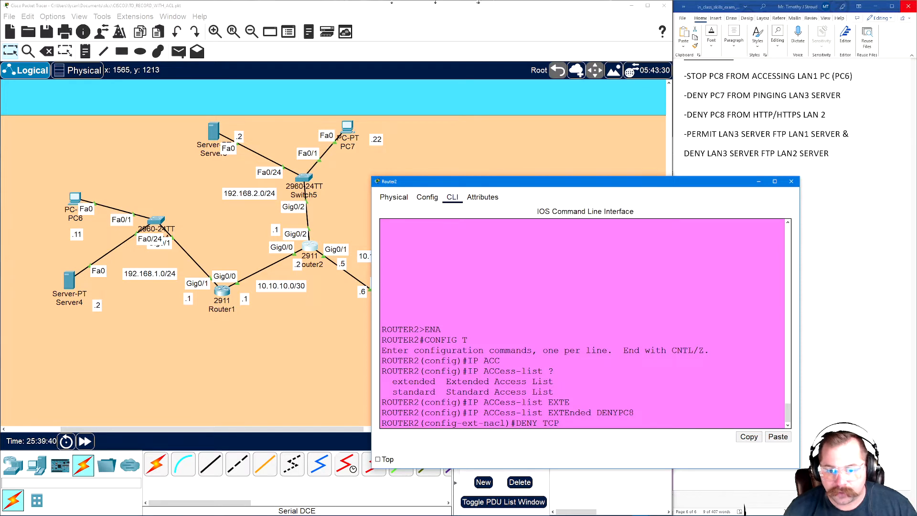
click(868, 307)
scroll(836, 290, up, 3)
scroll(837, 290, up, 12)
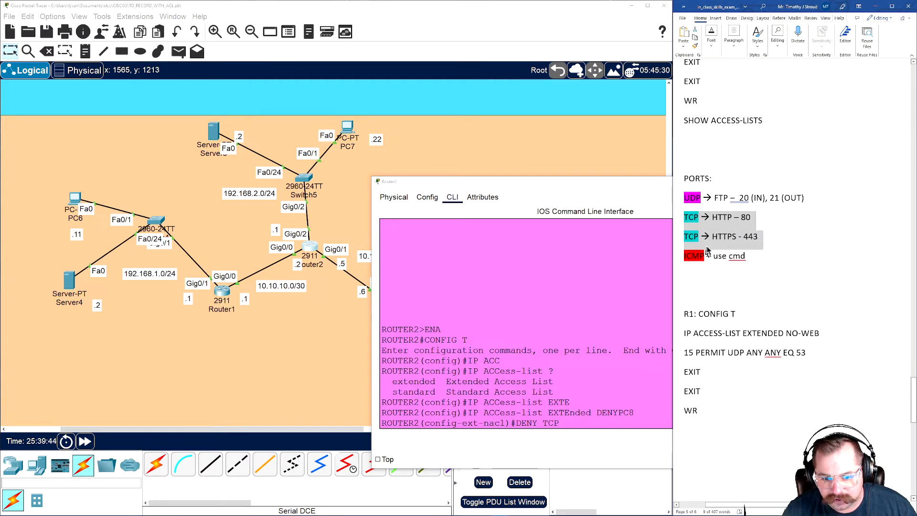
scroll(696, 258, down, 10)
scroll(697, 280, down, 5)
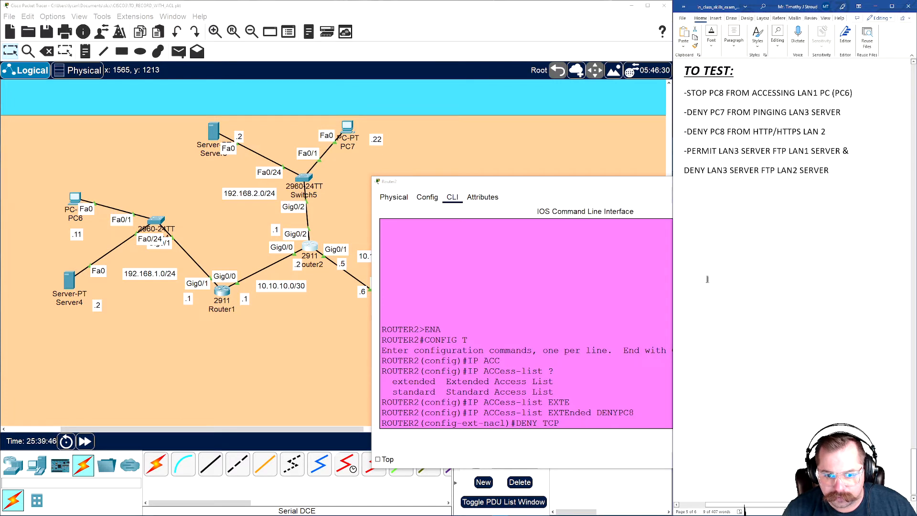
scroll(634, 303, up, 1)
scroll(594, 396, down, 1)
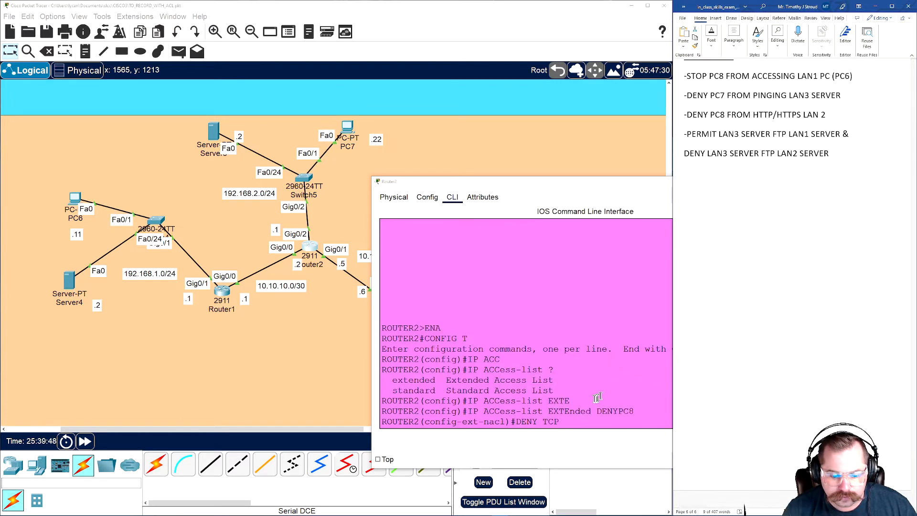
Step: Set the source of the DENY TCP entry to HOST 192.168.3.33, using the router's inline help for the source options
click(577, 426)
text(?)
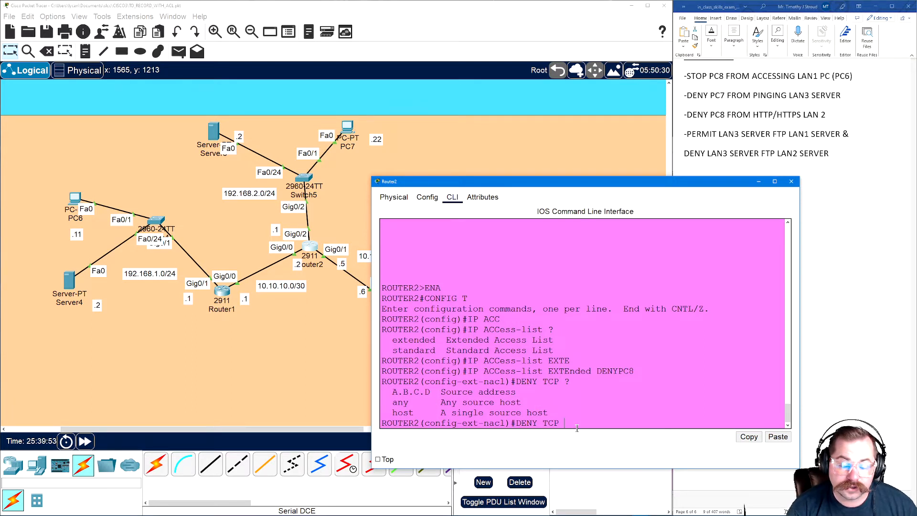
text(HOST)
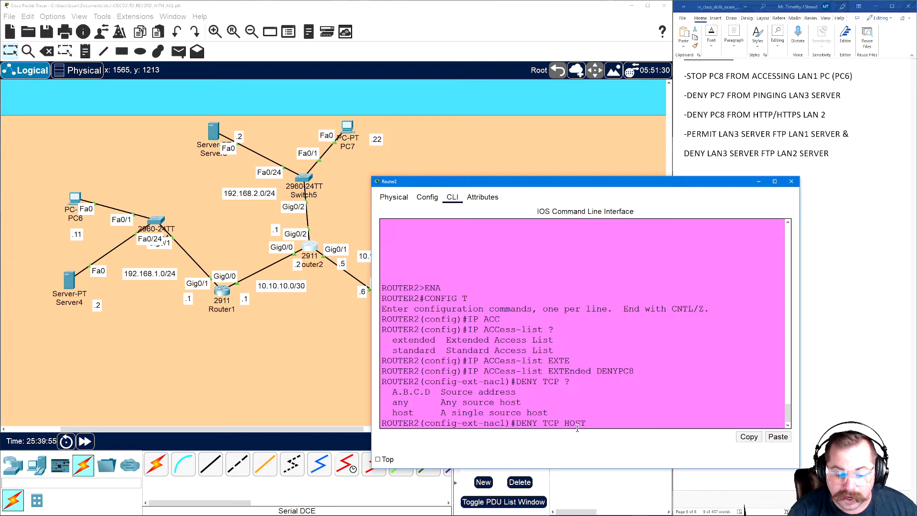
text( 192)
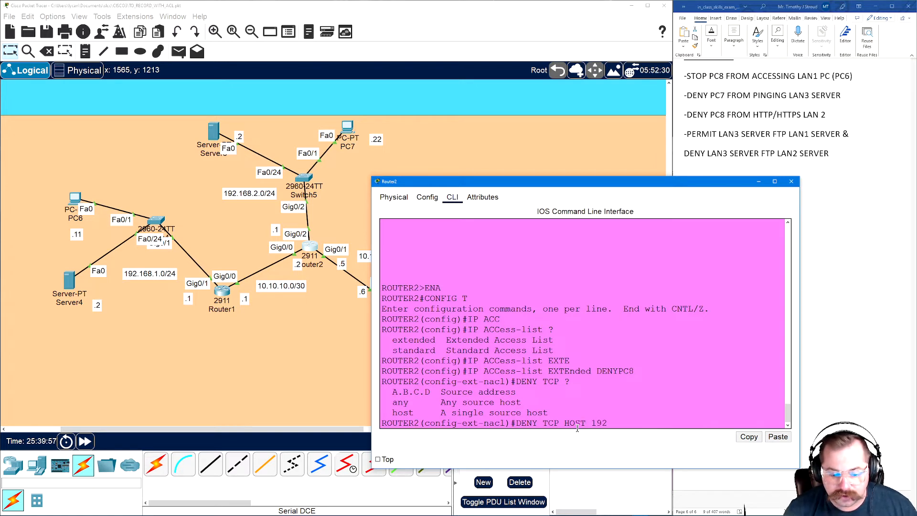
text(.168.3.33)
drag(536, 185, 463, 138)
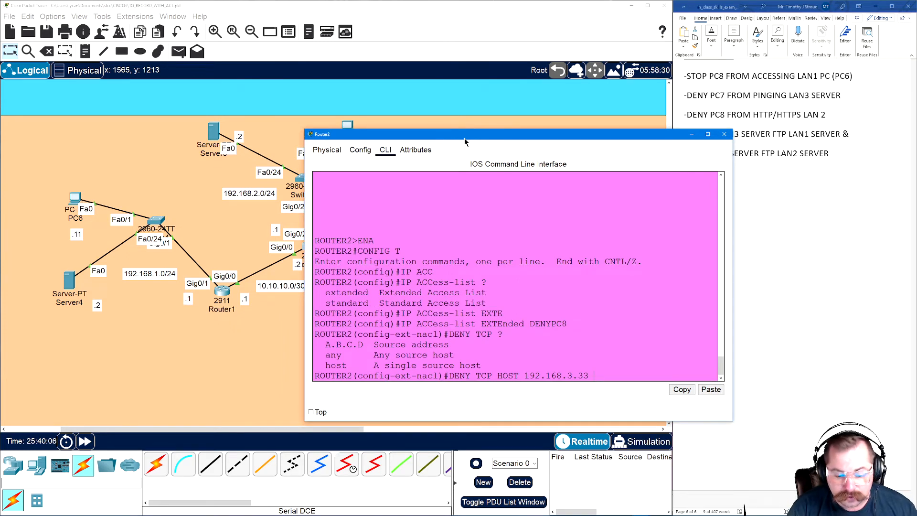
Step: Add the destination network 192.168.2.0 with wildcard 0.0.0.255 to the deny entry and list the port-matching options
text(192.168.)
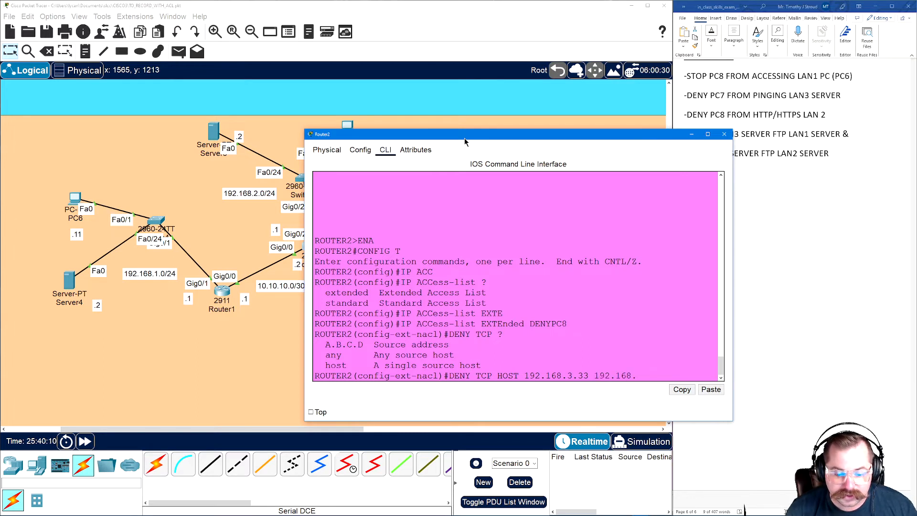
text(2.0)
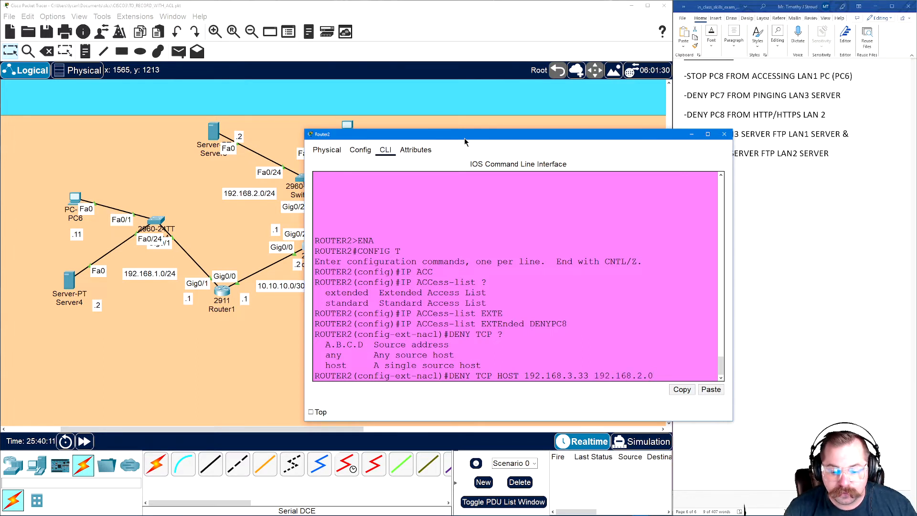
text( ?)
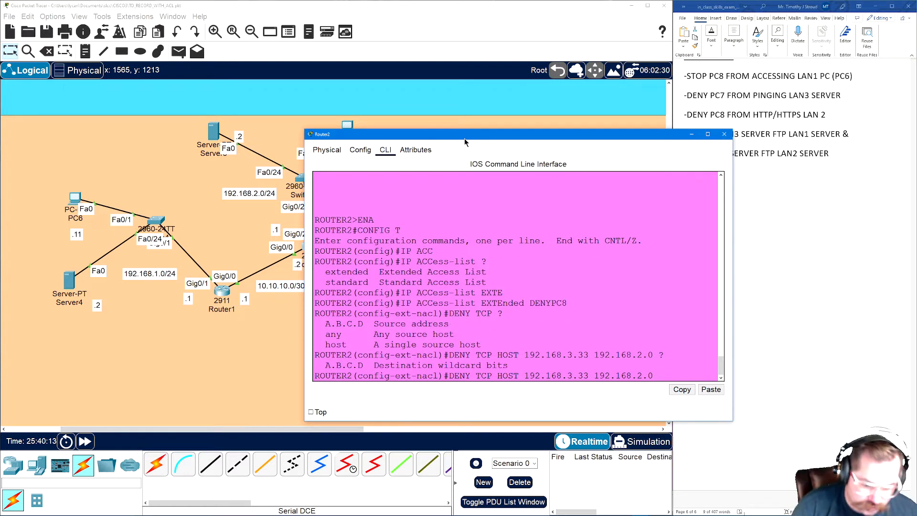
text(0)
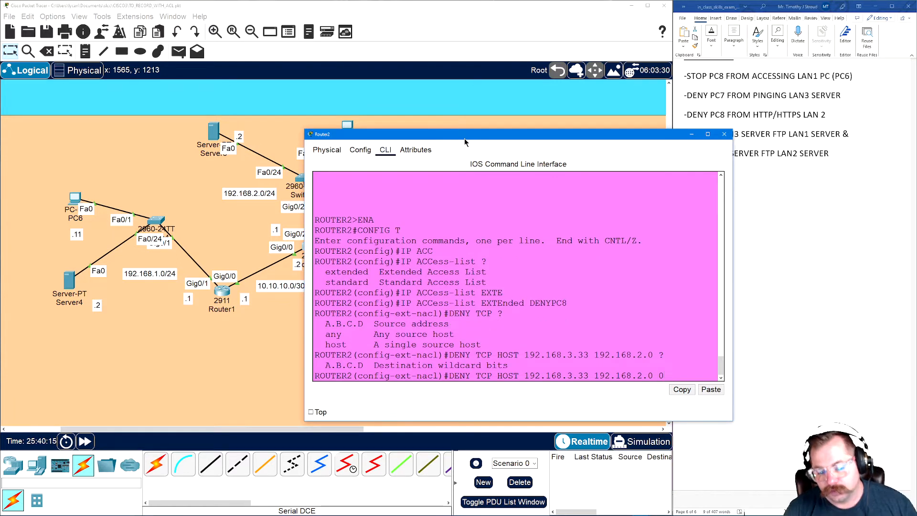
text(.0.0.255)
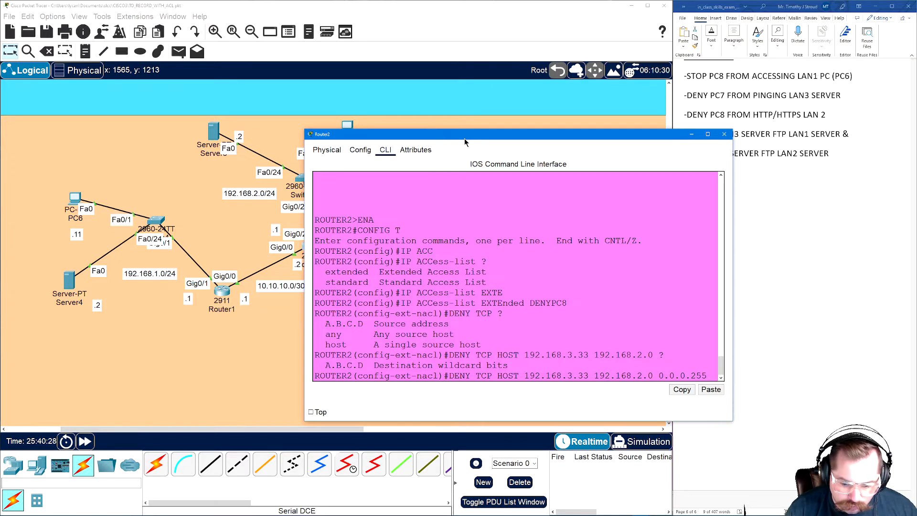
text(?)
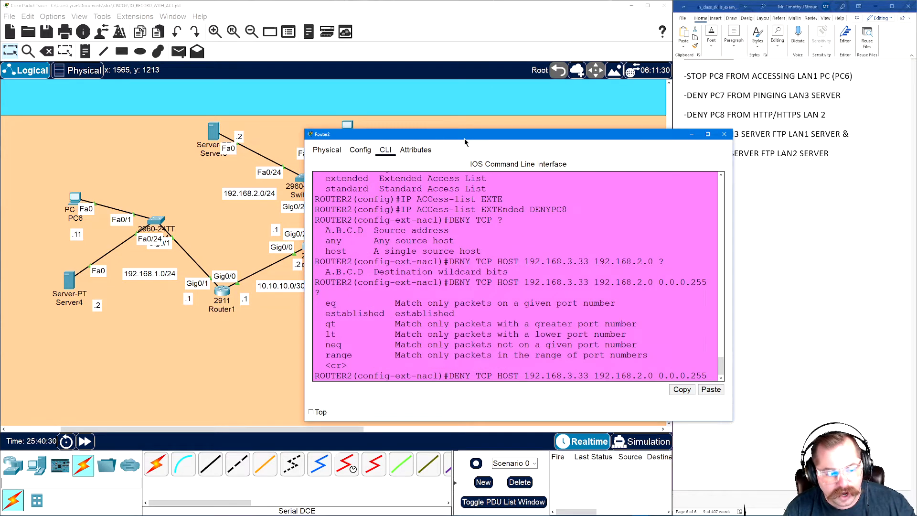
Step: Complete the deny entry with the port match EQ WWW and submit it, replacing the HTTP keyword tried first
text(EQ ?)
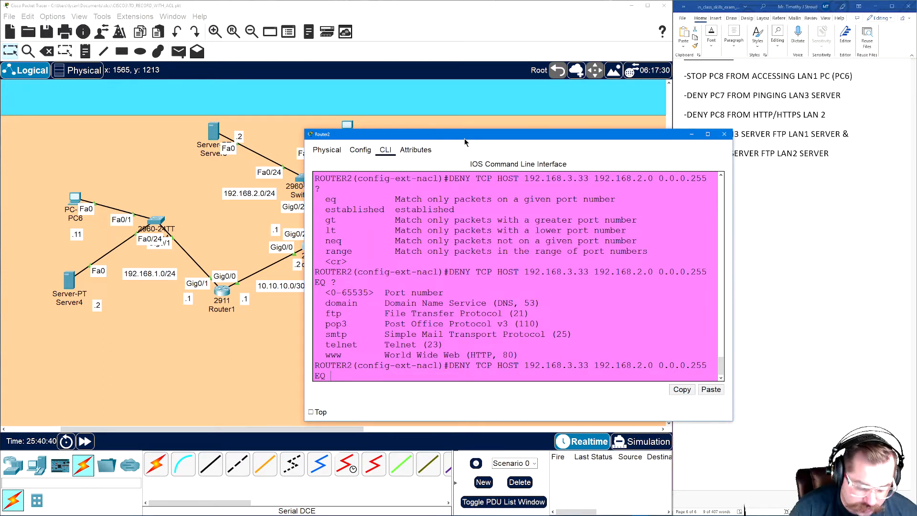
text(HTTP)
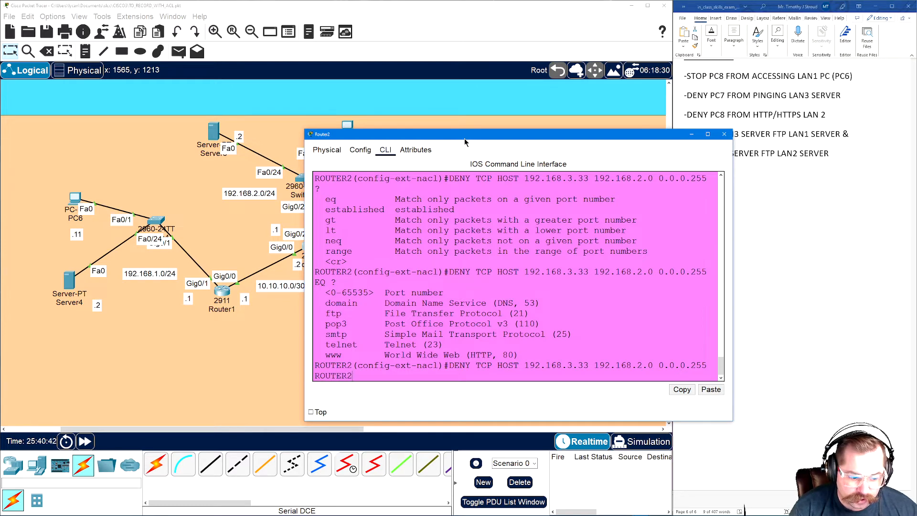
key(Return)
key(Up)
key(BackSpace)
key(BackSpace)
key(BackSpace)
key(BackSpace)
text(WWW)
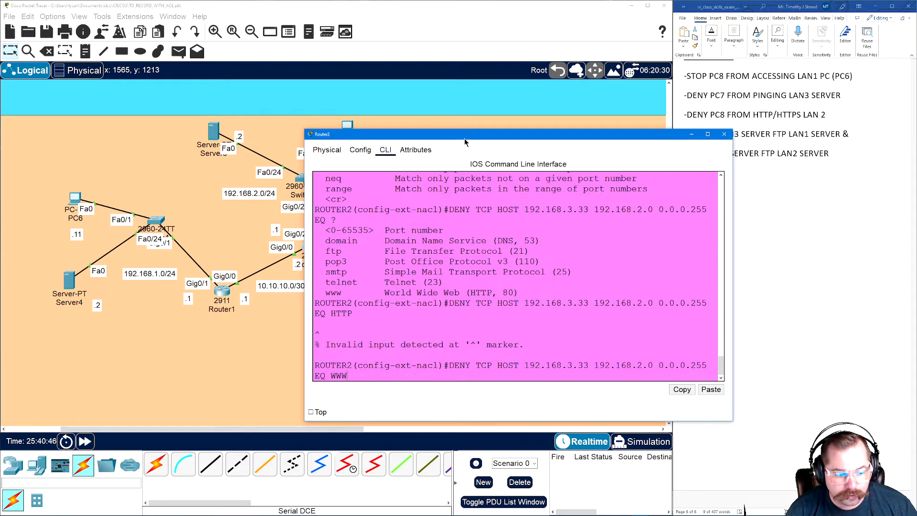
key(Return)
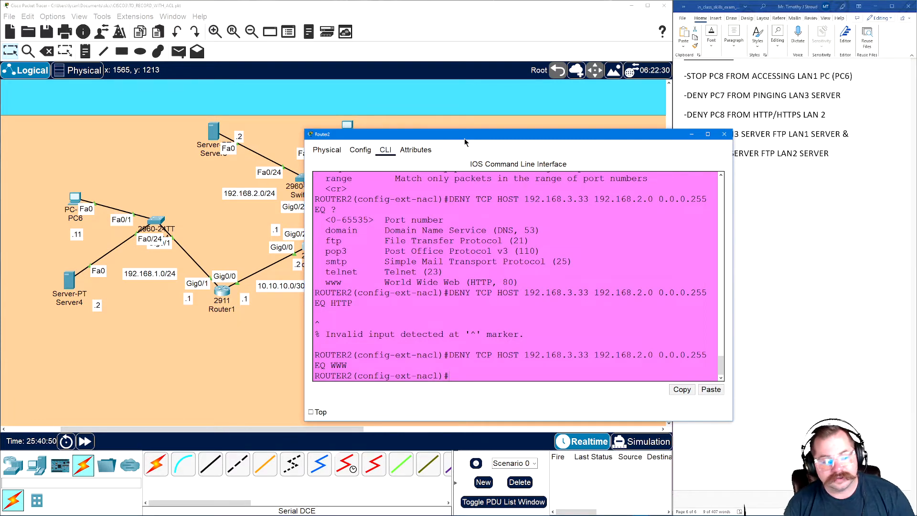
Step: Add a second TCP deny entry from host 192.168.3.33 to 192.168.2.0 0.0.0.255 for port EQ 443
key(Up)
key(BackSpace)
key(BackSpace)
key(BackSpace)
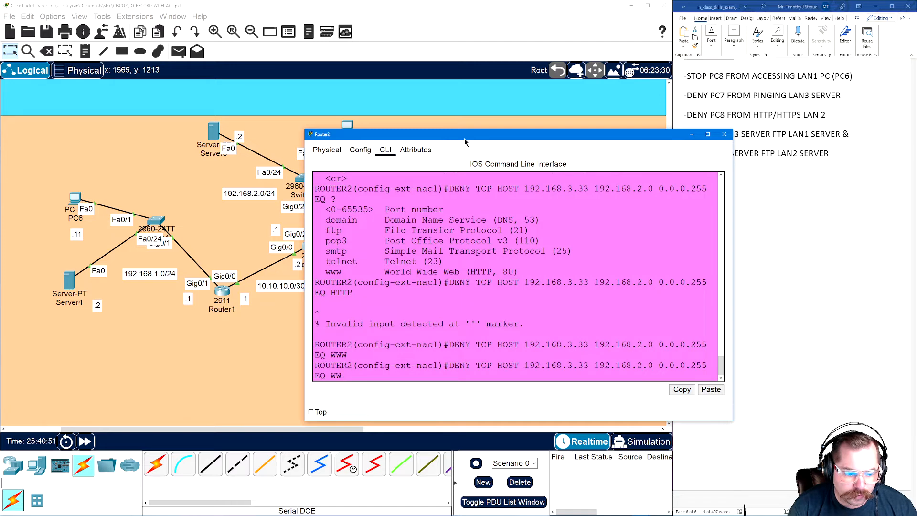
text(443)
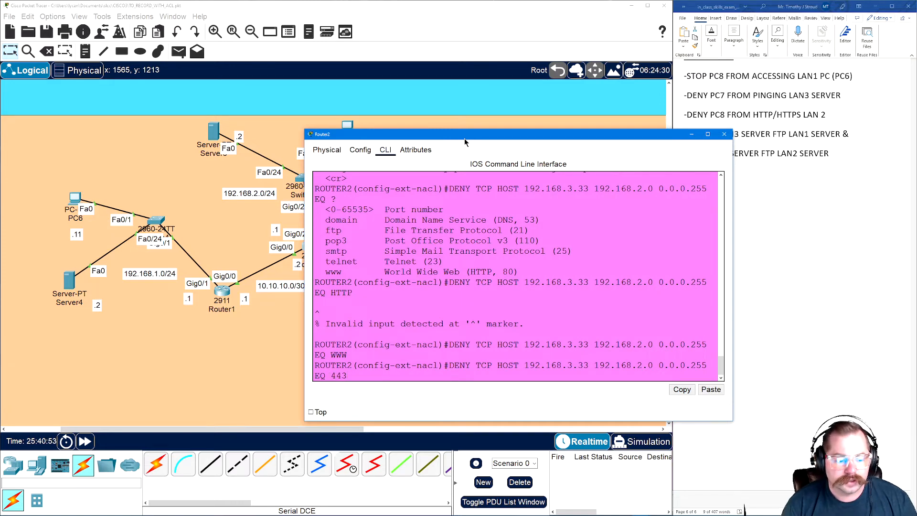
key(Return)
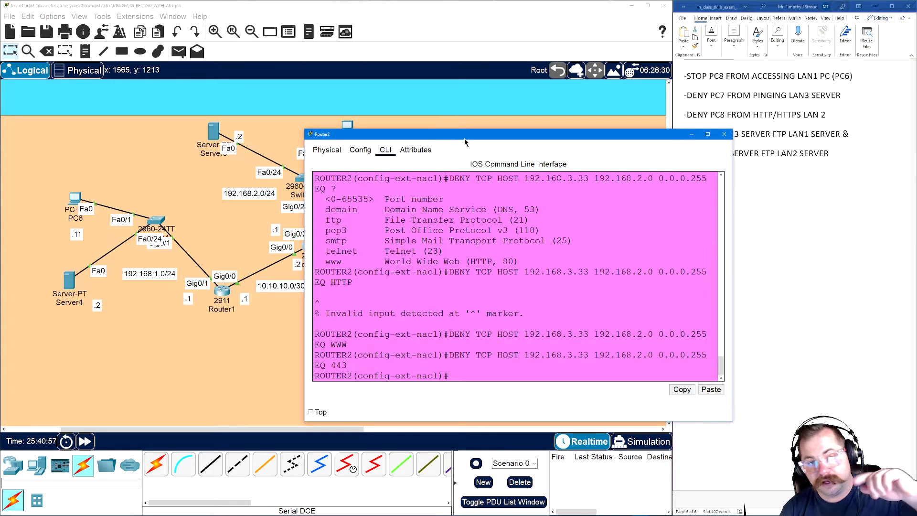
Step: Add a PERMIT IP ANY ANY entry to the access list, replacing the TCP protocol entered first
text(PERMIT TCP ANY ANY)
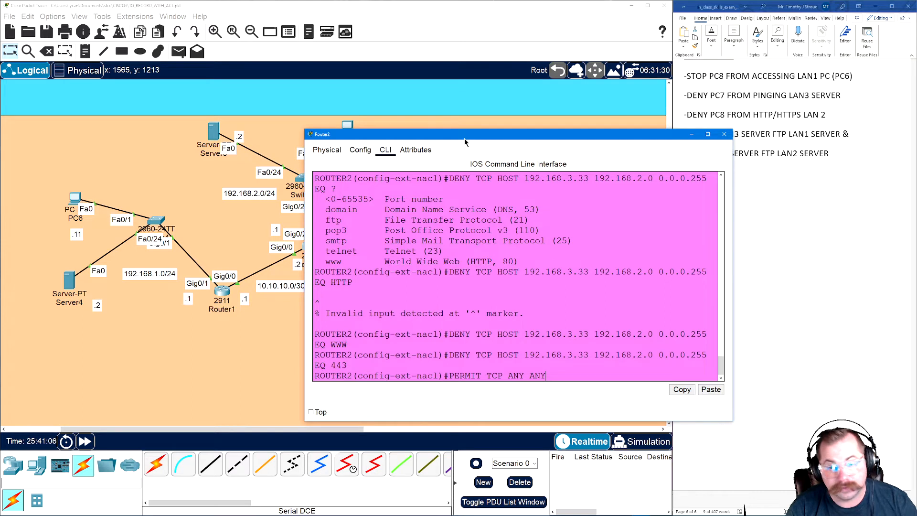
key(BackSpace)
key(BackSpace)
key(BackSpace)
key(BackSpace)
key(BackSpace)
key(BackSpace)
key(BackSpace)
key(BackSpace)
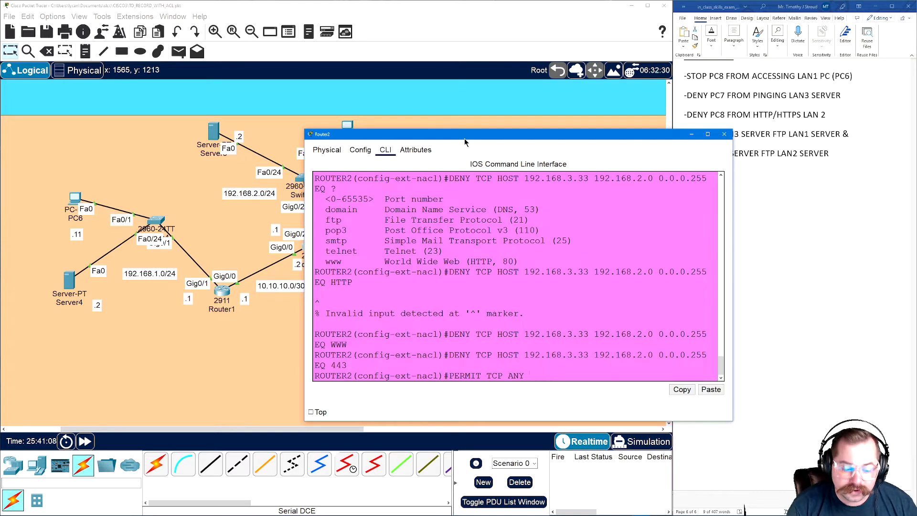
key(BackSpace)
key(BackSpace)
key(BackSpace)
text(IP)
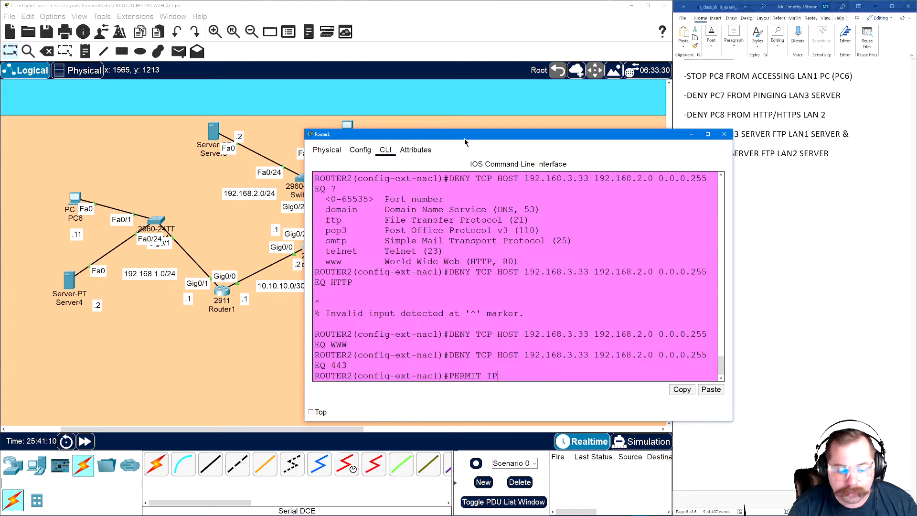
text( ANY ANY)
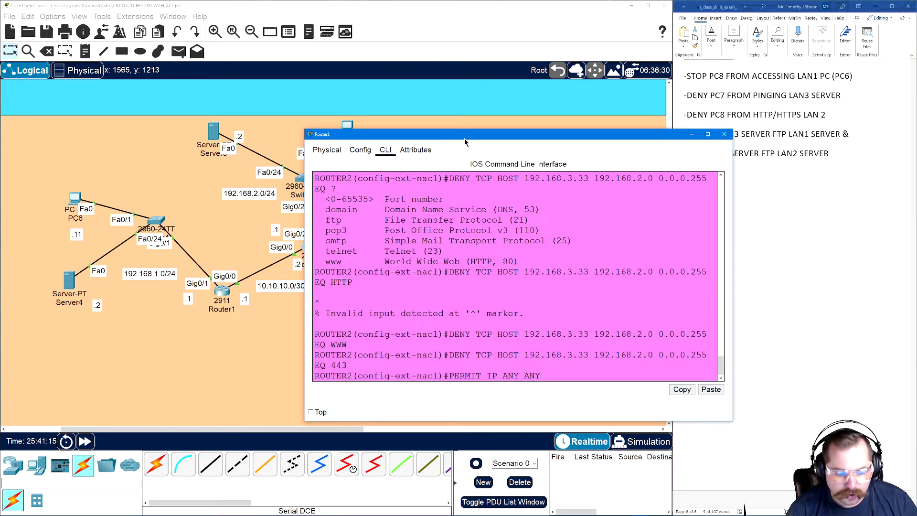
key(Return)
Step: Exit Router2's access-list and global configuration modes and save the configuration with WR
text(EXIT)
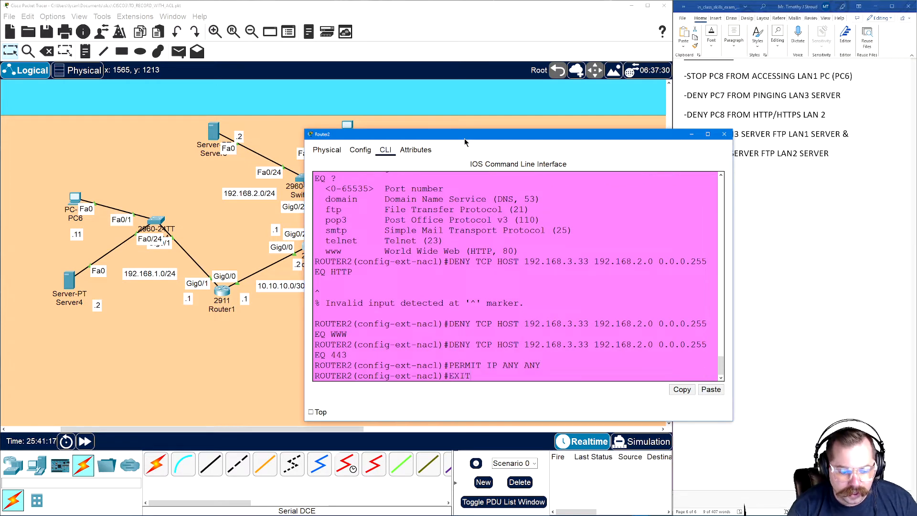
key(Return)
text(EXIT)
key(Return)
text(WR)
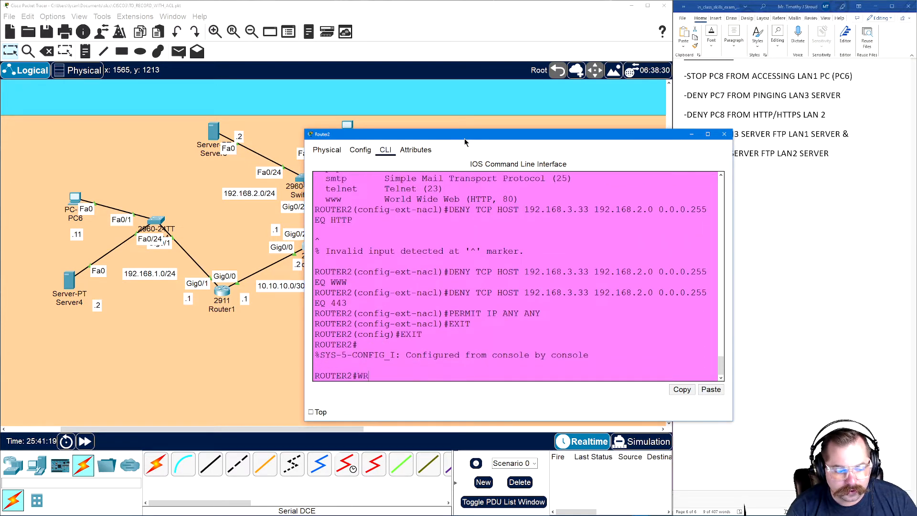
key(Return)
Step: Show the access lists on Router2 to review the DENYPC7 and DENYPC8 entries
text(SHOW ACCess-lists)
key(Tab)
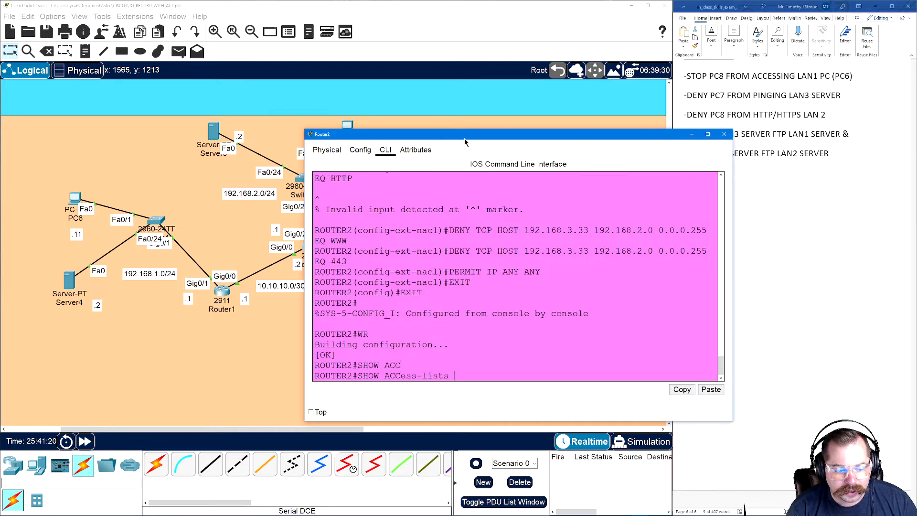
key(Return)
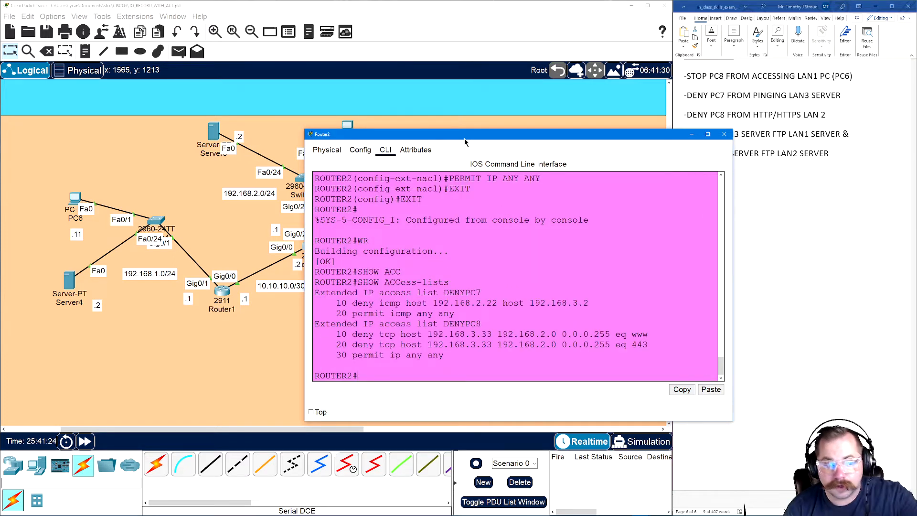
Step: Uncover the topology to check Router2's links, and enter configuration mode for its interface GIG0/2
drag(464, 141, 472, 280)
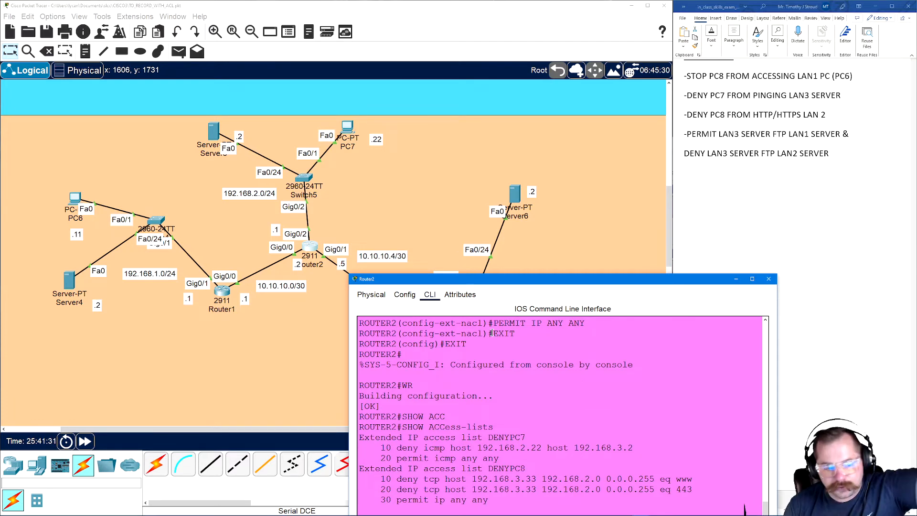
drag(506, 279, 539, 158)
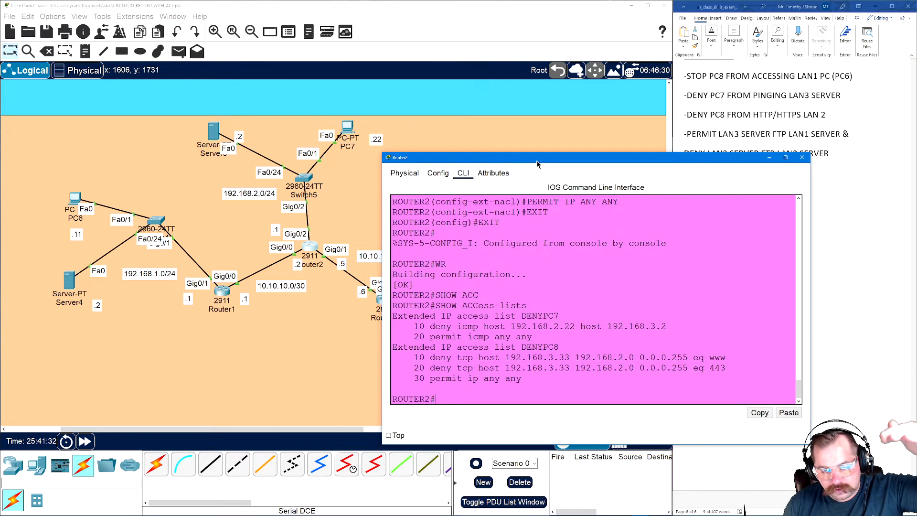
click(457, 390)
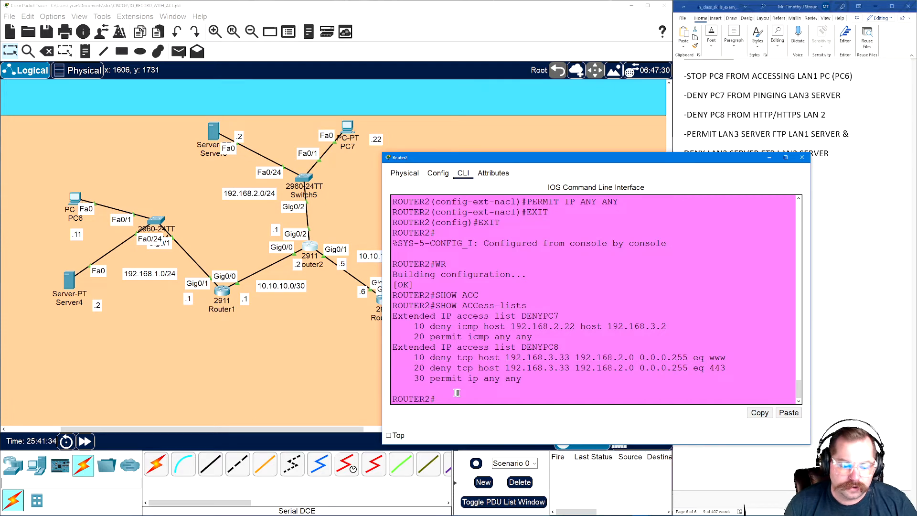
text(CONFIG T)
key(Return)
text(IN)
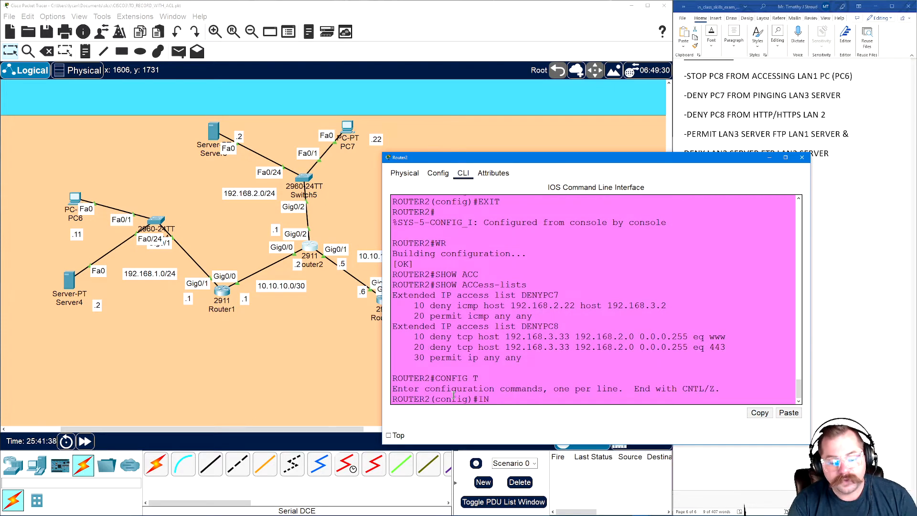
text(T GIG0/2)
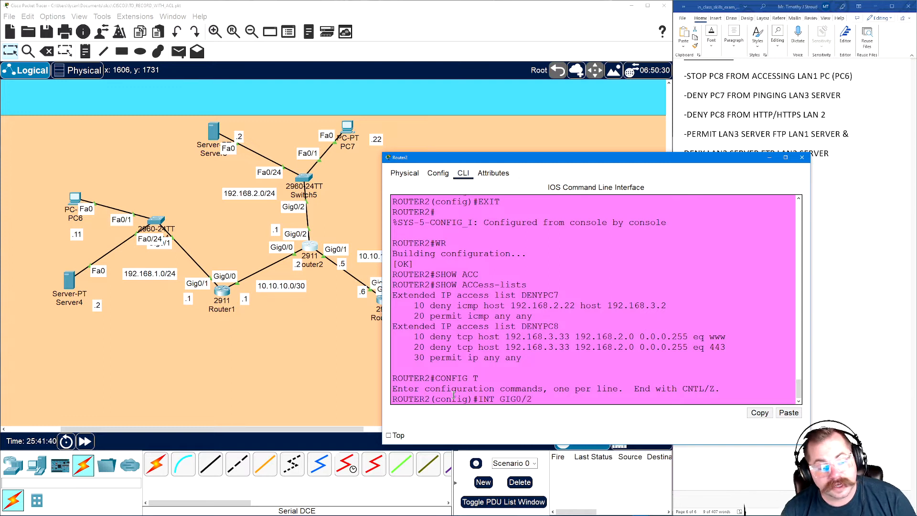
key(Return)
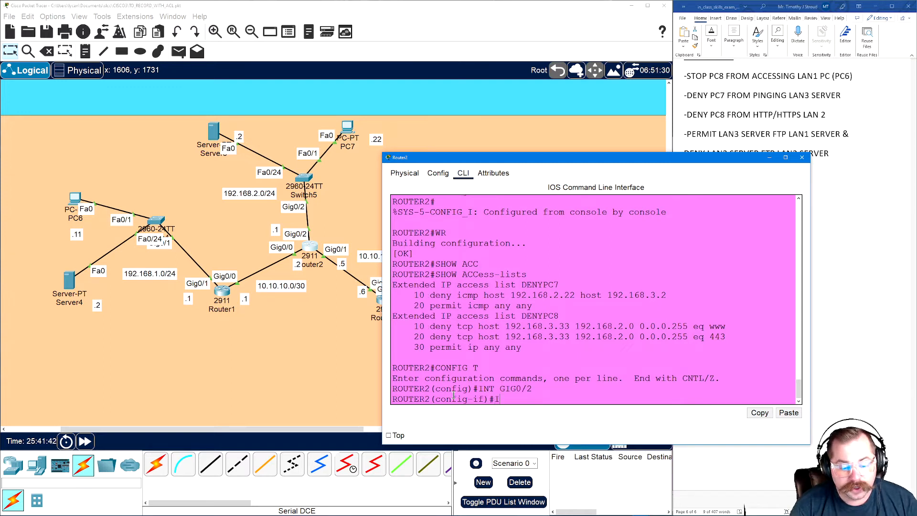
Step: Apply access group DENYPC8 to the interface in the OUT direction, using the inline help for the name and direction options
text(IP A)
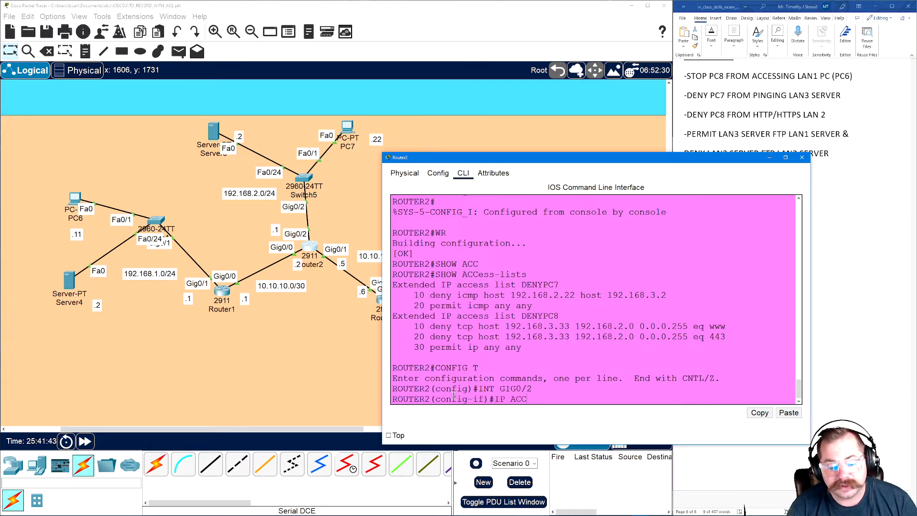
text(CC)
key(Tab)
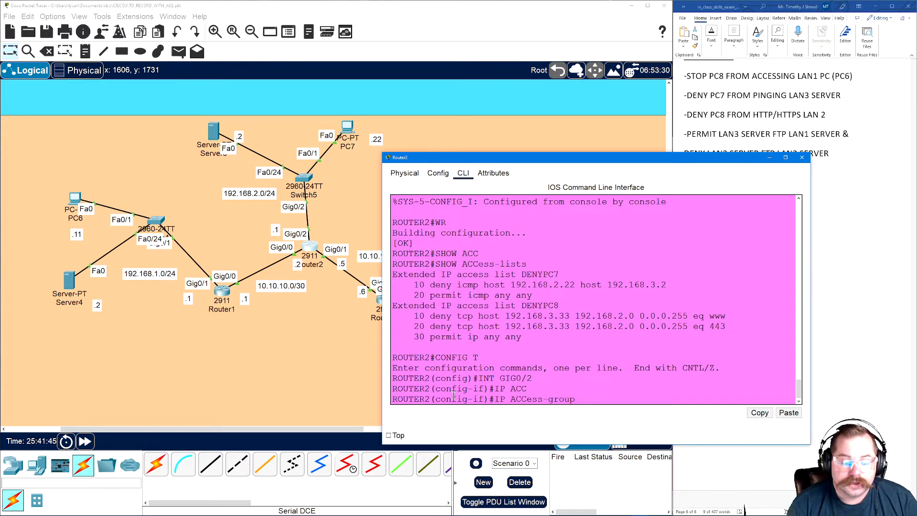
text(?)
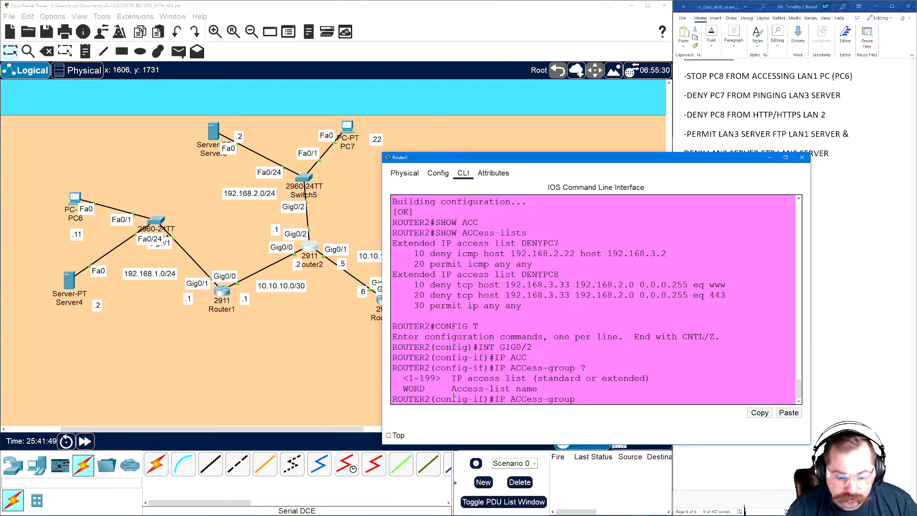
text(DENYPC)
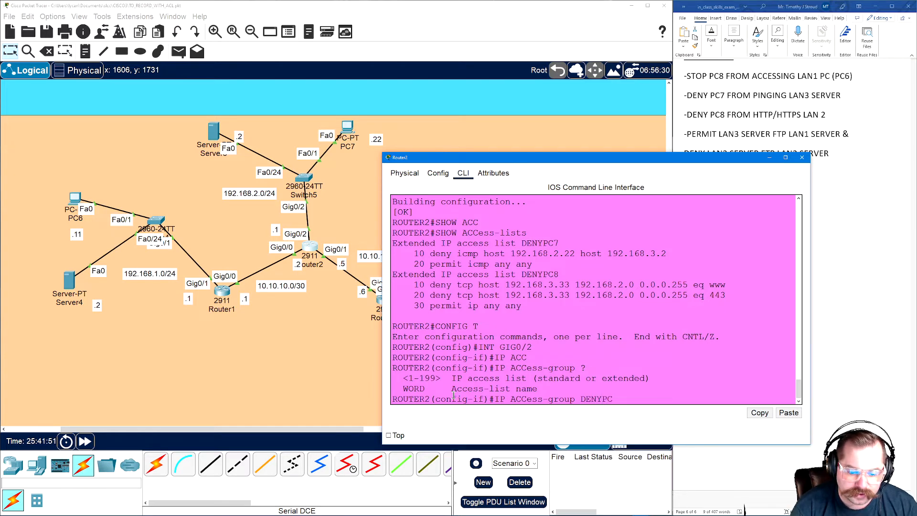
text(8 ?)
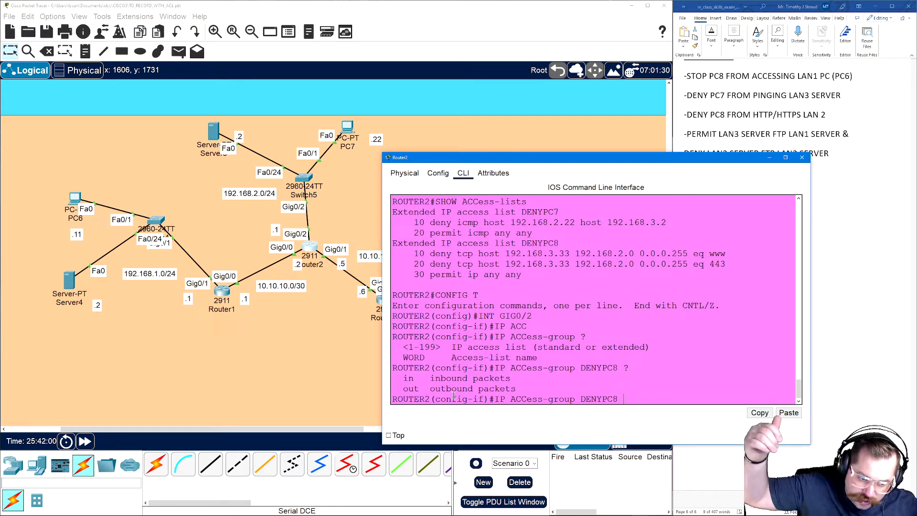
text(OUT)
key(Return)
Step: Leave interface configuration back to privileged mode and write Router2's configuration to memory
text(EXI)
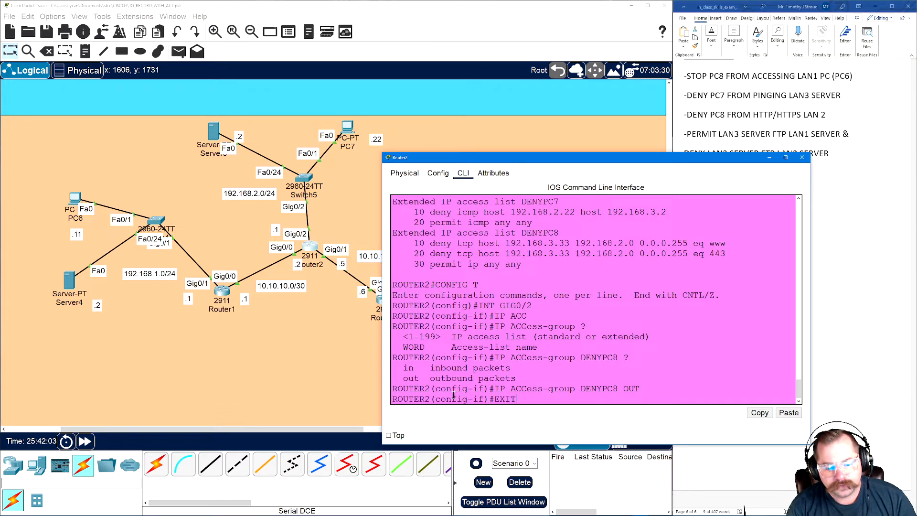
text(T)
key(Return)
text(EXIT)
key(Return)
text(WR)
key(Return)
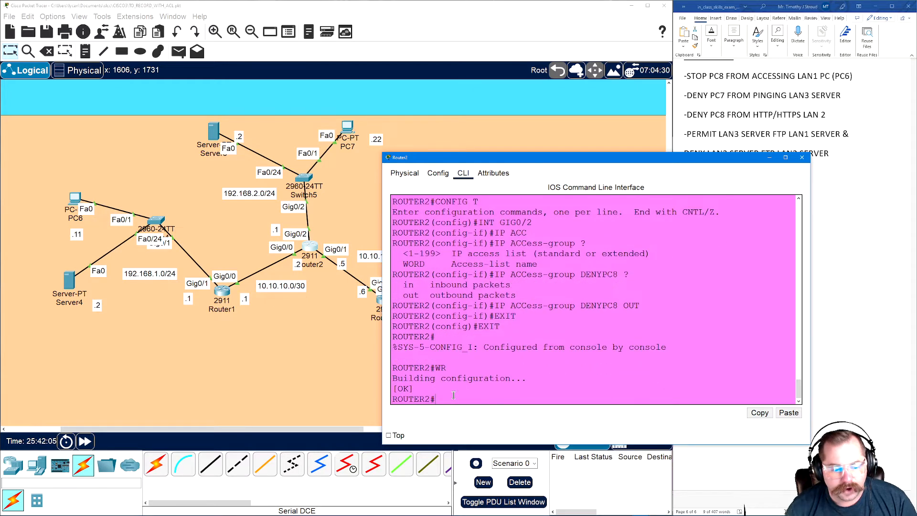
Step: Ping 192.168.2.2 and 192.168.2.22 from Server4's command prompt
click(70, 286)
key(Up)
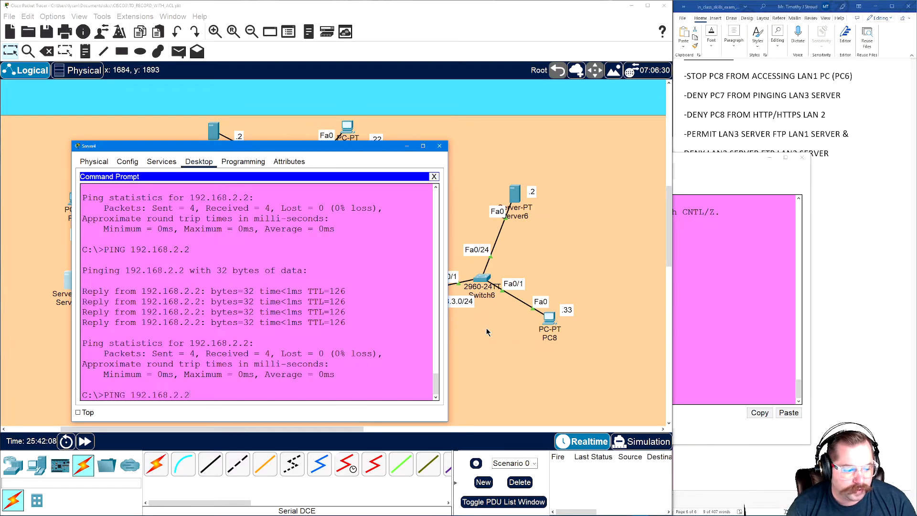
key(Return)
drag(254, 148, 613, 154)
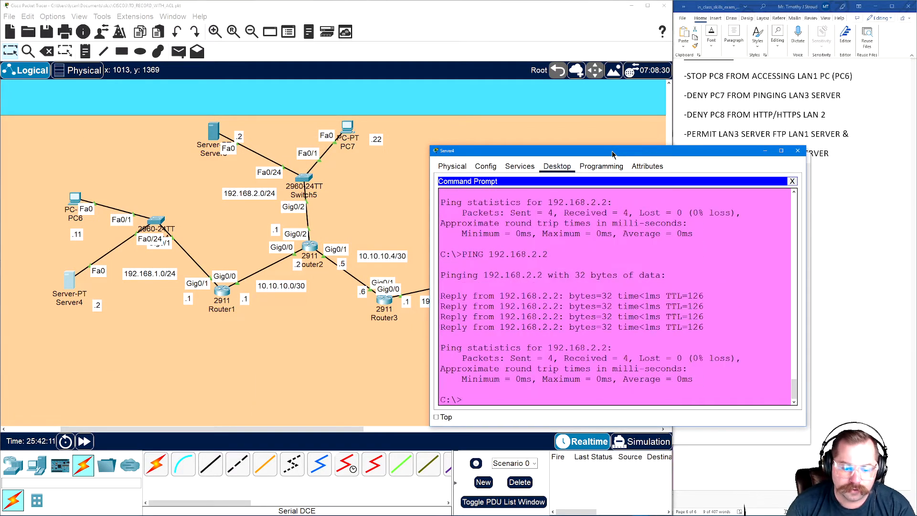
key(Up)
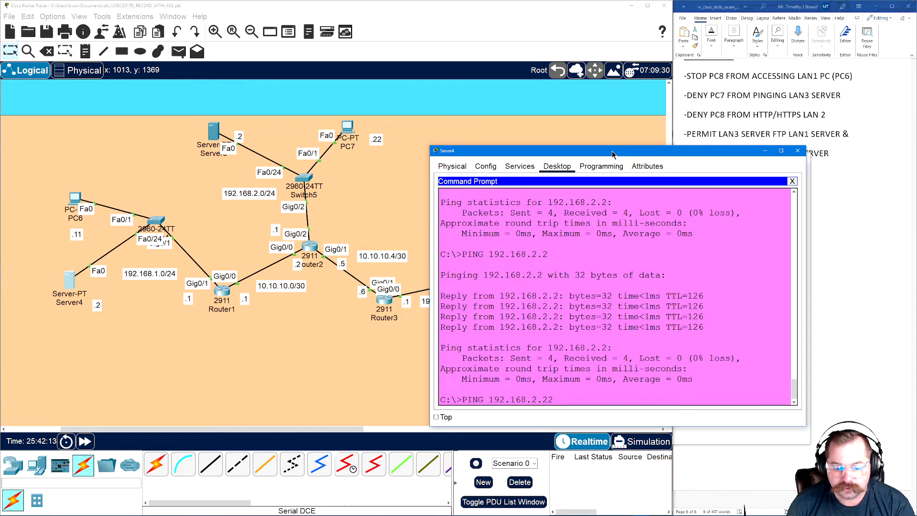
text(2)
key(Return)
Step: Move Server4's window aside and ping 192.168.2.22 from PC8's command prompt
drag(729, 157, 362, 255)
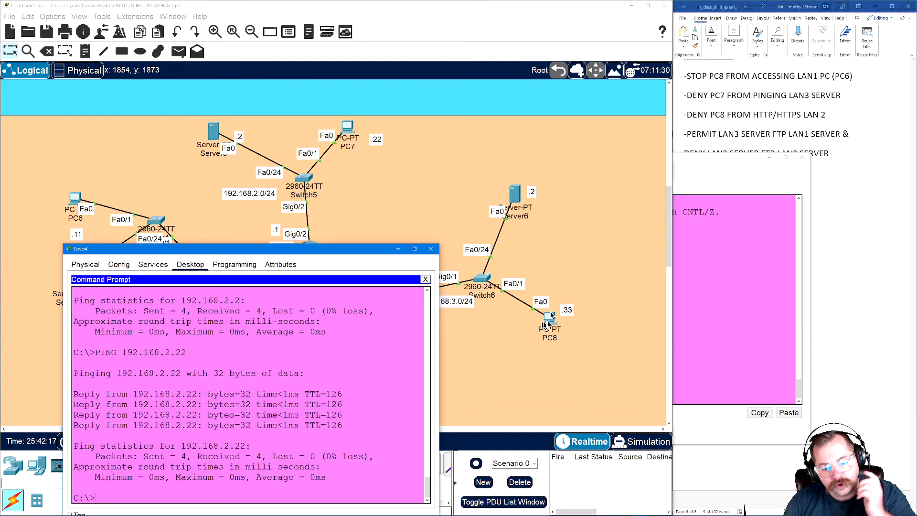
click(681, 304)
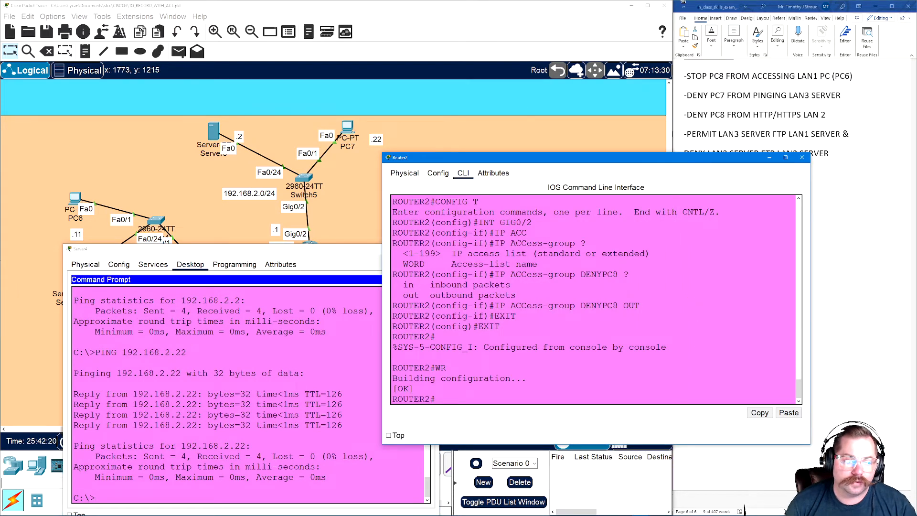
click(611, 47)
click(559, 319)
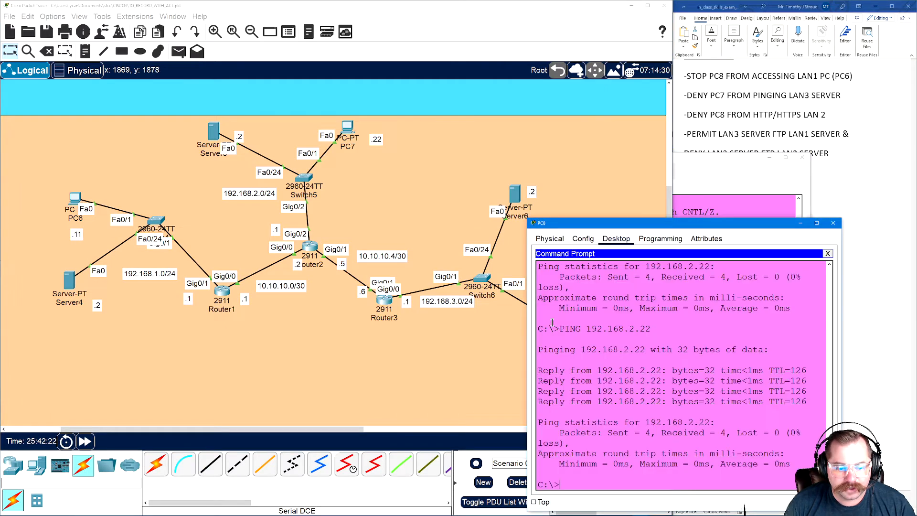
drag(652, 216, 678, 151)
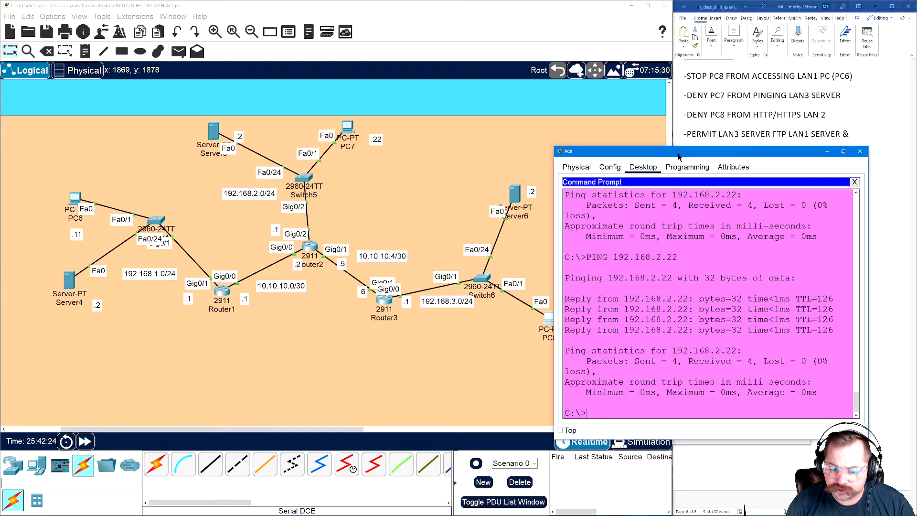
key(Up)
key(Return)
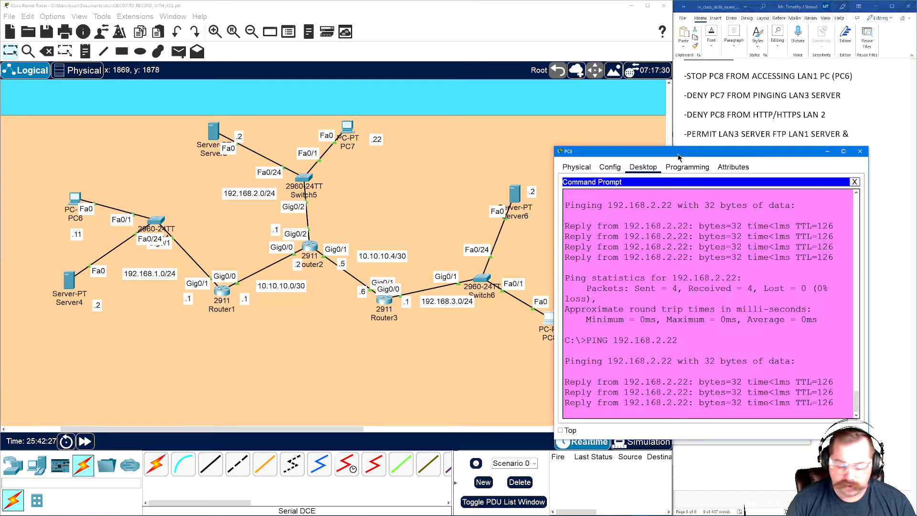
Step: Ping 192.168.2.2 and 192.168.2.1 from PC8, and move its window clear of the topology and task list
key(Up)
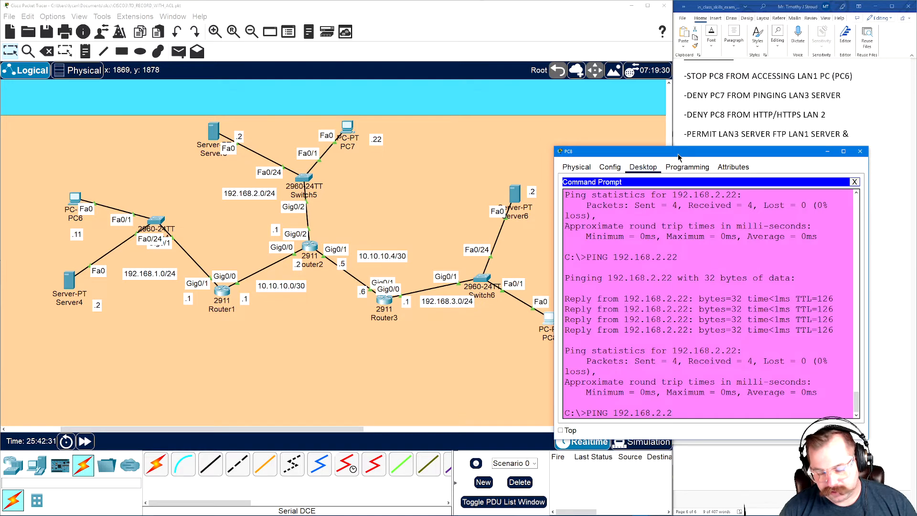
key(Return)
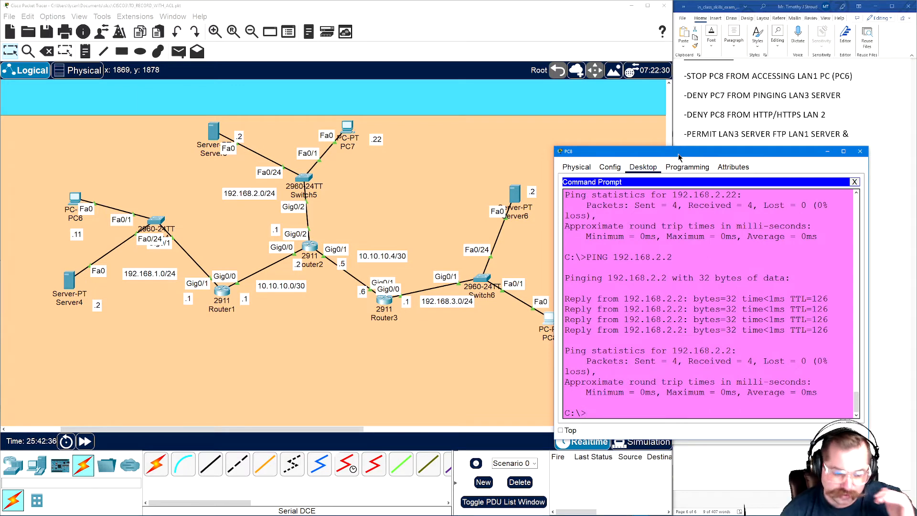
key(Up)
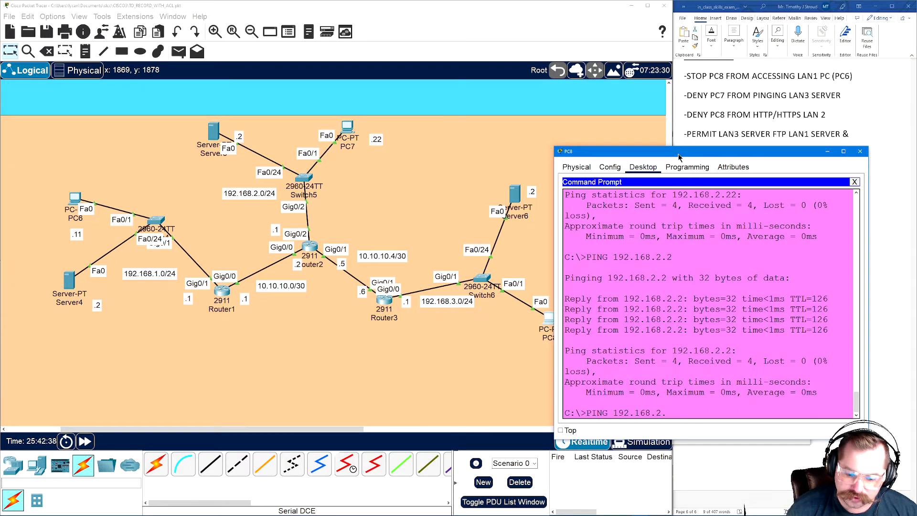
text(1)
key(Return)
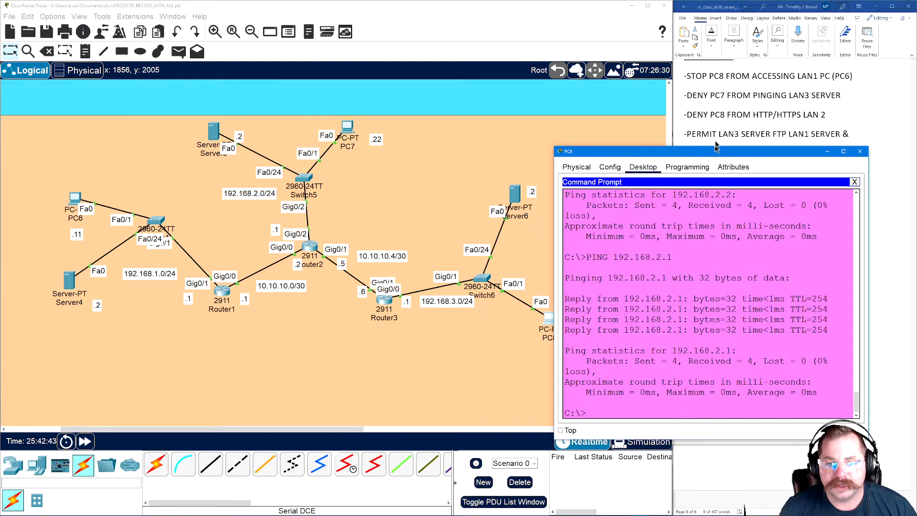
click(716, 125)
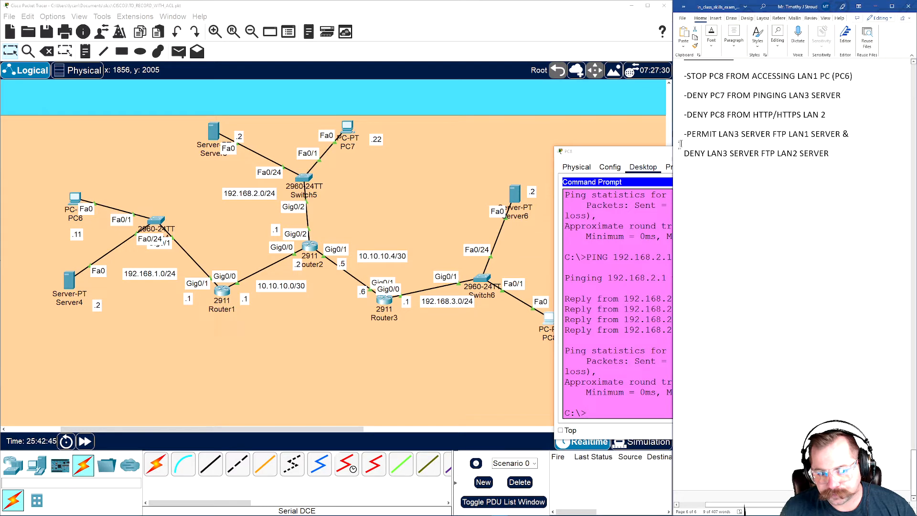
drag(622, 157, 647, 170)
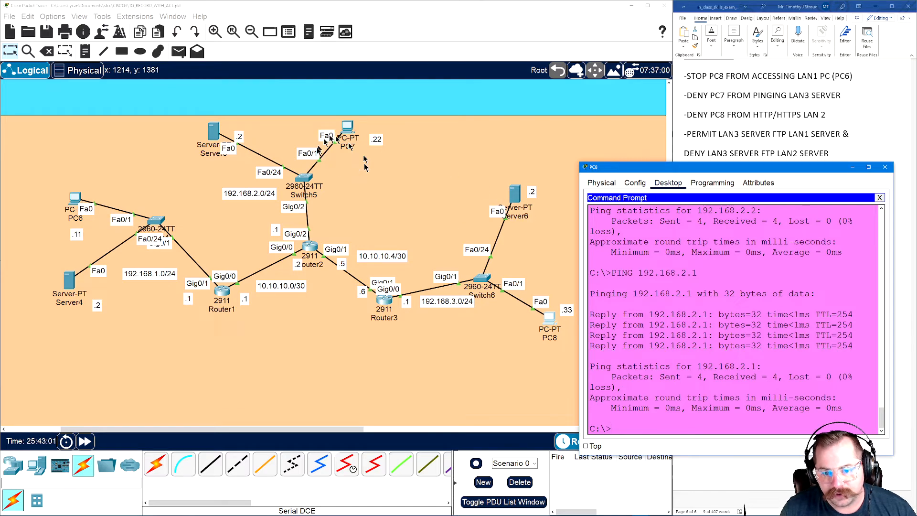
Step: Move PC8's window below the task list and open Router3's command-line interface
drag(652, 171, 633, 200)
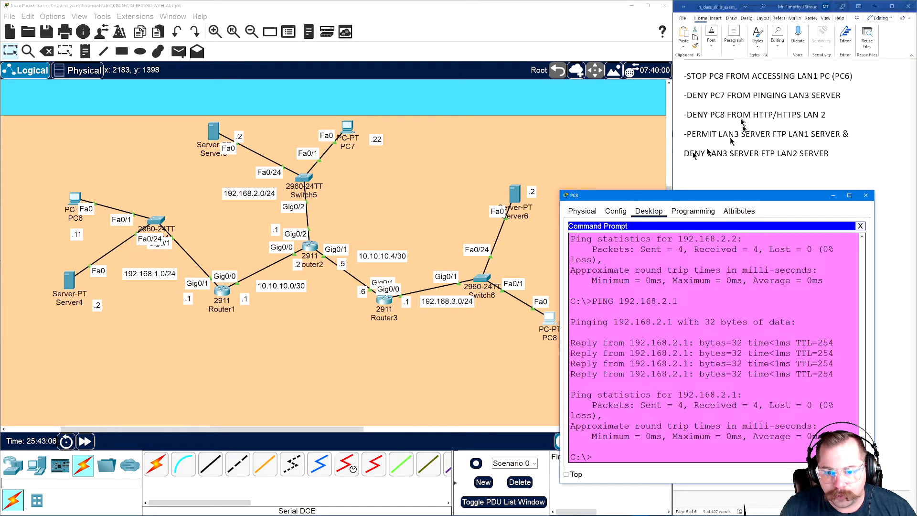
click(390, 304)
drag(389, 301, 389, 302)
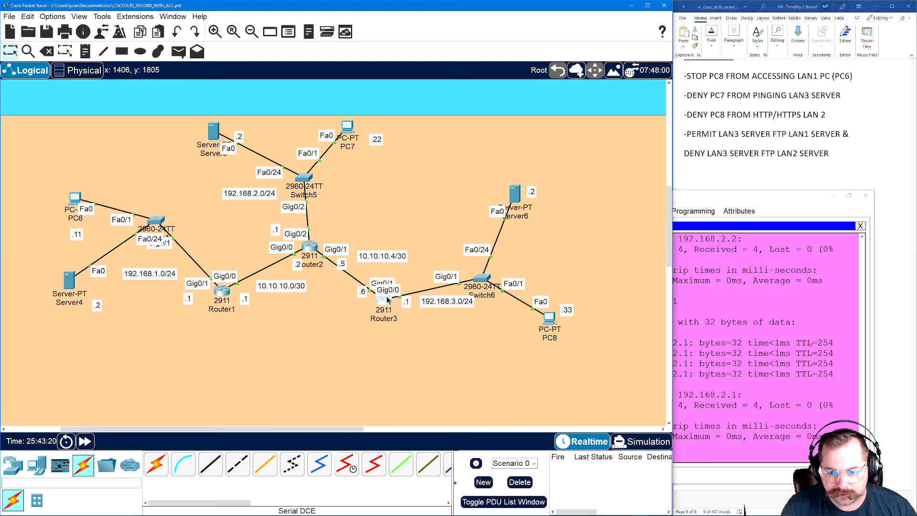
click(386, 304)
drag(459, 141, 493, 134)
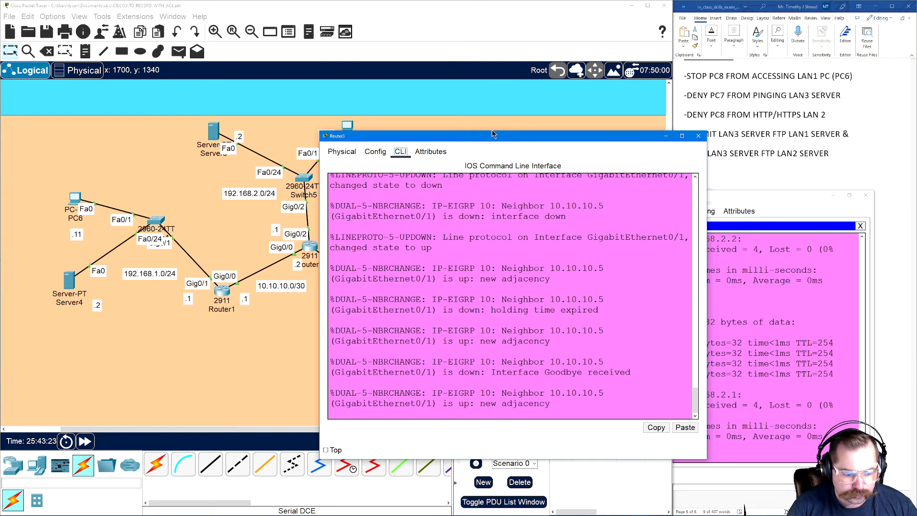
Step: Enter privileged mode and start global configuration mode on Router3
click(499, 285)
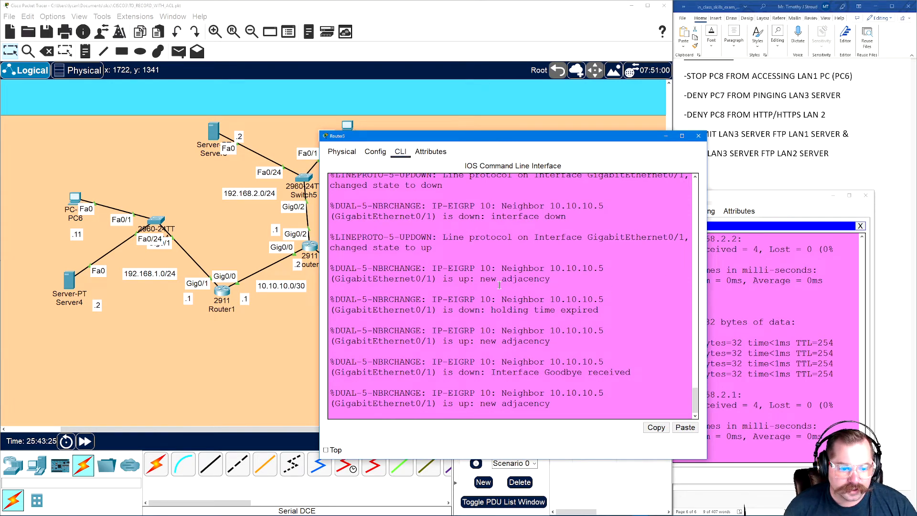
key(Return)
text(ENA)
key(Return)
text(CON)
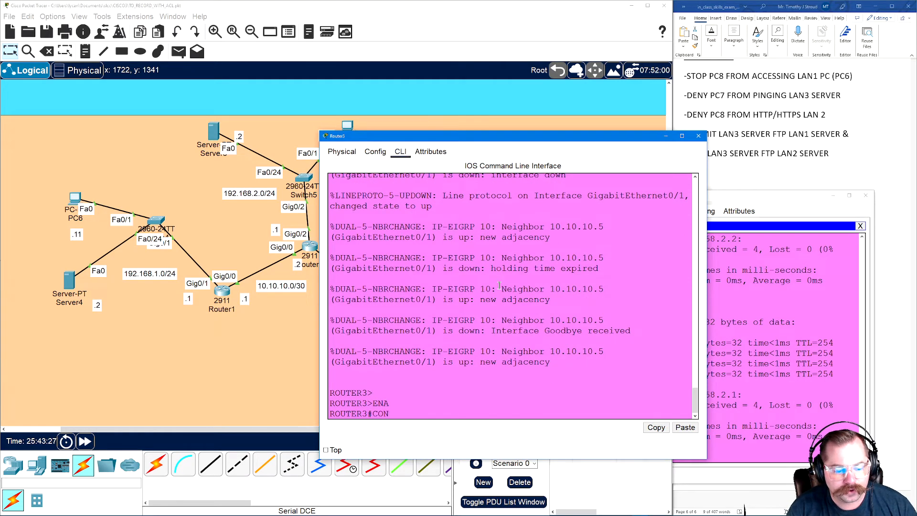
text(FIG T)
key(Return)
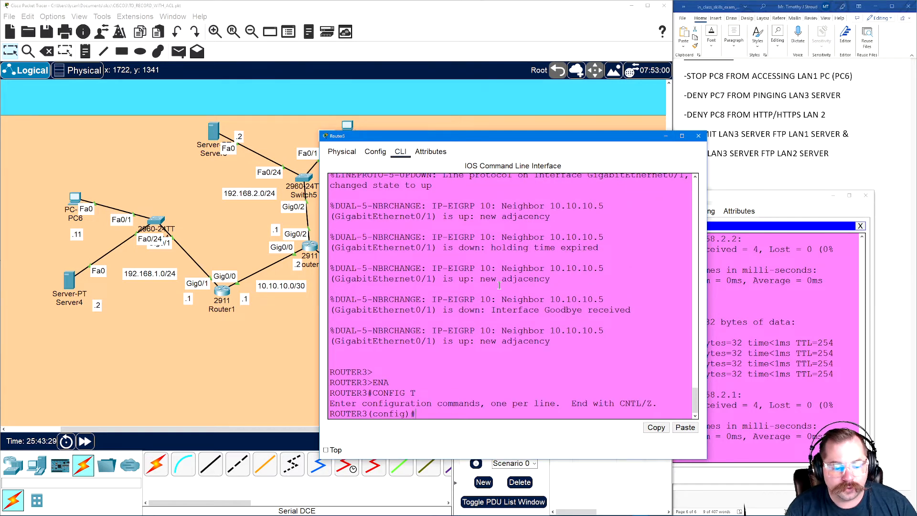
Step: Create the extended named access list DENYLAN3SERVER on Router3, checking the available options with context help and moving the window clear of the task list
text(I)
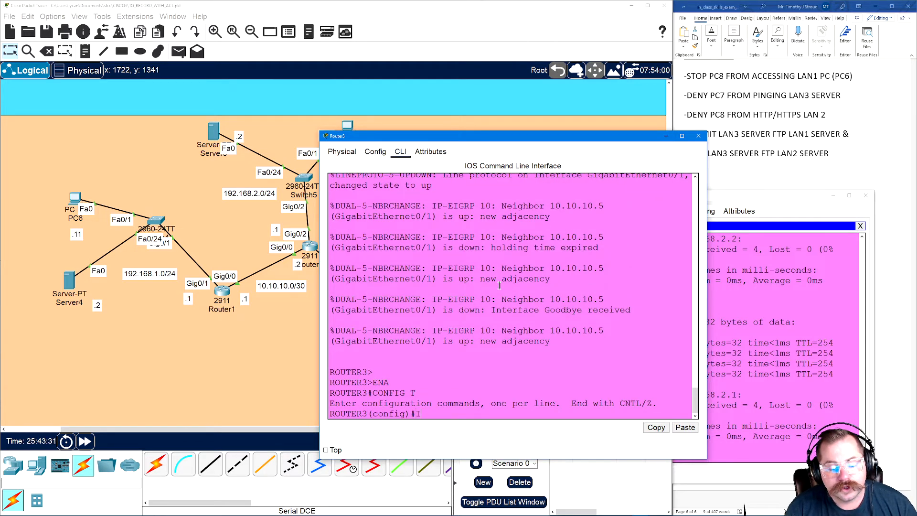
text(P ACC)
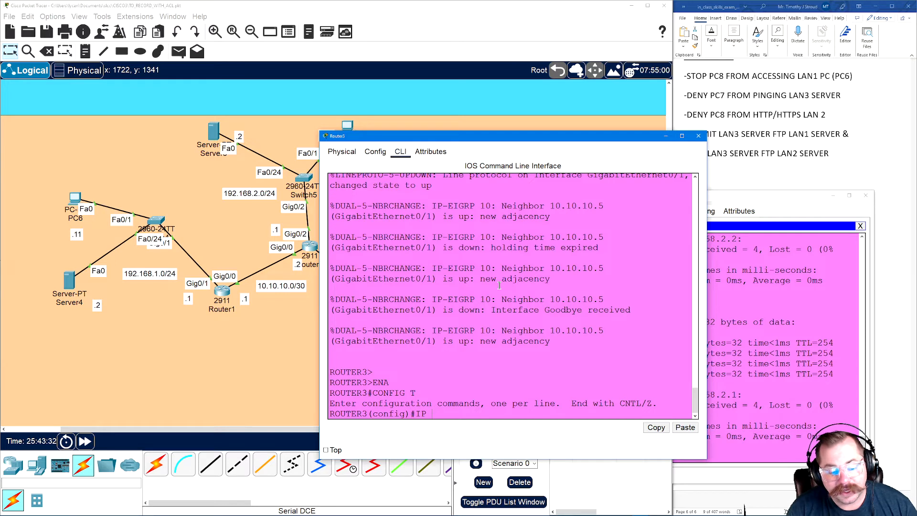
key(Tab)
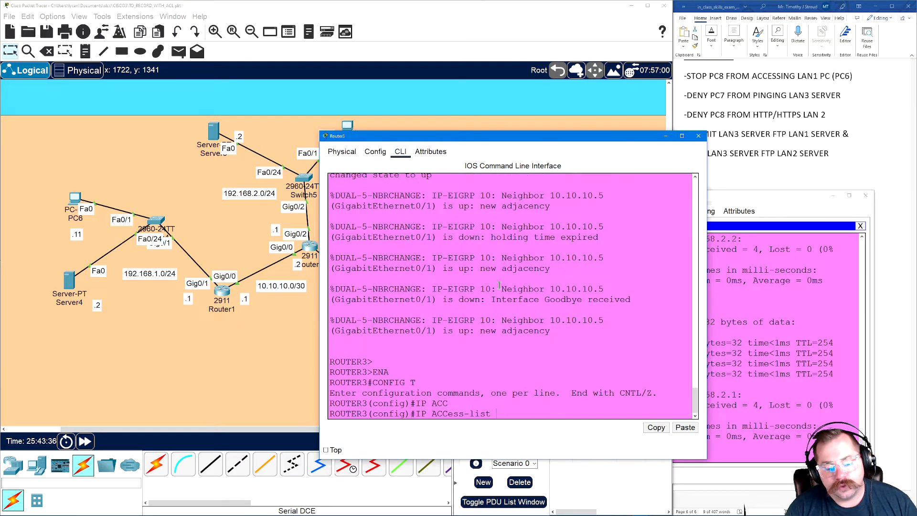
text(?)
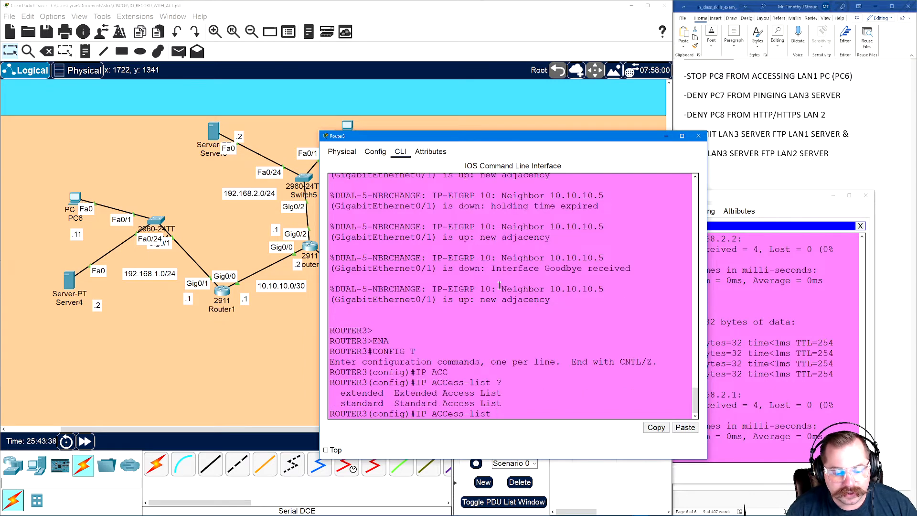
text(EXT)
key(Tab)
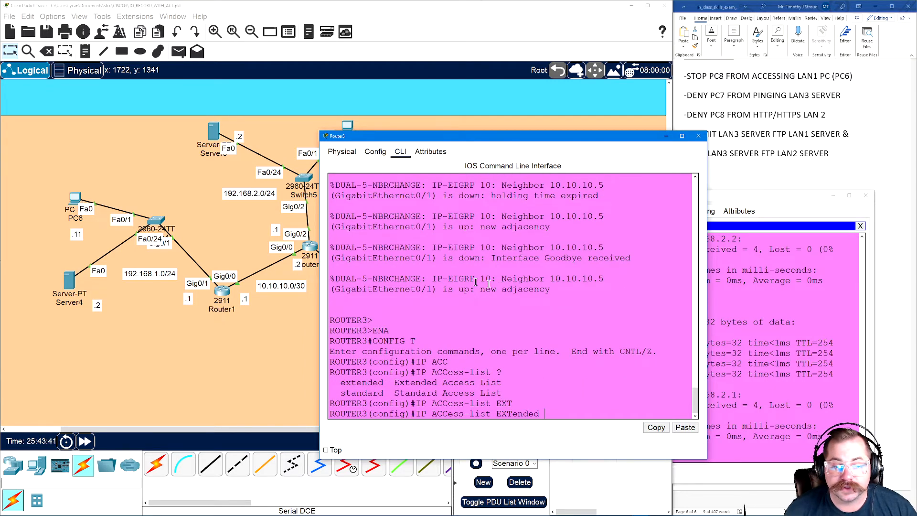
drag(483, 142, 437, 34)
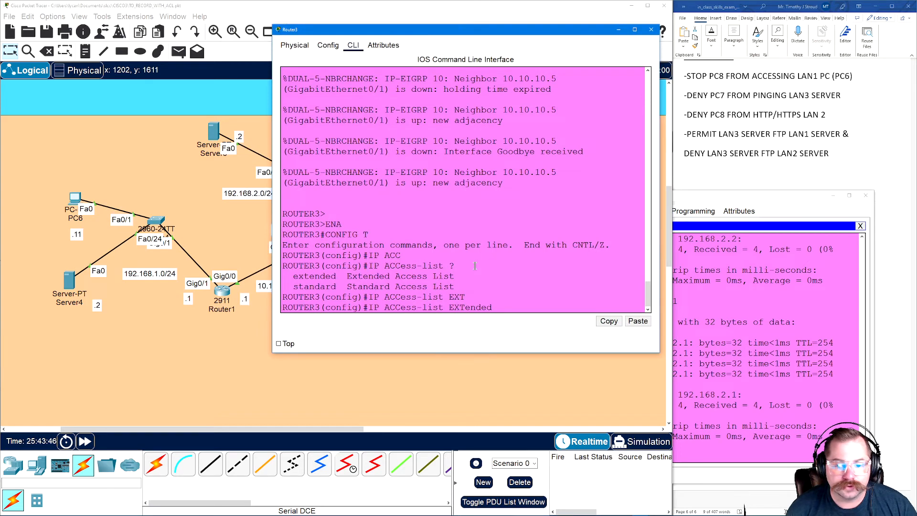
text(?)
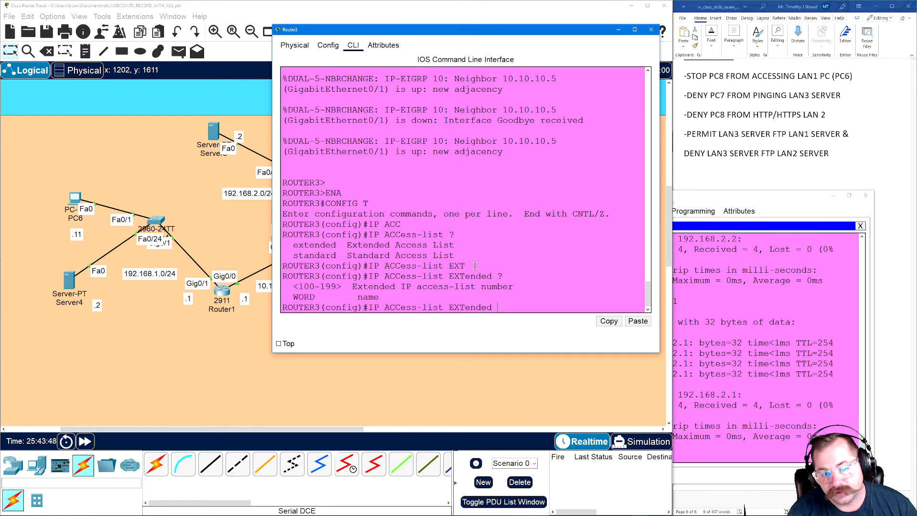
text(DENYLAN3)
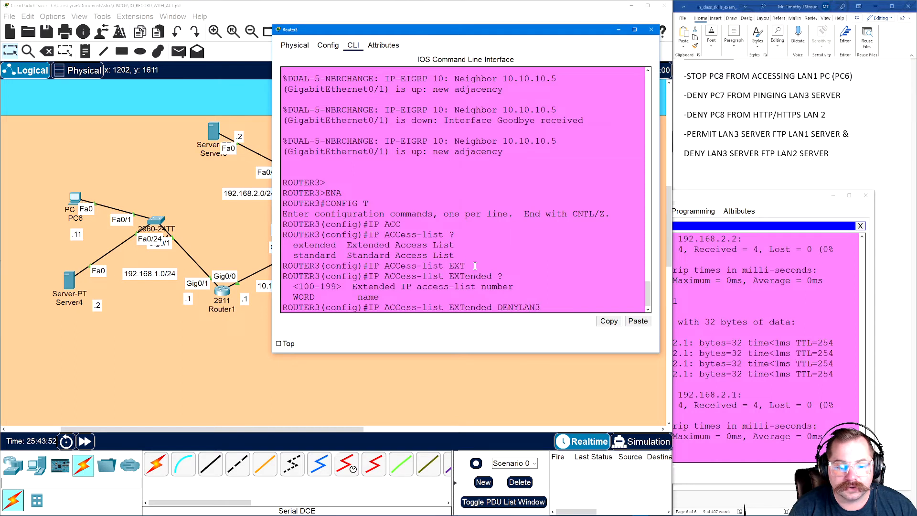
key(BackSpace)
key(BackSpace)
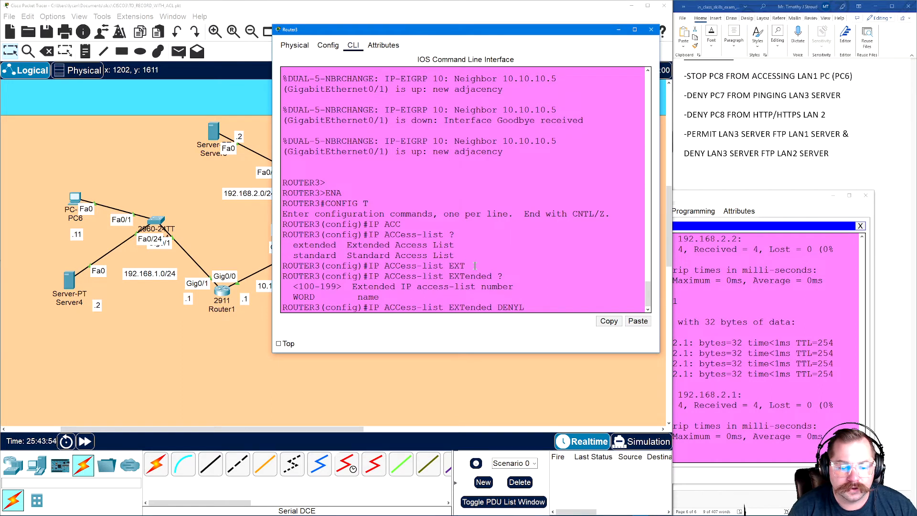
text(L3SERVER)
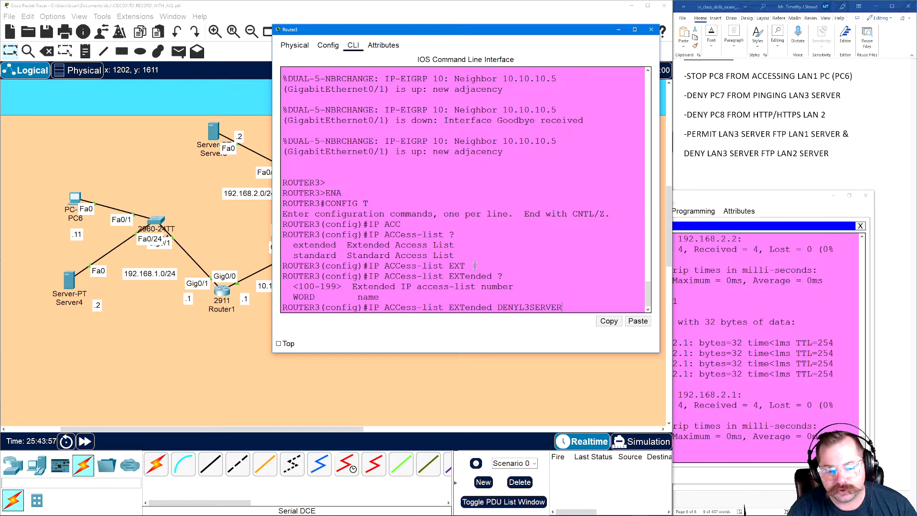
key(BackSpace)
key(BackSpace)
key(BackSpace)
key(BackSpace)
key(BackSpace)
key(BackSpace)
text(AN3SERVER)
key(Return)
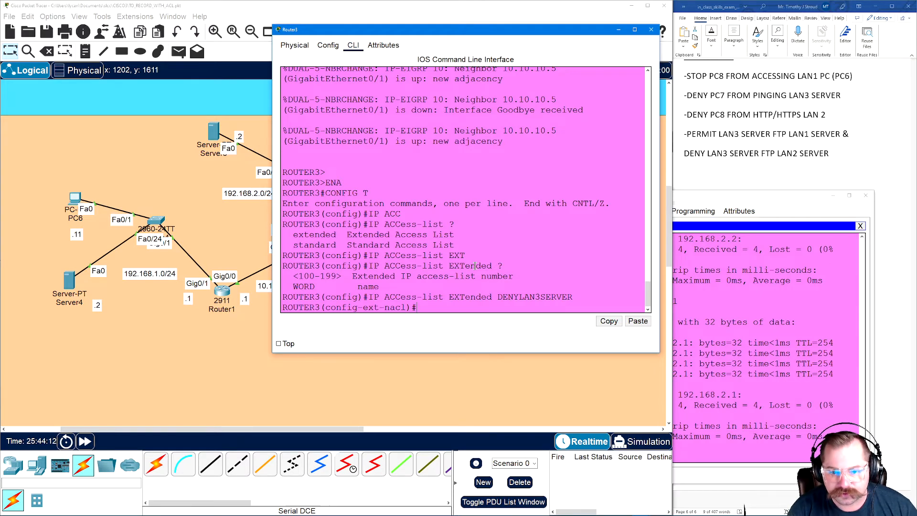
Step: Begin a DENY UDP entry in the list, consulting the notes for FTP's protocol and listing the protocol and source options
text(ENY)
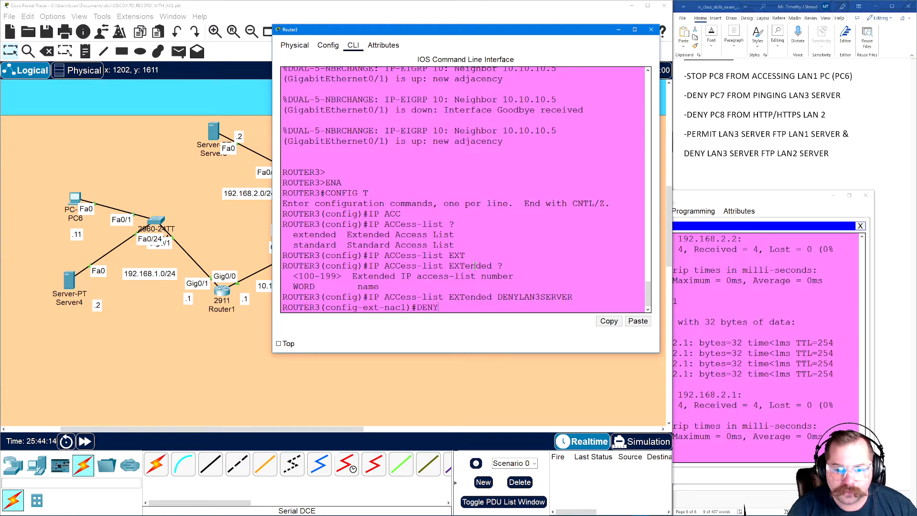
click(762, 233)
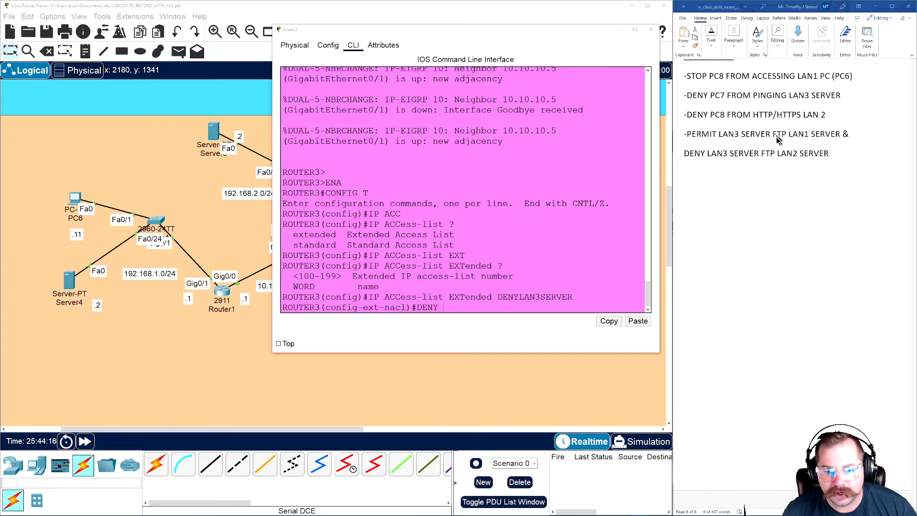
scroll(762, 233, up, 3)
scroll(762, 233, up, 15)
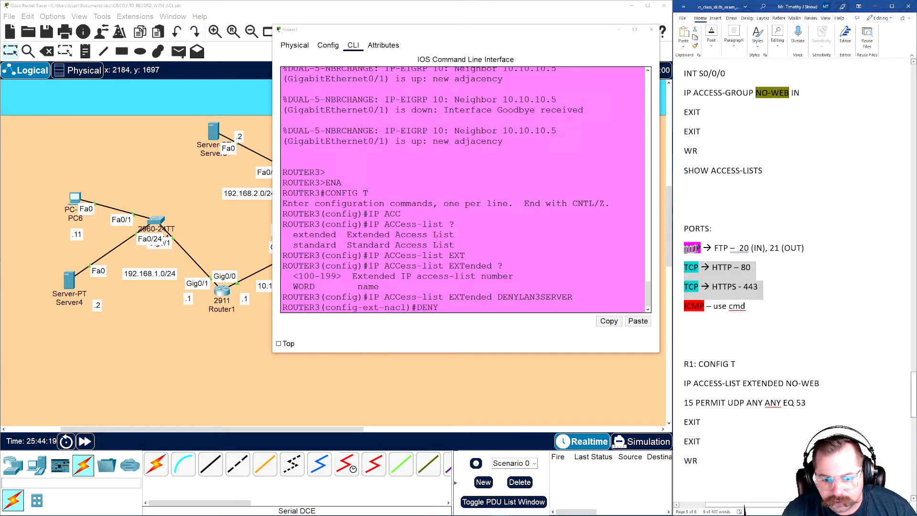
scroll(723, 325, down, 4)
scroll(724, 325, down, 15)
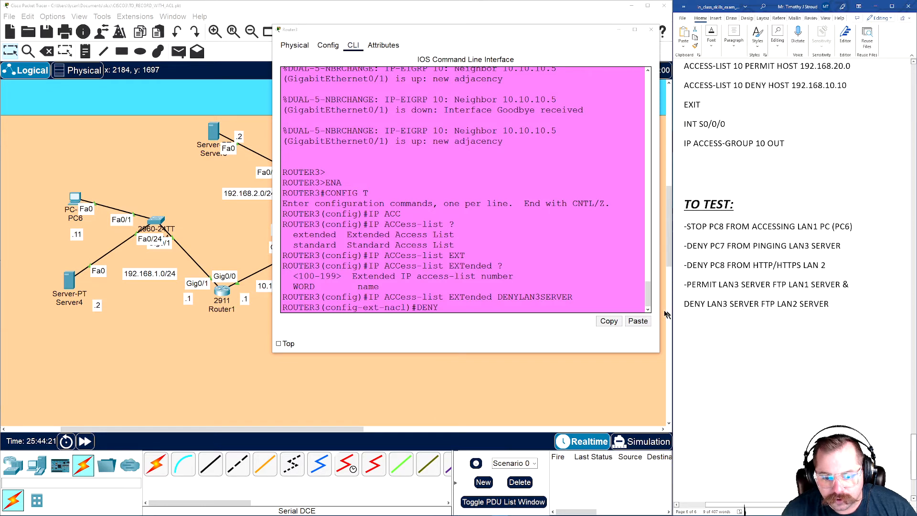
click(469, 297)
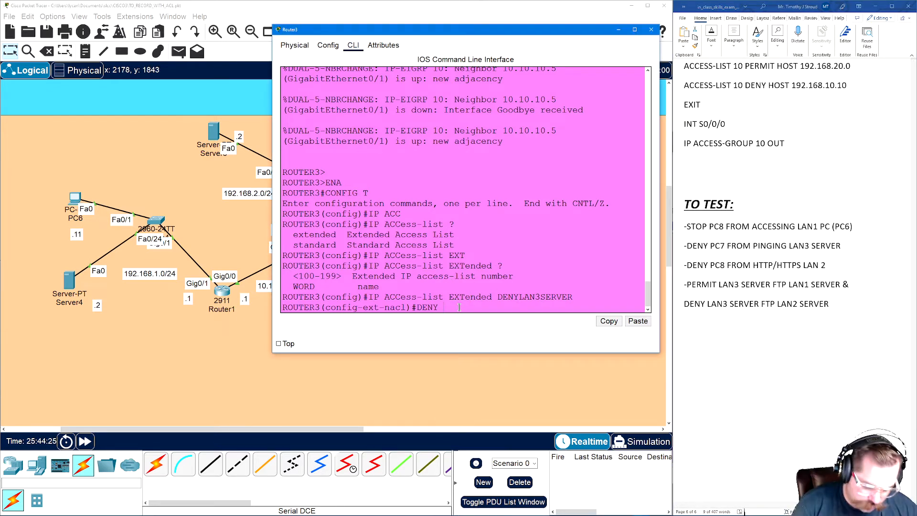
text(?)
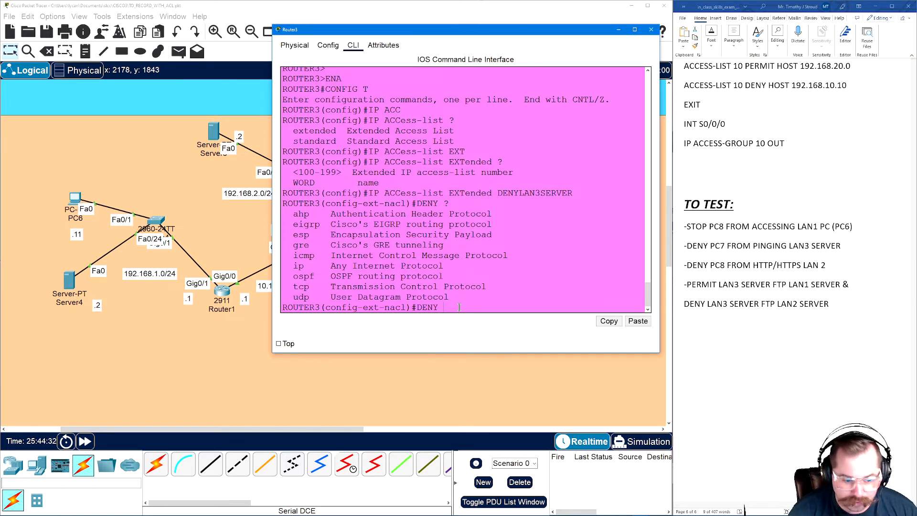
text(UDP ?)
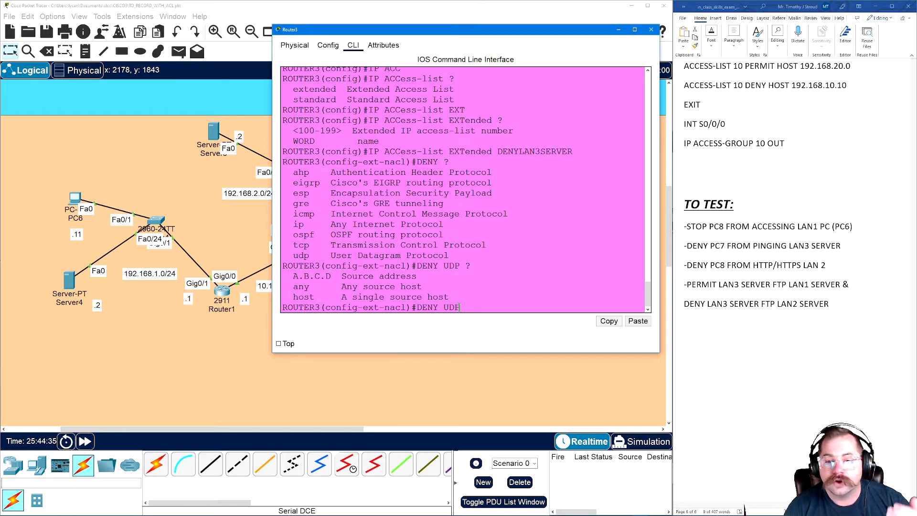
scroll(730, 200, down, 1)
scroll(730, 200, down, 5)
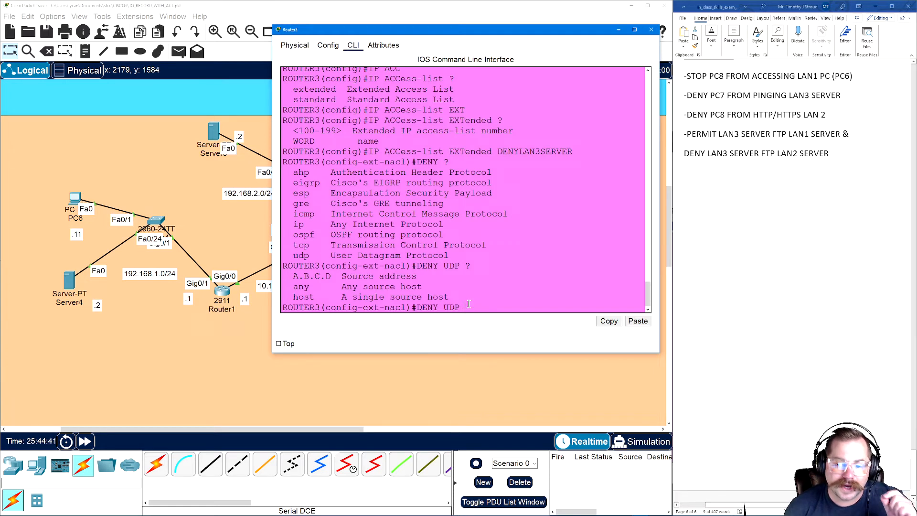
Step: Complete the UDP deny entry with source host 192.168.3.2, destination host 192.168.2.2 and EQ 20, checking the port in the notes
text(HOST)
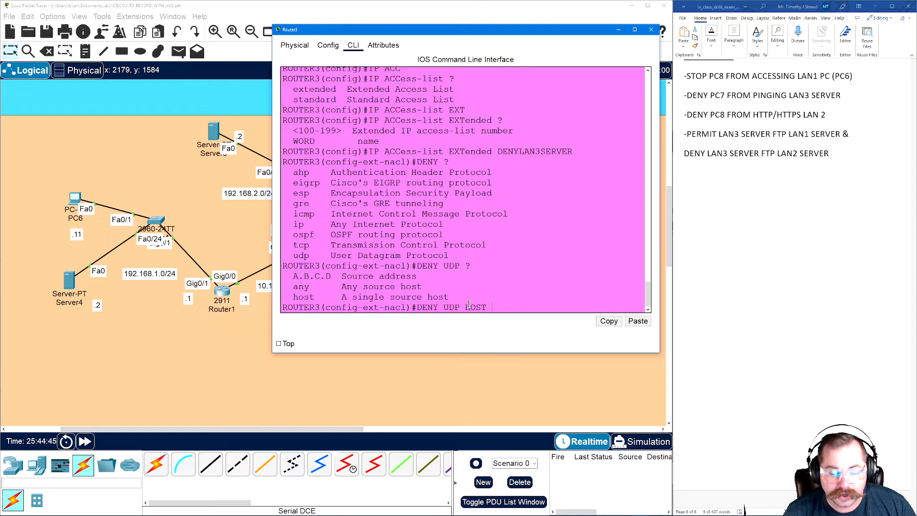
text( 192.168)
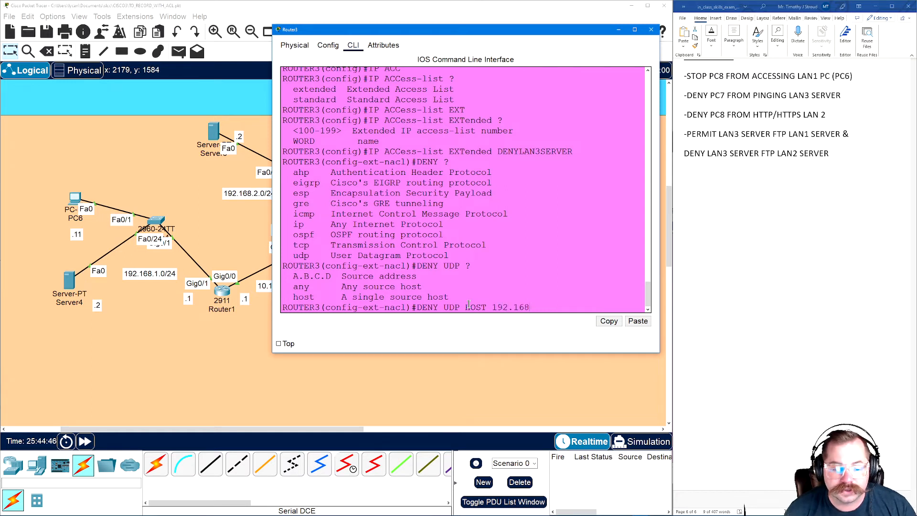
text(.3.2)
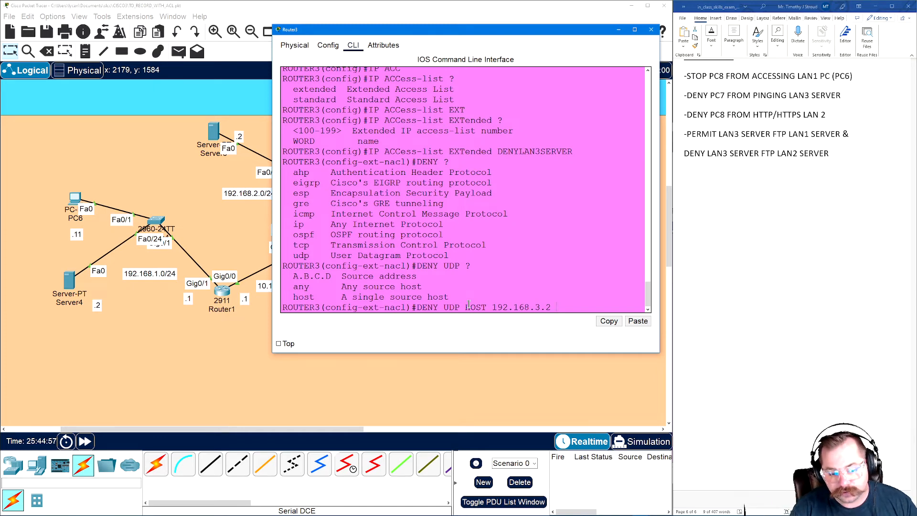
text(HOST)
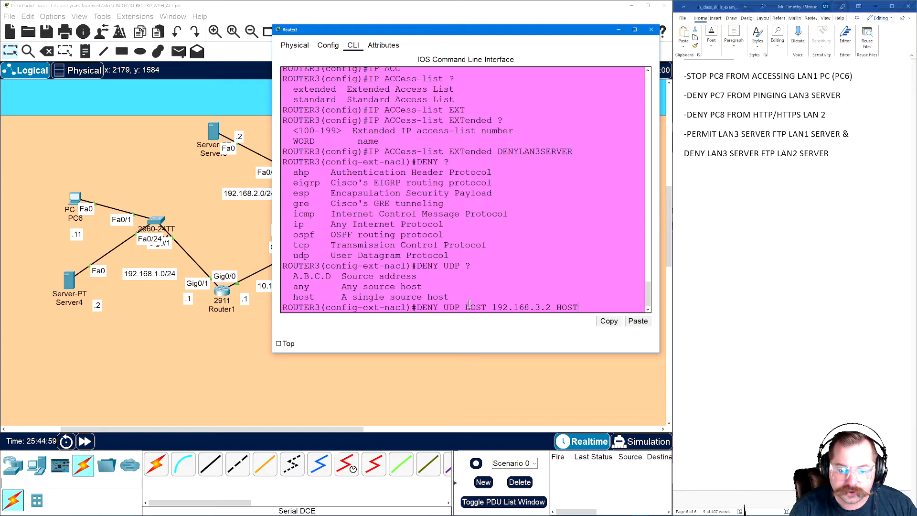
text( 192.168.2.2)
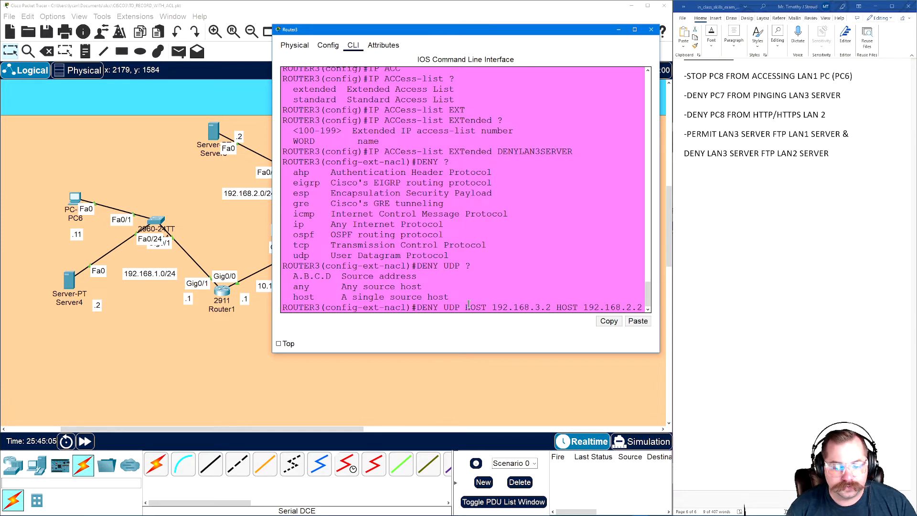
text( ?)
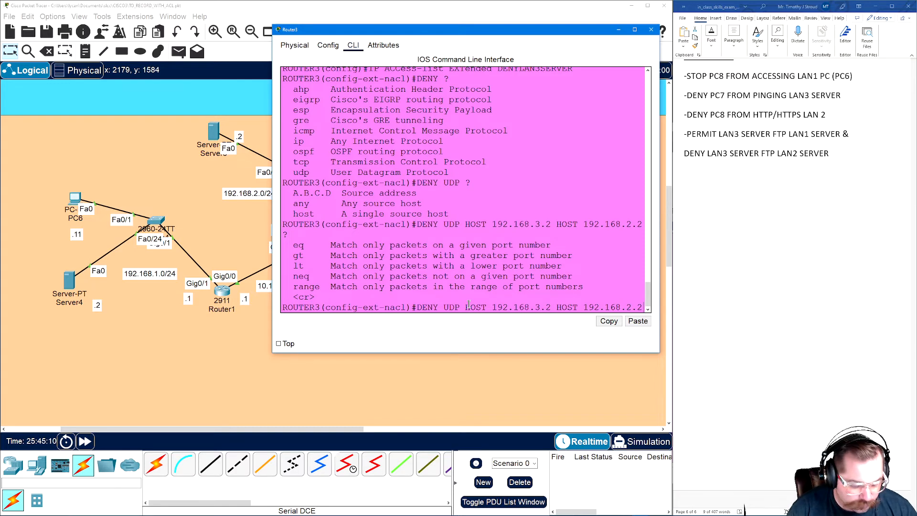
text(EQ)
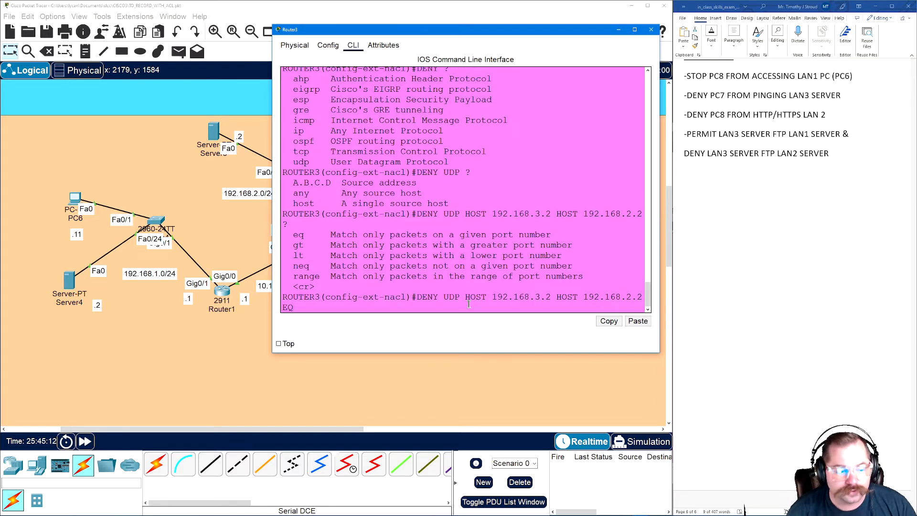
scroll(766, 280, up, 10)
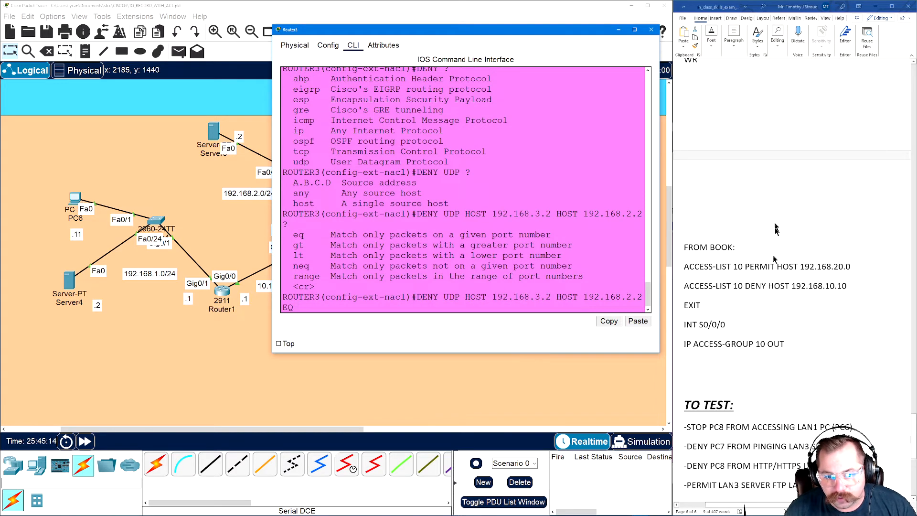
scroll(767, 280, up, 3)
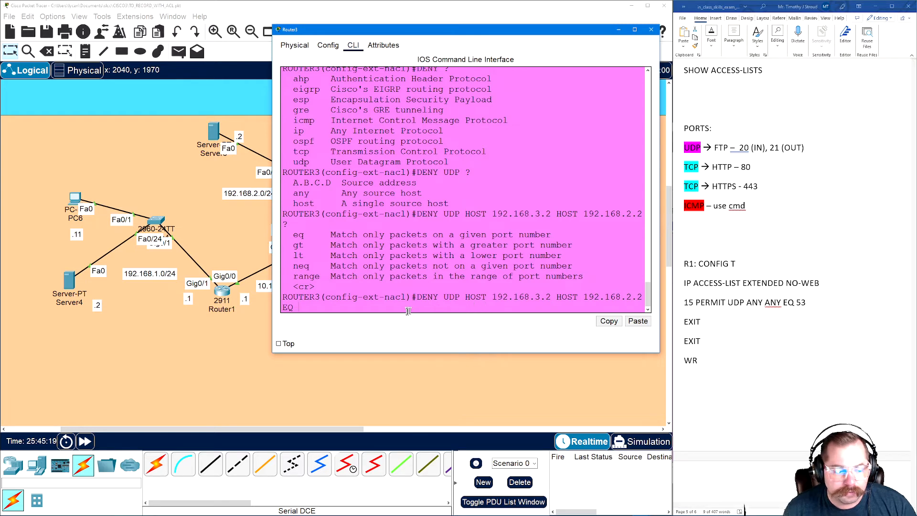
text(20)
key(Return)
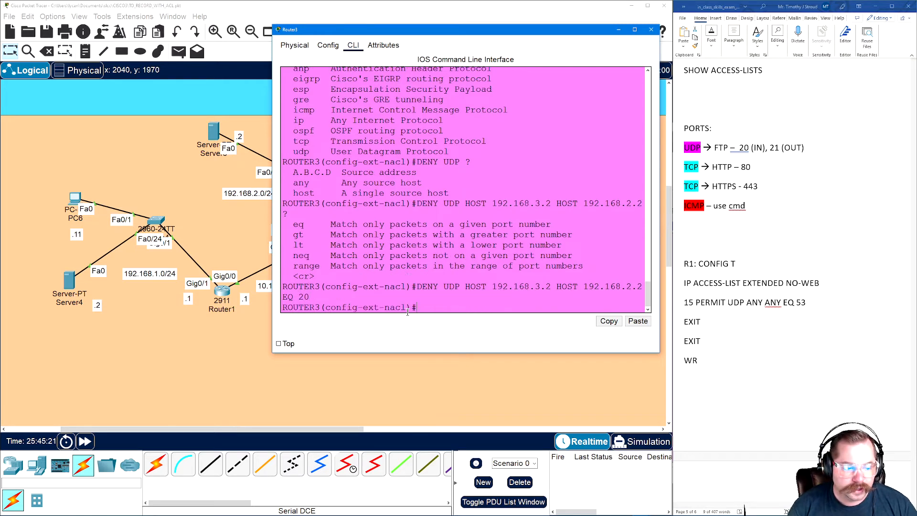
Step: Add a second UDP deny entry from host 192.168.3.2 to host 192.168.2.2 with EQ 21
key(Up)
key(BackSpace)
text(1)
key(Return)
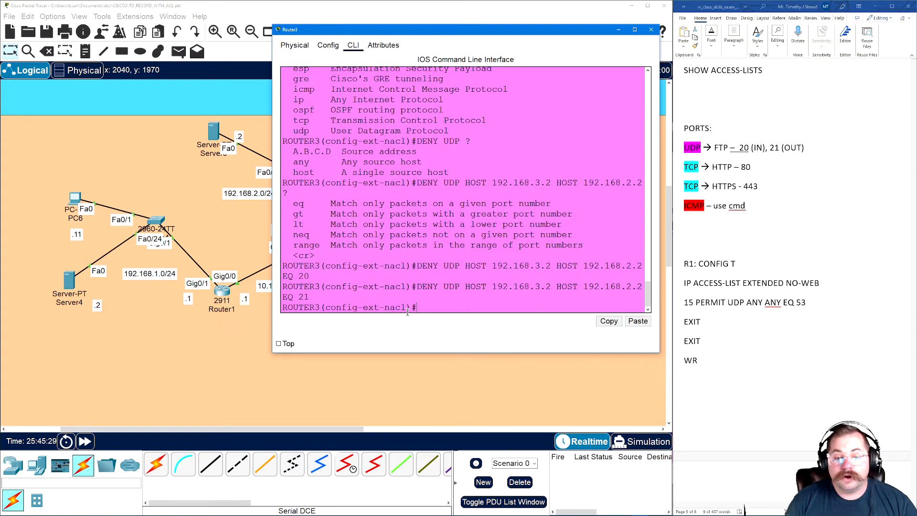
Step: Consult the task list and add a UDP permit entry from host 192.168.3.2 to host 192.168.1.2 with EQ 20
scroll(763, 216, down, 6)
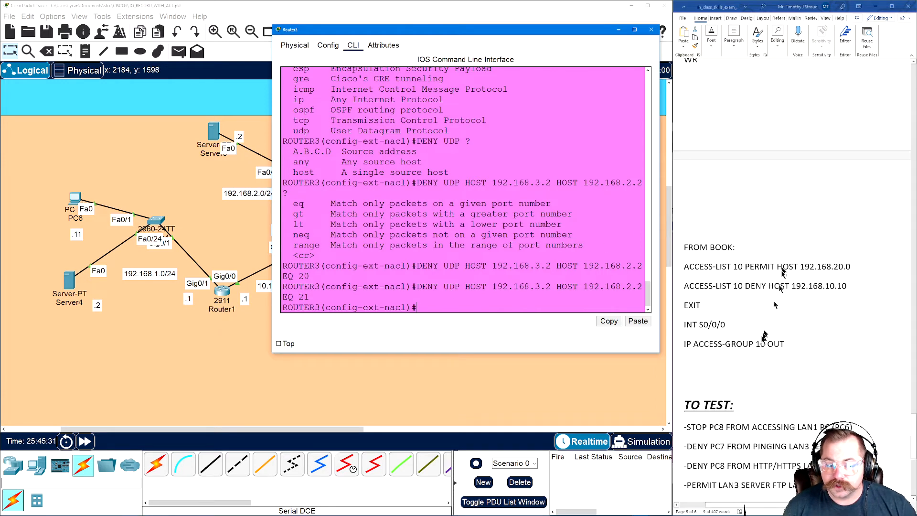
scroll(761, 345, down, 3)
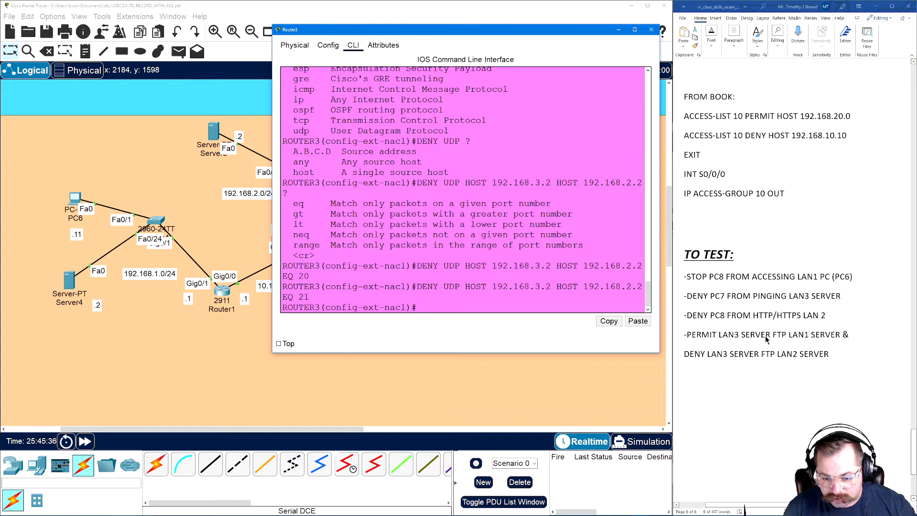
scroll(764, 334, down, 3)
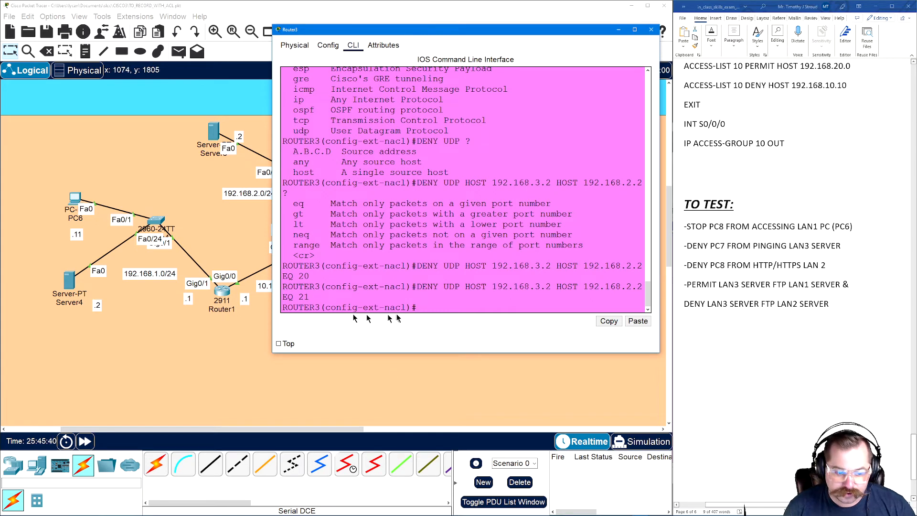
text(PERMIT UDP HOST 1)
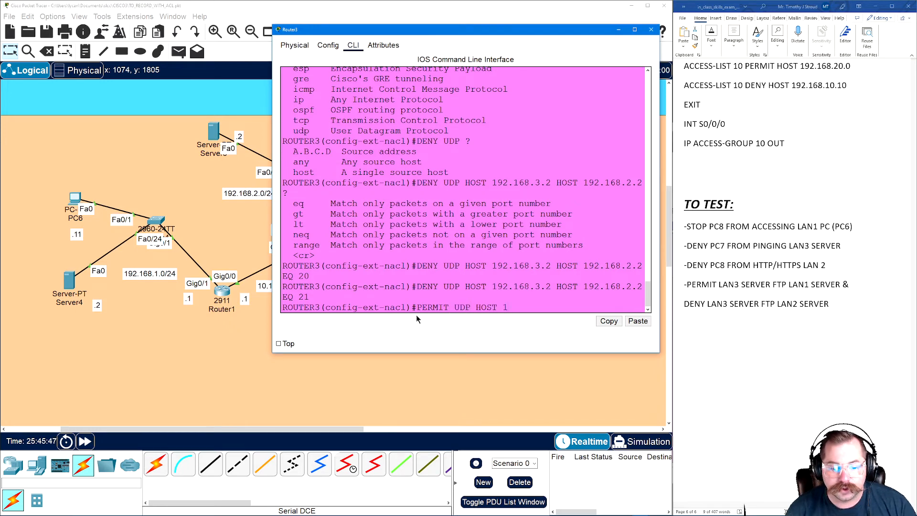
text(92.168.3.2)
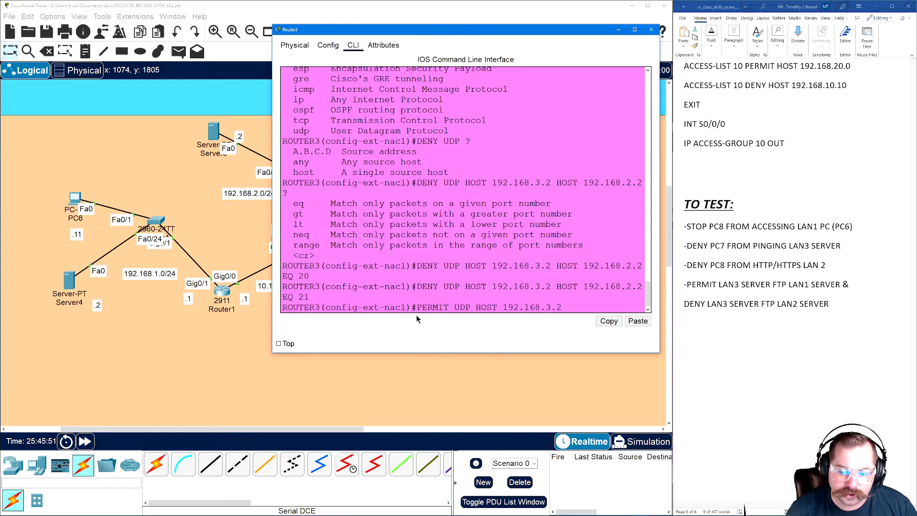
scroll(715, 315, down, 2)
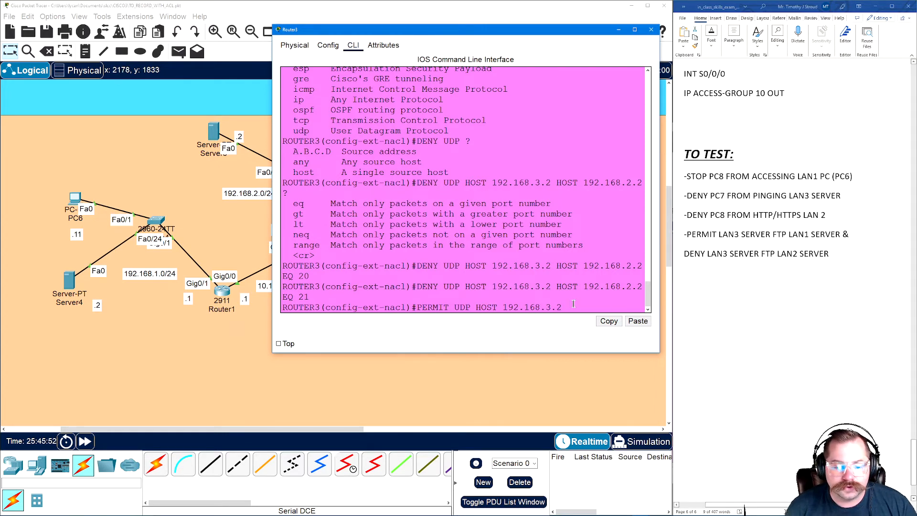
text(HOST )
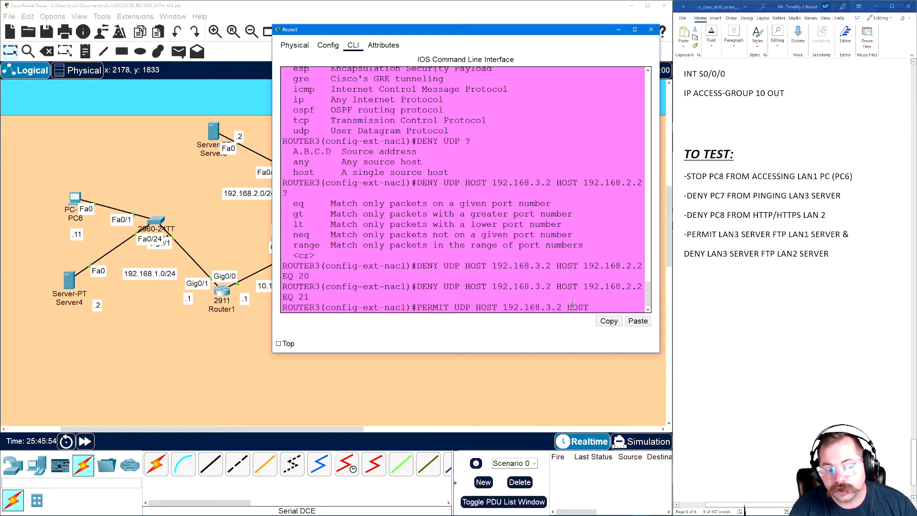
text(192.168.1.2)
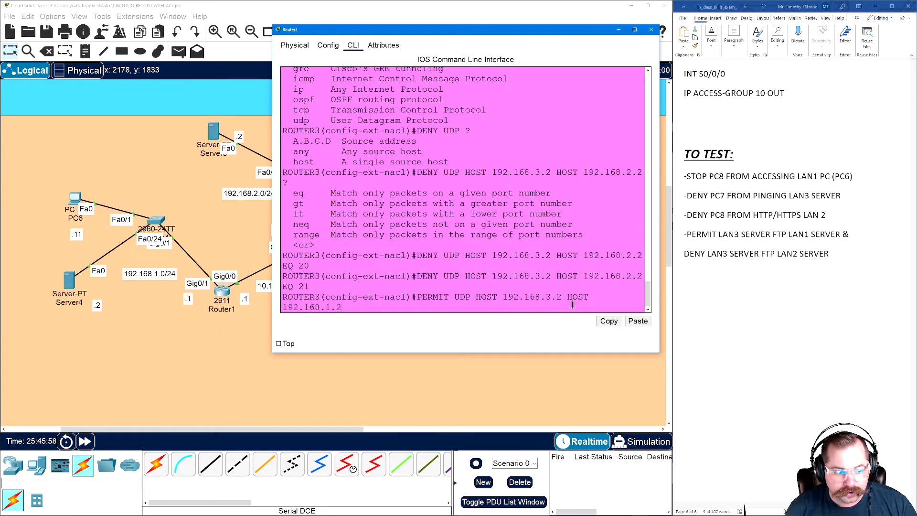
text( EQ 20)
key(Return)
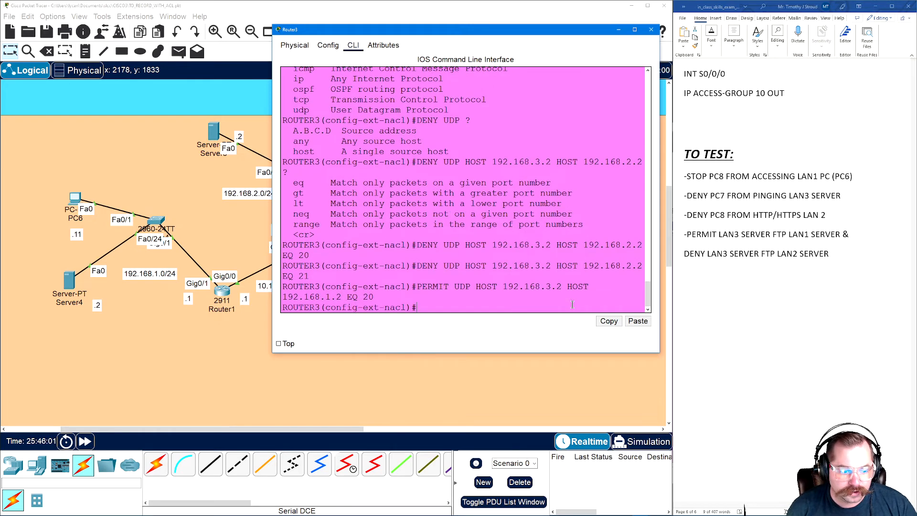
Step: Add a matching UDP permit entry from host 192.168.3.2 to host 192.168.1.2 with EQ 21
key(Up)
key(BackSpace)
text(1)
key(Return)
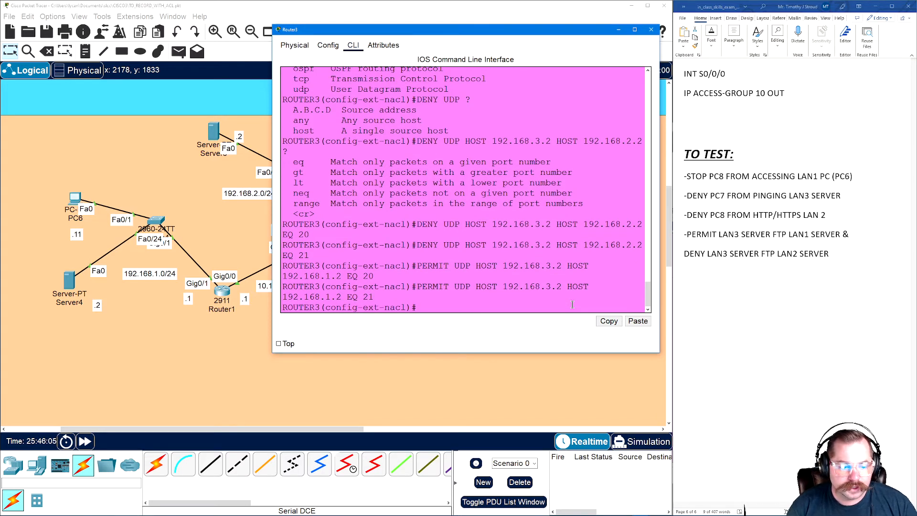
Step: Add a PERMIT UDP ANY ANY entry to the list and leave configuration mode
text(P)
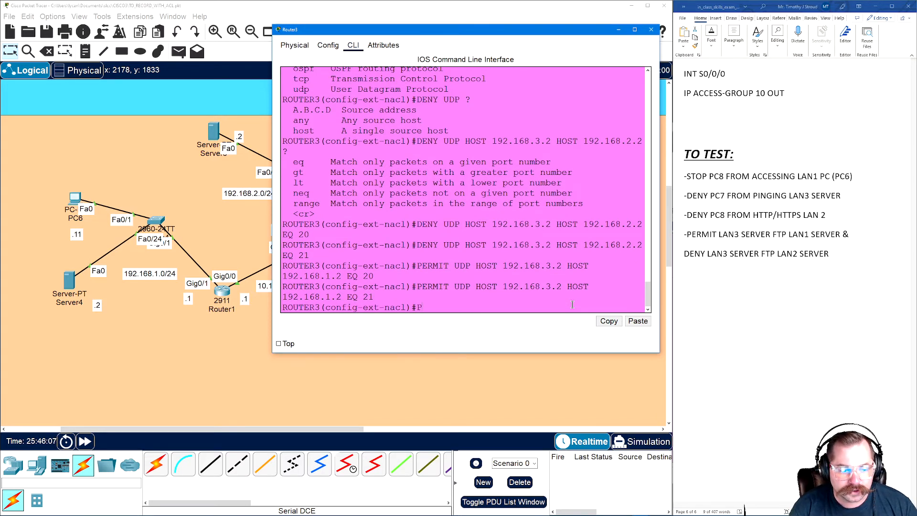
text(ERMI)
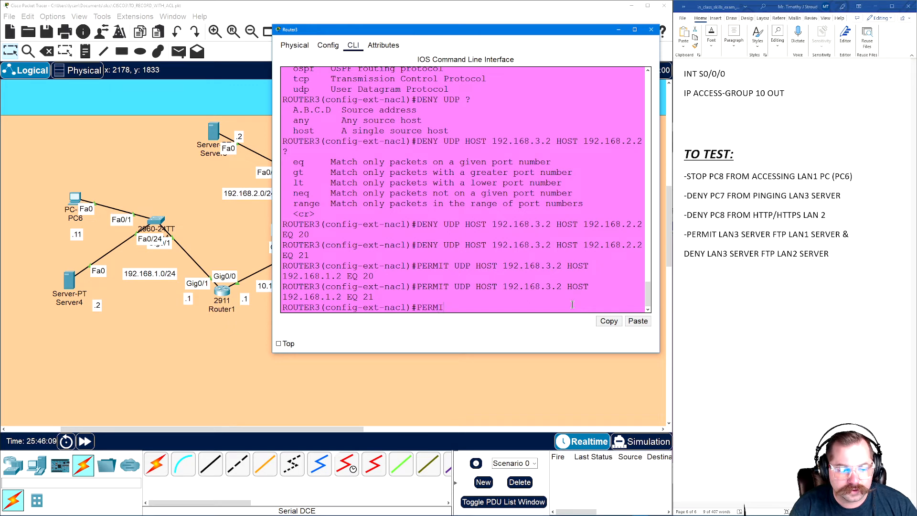
text(T UDP ANY ANY)
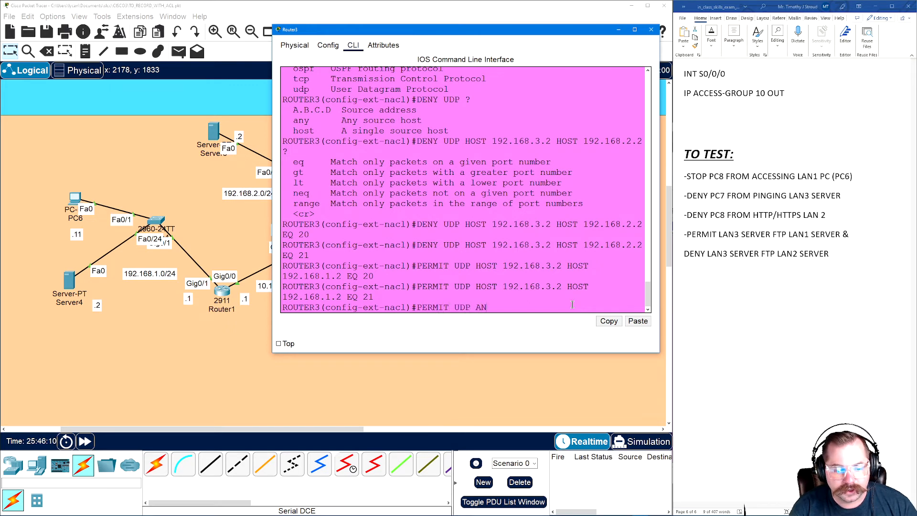
key(Return)
text(EXIT)
key(Return)
text(EXIT)
key(Return)
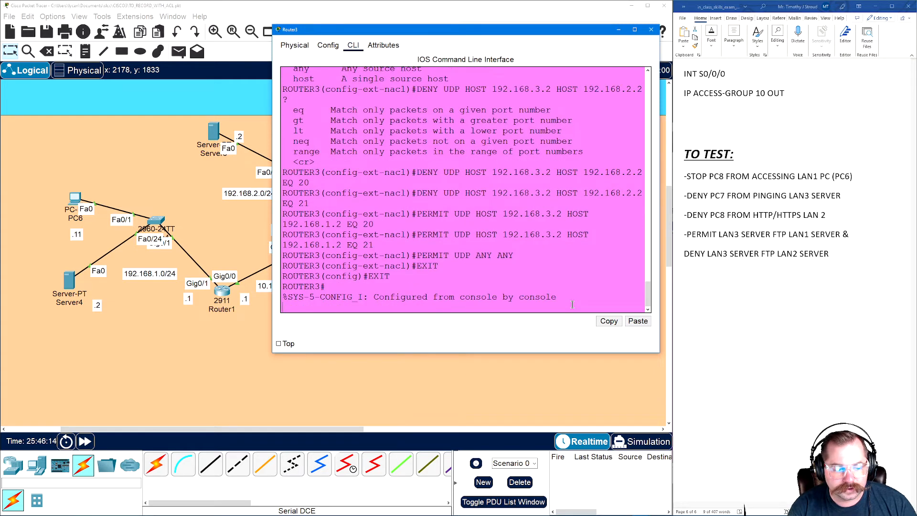
Step: Save Router3's configuration and display its access lists to review the entries
key(Return)
text(WR)
key(Return)
text(SHOW ACC)
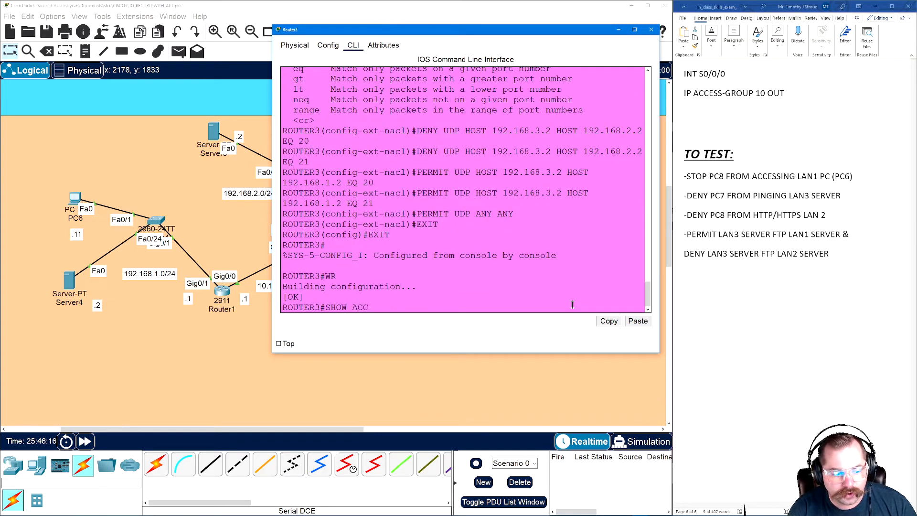
key(Tab)
key(Return)
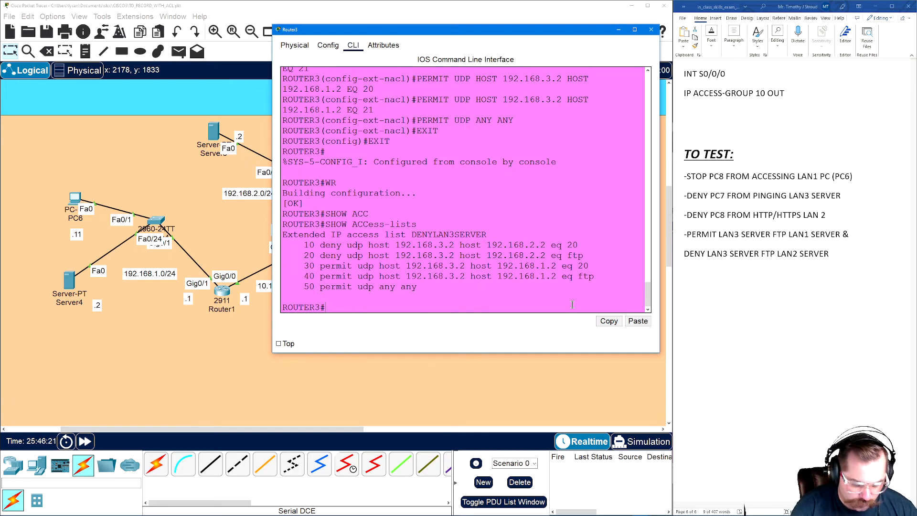
Step: Move the Router3 window aside to consult the topology, and enter interface configuration mode for GIG0/0 from global configuration
text(NT)
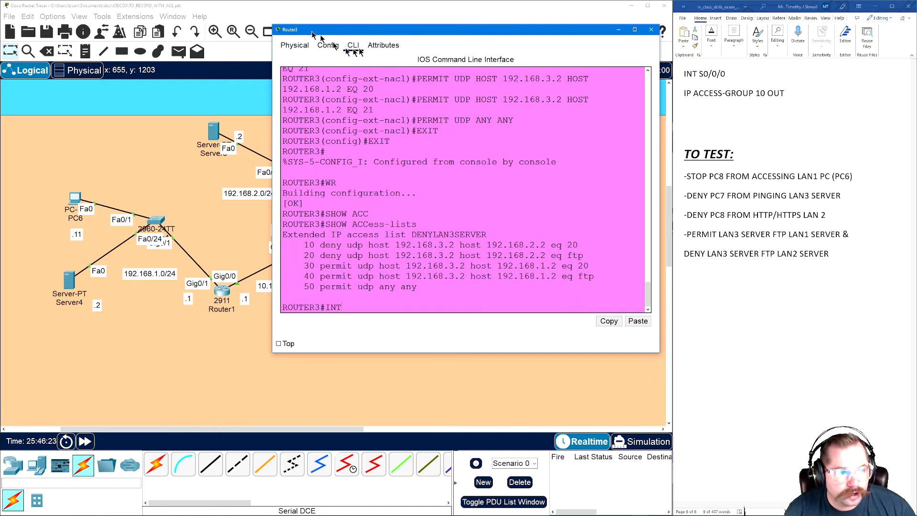
drag(373, 30, 412, 342)
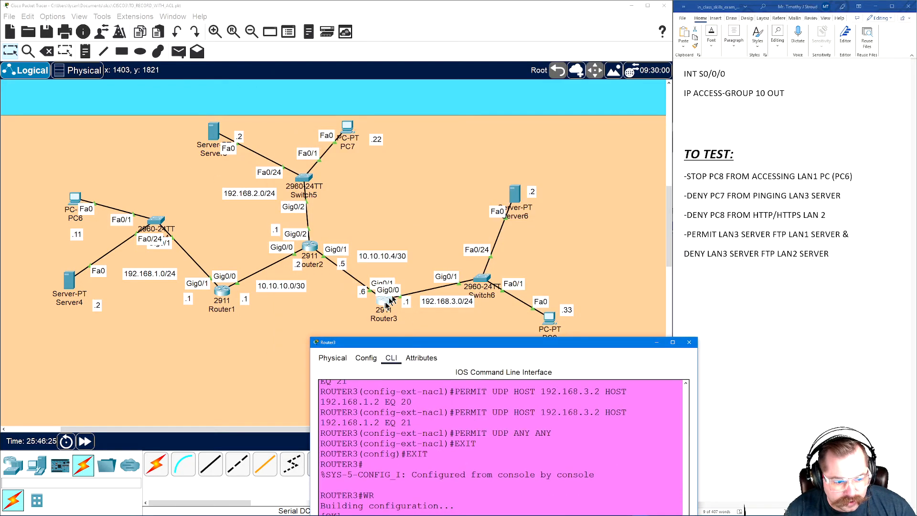
drag(427, 342, 509, 94)
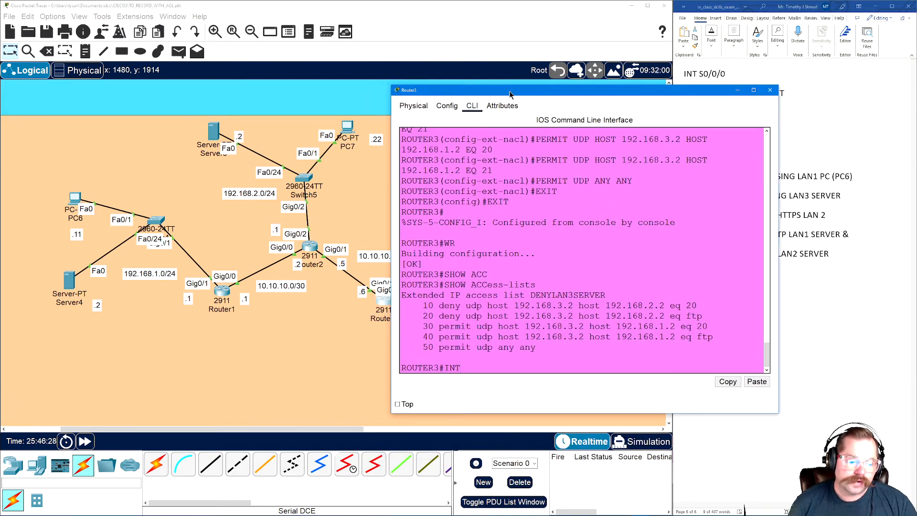
key(BackSpace)
key(BackSpace)
key(BackSpace)
text(CO)
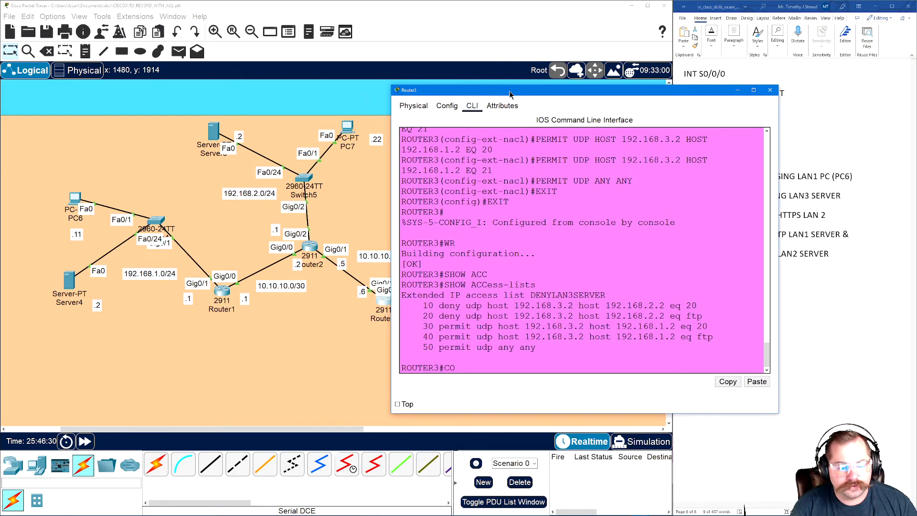
text(NFIG T)
key(Return)
text(INT )
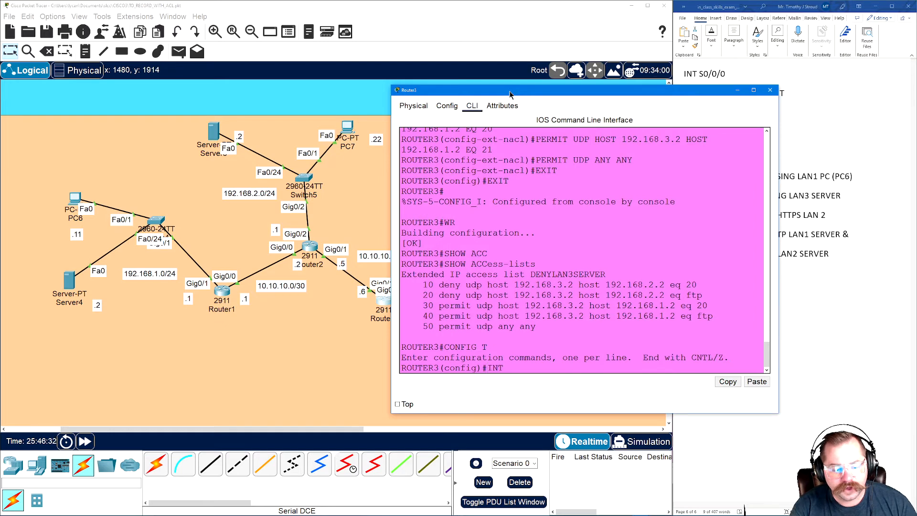
text(GIG0/0)
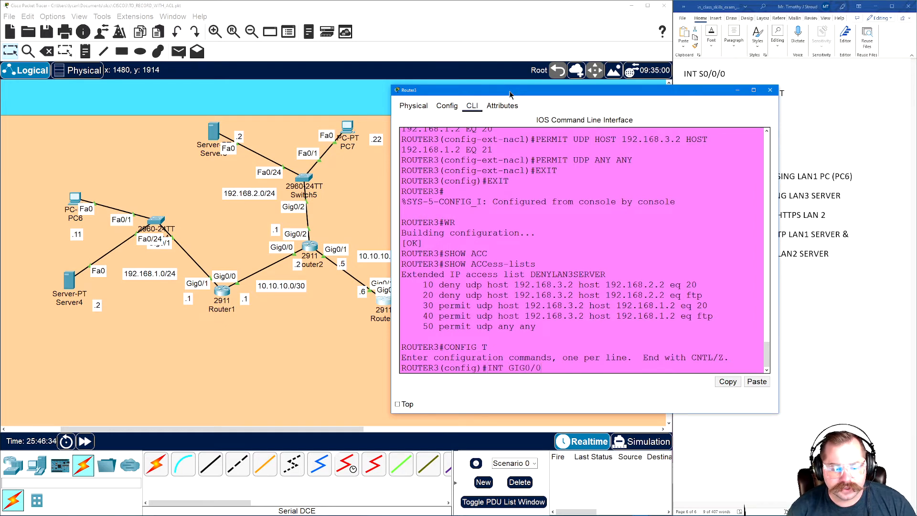
key(Return)
Step: Apply the DENYLAN3SERVER access group inbound on GIG0/0, checking the name and direction options with context help
text(IP ACC)
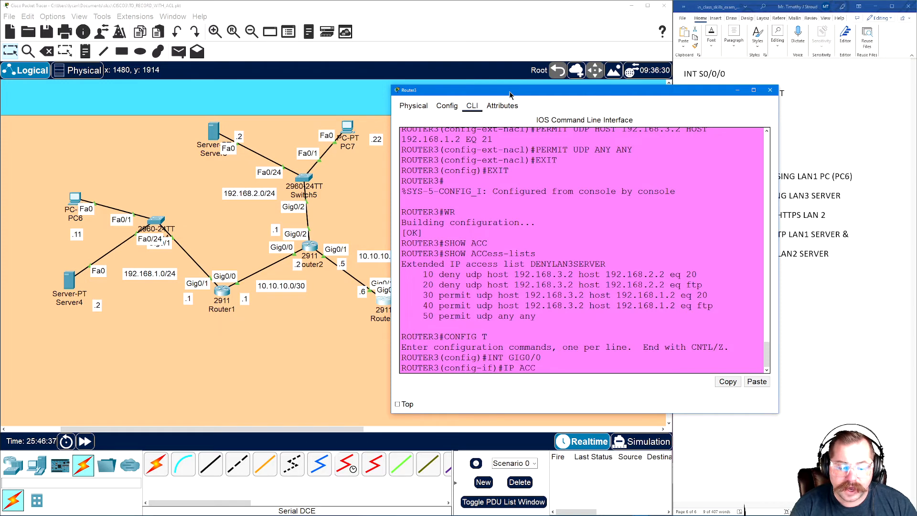
key(Tab)
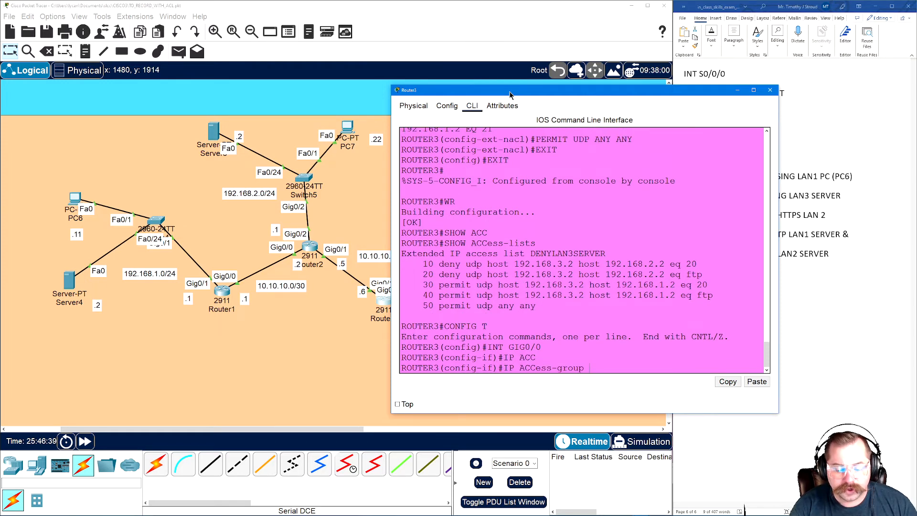
text(?)
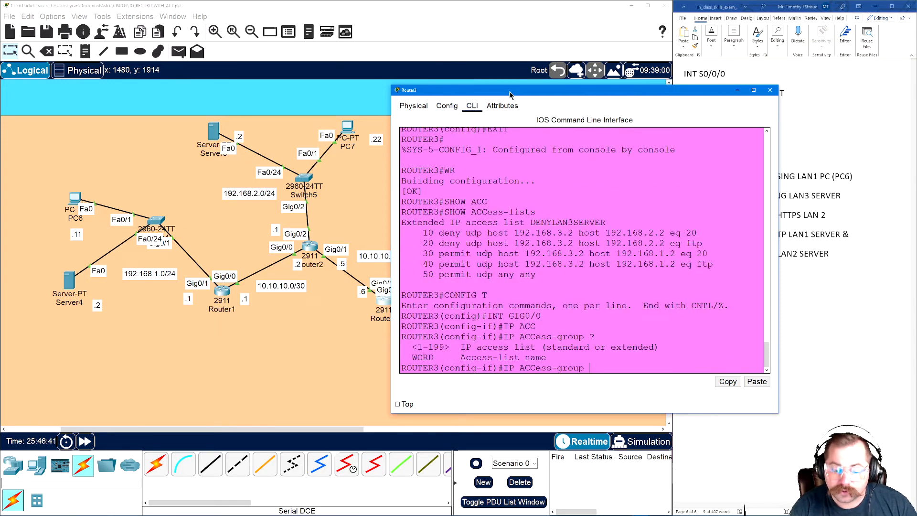
text(DENY)
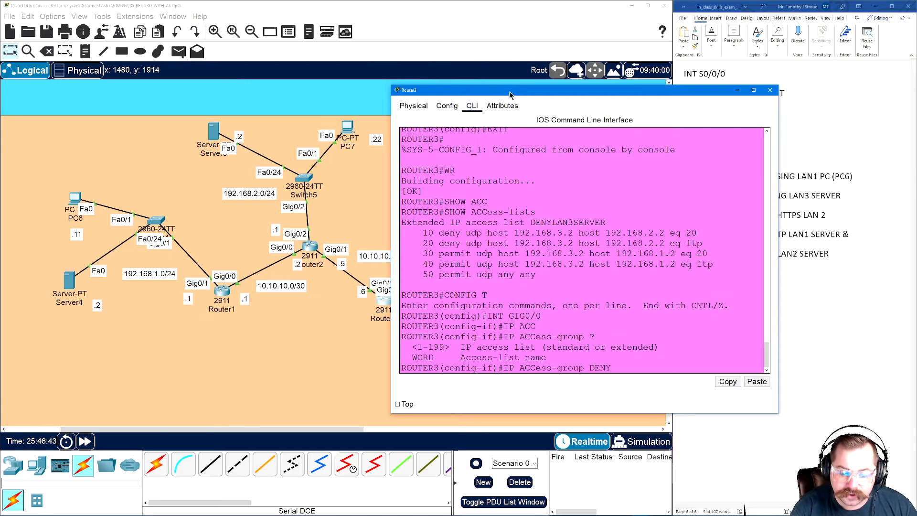
text(LAN3SER)
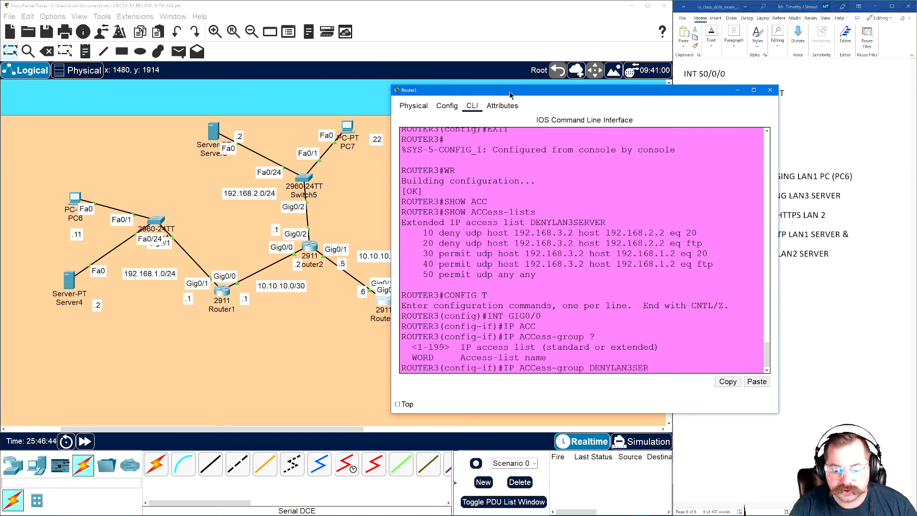
text(VER ?)
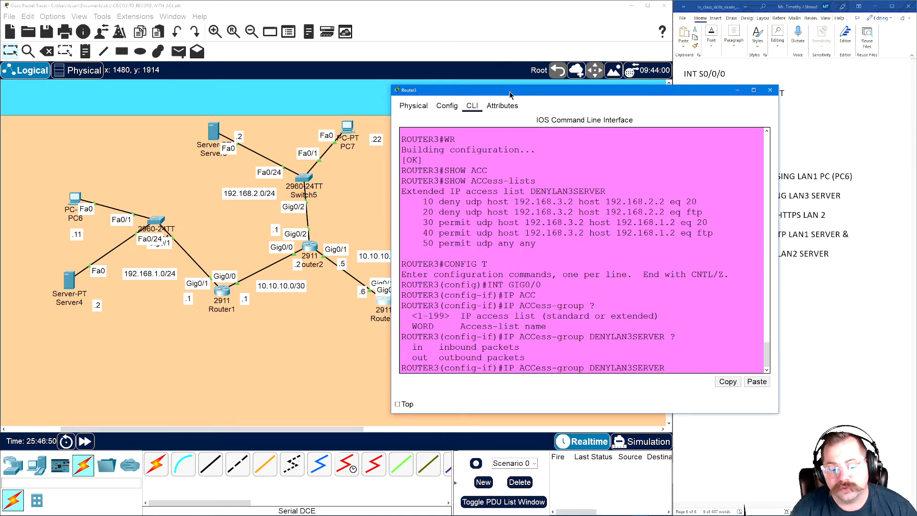
text(IN)
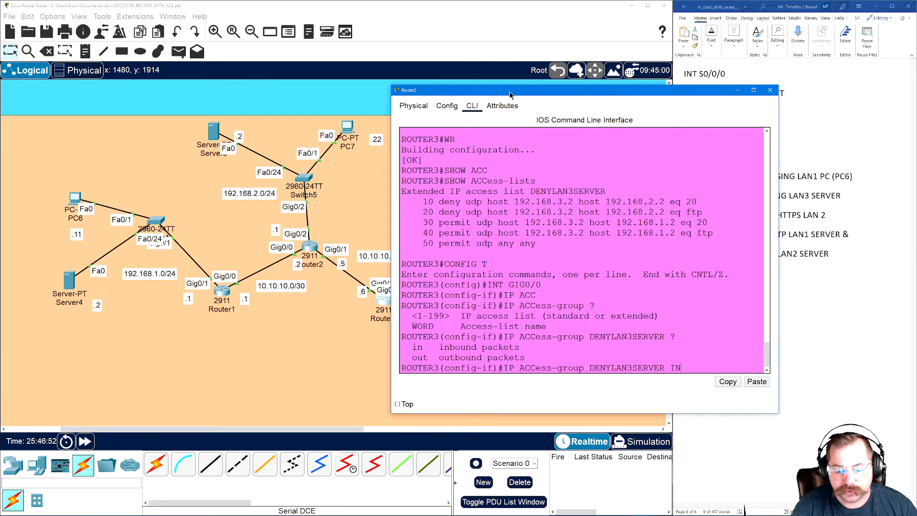
key(Return)
Step: Leave configuration mode on Router3 and save the configuration
text(EXIT)
key(Return)
text(EXIT)
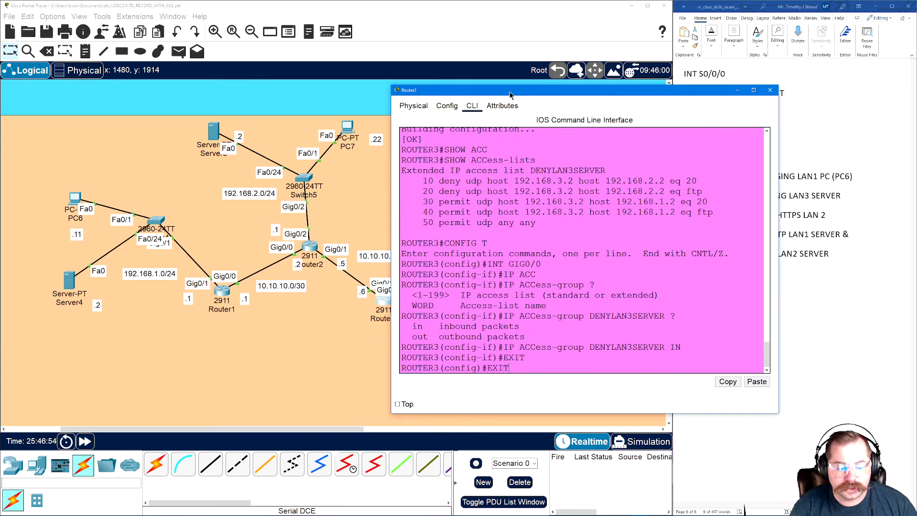
key(Return)
text(WR)
key(Return)
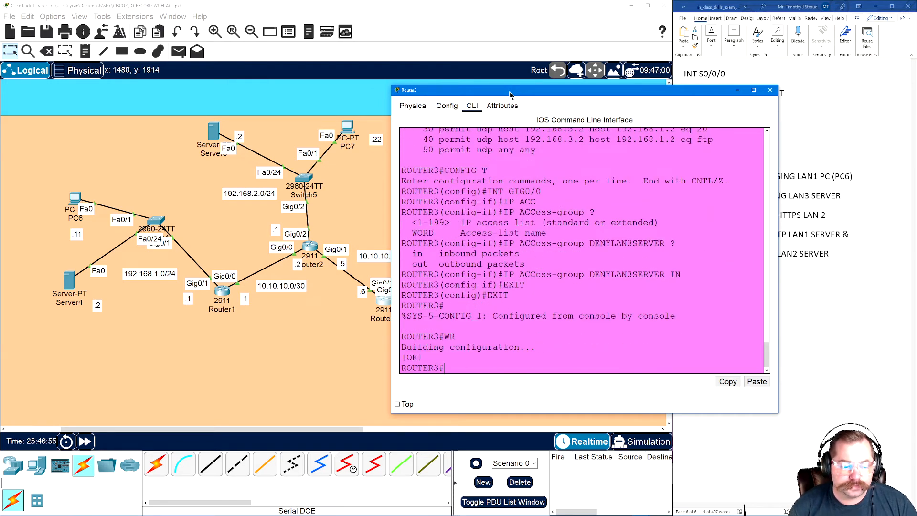
Step: Ping 192.168.2.22 from Server4's command prompt and move its window clear of the topology
click(507, 26)
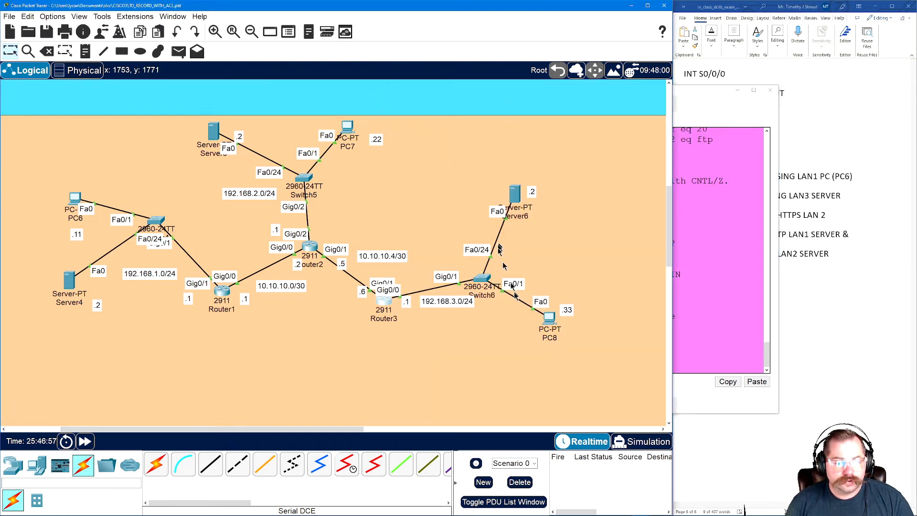
click(71, 290)
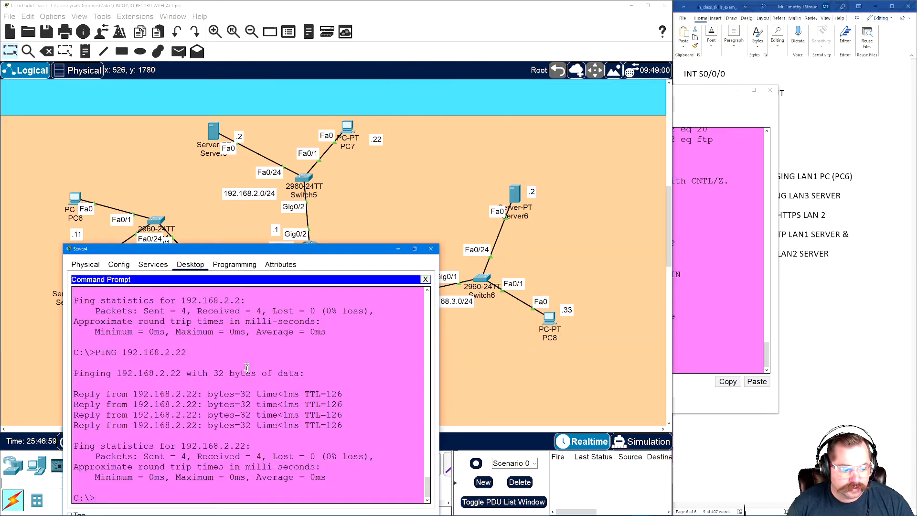
drag(180, 253, 196, 216)
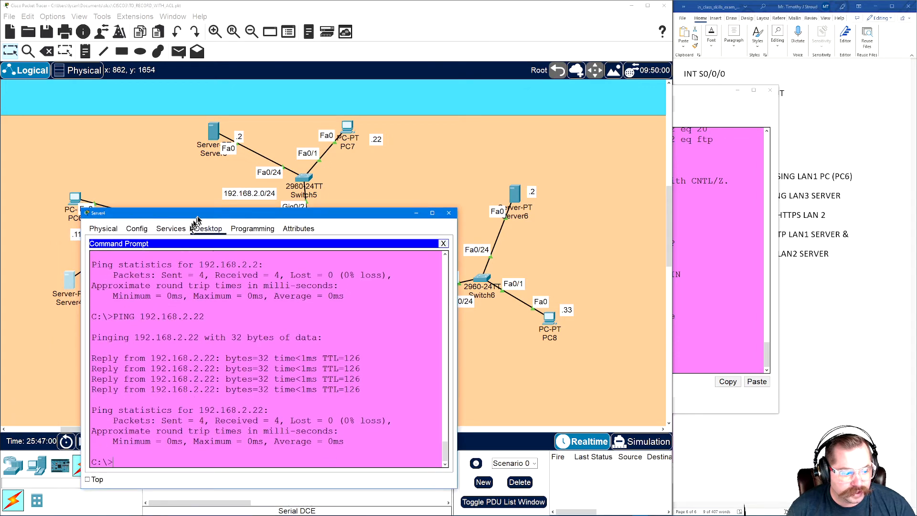
key(Up)
key(Return)
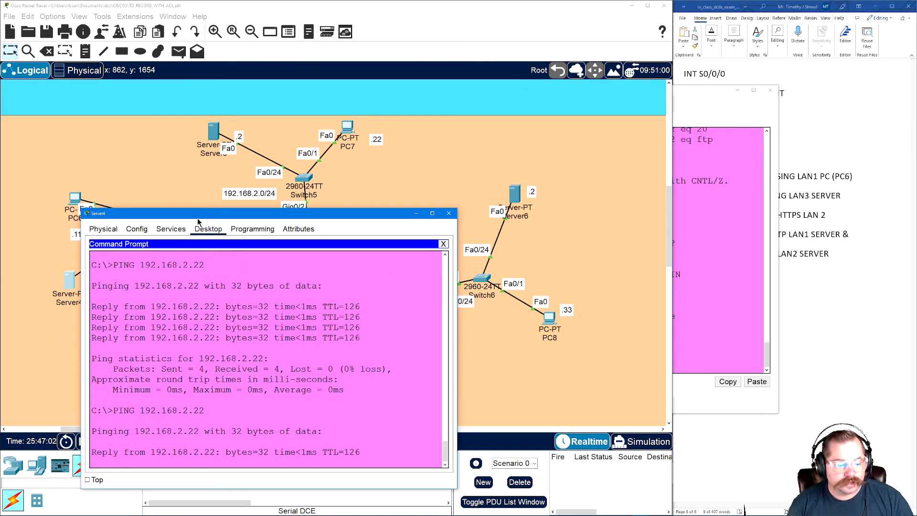
drag(197, 217, 165, 186)
Step: Open Server6's command prompt, place it beside the topology, and ping 192.168.2.1
click(514, 193)
drag(599, 160, 619, 148)
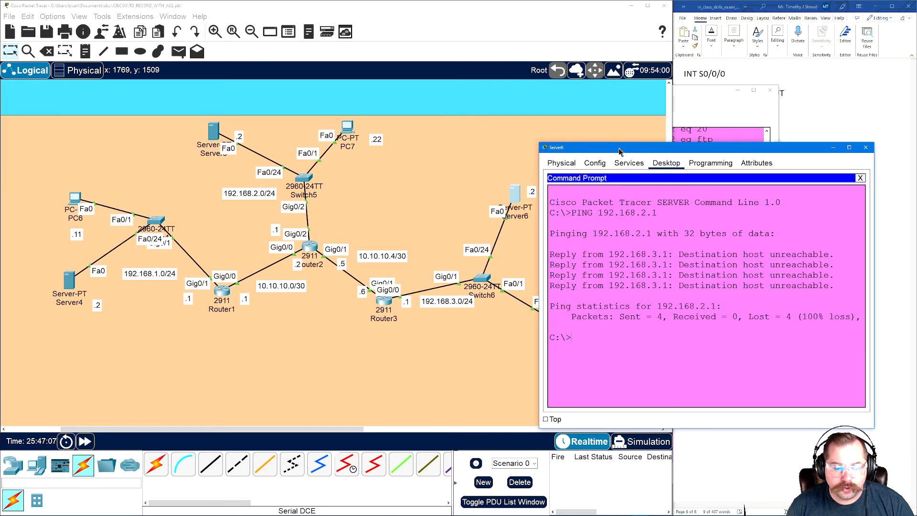
key(Up)
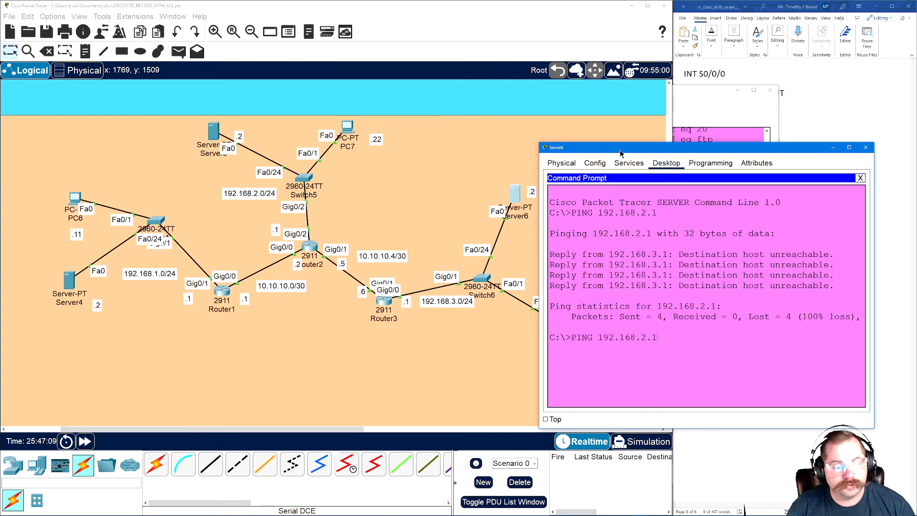
key(Return)
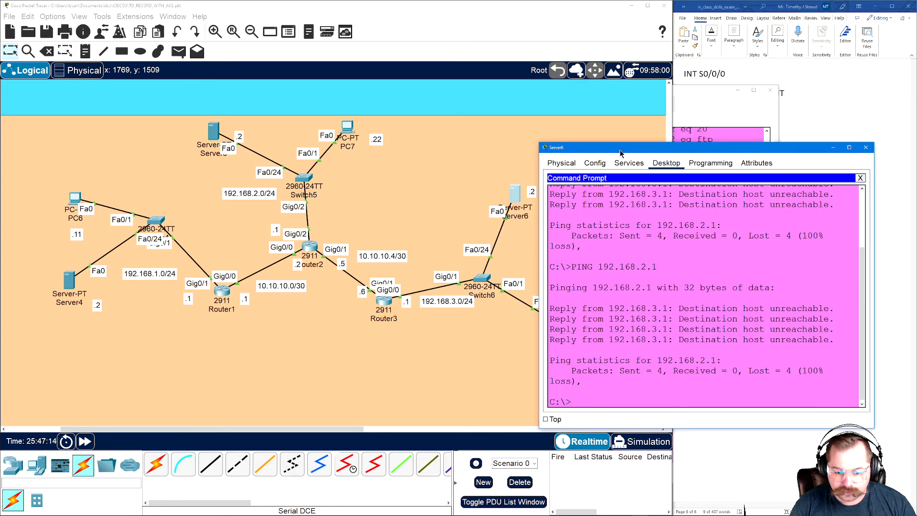
Step: Ping 192.168.2.2, the LAN2 server, from Server6
key(Up)
key(BackSpace)
text(2.168.2.2)
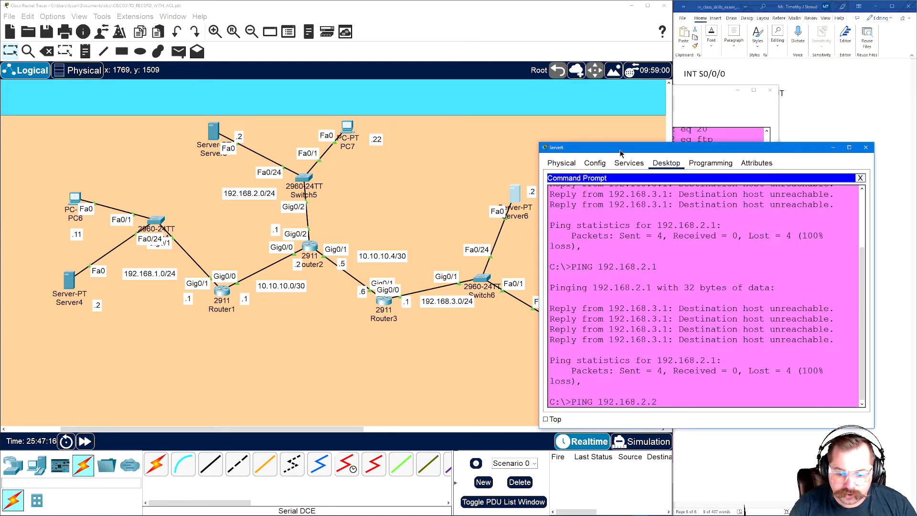
key(Return)
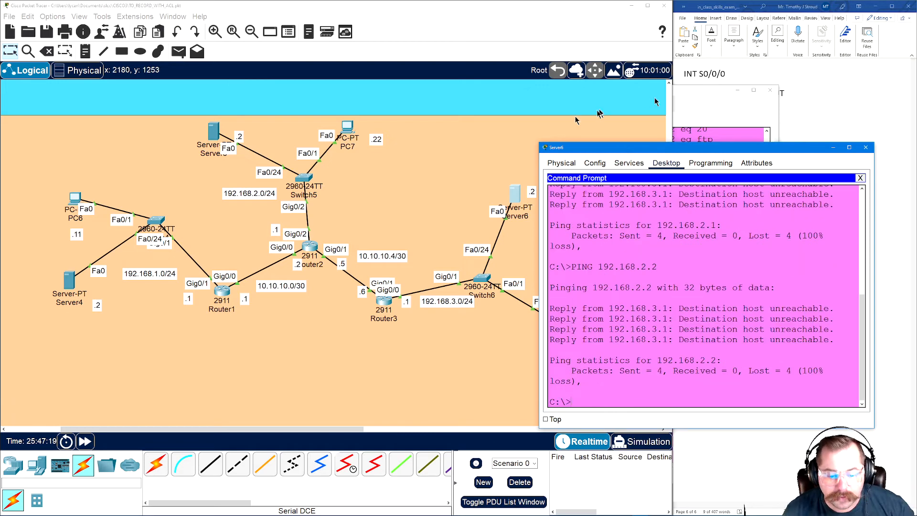
Step: Enter global configuration mode on Router3 and open the extended access list DENYLAN3SERVER for editing
click(383, 301)
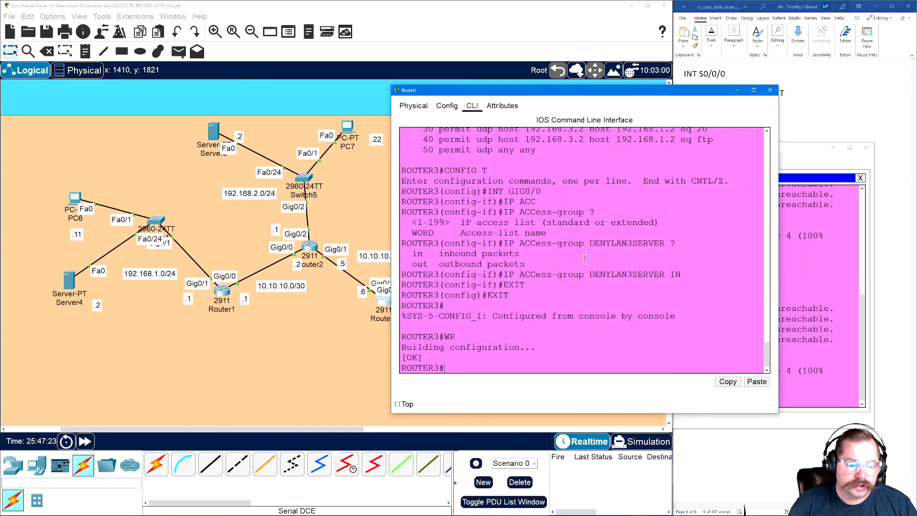
text(CONFIG T)
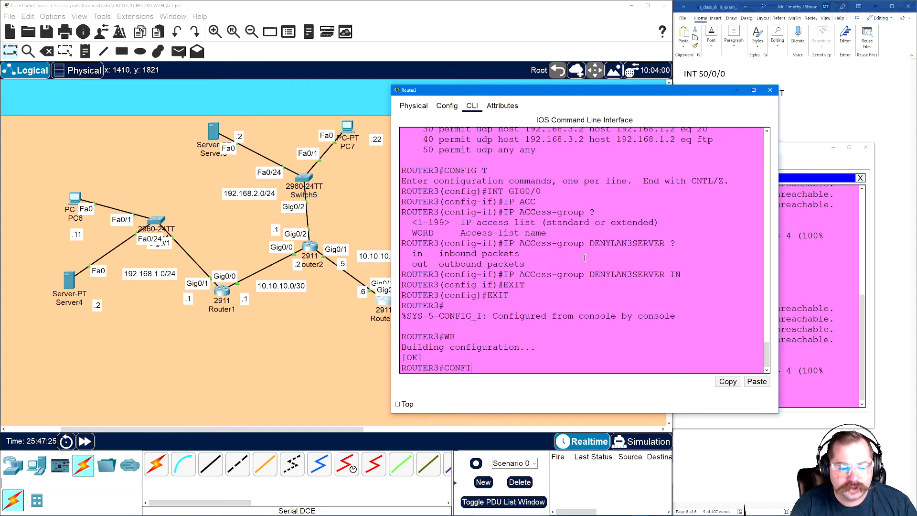
key(Return)
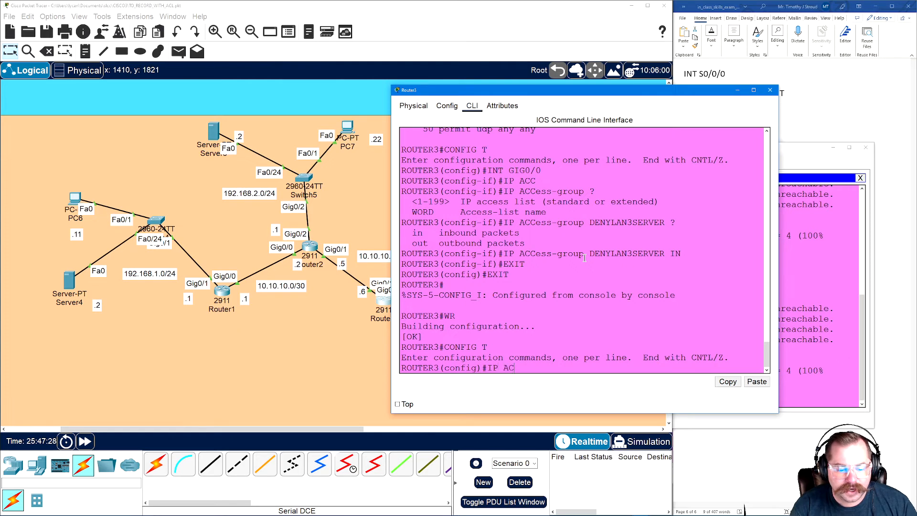
key(Tab)
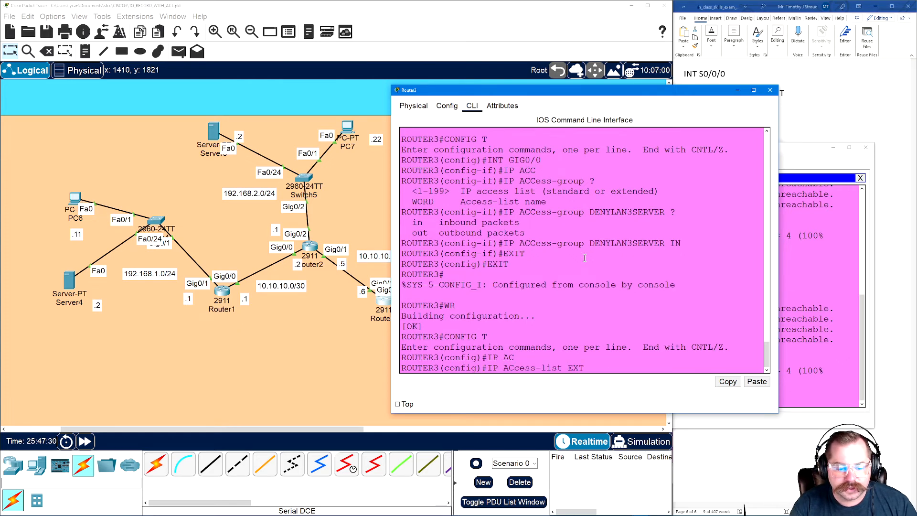
text(EXT)
key(Tab)
text(DENYLAN3SERVER)
key(Return)
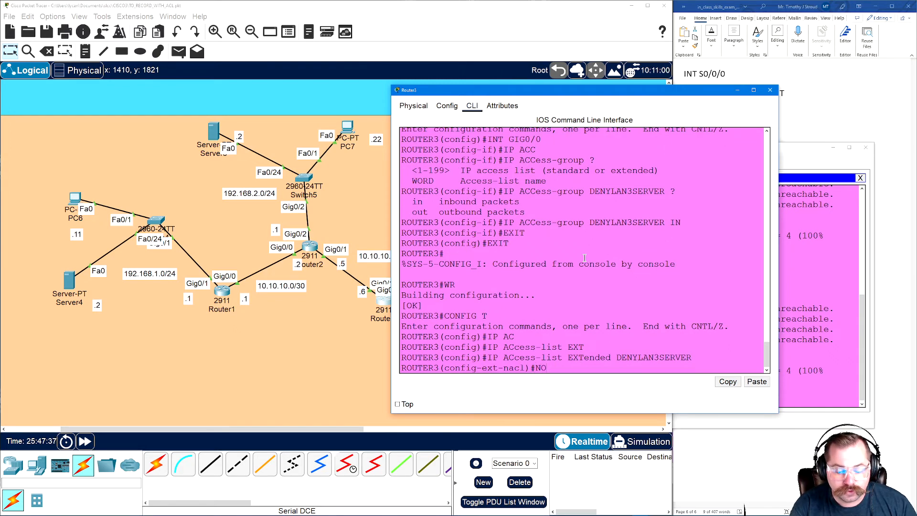
Step: Remove the PERMIT UDP ANY ANY entry from DENYLAN3SERVER and add PERMIT IP ANY ANY in its place
text(PERMIT)
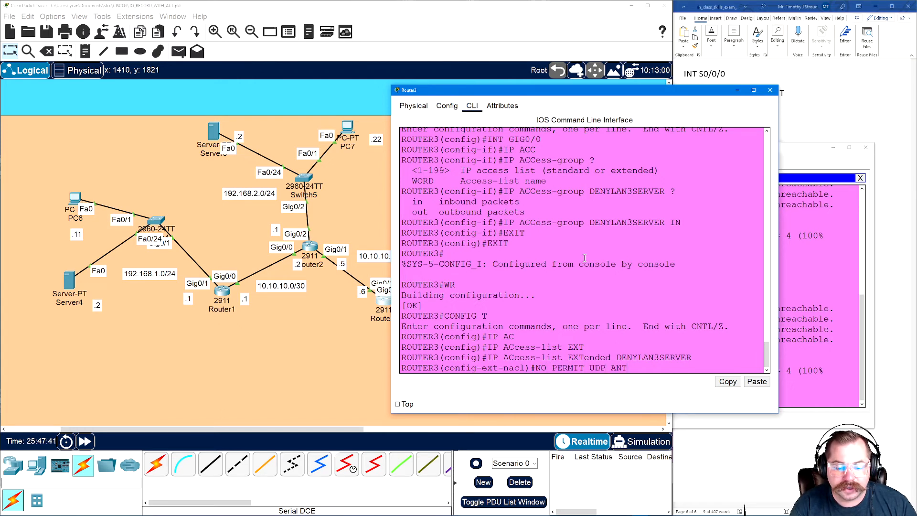
text( UDP ANY ANY)
key(Return)
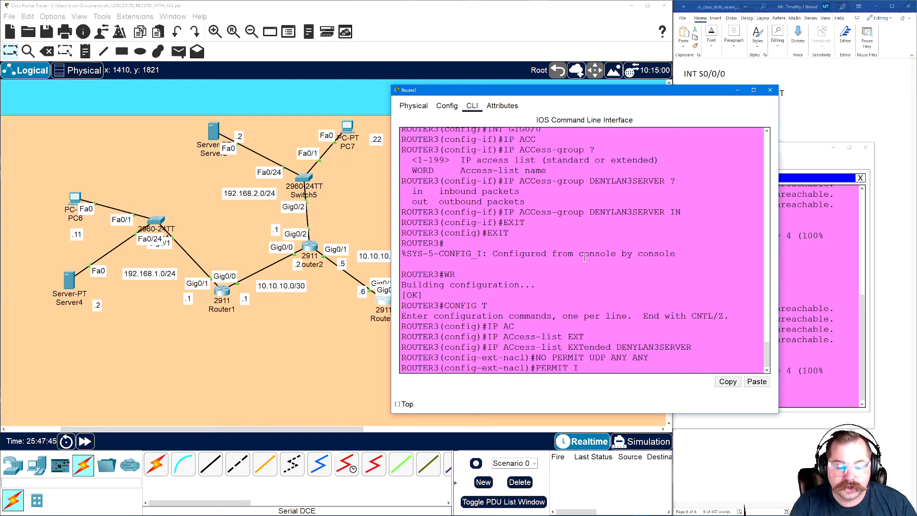
text(PERMIT IP ANY ANY)
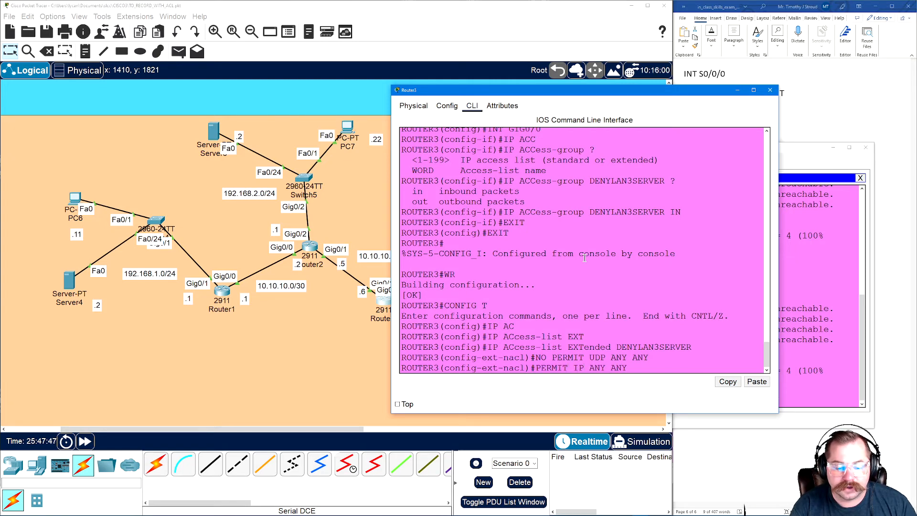
key(Return)
Step: Leave access-list and global configuration modes on Router3 and write the configuration to memory
text(EXIT)
key(Return)
text(EXIT)
key(Return)
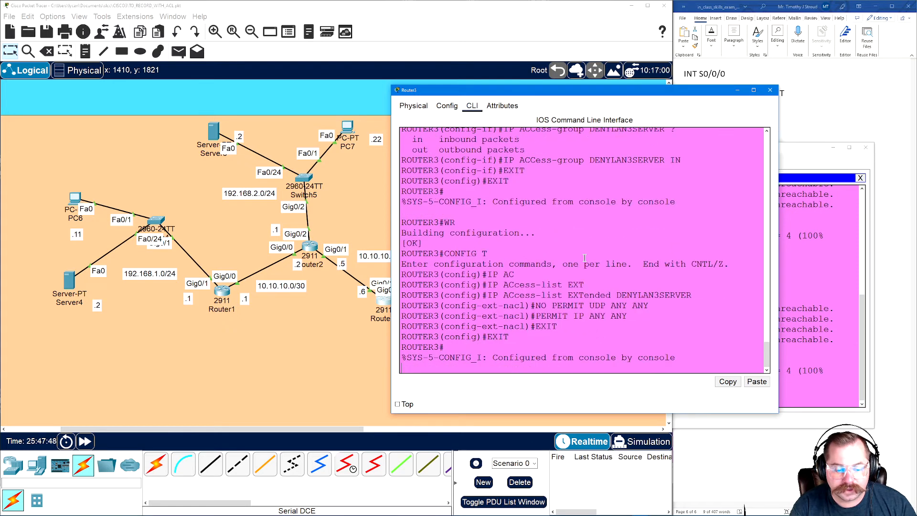
text(WR)
key(Return)
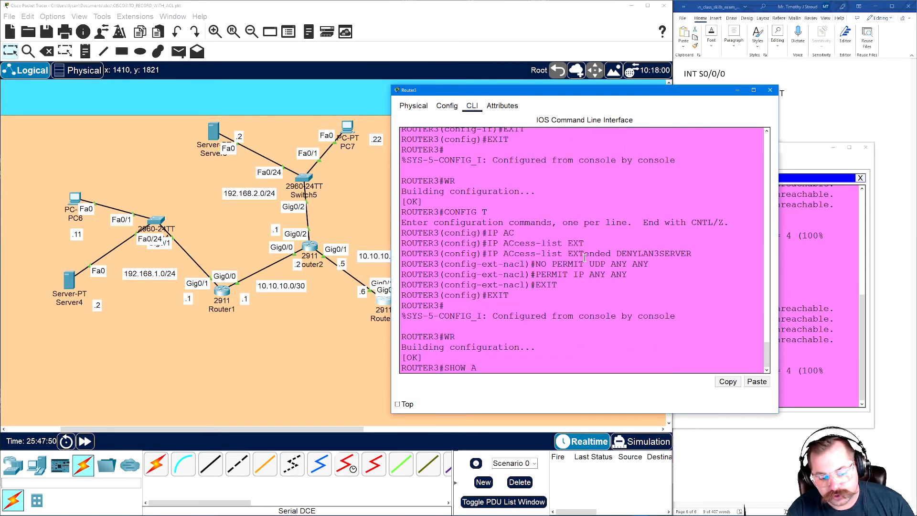
Step: Display Router3's access lists to check the edited DENYLAN3SERVER entries
text(SHOW ACC)
key(Tab)
key(Return)
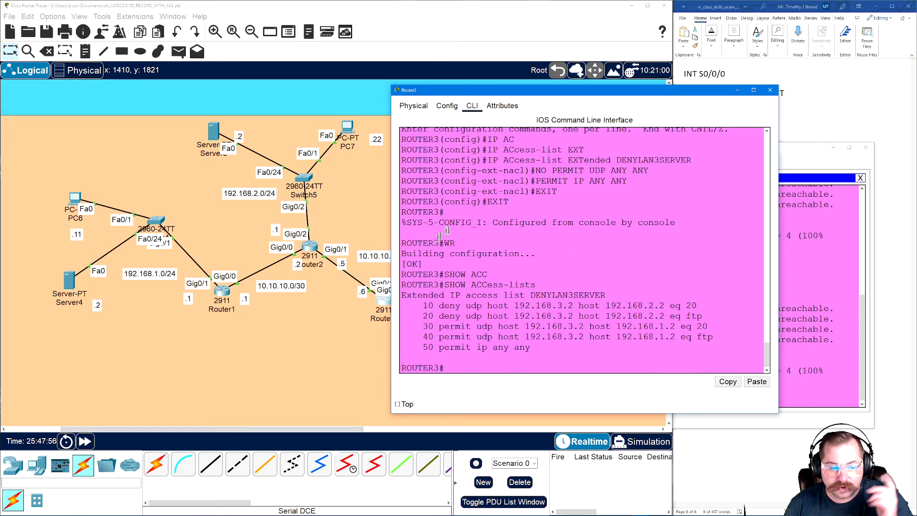
Step: Return to Server6's command prompt and repeat the ping to 192.168.2.2 with the edited list in place
click(782, 188)
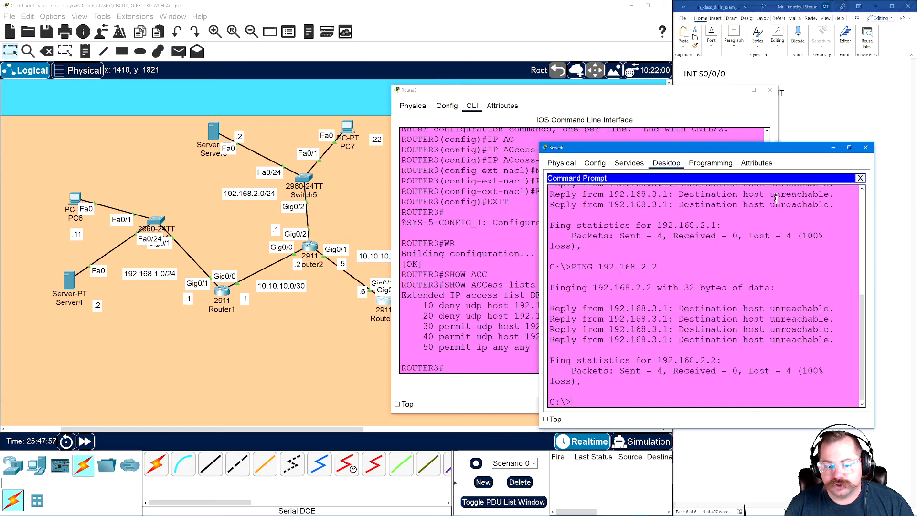
key(Up)
key(Return)
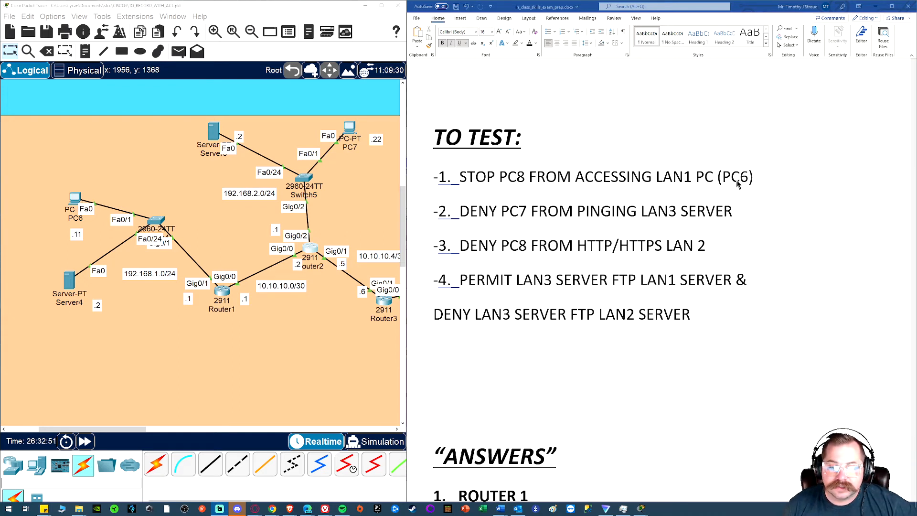
Step: Review the Router 1 answer with access-list 69 in the Word document and compare it with the test requirements
scroll(737, 185, down, 5)
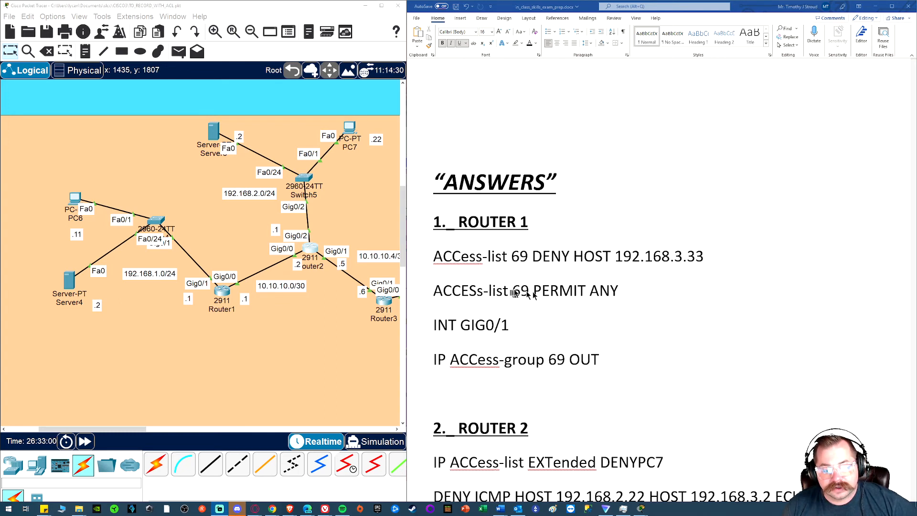
scroll(658, 305, down, 3)
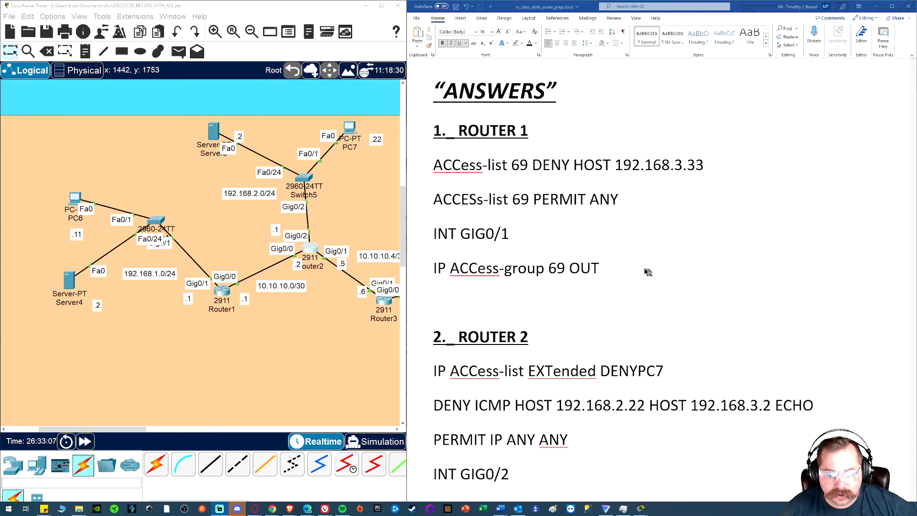
scroll(643, 271, up, 10)
scroll(639, 272, down, 2)
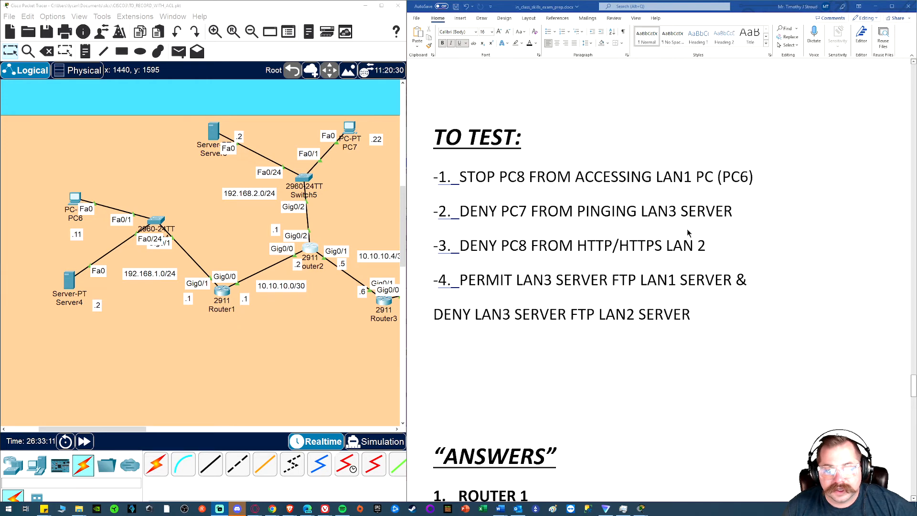
Step: Examine the DENYPC7 answer for Router 2, highlighting the ICMP entry's addresses and ECHO, INT GIG0/2 and the inbound access-group line
scroll(685, 231, down, 10)
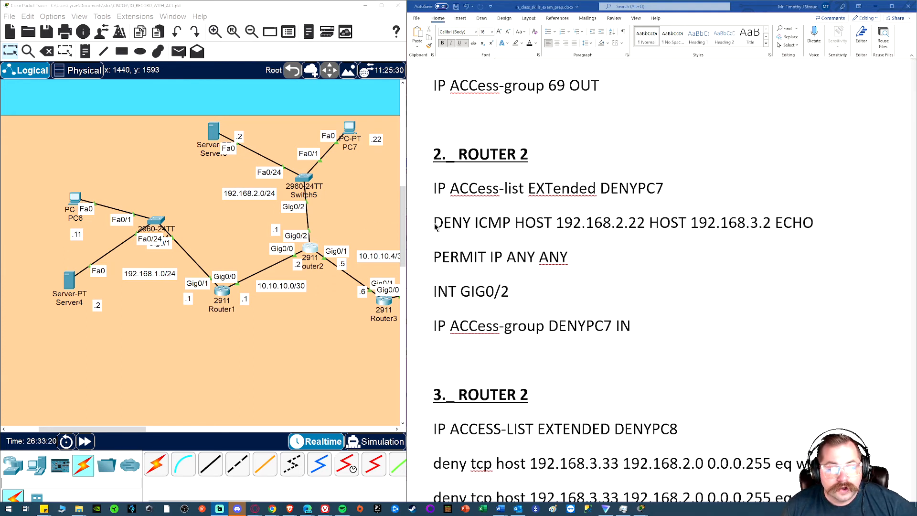
click(558, 223)
drag(561, 229, 807, 228)
click(652, 232)
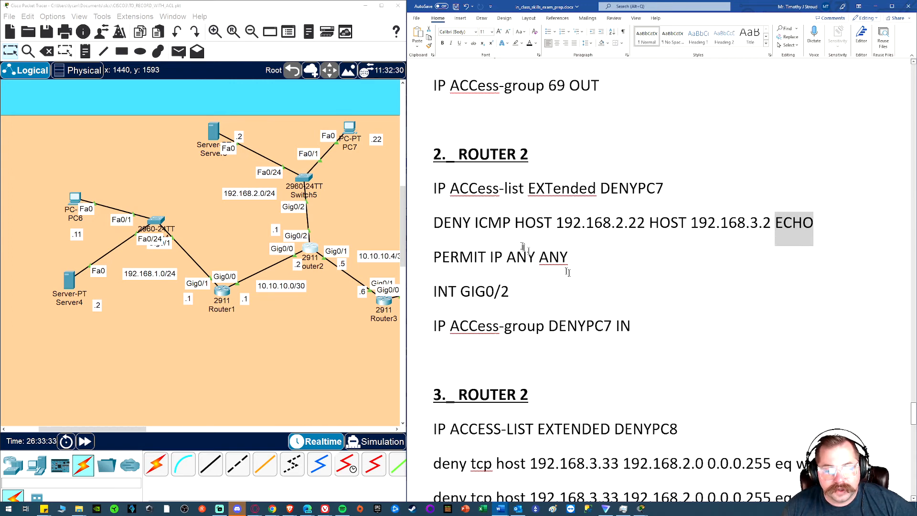
scroll(532, 280, down, 1)
scroll(532, 279, down, 2)
drag(434, 109, 508, 111)
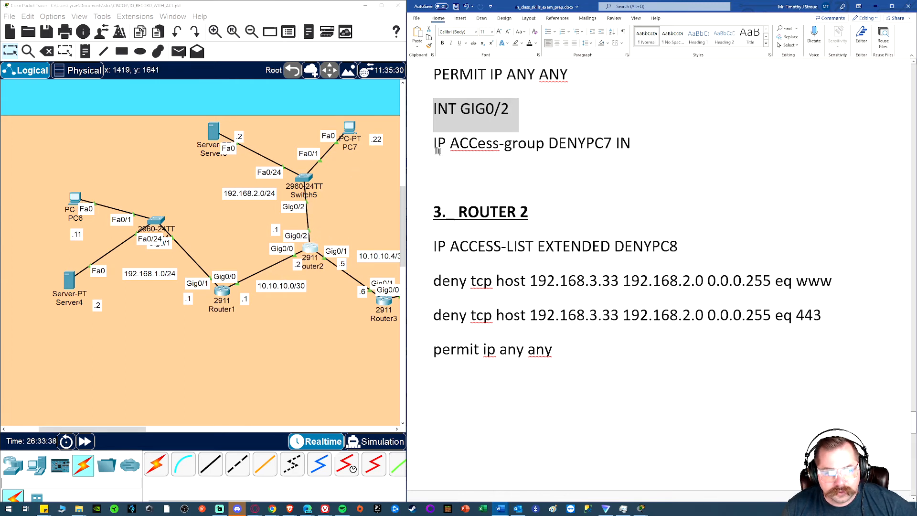
drag(438, 151, 624, 154)
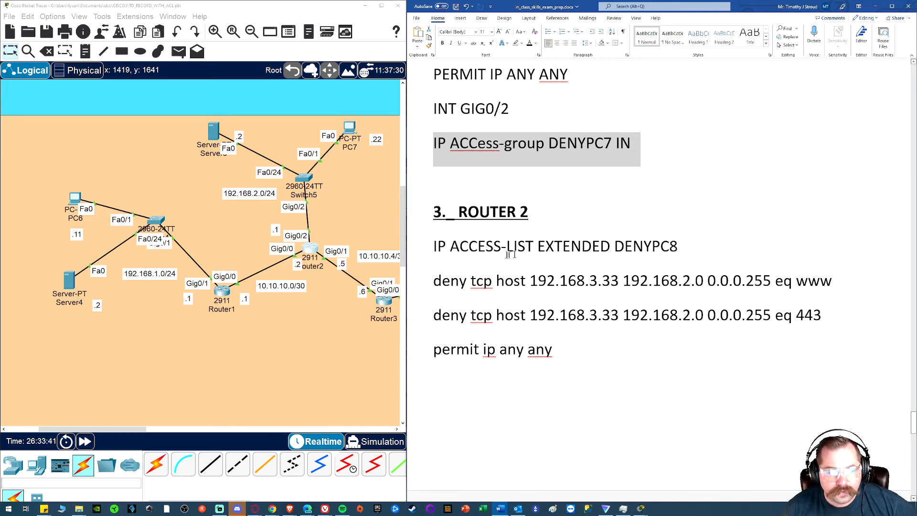
Step: Examine the DENYPC8 answer for Router 2 against the third test, highlighting the list name and each part of the www deny entry
scroll(535, 211, down, 1)
scroll(535, 211, up, 8)
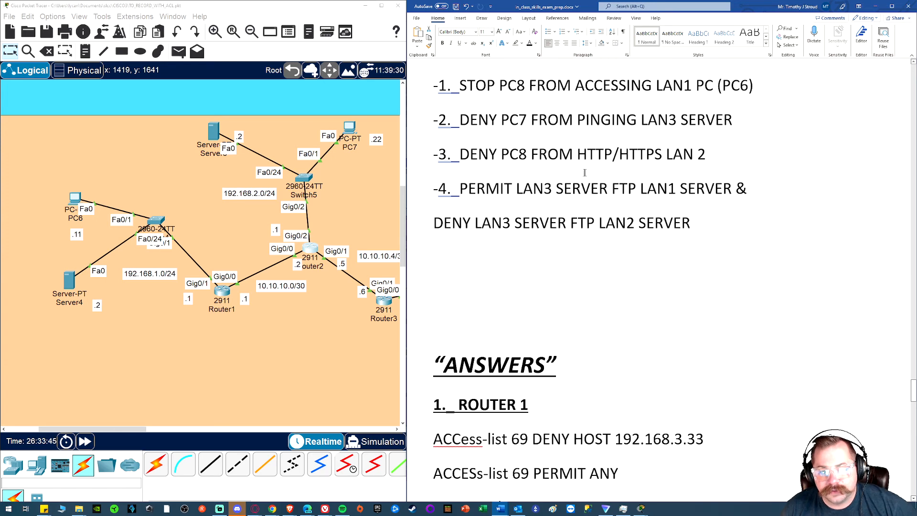
scroll(585, 177, down, 13)
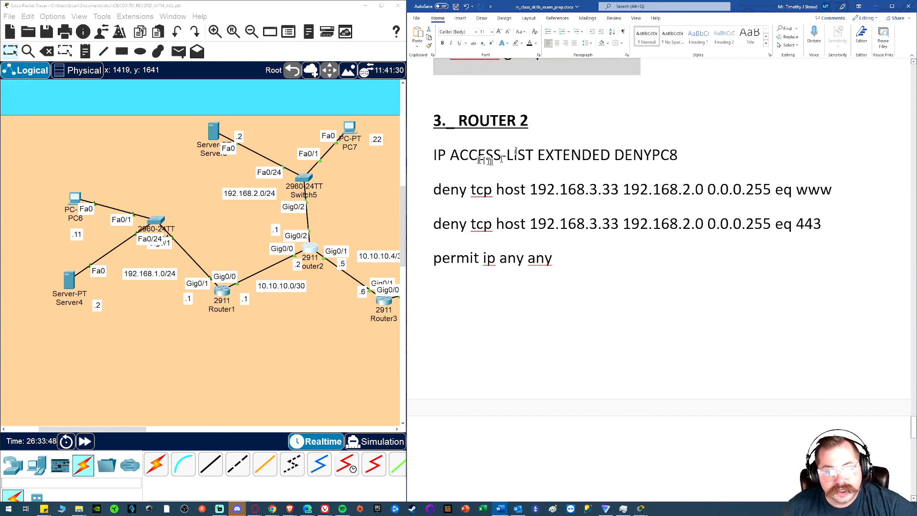
drag(432, 158, 682, 165)
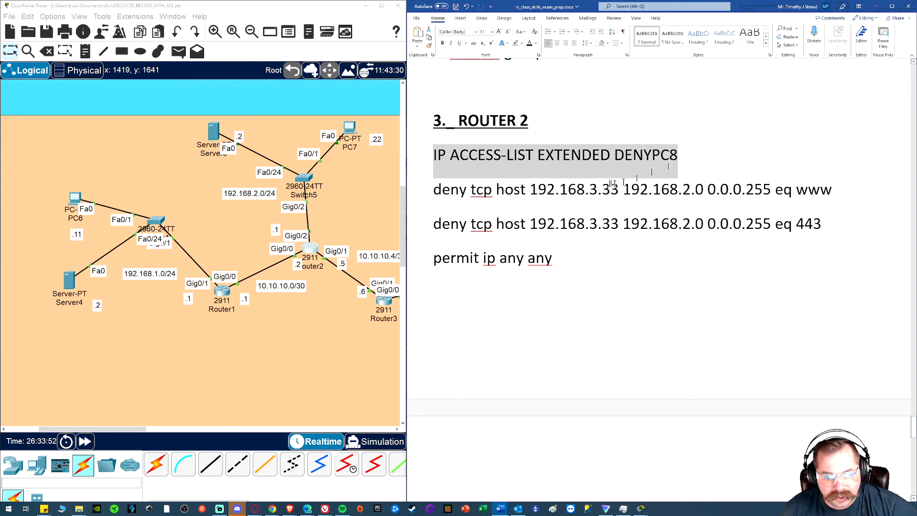
drag(432, 194, 615, 207)
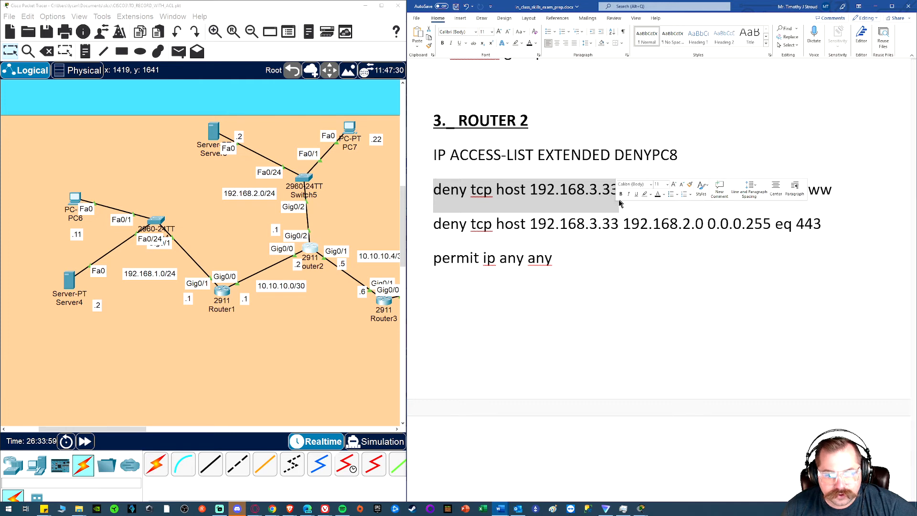
click(526, 190)
drag(623, 190, 751, 188)
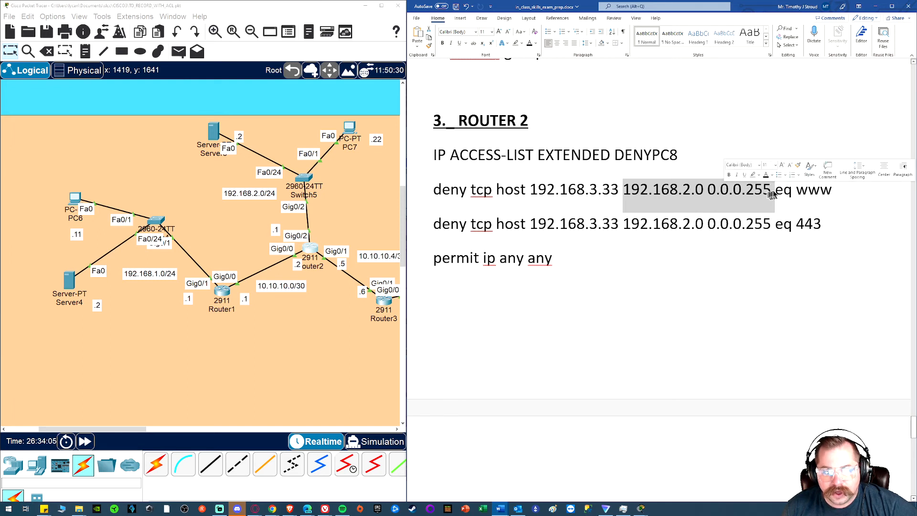
drag(774, 190, 831, 193)
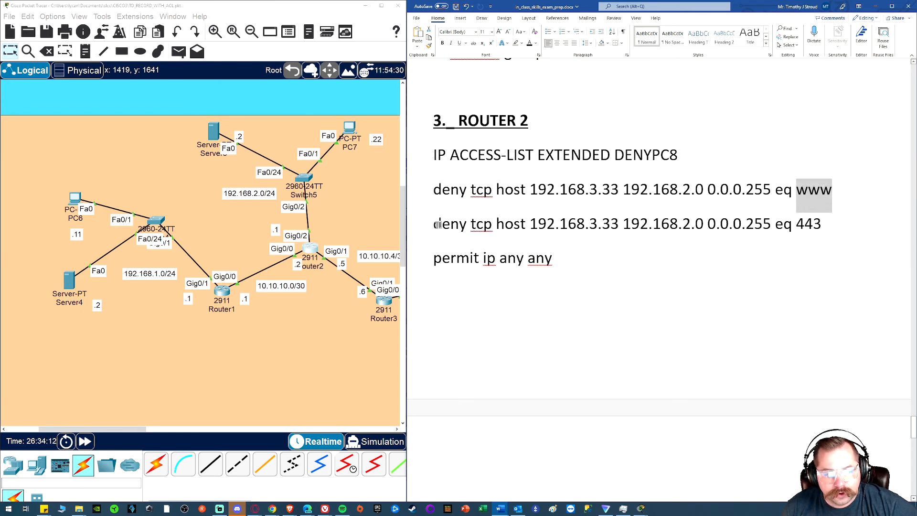
Step: Examine the rest of the DENYPC8 answer, highlighting port 443, permit ip any any, INT GIG0/2 and the outbound access-group line
drag(794, 225, 816, 226)
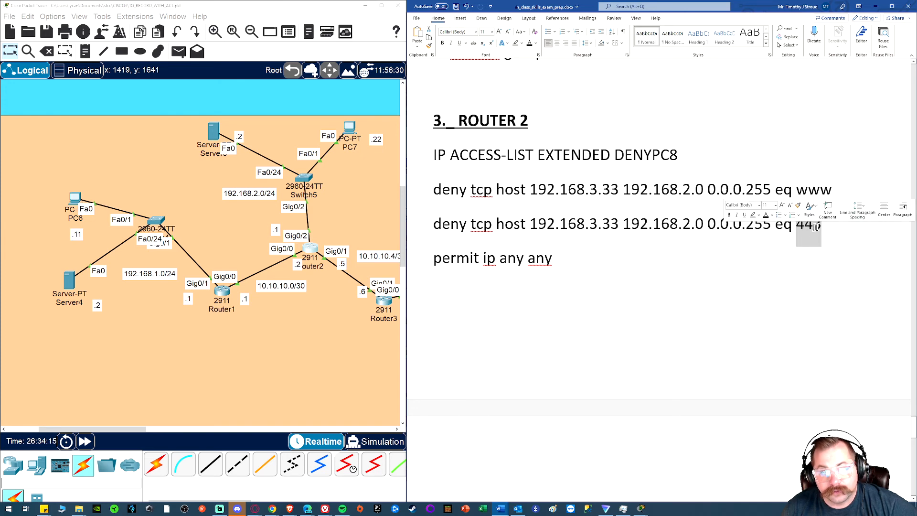
scroll(580, 264, down, 2)
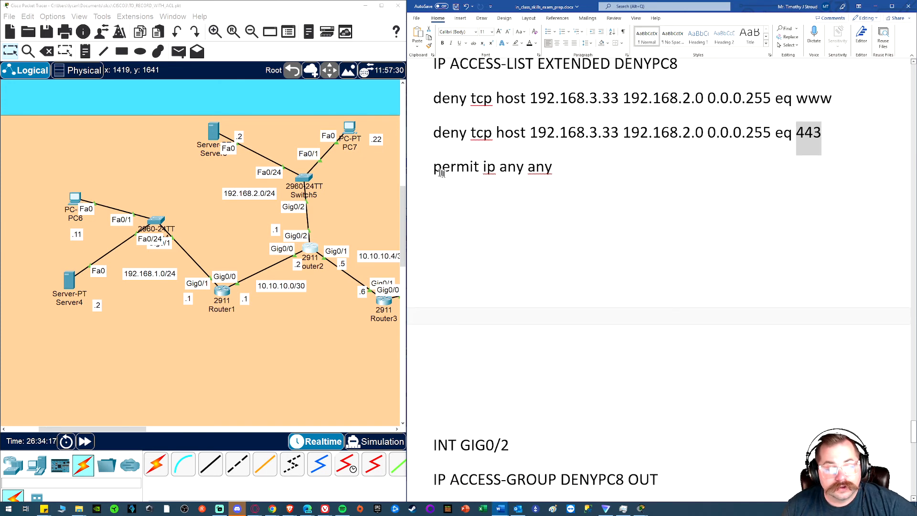
drag(434, 169, 562, 182)
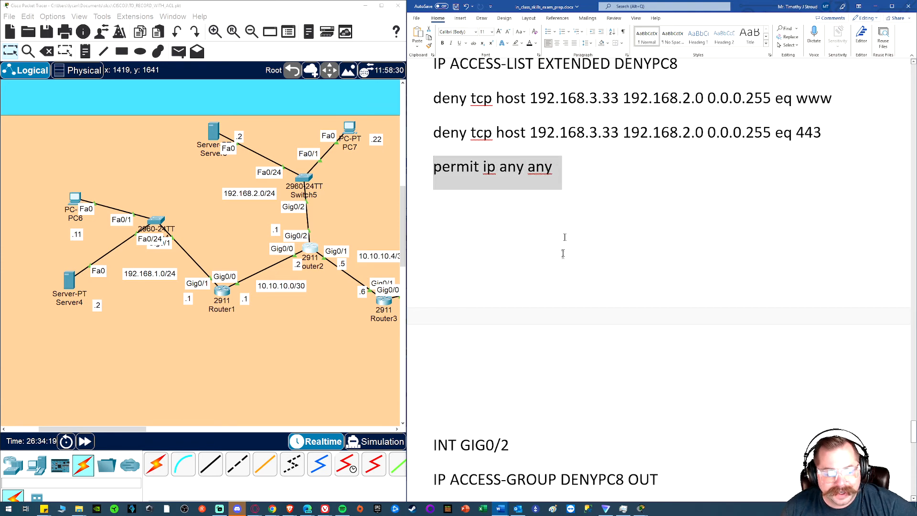
scroll(562, 251, down, 6)
drag(430, 174, 518, 173)
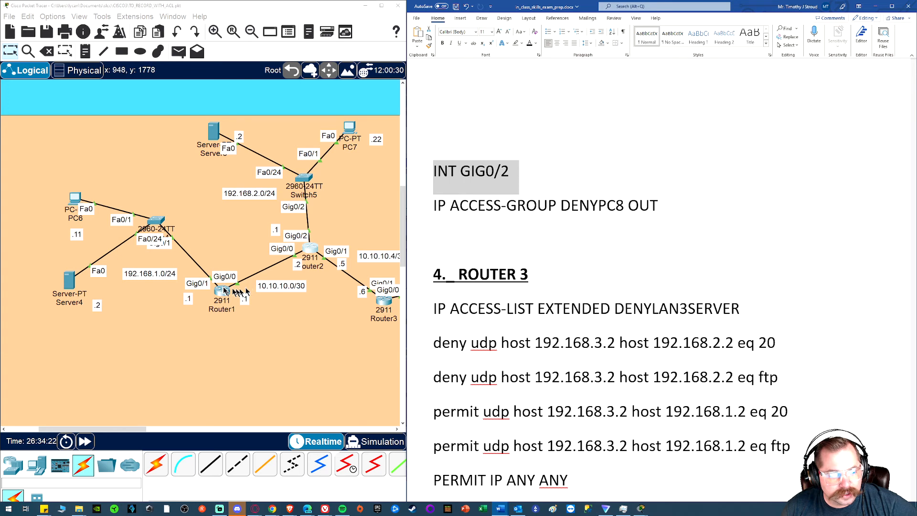
click(456, 236)
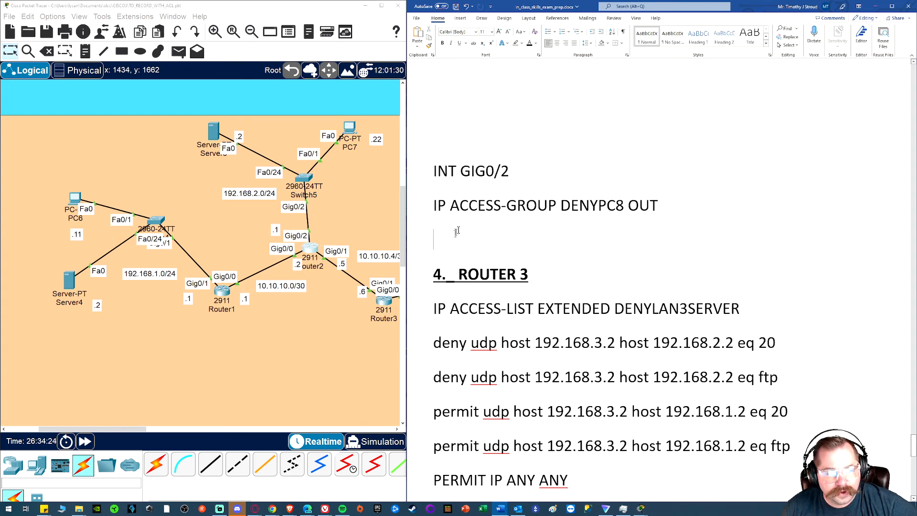
drag(437, 207, 638, 210)
Step: Compare the fourth FTP test with the Router 3 DENYLAN3SERVER answer, highlighting the deny entries' host addresses and ports 20 and ftp
scroll(553, 219, up, 12)
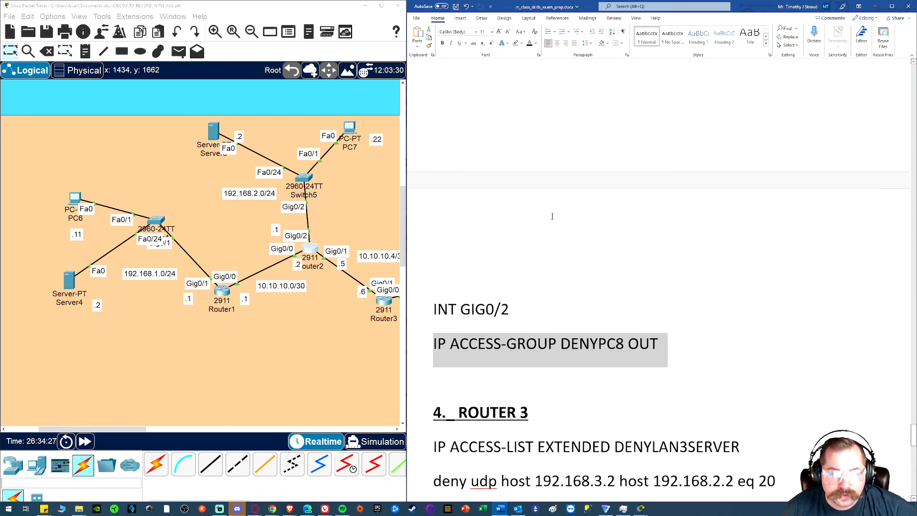
scroll(551, 215, up, 7)
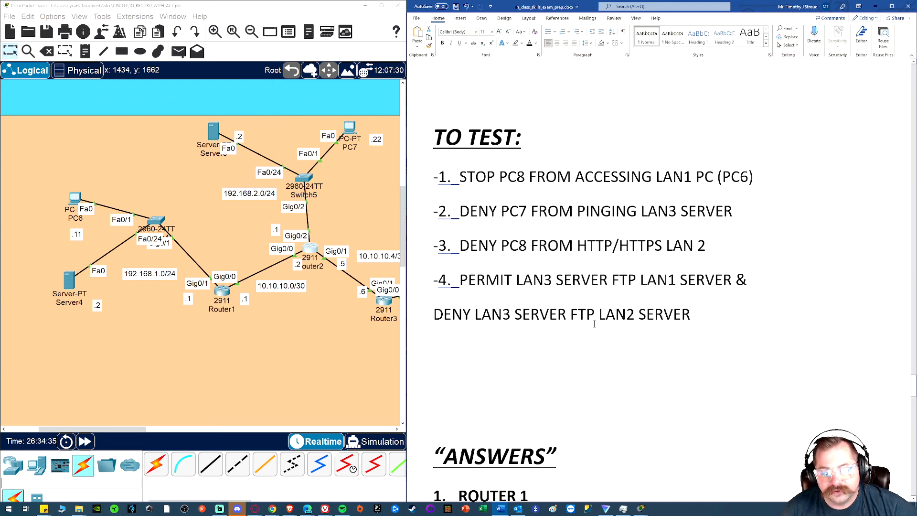
scroll(587, 321, down, 19)
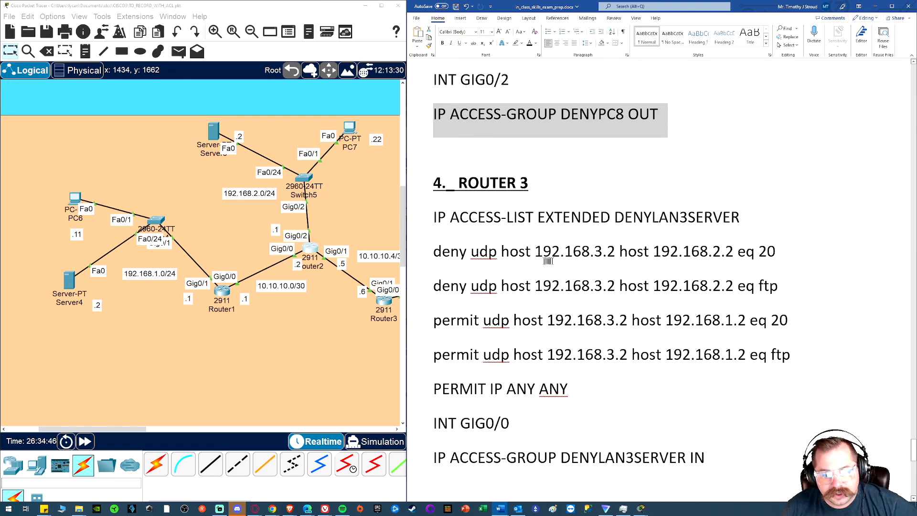
drag(618, 259, 535, 258)
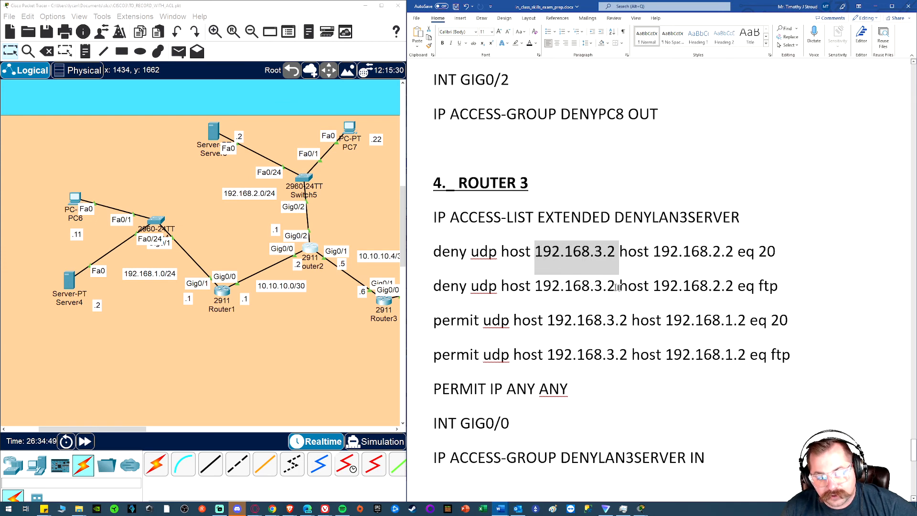
drag(617, 287, 535, 287)
click(657, 249)
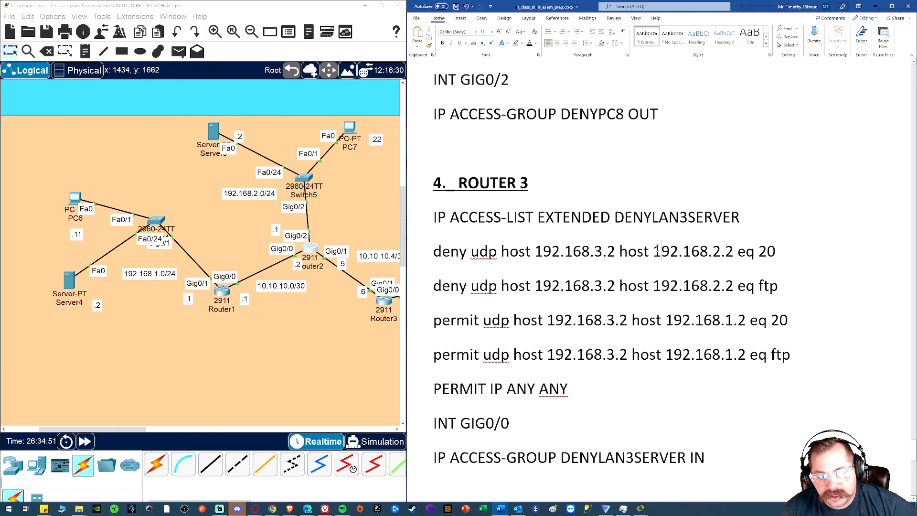
drag(759, 251, 785, 252)
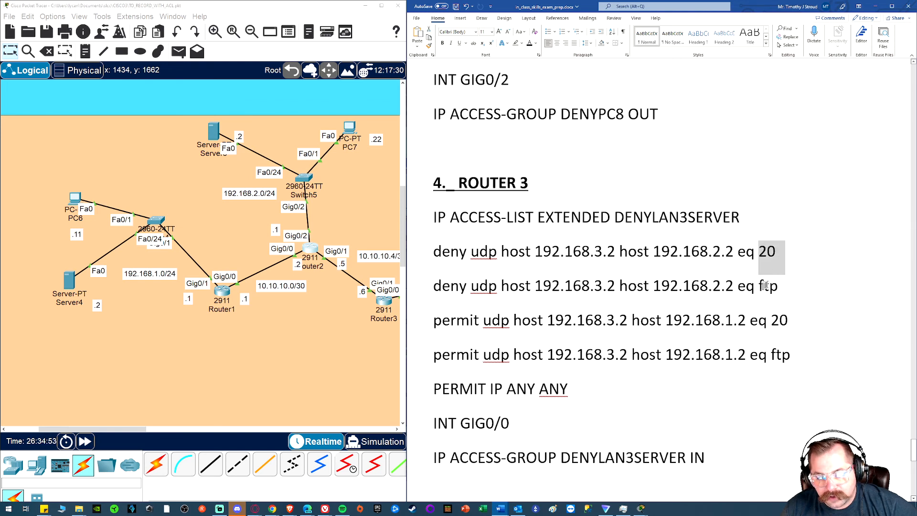
drag(761, 286, 778, 285)
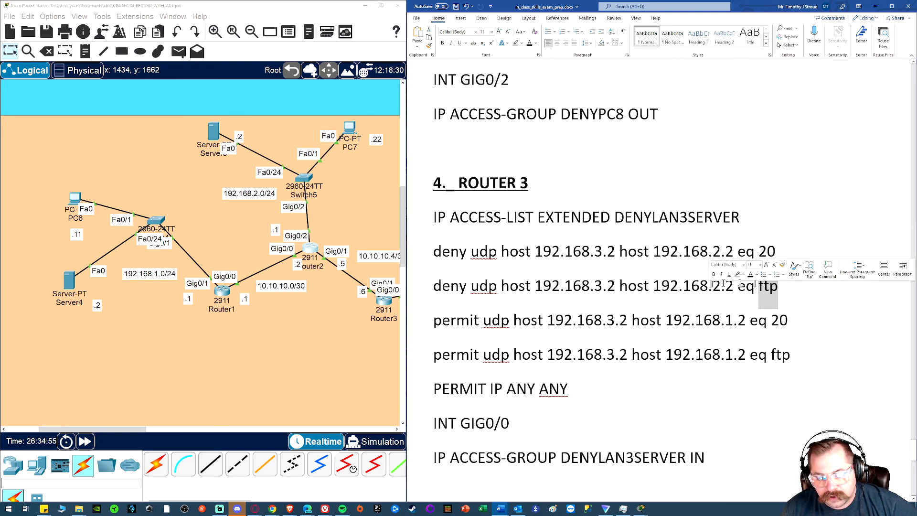
drag(621, 251, 736, 257)
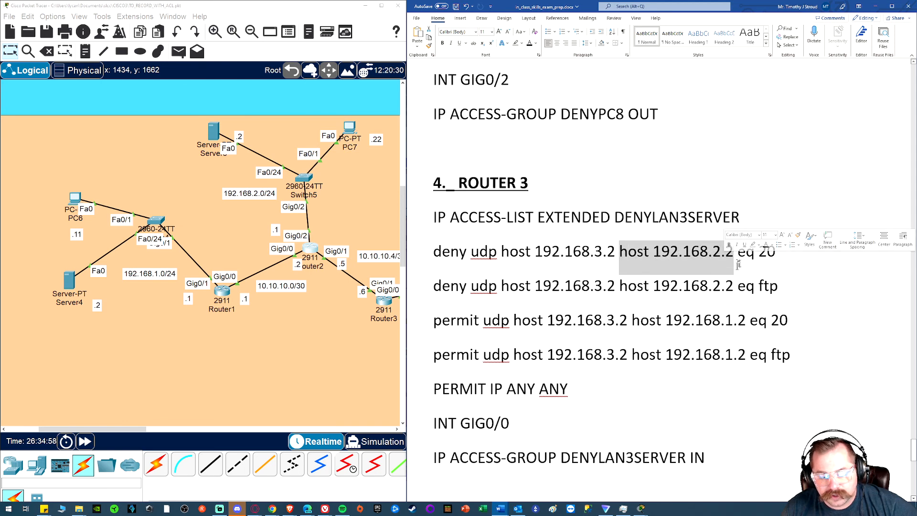
Step: Examine the DENYLAN3SERVER permit entries for host 192.168.1.2, highlighting eq 20, eq ftp and the PERMIT IP ANY ANY line
scroll(731, 253, down, 3)
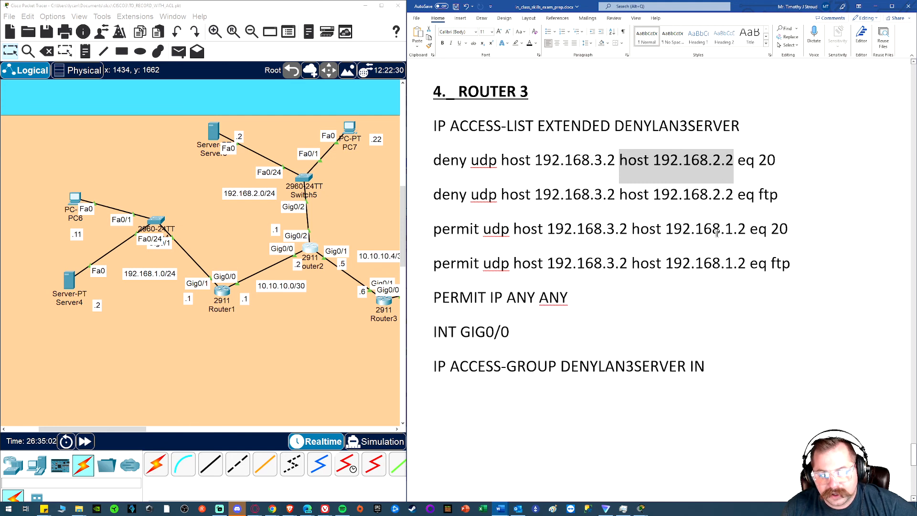
drag(724, 231, 788, 234)
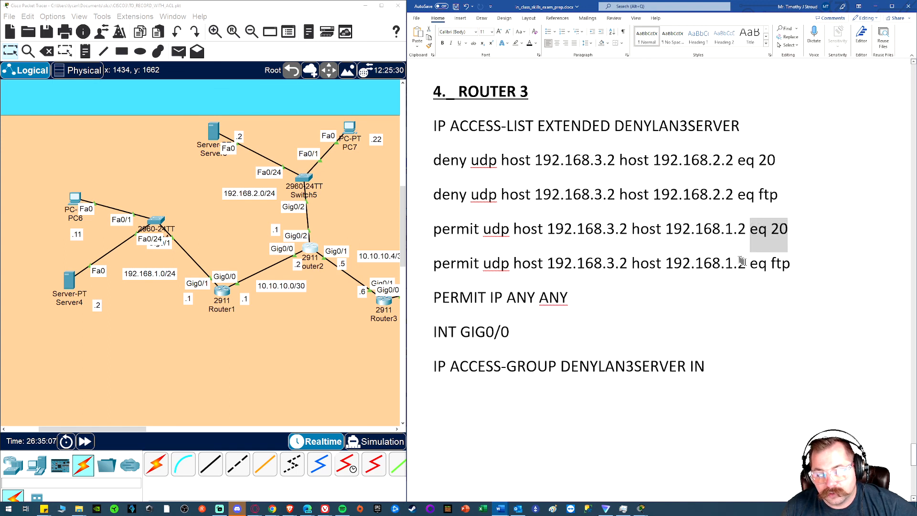
drag(747, 264, 793, 275)
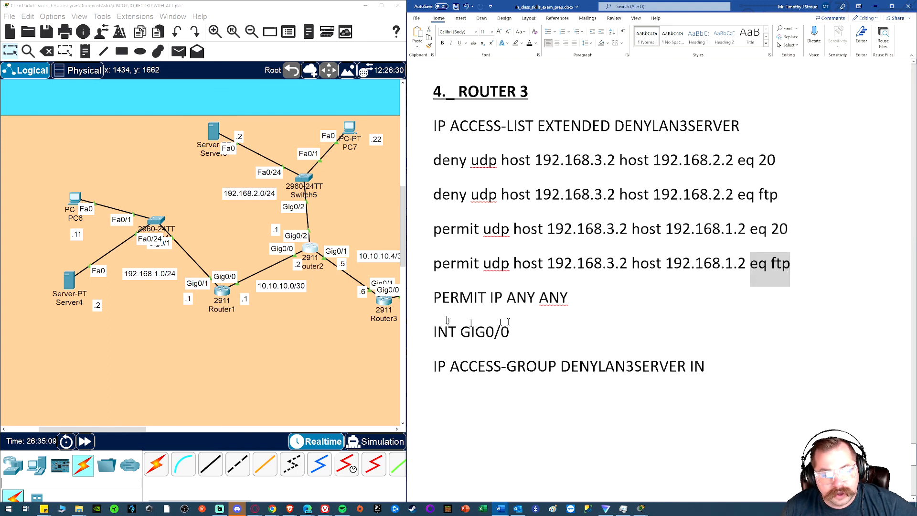
drag(434, 303, 575, 305)
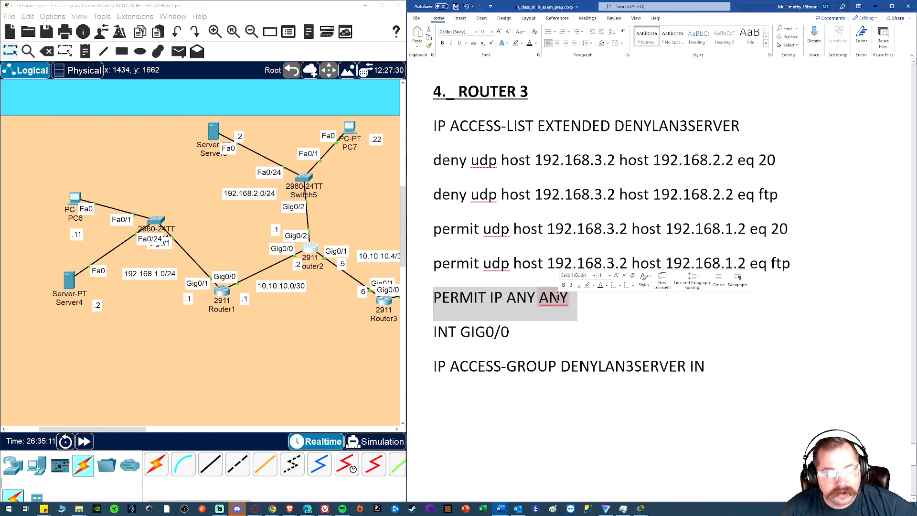
Step: Highlight the INT GIG0/0 line of the Router 3 answer and locate Router3's Gig0/0 link in the Packet Tracer topology
scroll(461, 303, down, 2)
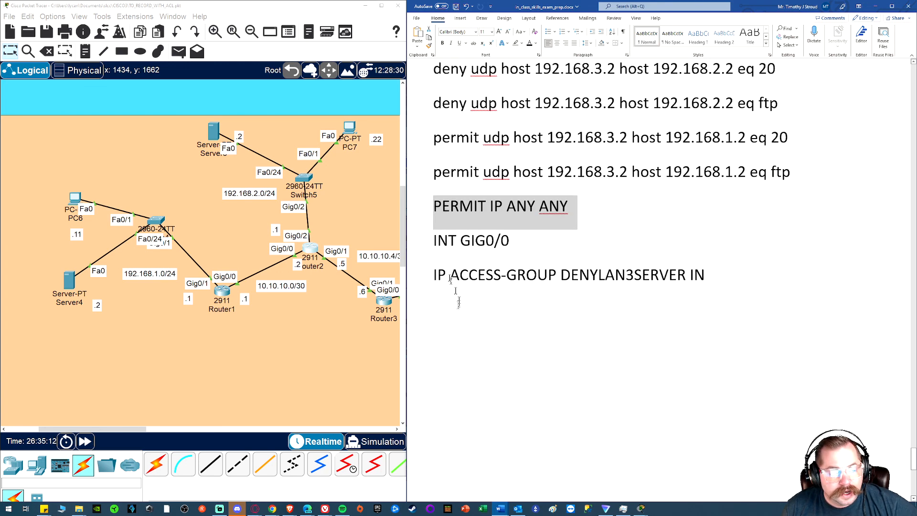
drag(435, 242, 515, 241)
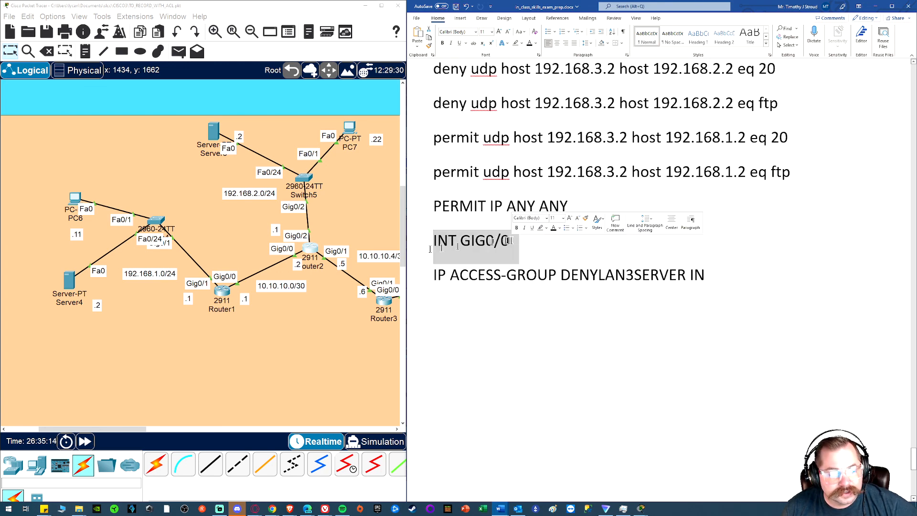
drag(119, 429, 149, 431)
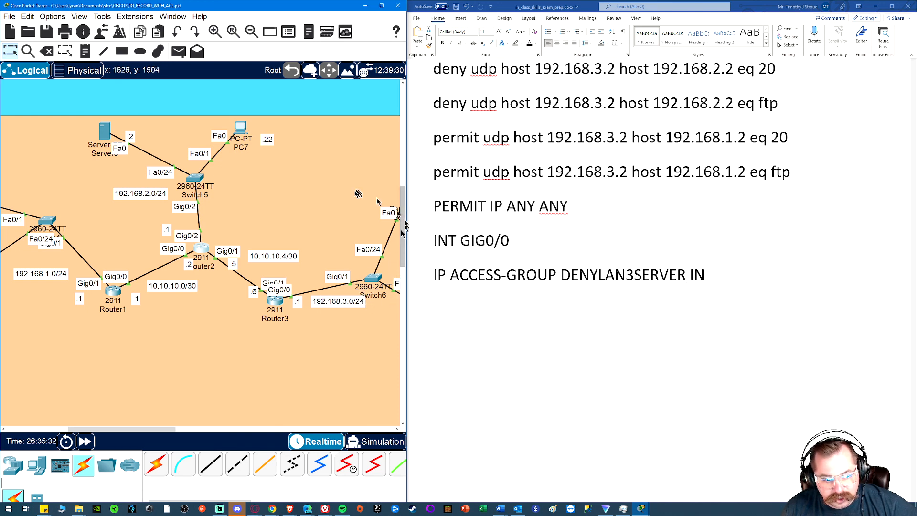
drag(165, 429, 202, 429)
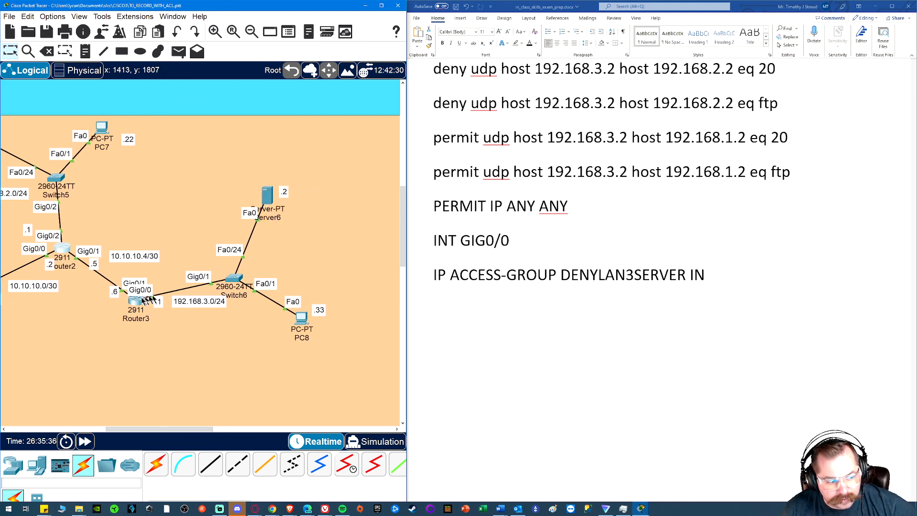
Step: Bring the NO-WEB extended access-list example and the R4 topology into view, and widen the Packet Tracer window beside Word
scroll(567, 351, up, 5)
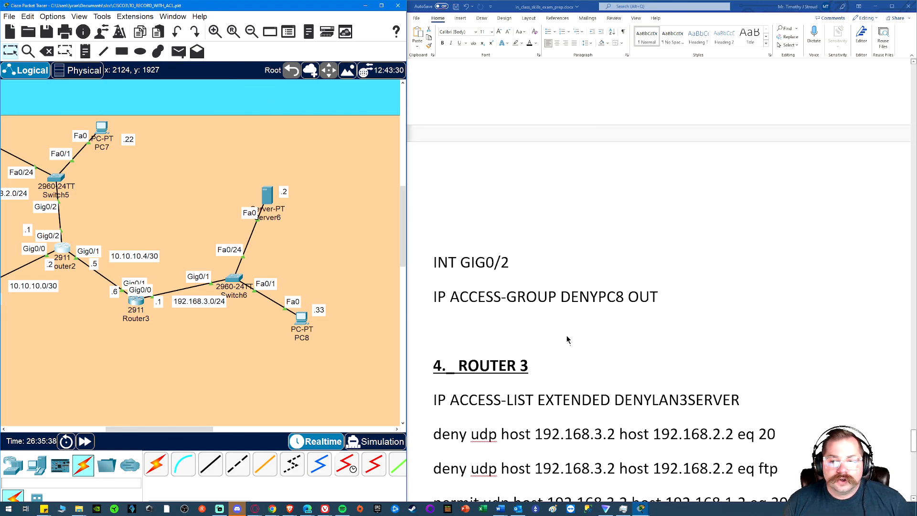
scroll(568, 340, up, 20)
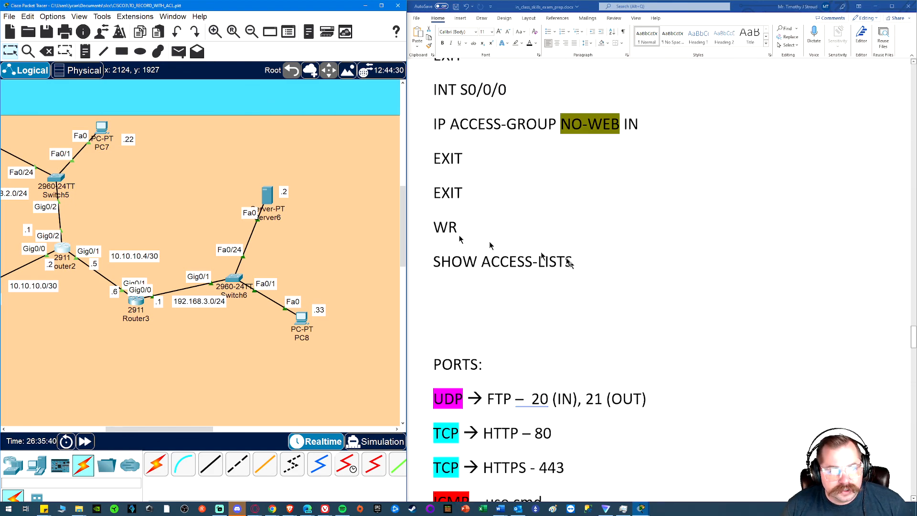
scroll(533, 254, up, 8)
scroll(246, 344, up, 10)
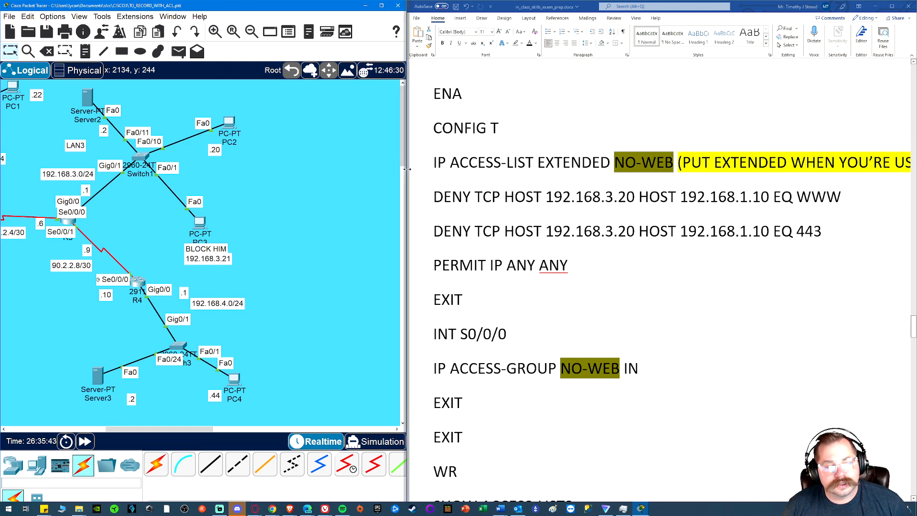
drag(407, 169, 438, 168)
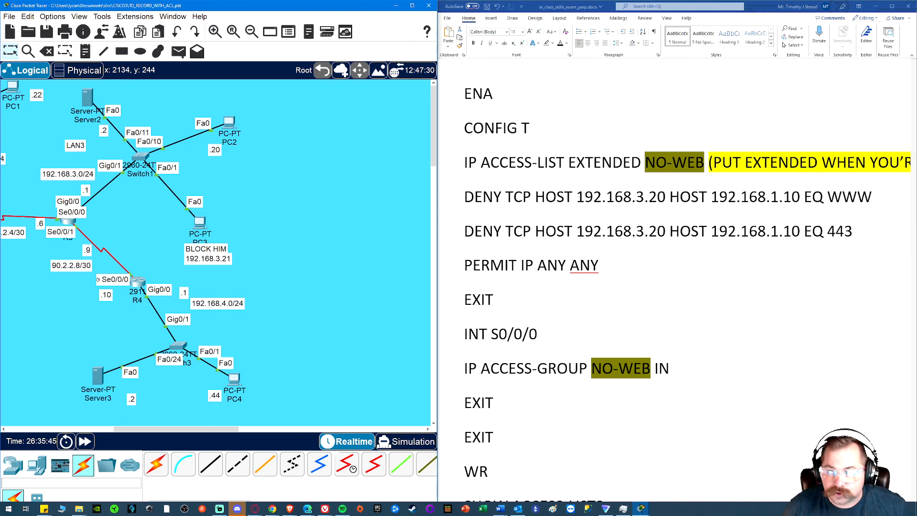